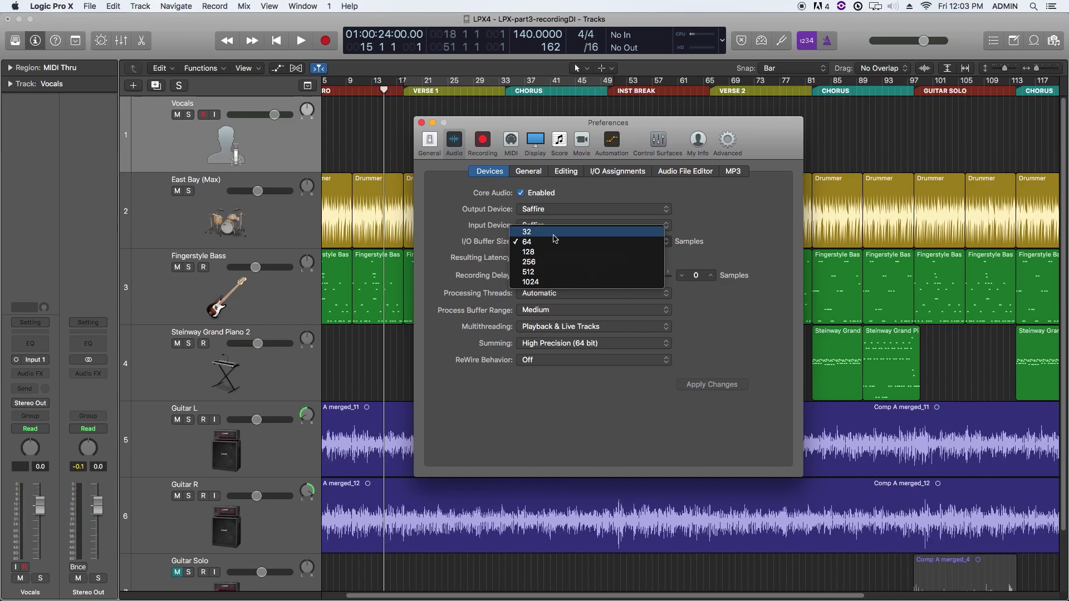
Dismiss the I/O buffer size choices and close the Preferences window
click(703, 203)
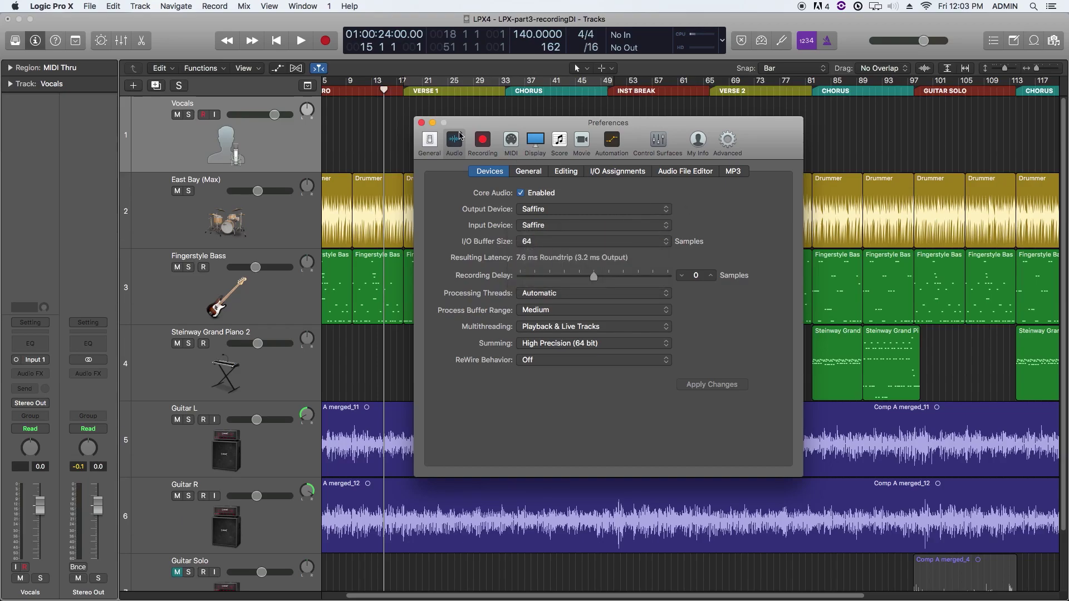
click(422, 123)
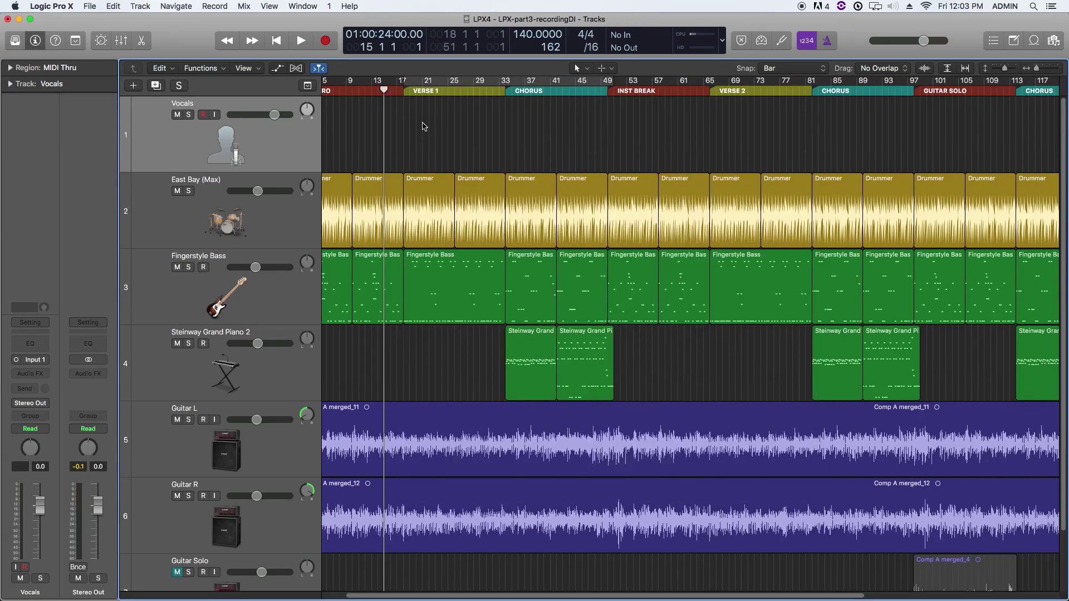
Open the Control Bar and Display customization options to find Low Latency Mode
click(761, 44)
click(769, 47)
right_click(850, 41)
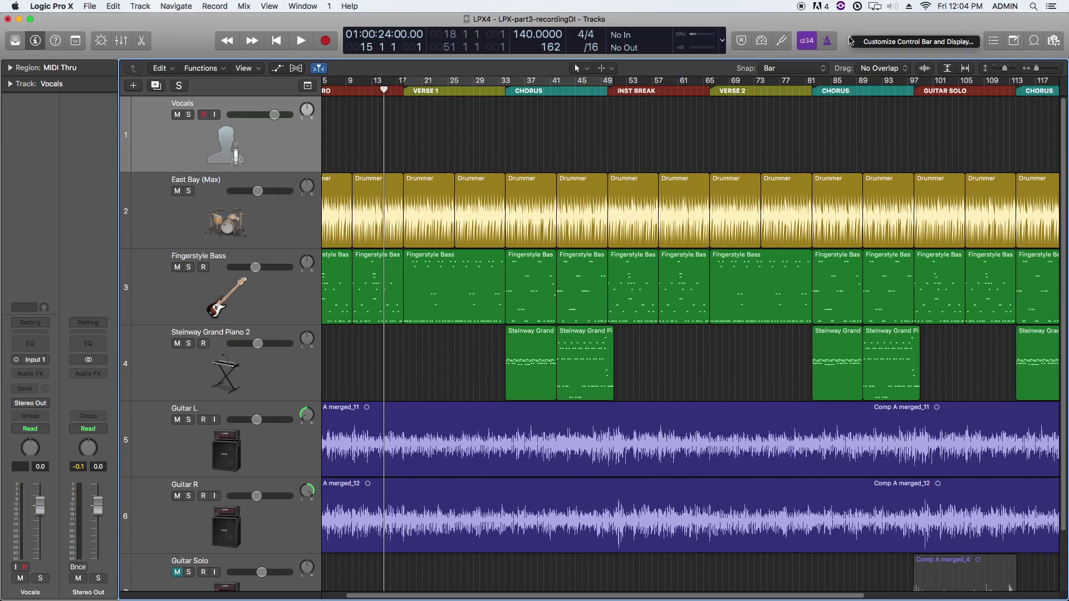
click(928, 44)
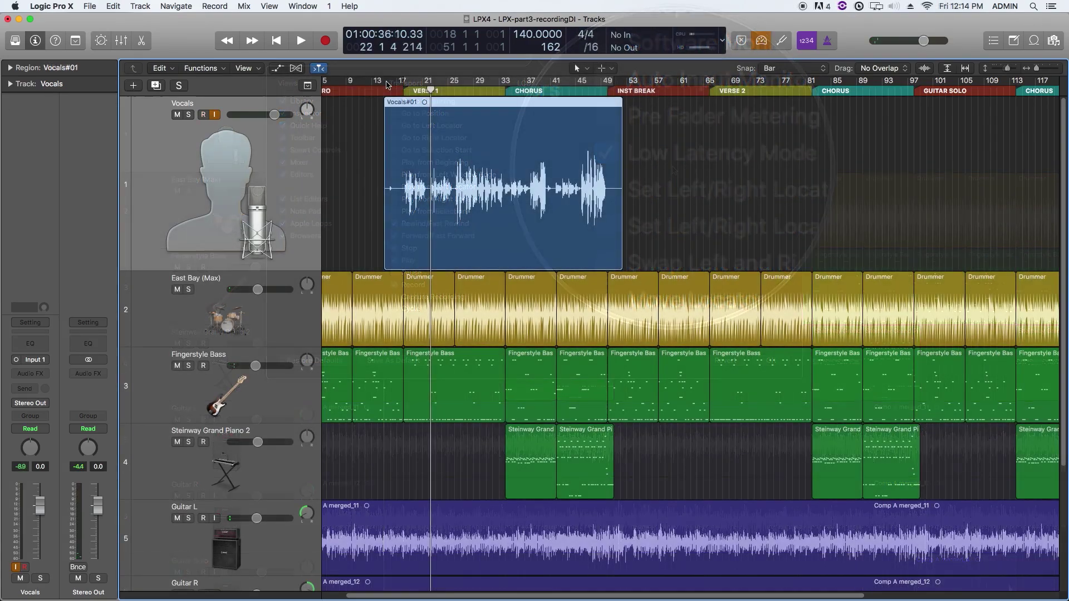
Set the cycle range from bar 15 to bar 56 over the vocal recording and play it
drag(388, 85, 699, 178)
click(699, 178)
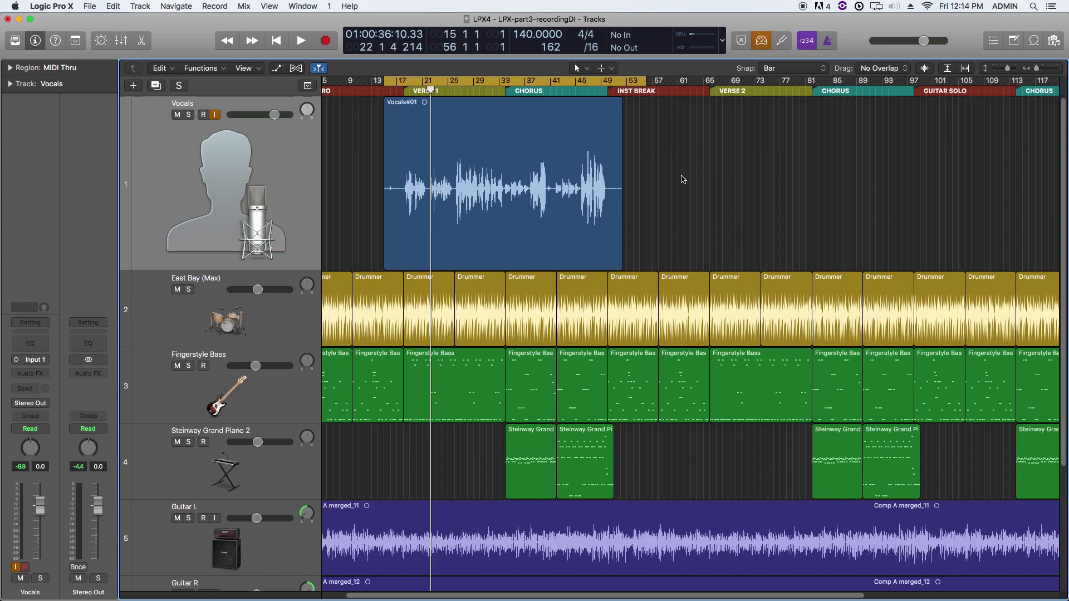
key(space)
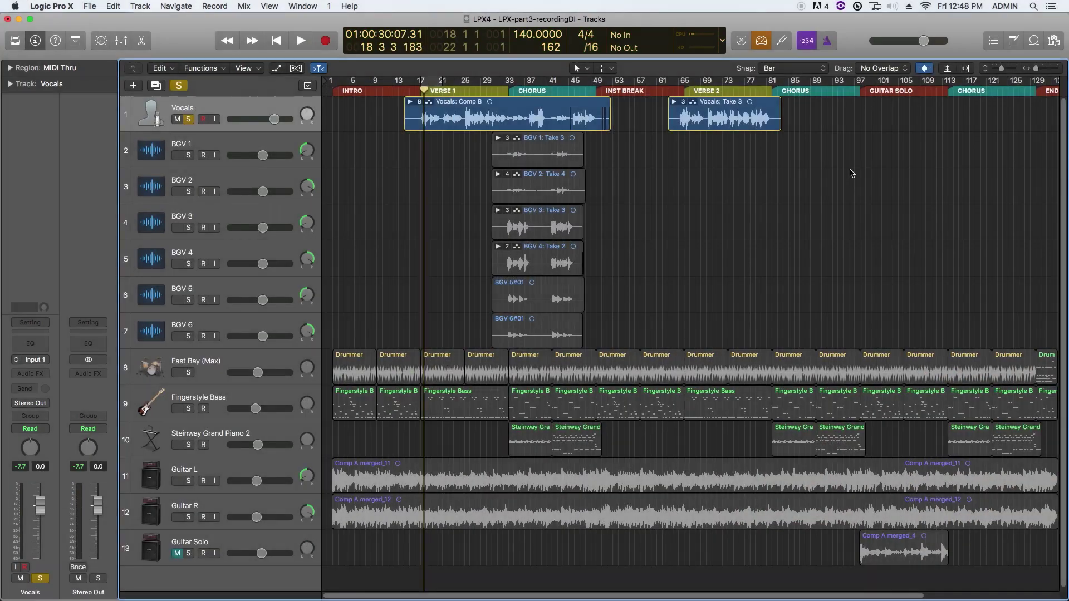
Expand both take folders on the Vocals track to show their individual takes
double_click(543, 125)
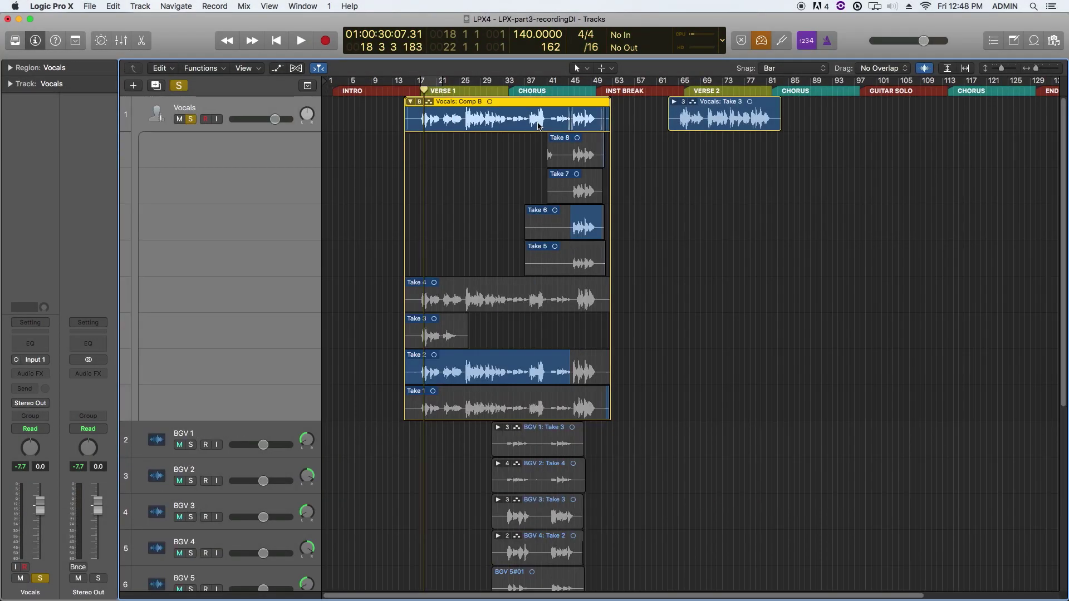
double_click(721, 123)
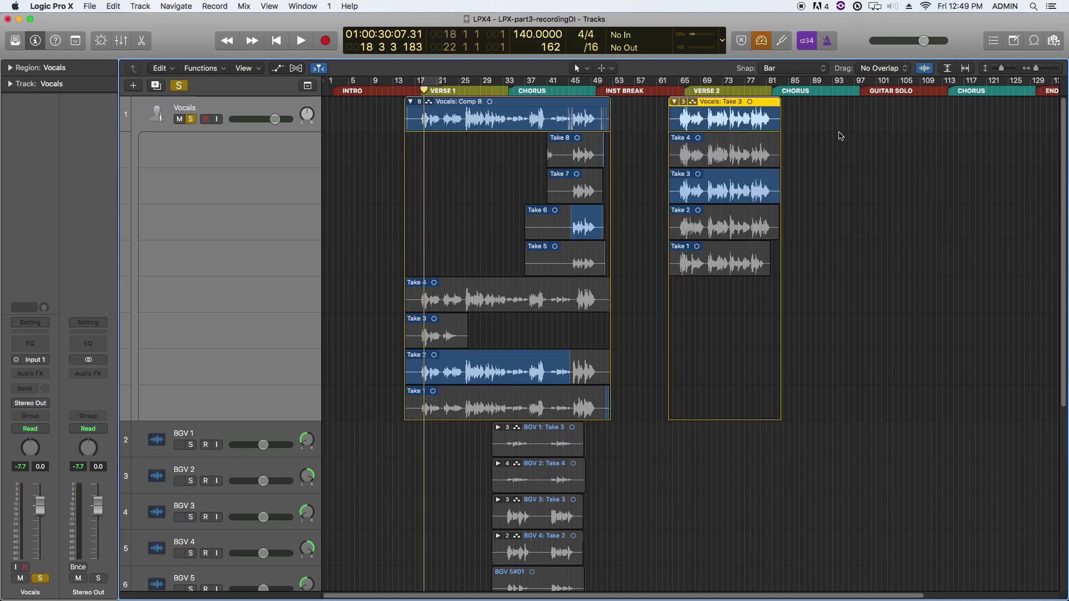
Open the Audio preferences and check the selected I/O buffer size among the available options
click(29, 8)
mouse_move(56, 36)
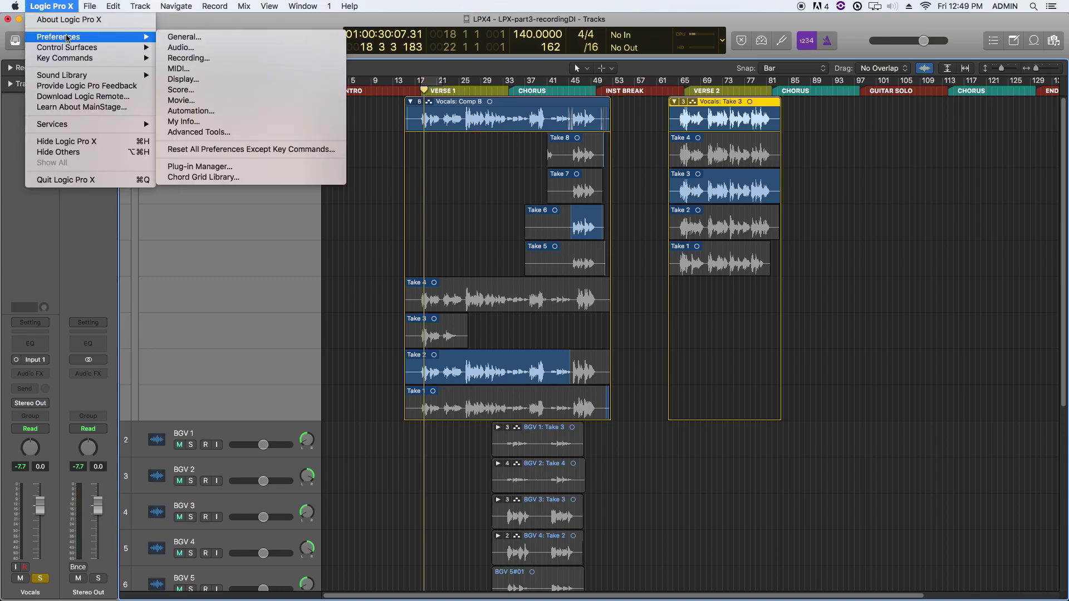
click(181, 47)
click(544, 241)
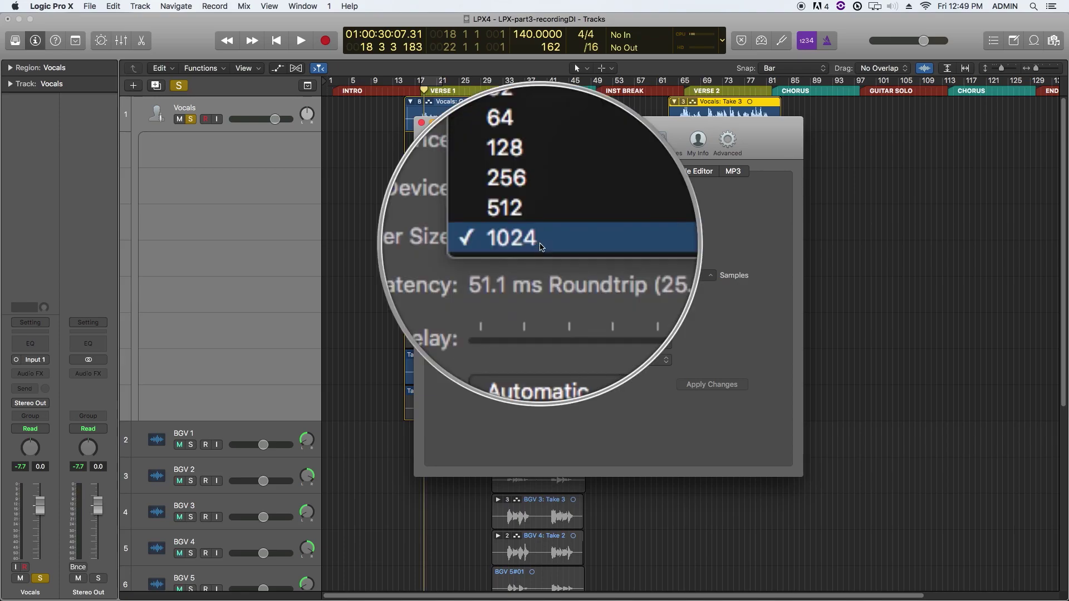
click(748, 234)
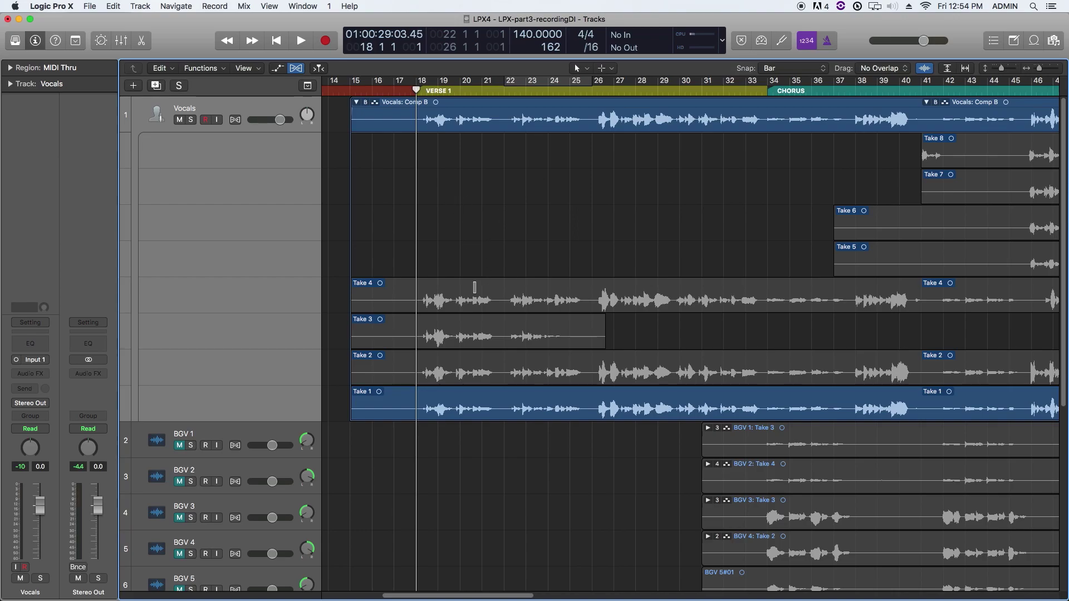
Insert a mono Compressor from the Dynamics plug-ins on the Vocals channel
key(super+Right)
key(super+Right)
key(super+Right)
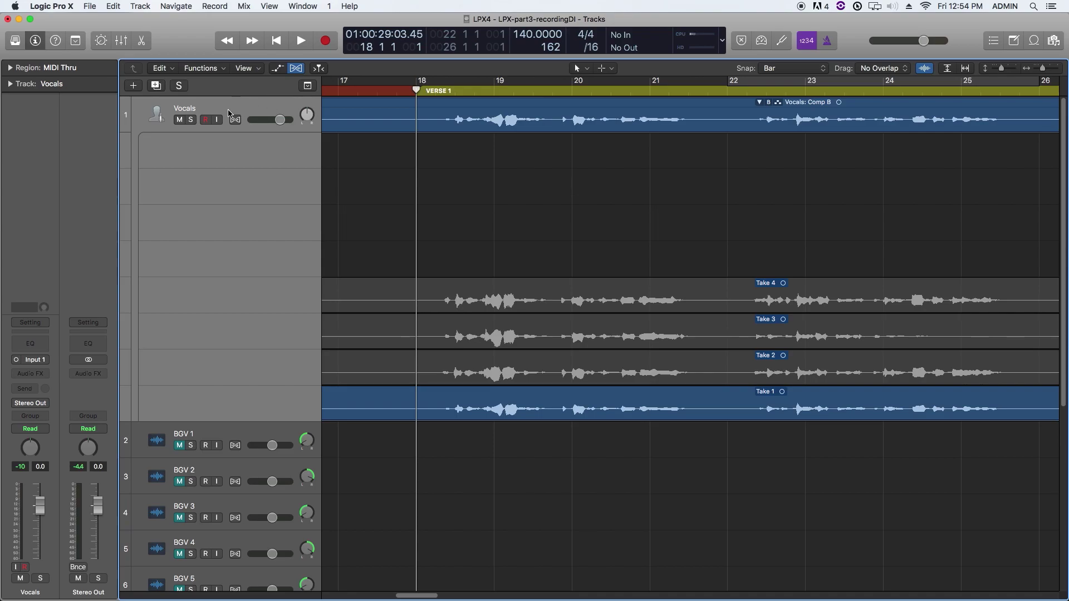
click(30, 374)
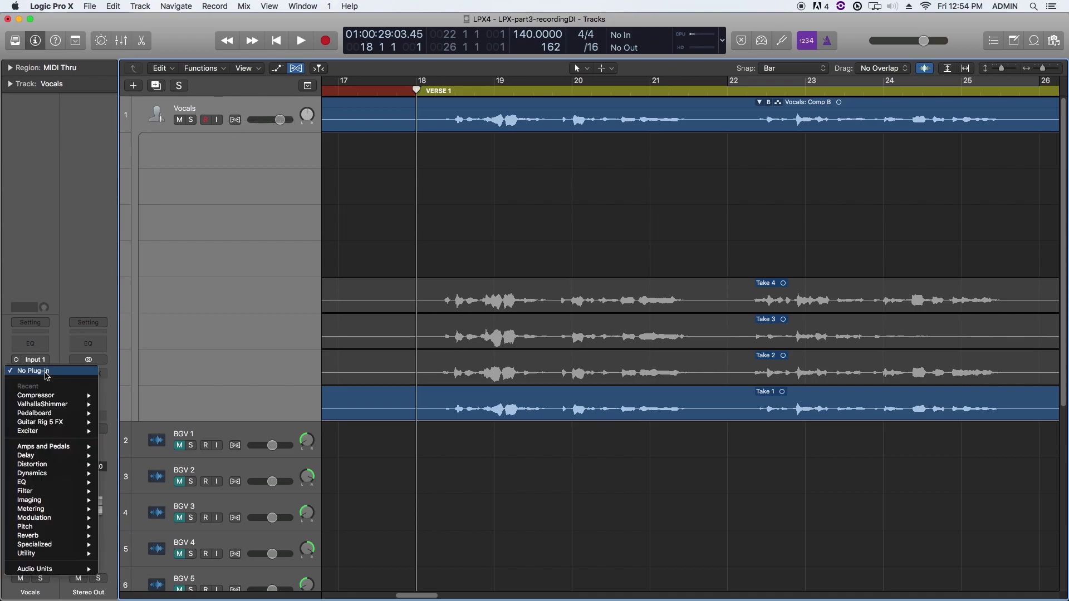
mouse_move(43, 397)
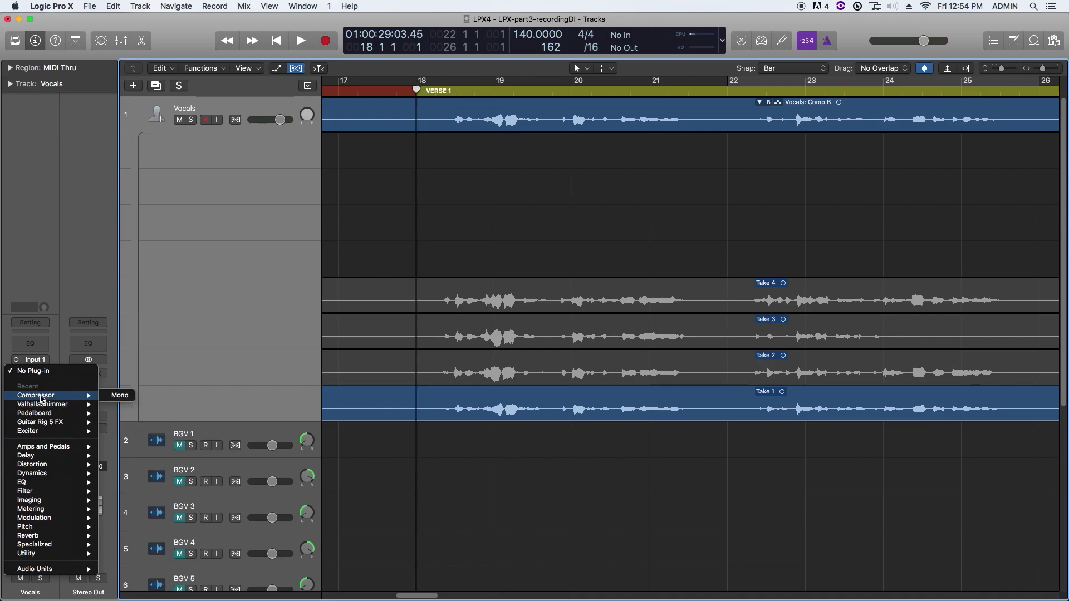
mouse_move(36, 475)
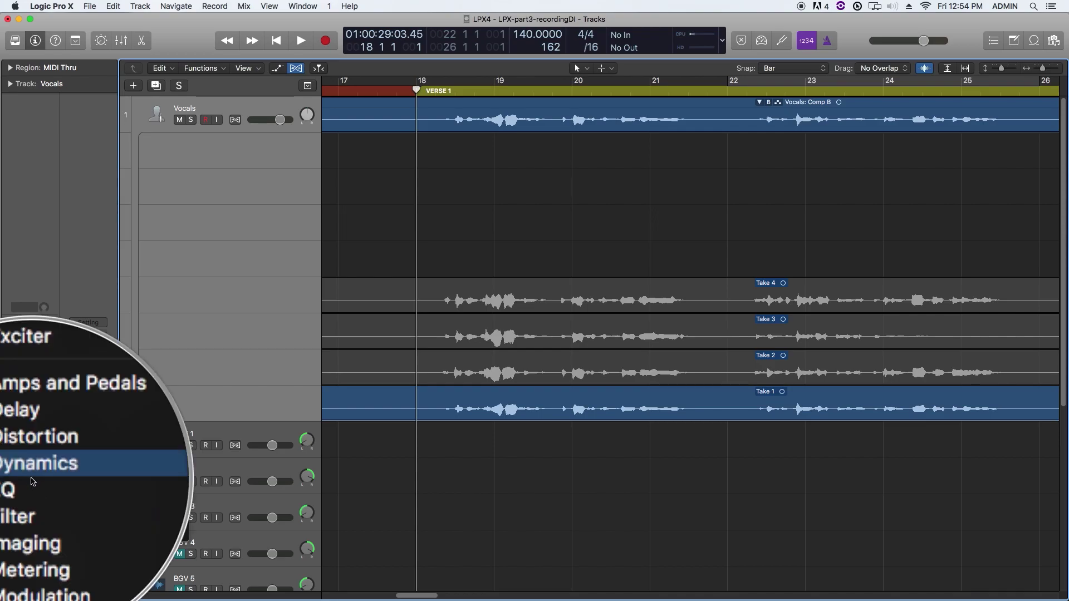
mouse_move(138, 486)
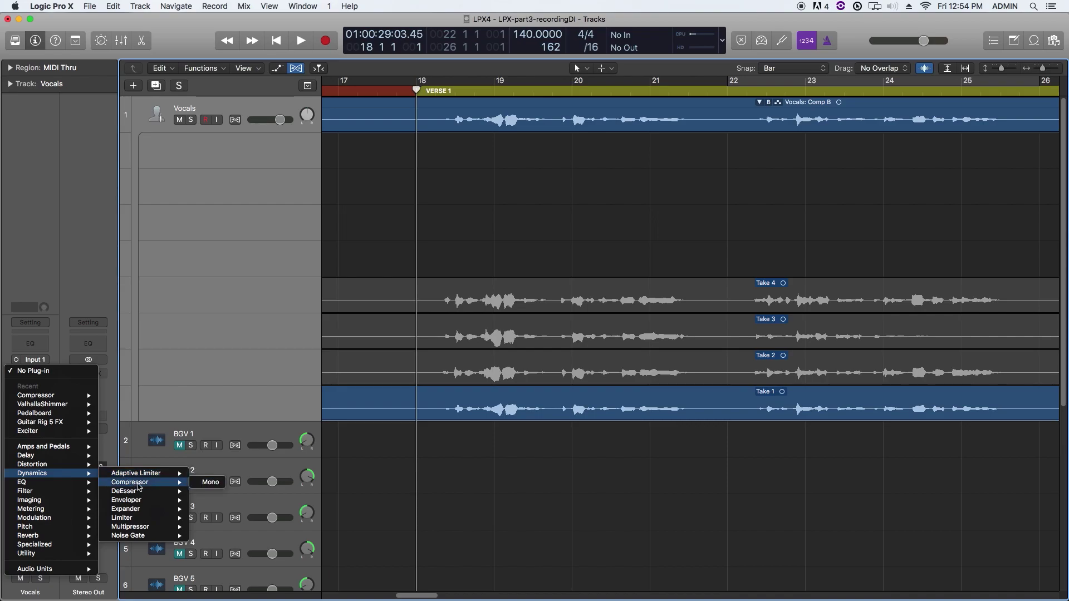
click(203, 483)
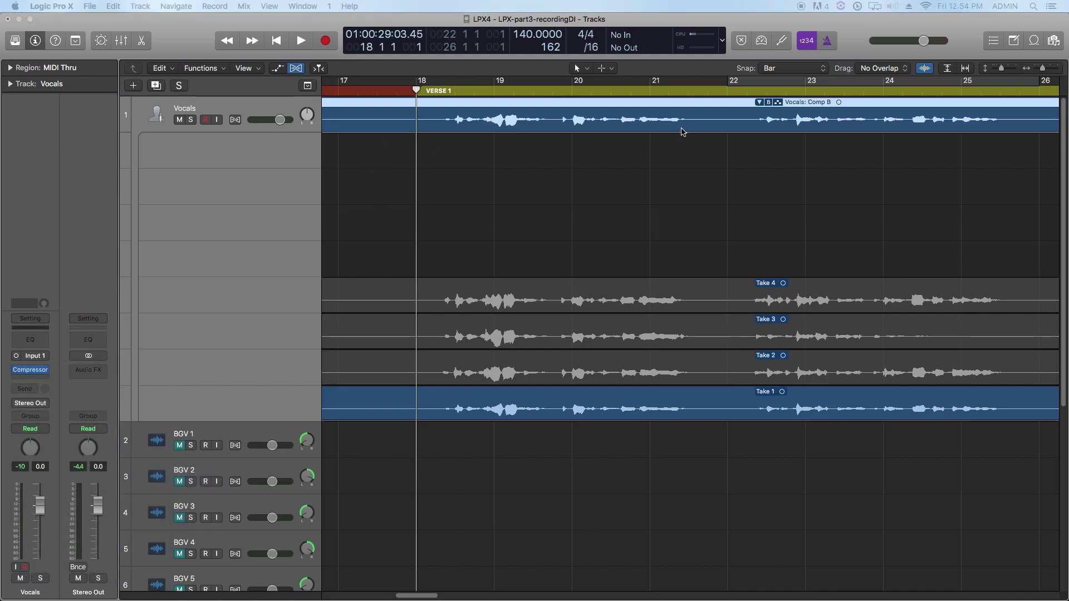
Switch the compressor to Vintage Opto and set its threshold just above -40 dB and its ratio to about 4.6:1
drag(1066, 45, 507, 94)
click(710, 165)
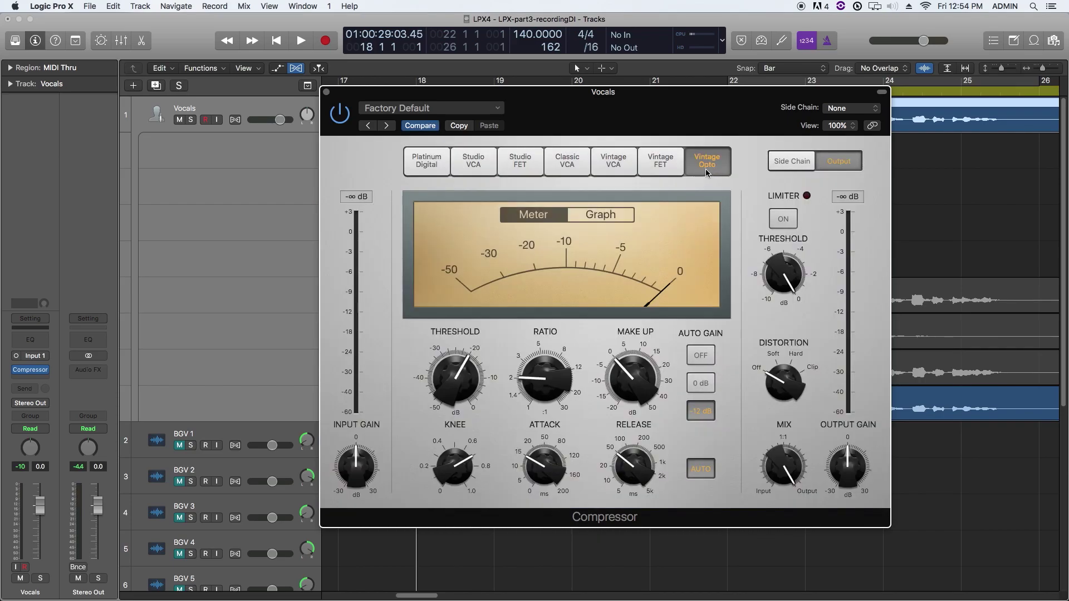
drag(455, 374, 455, 424)
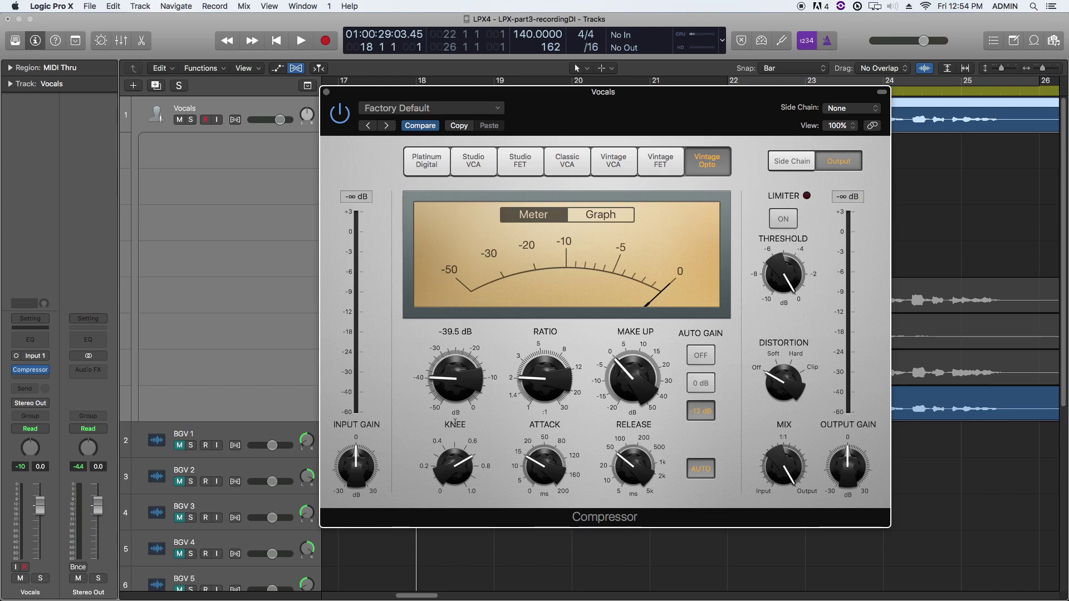
drag(536, 392, 540, 350)
mouse_move(459, 368)
mouse_down()
mouse_move(460, 353)
mouse_move(457, 365)
mouse_up()
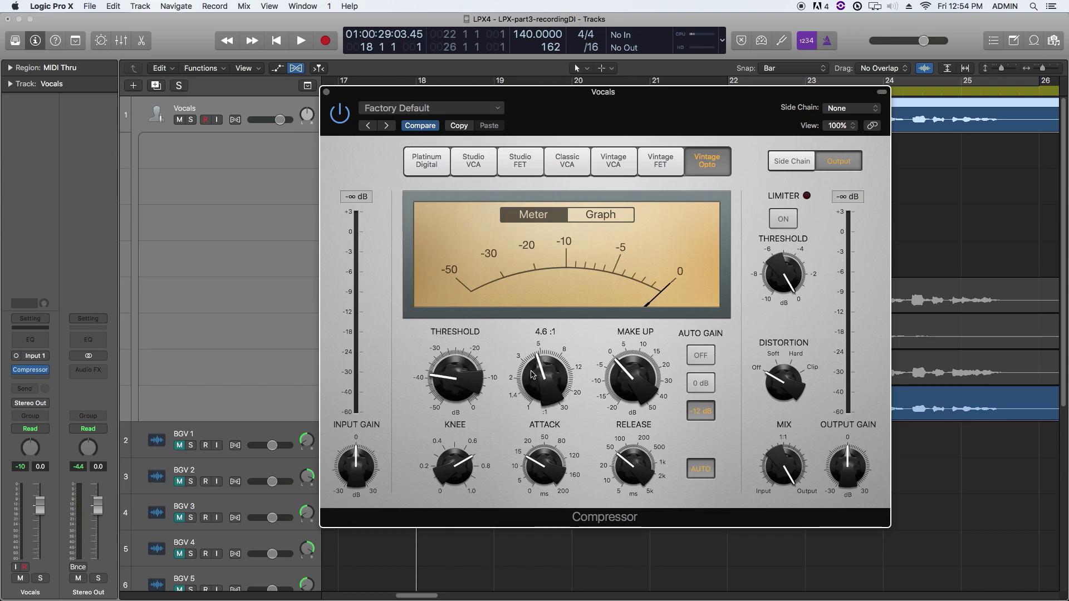
Turn off Auto Gain and raise the make-up gain to between 5 and 10 dB while playing the vocals, then close the compressor
click(701, 355)
drag(640, 374, 639, 368)
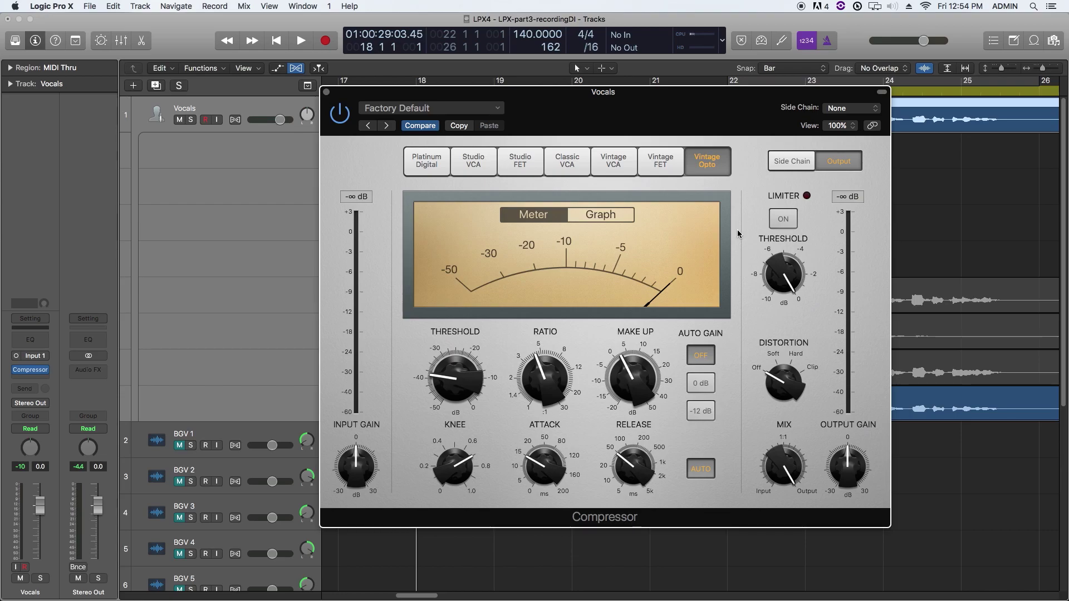
drag(662, 100, 626, 240)
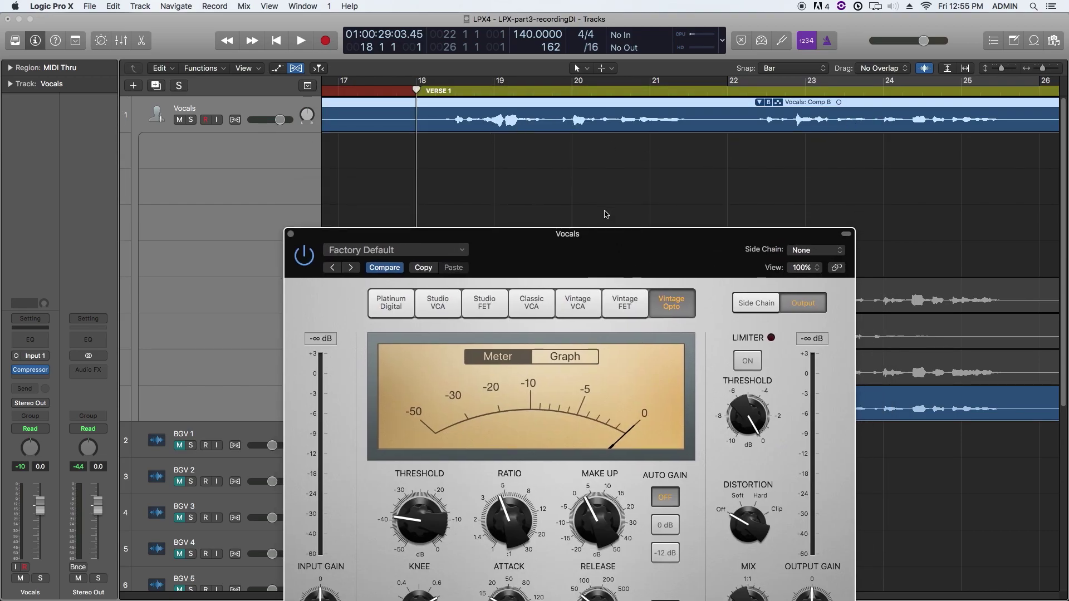
drag(592, 239, 655, 137)
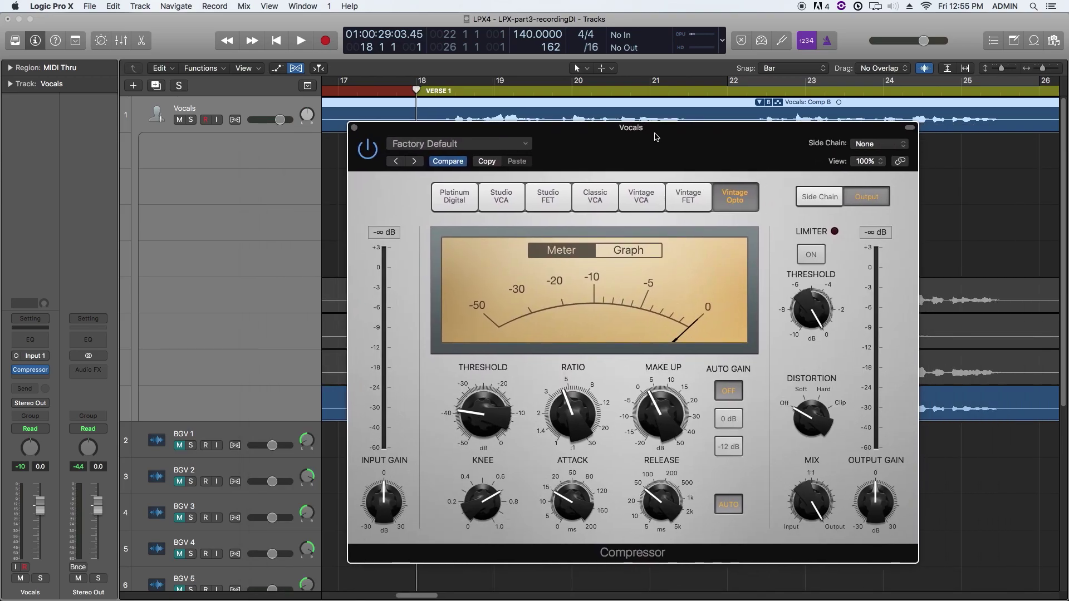
drag(655, 137, 632, 201)
key(space)
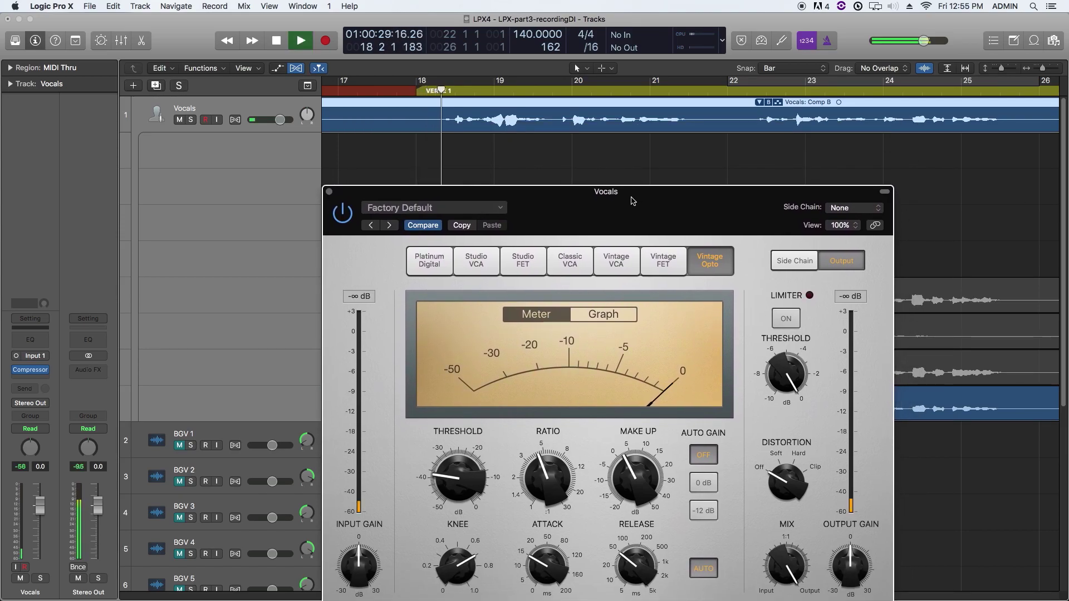
mouse_move(637, 473)
drag(638, 474, 653, 458)
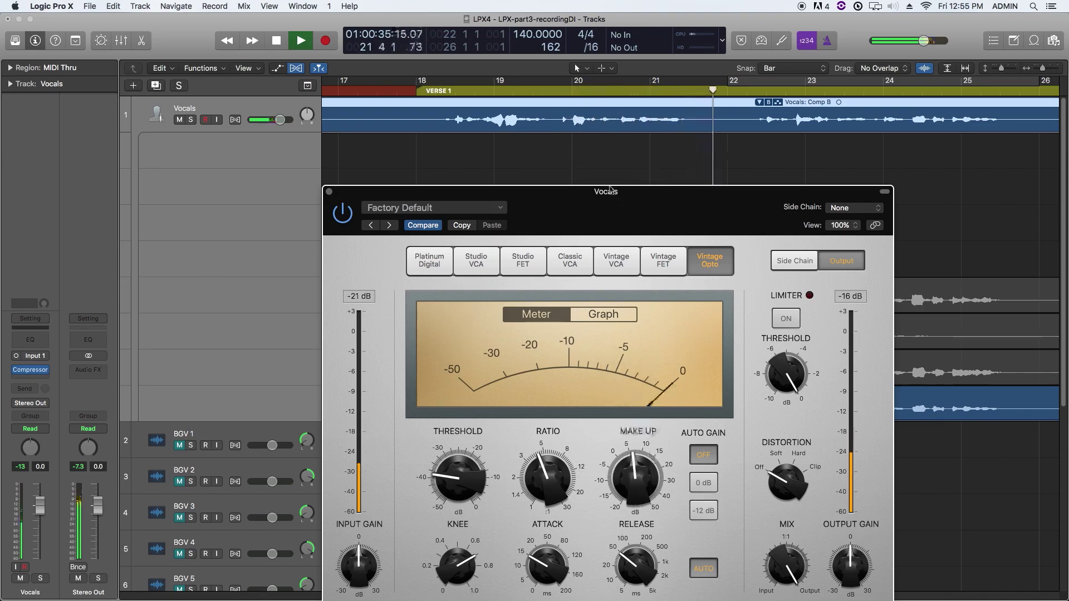
key(space)
click(329, 192)
Cycle the first Verse 1 vocal phrase from 18 1 2 118 to 21 4 3 31 and select that phrase in Take 2
click(436, 91)
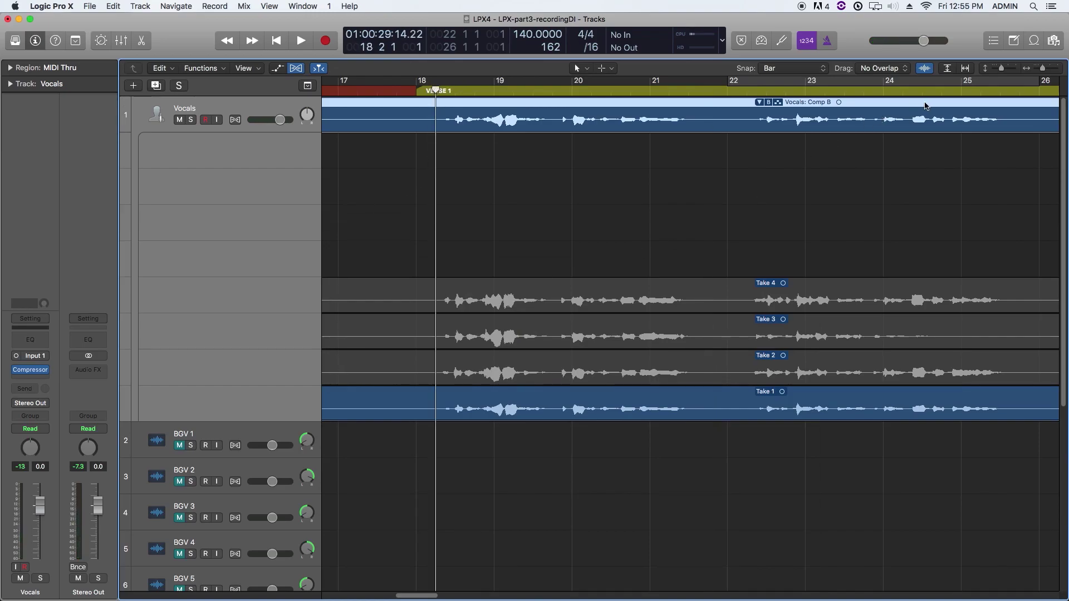
drag(1002, 69, 1004, 69)
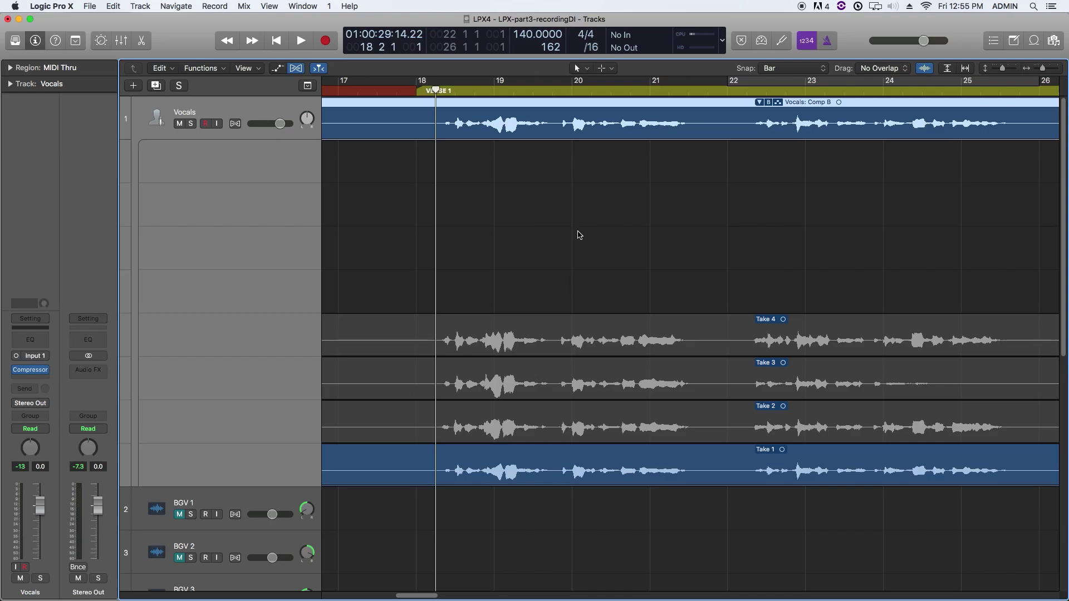
drag(435, 89, 420, 91)
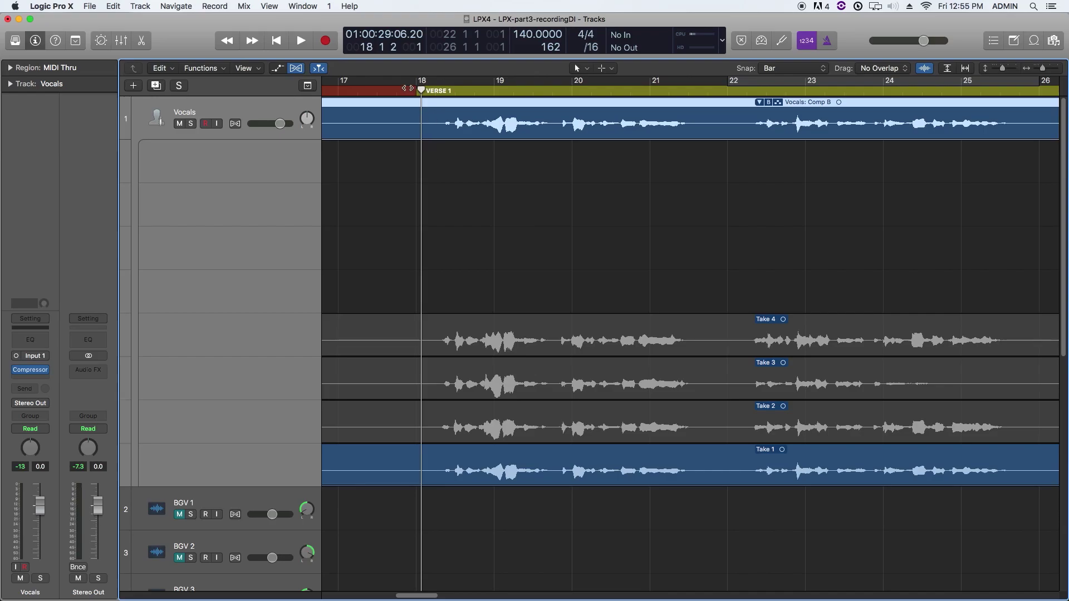
drag(420, 85, 710, 82)
drag(426, 426, 718, 426)
Switch the selected vocal phrase back and forth between Takes 1, 2, 3 and 4, finishing on Take 4
click(642, 343)
click(640, 383)
click(639, 405)
click(629, 462)
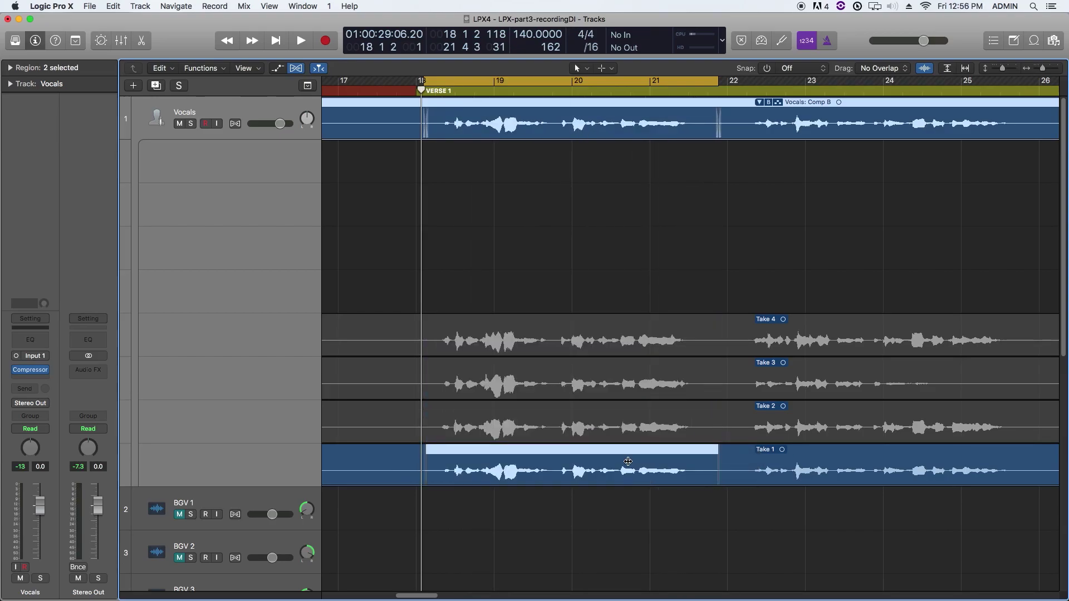
click(570, 342)
click(571, 467)
click(571, 424)
click(571, 380)
click(572, 348)
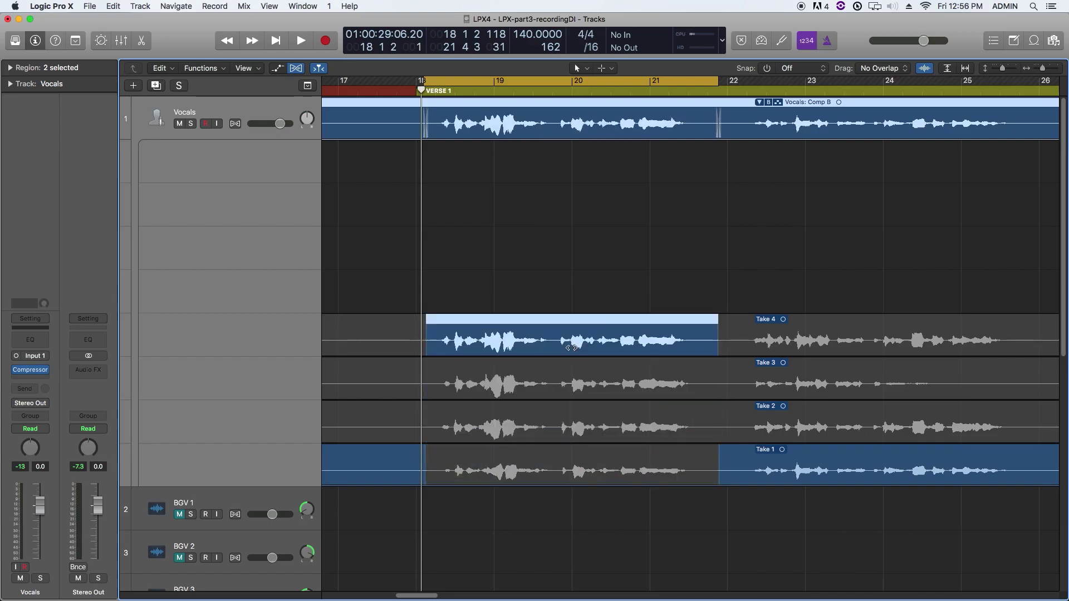
Audition the first Verse 1 phrase by playing it with Take 1, Take 2, Take 3 and Take 4 in turn
click(574, 463)
key(space)
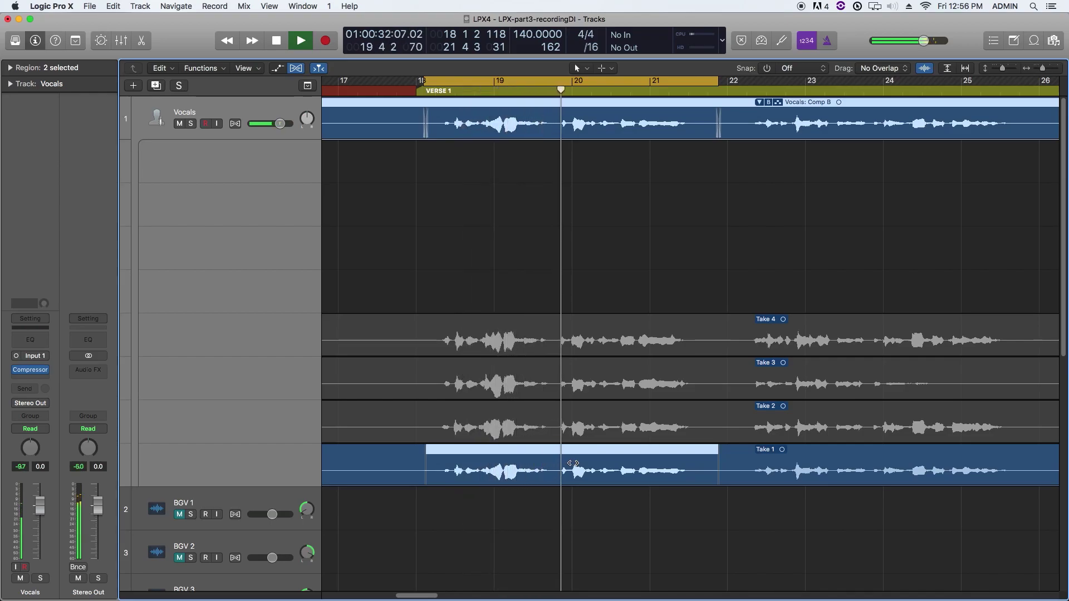
click(565, 425)
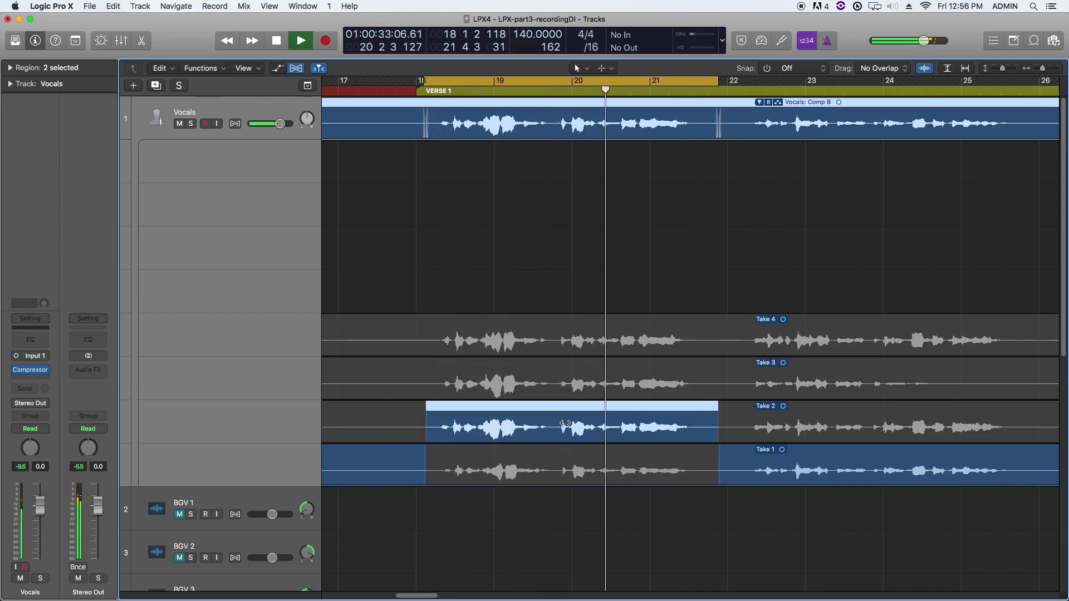
key(space)
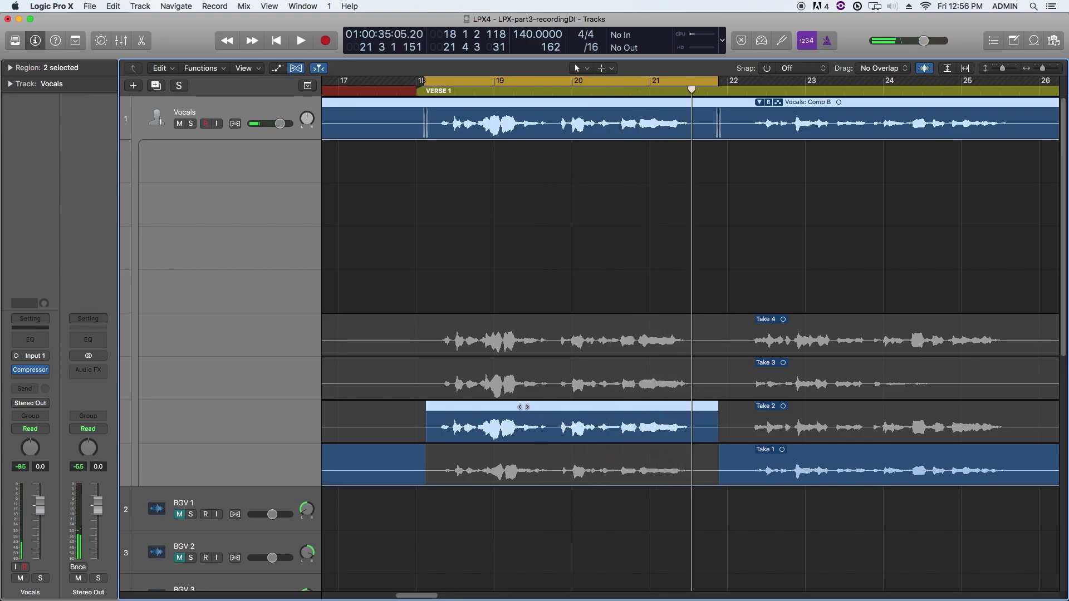
click(514, 388)
key(space)
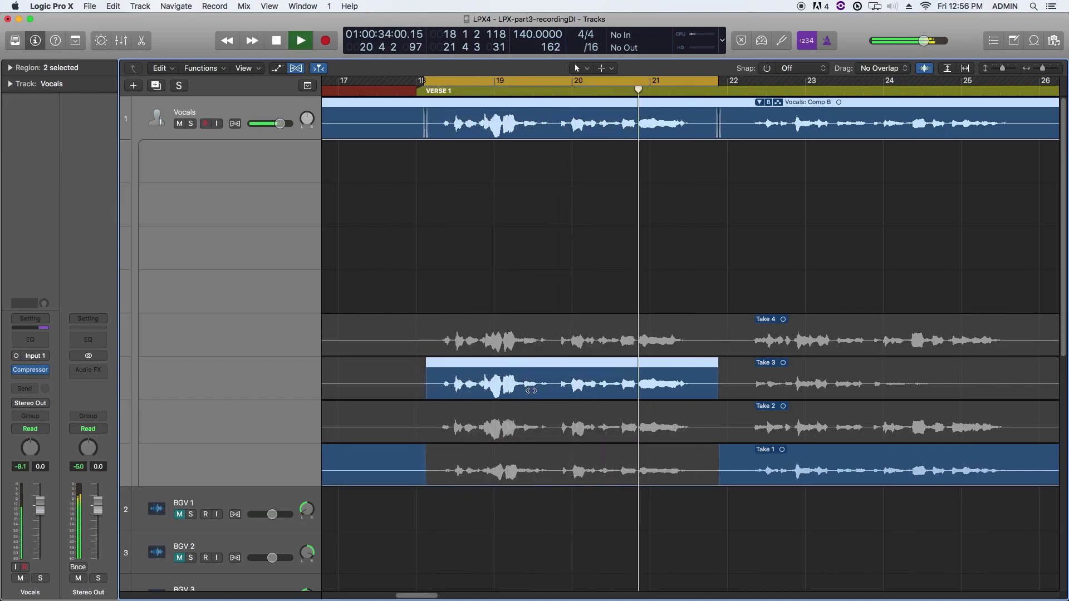
click(542, 345)
key(shift+space)
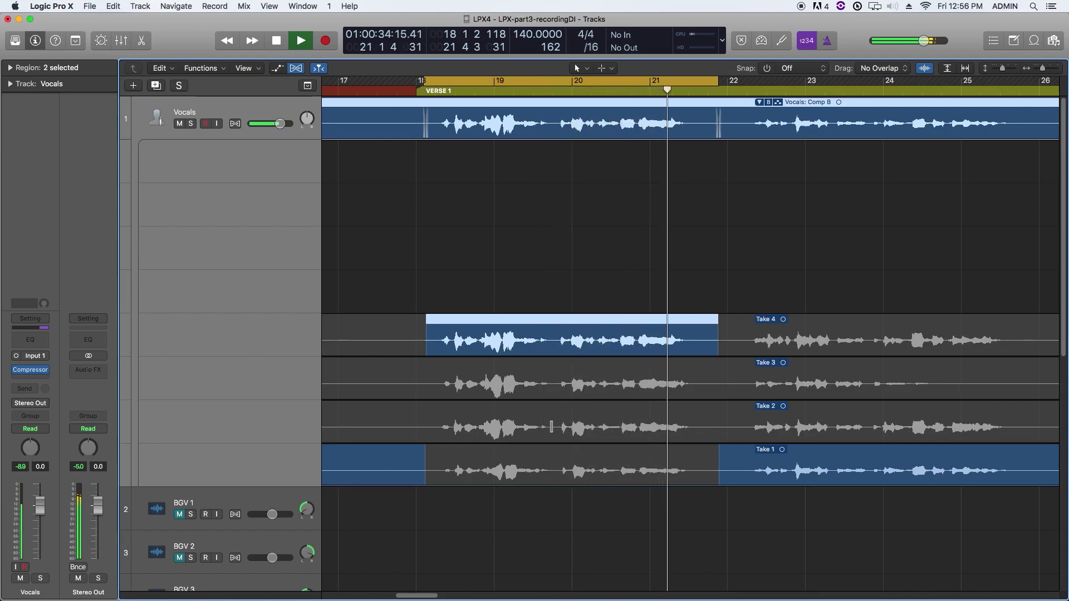
Use Take 2 from about bar 17.7 to 19.8, keep Take 4 after it, and move the playhead to 20 2 3 1
drag(552, 430, 393, 430)
mouse_move(554, 332)
mouse_down()
mouse_move(685, 341)
mouse_move(558, 340)
mouse_up()
click(612, 91)
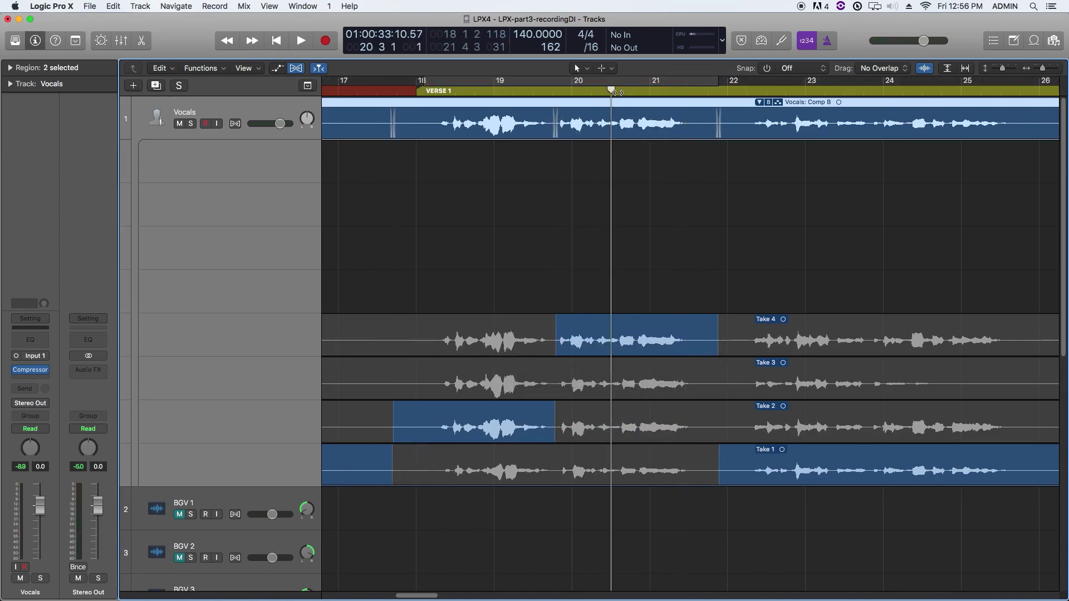
drag(573, 94, 601, 100)
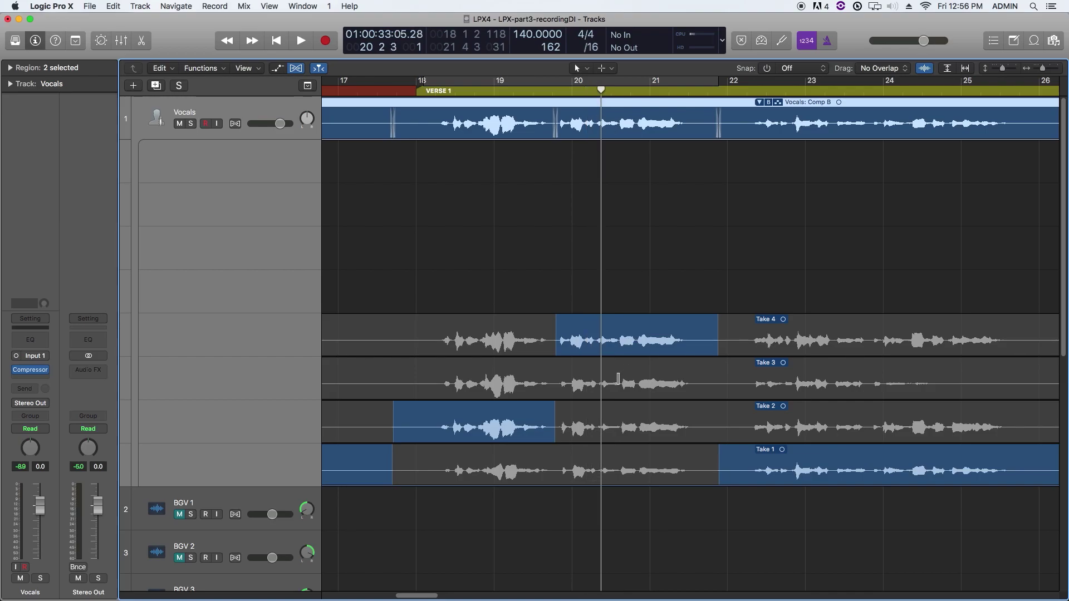
Use Take 2 for the first phrase's ending, from about bar 20.8 to 21.9, and play the comp
drag(639, 428, 716, 429)
drag(642, 412, 640, 443)
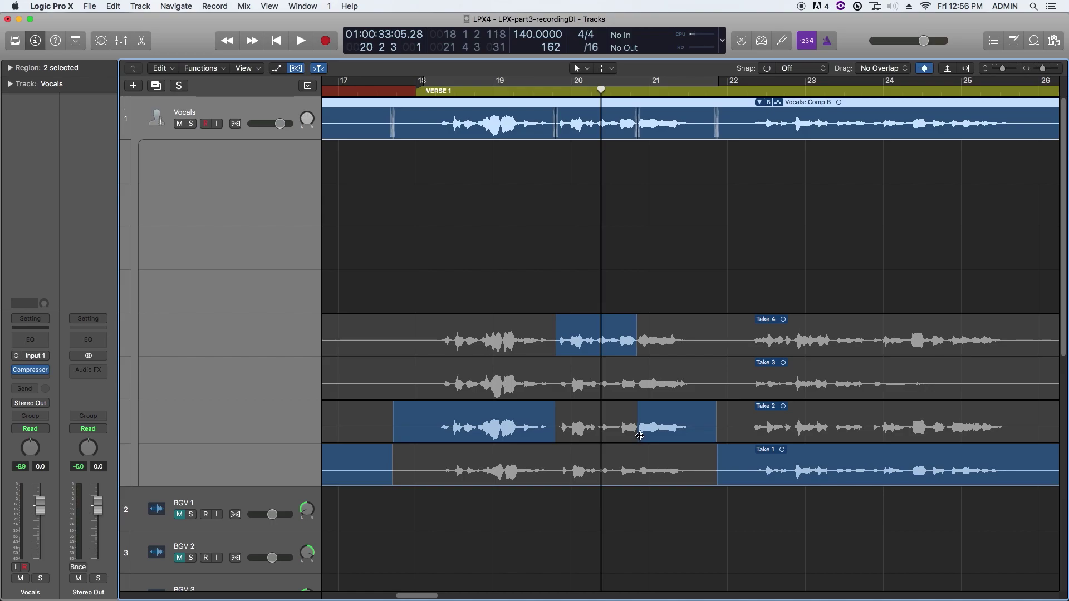
key(space)
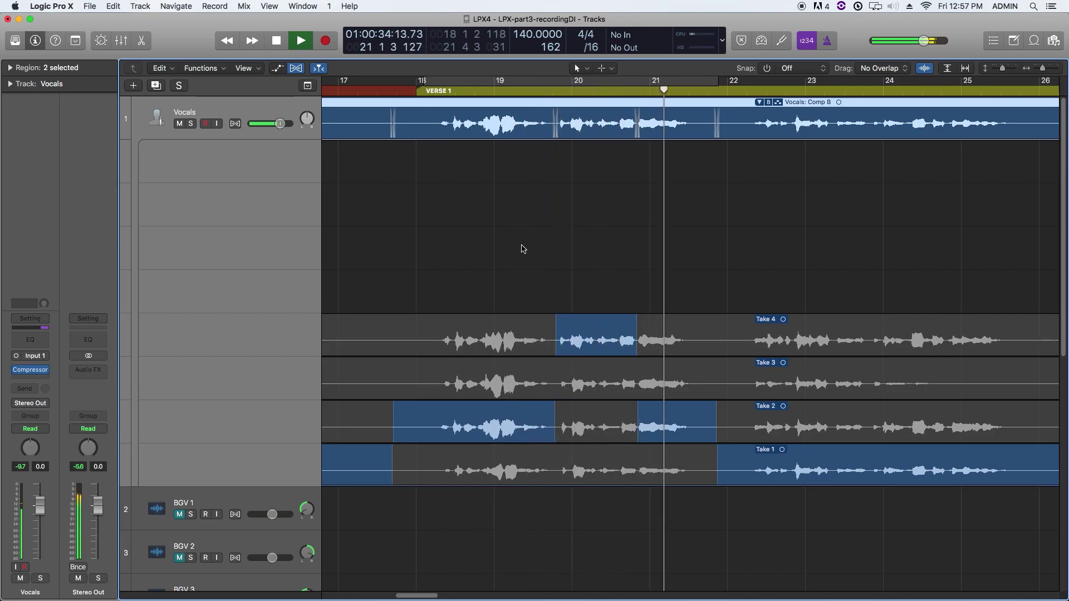
key(space)
Switch the first phrase's ending to Take 3 and play the comp
click(649, 385)
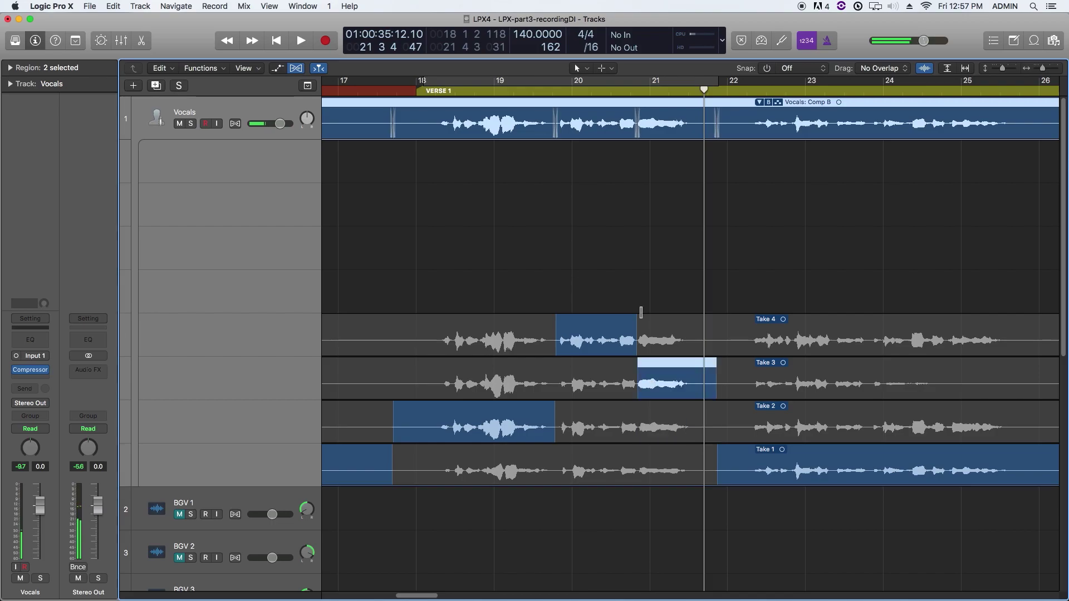
key(space)
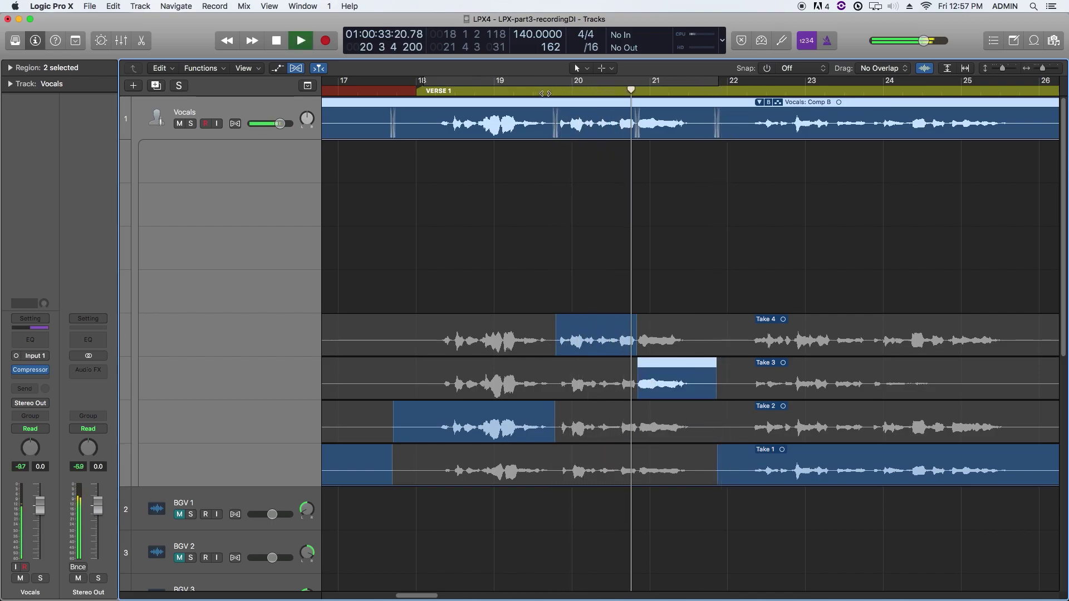
key(space)
Cycle the second Verse 1 phrase from 22 1 4 122 to 25 3 4 221 and play it with Take 1
scroll(651, 262, right, 2)
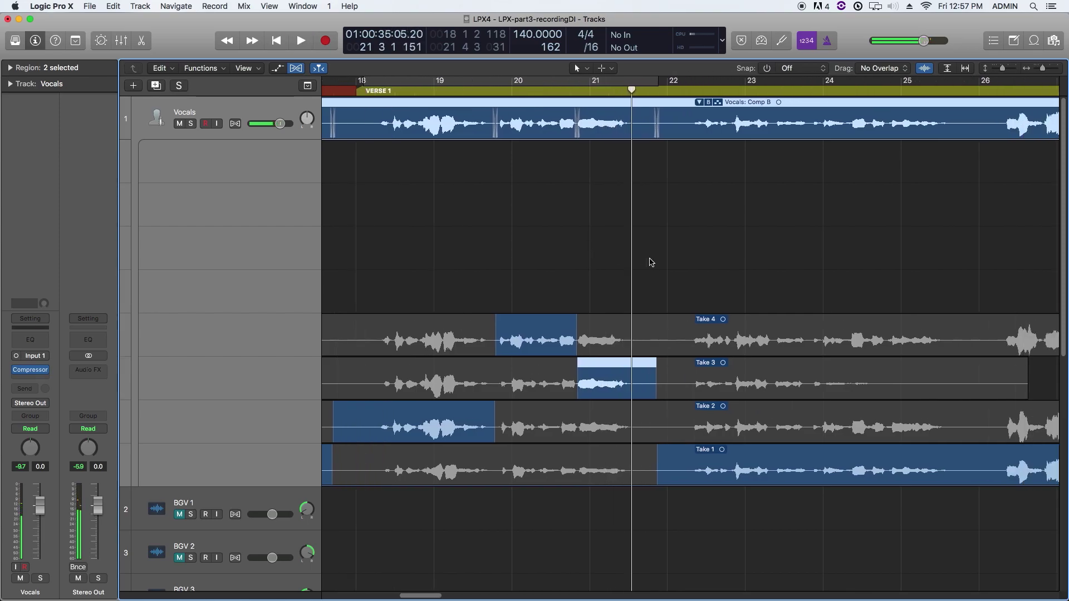
scroll(651, 261, right, 3)
drag(611, 84, 884, 85)
key(space)
scroll(683, 270, right, 5)
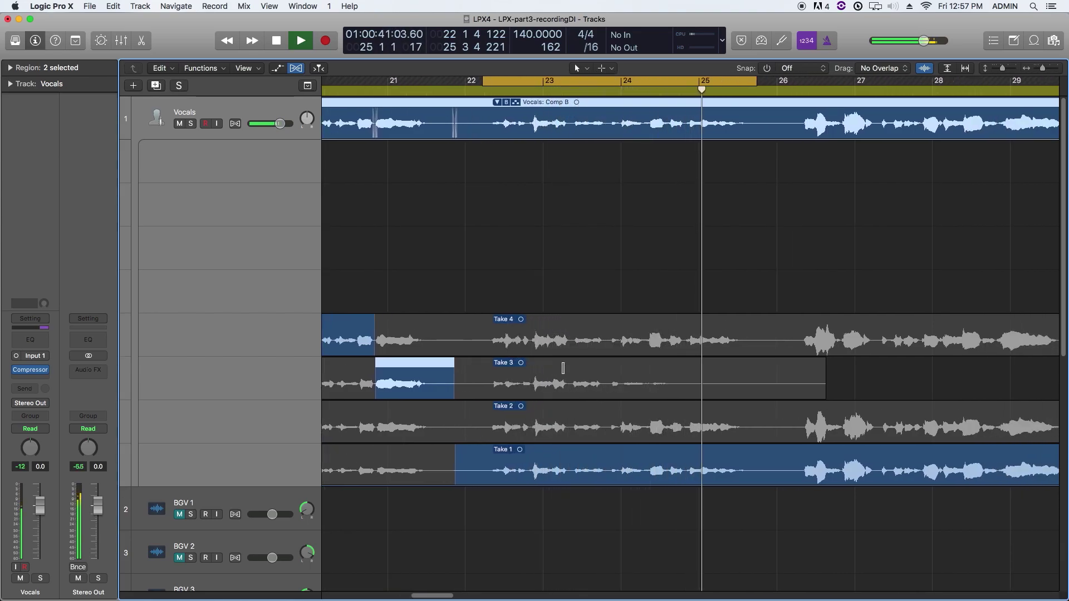
Audition the second Verse 1 phrase with Take 2, Take 3 and Take 4 in turn, finishing on Take 4
click(551, 421)
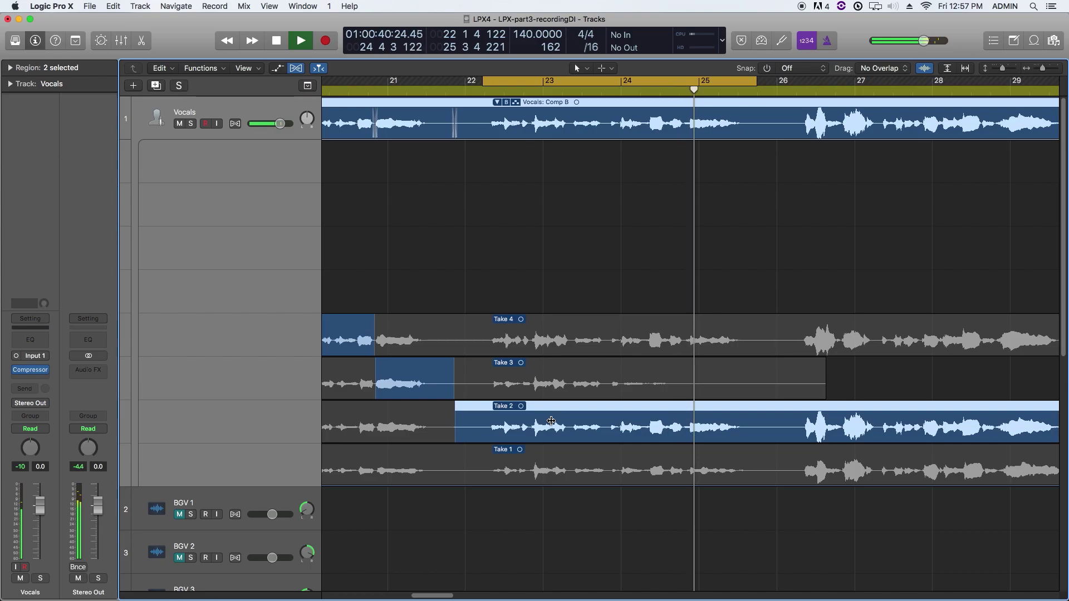
key(space)
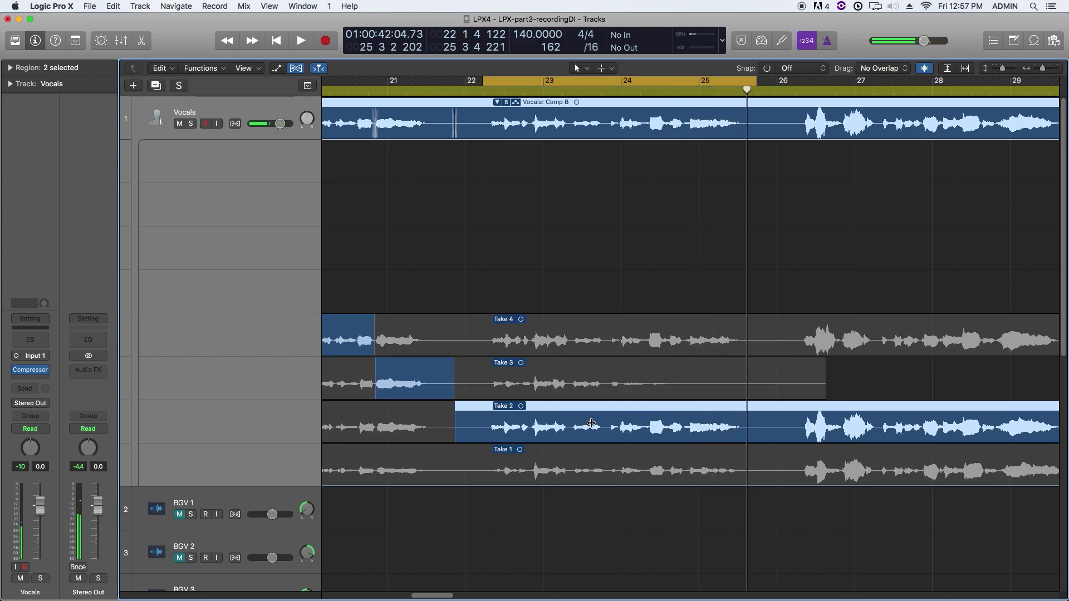
click(589, 364)
key(space)
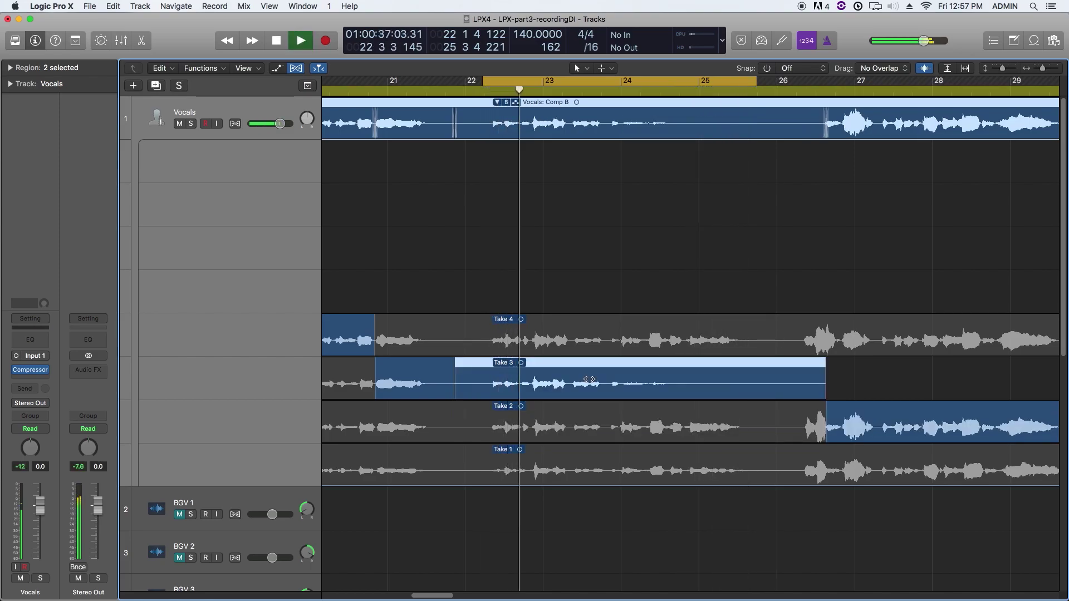
key(space)
click(593, 338)
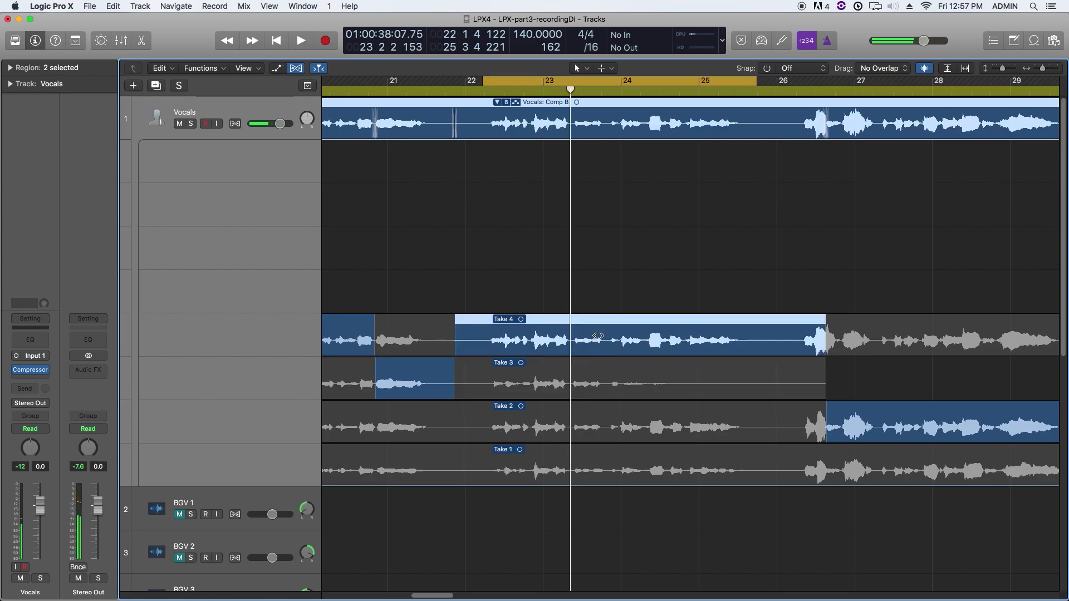
key(space)
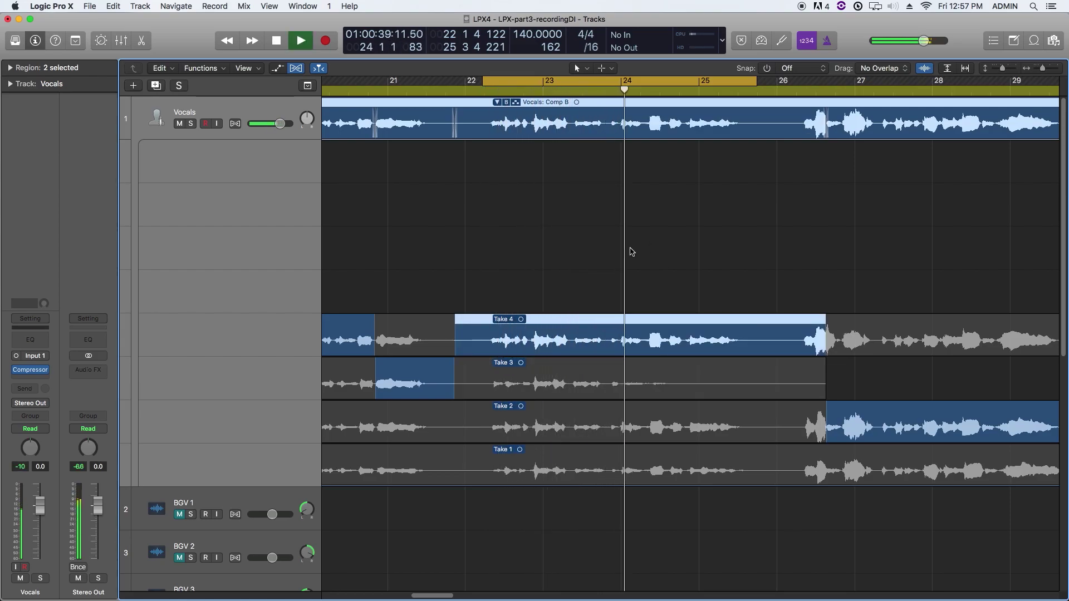
Trim the second phrase's selection to start at about bar 22.2, and compare Takes 2 and 4 in playback, finishing on Take 4
drag(456, 347, 484, 354)
key(space)
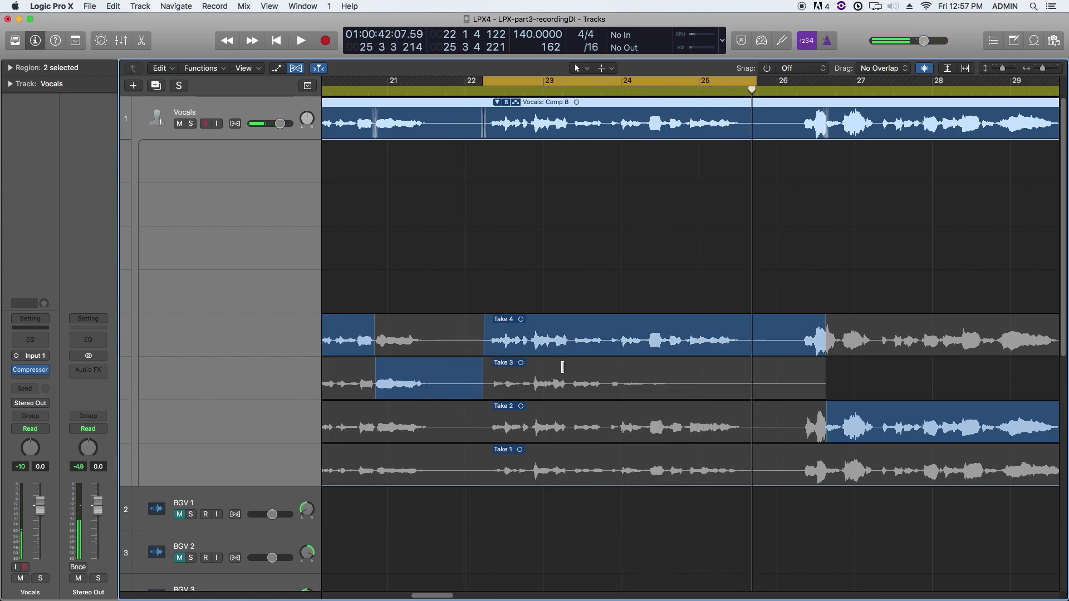
click(516, 413)
key(space)
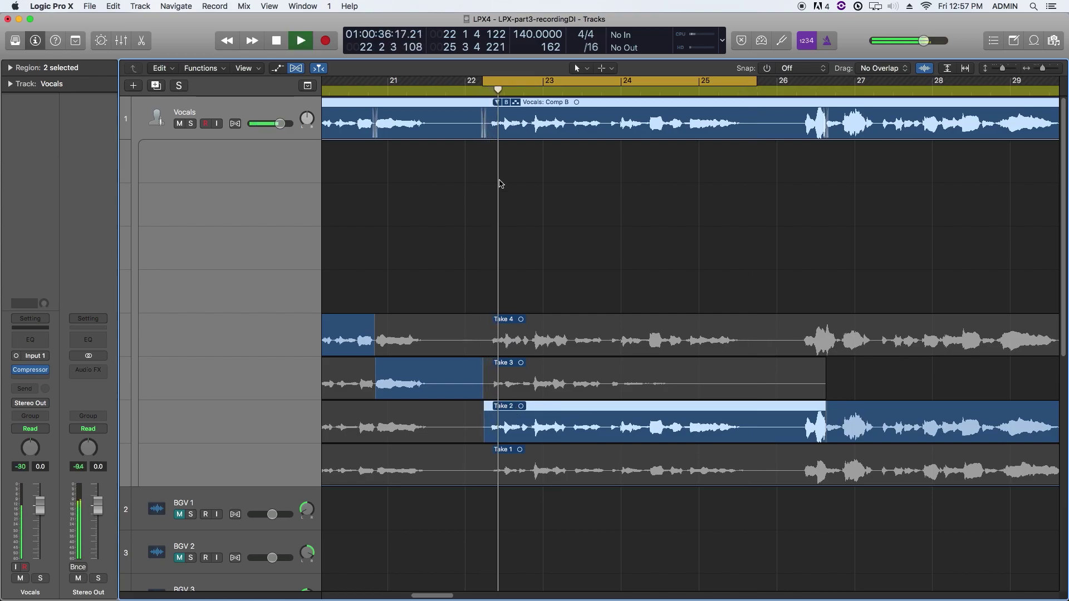
click(549, 340)
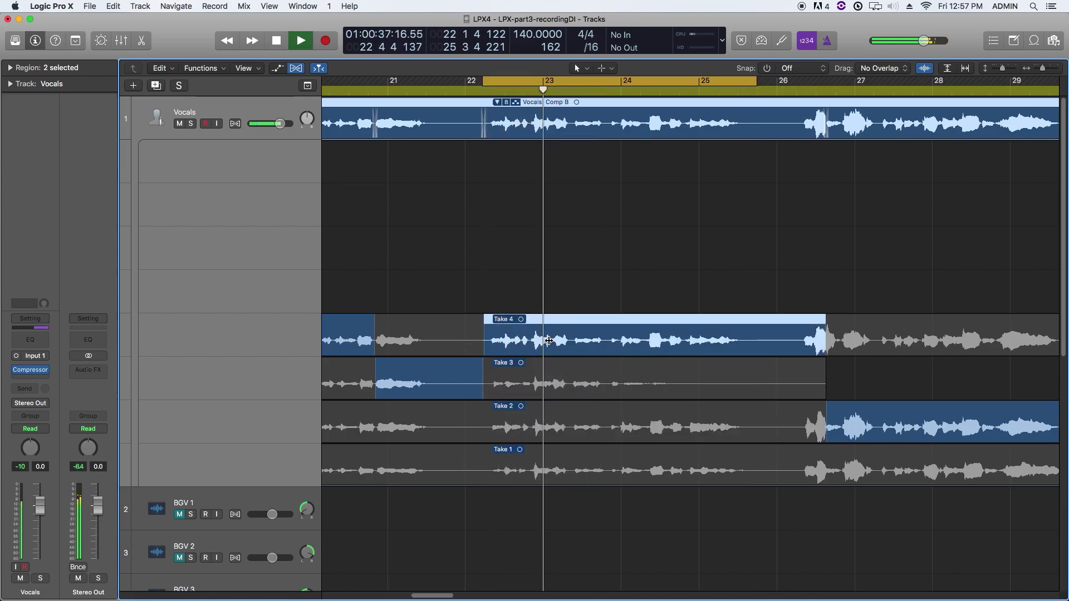
key(space)
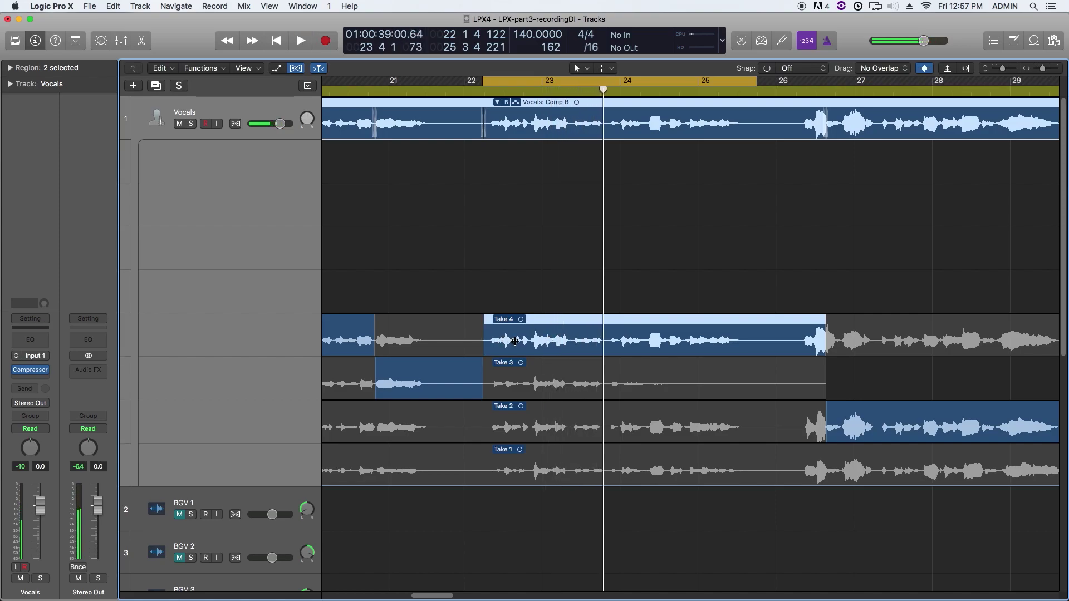
key(space)
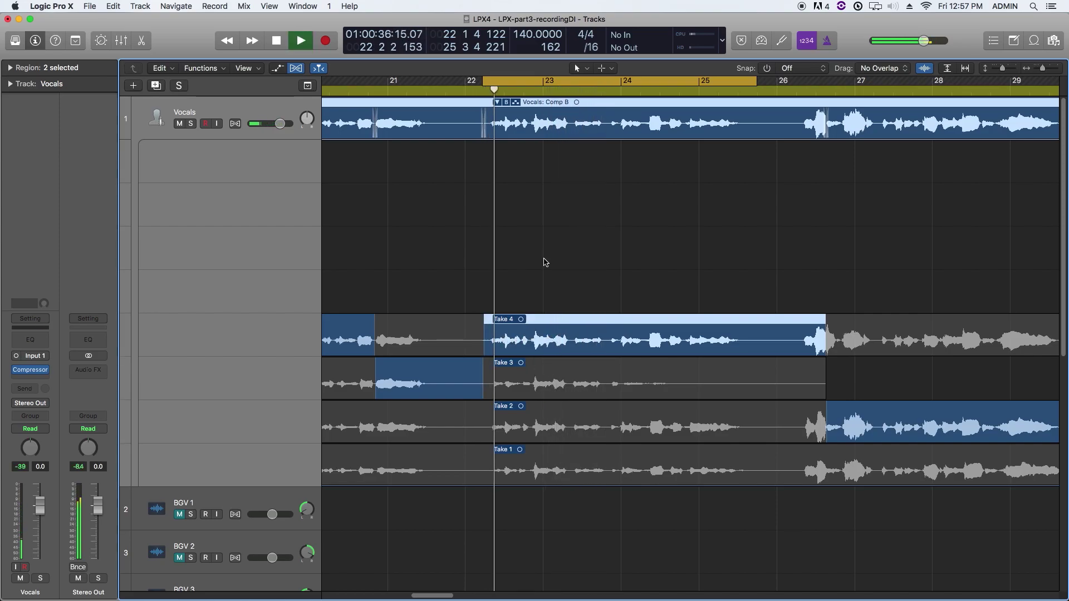
key(space)
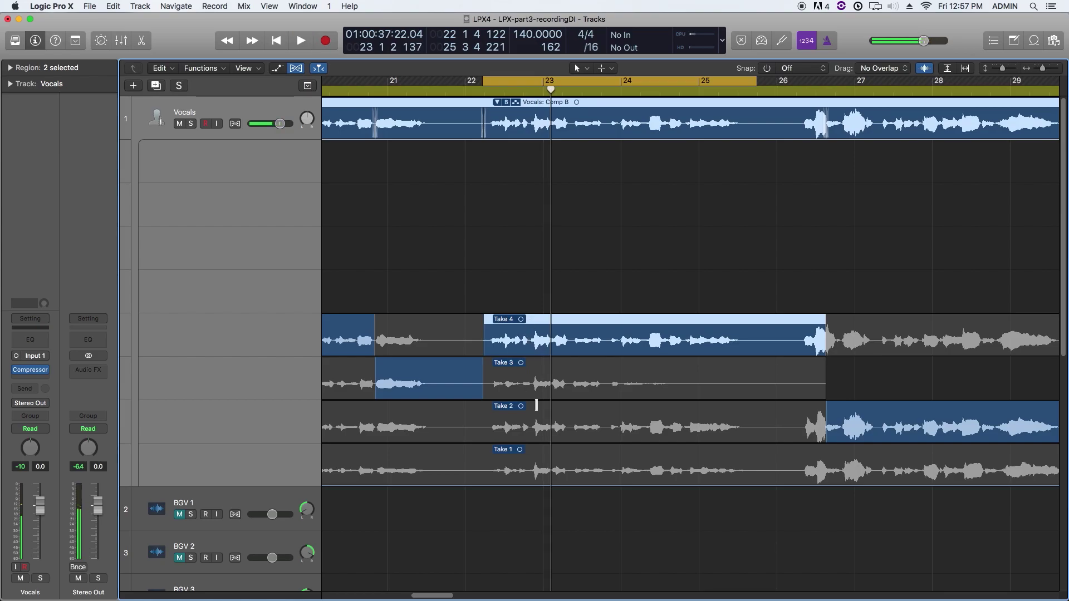
Use Take 2 from about bar 22.8 to 23.4, move the cycle start to 22 1 4 67, and play the comp
drag(532, 424, 571, 438)
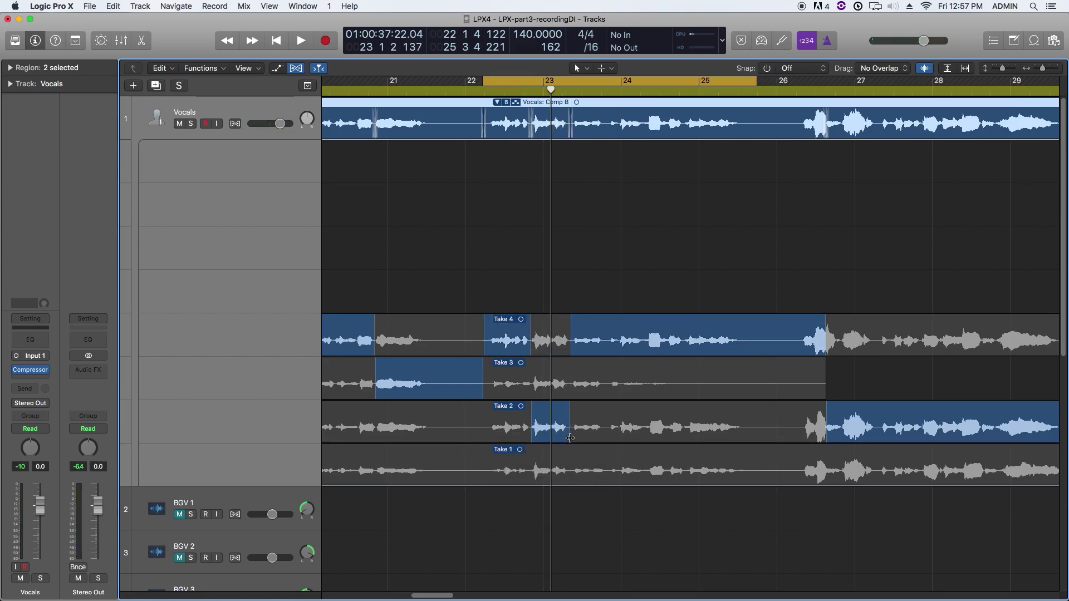
drag(486, 81, 484, 81)
key(space)
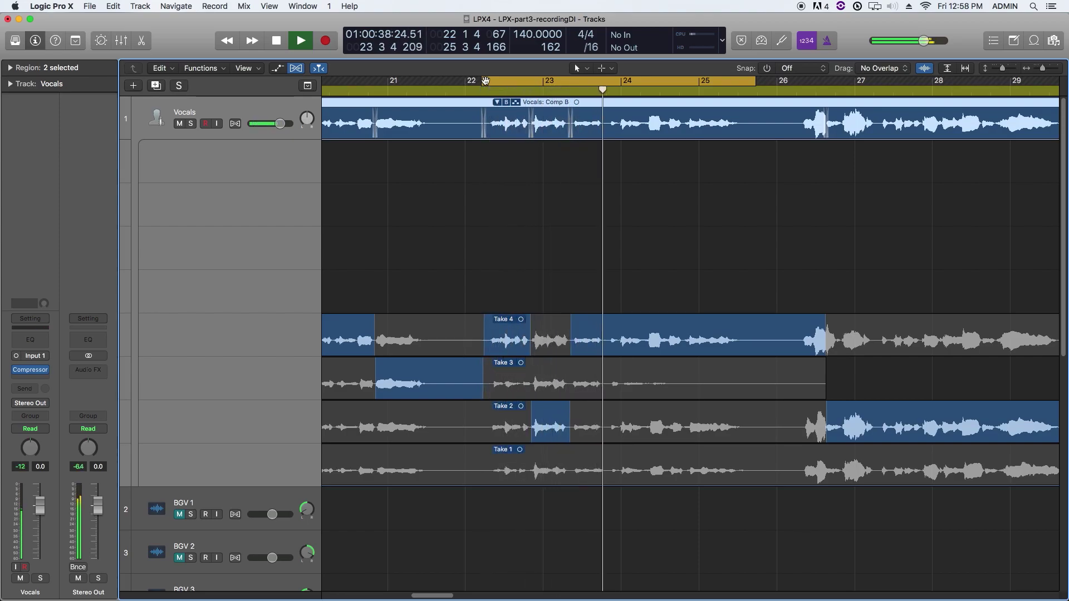
key(space)
Extend the short Take 2 section to about bar 23.8 and play the phrase
drag(586, 444, 608, 444)
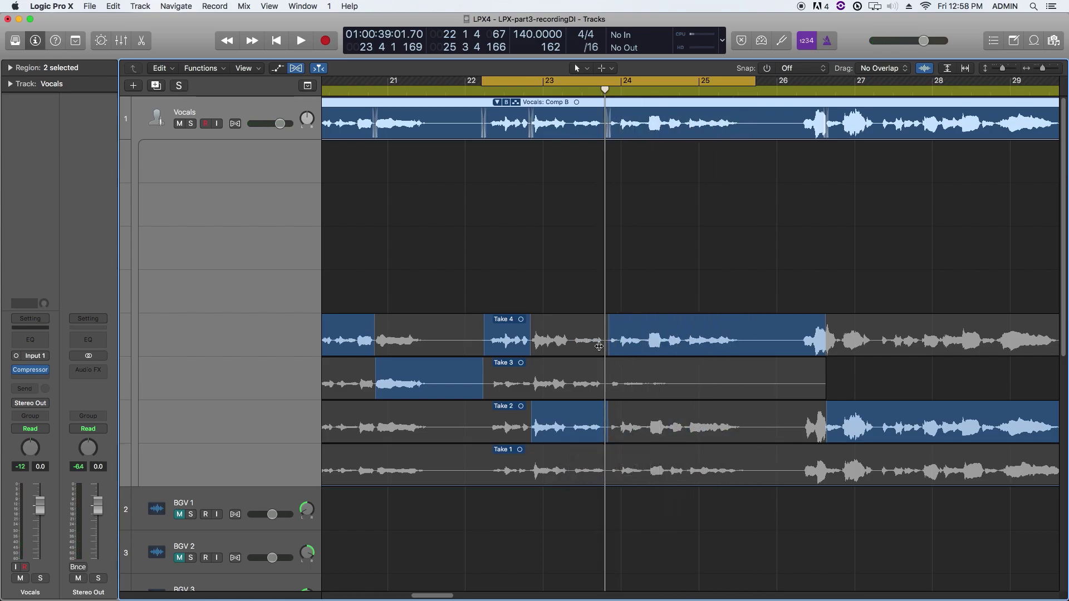
click(489, 126)
key(space)
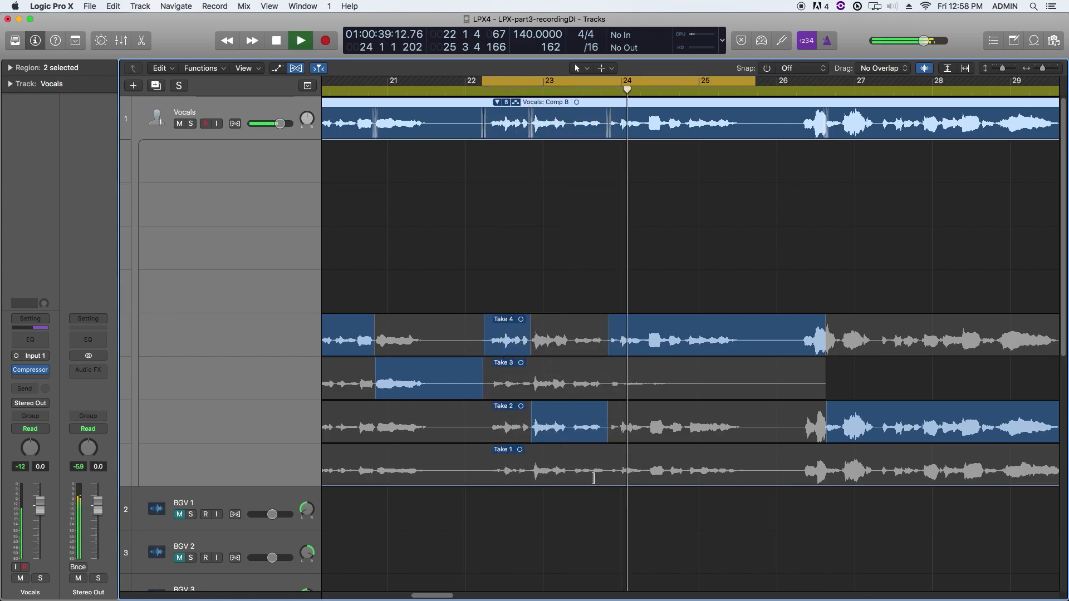
key(space)
Split off about bar 23.4 to 23.8, audition it with Take 1 and Take 3, and keep Take 3 with a slightly earlier start
drag(572, 479, 608, 479)
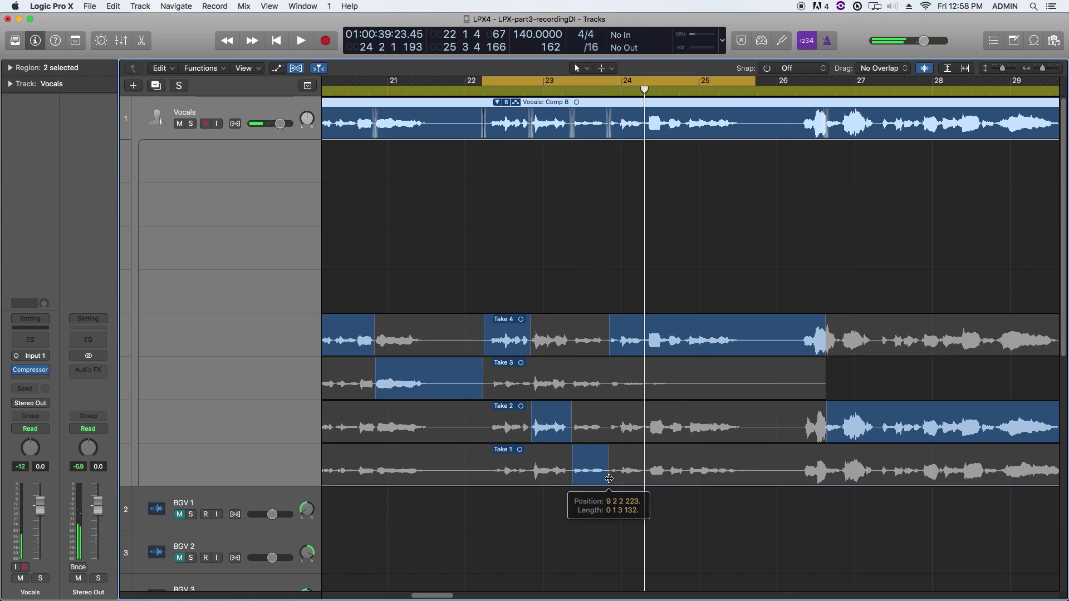
key(space)
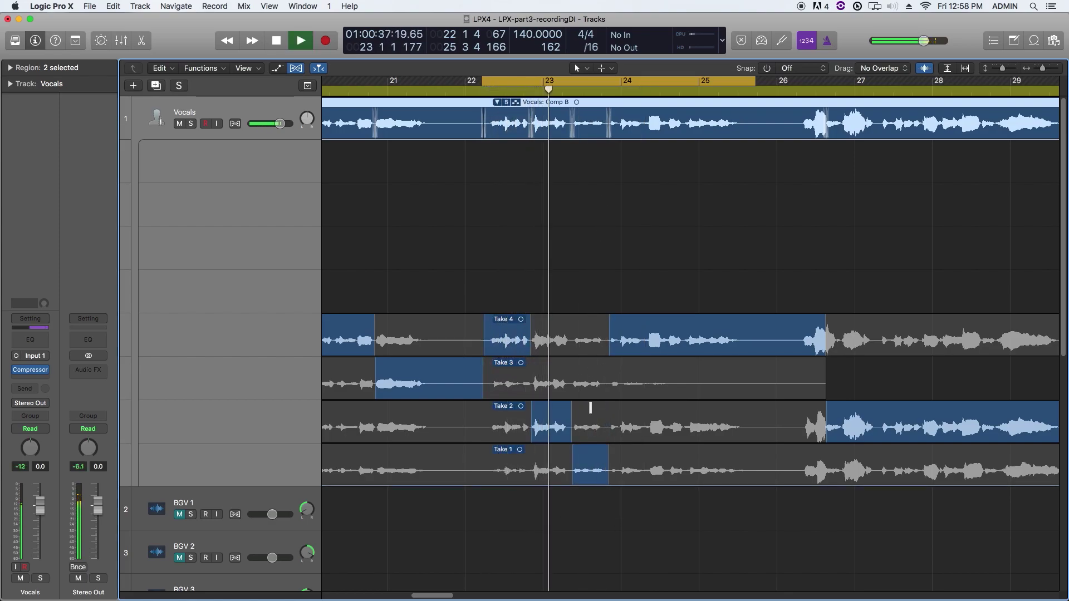
click(593, 386)
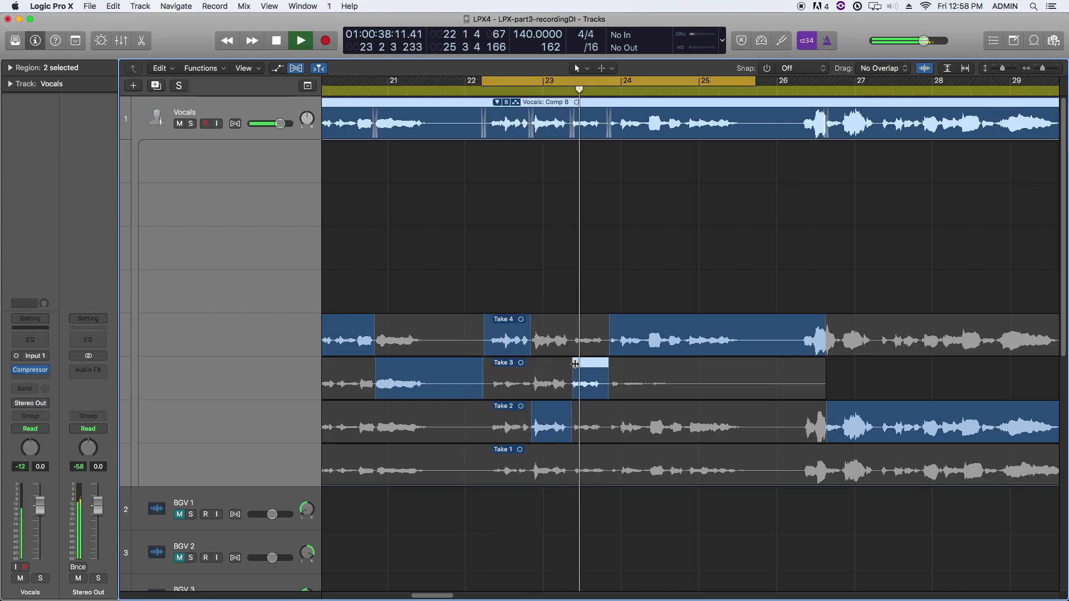
key(space)
drag(575, 364, 574, 365)
Cycle the end of the second phrase from 23 4 2 33 to 25 4 3 22 and play it with Take 4
click(610, 84)
click(608, 89)
drag(607, 81, 769, 82)
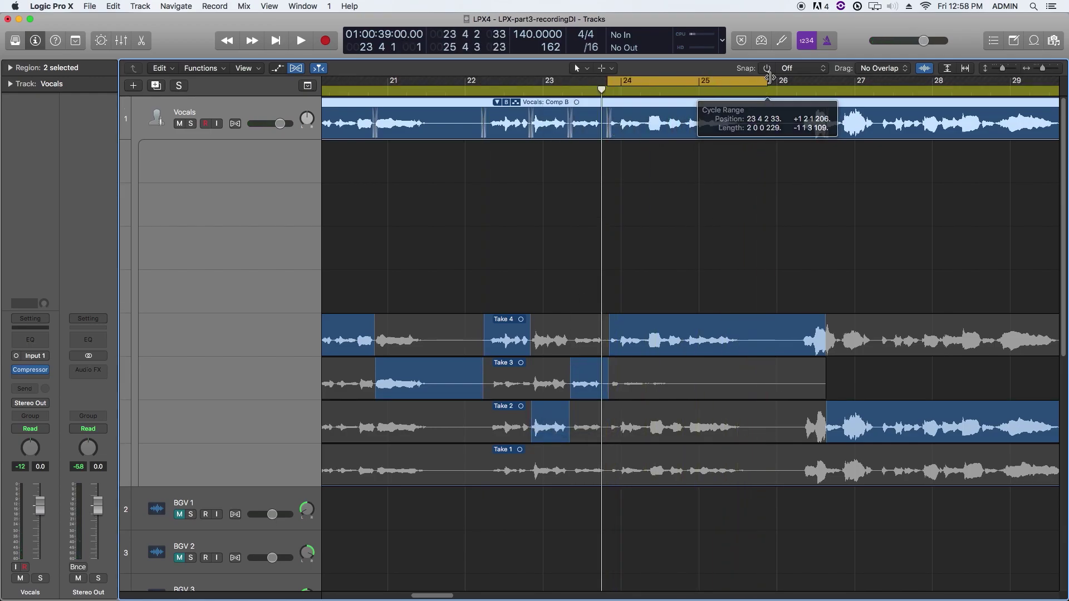
key(space)
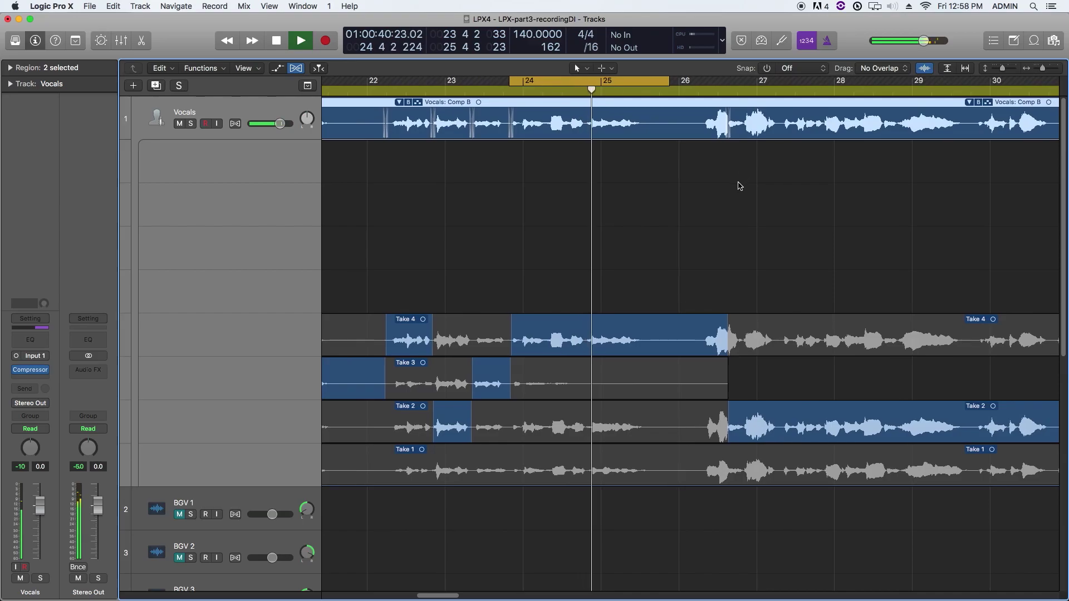
Audition the end of the second phrase with Take 2 and Take 1, then return it to Take 4
key(space)
click(528, 426)
key(space)
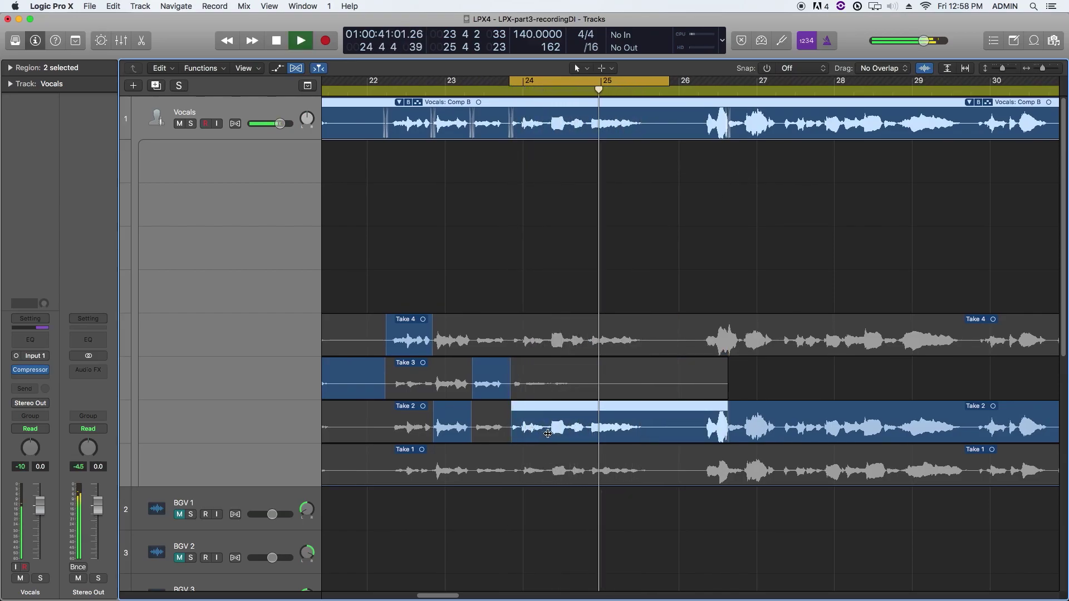
key(space)
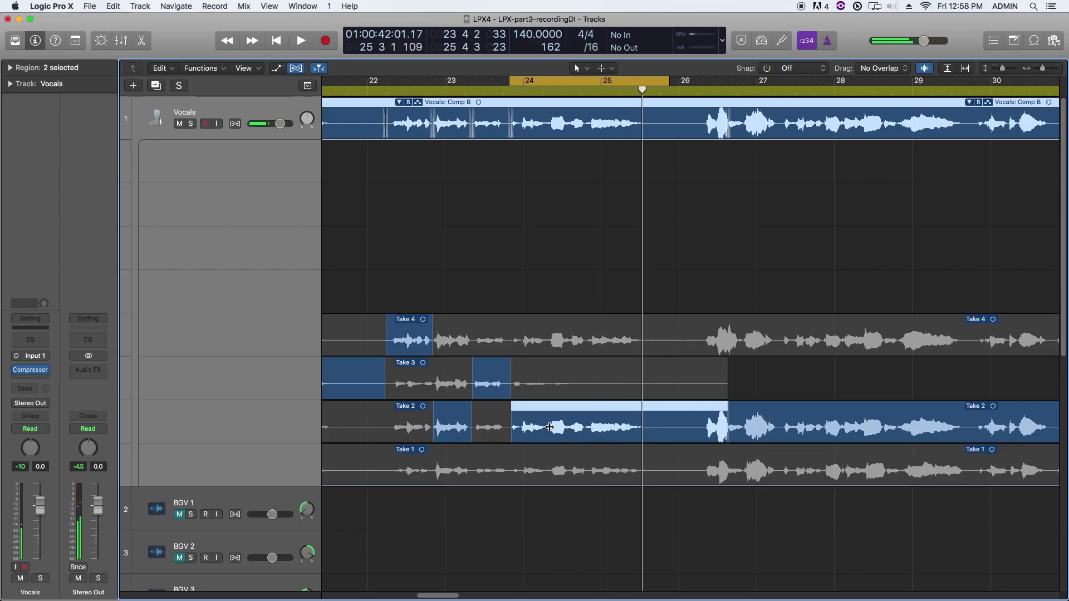
click(533, 464)
key(space)
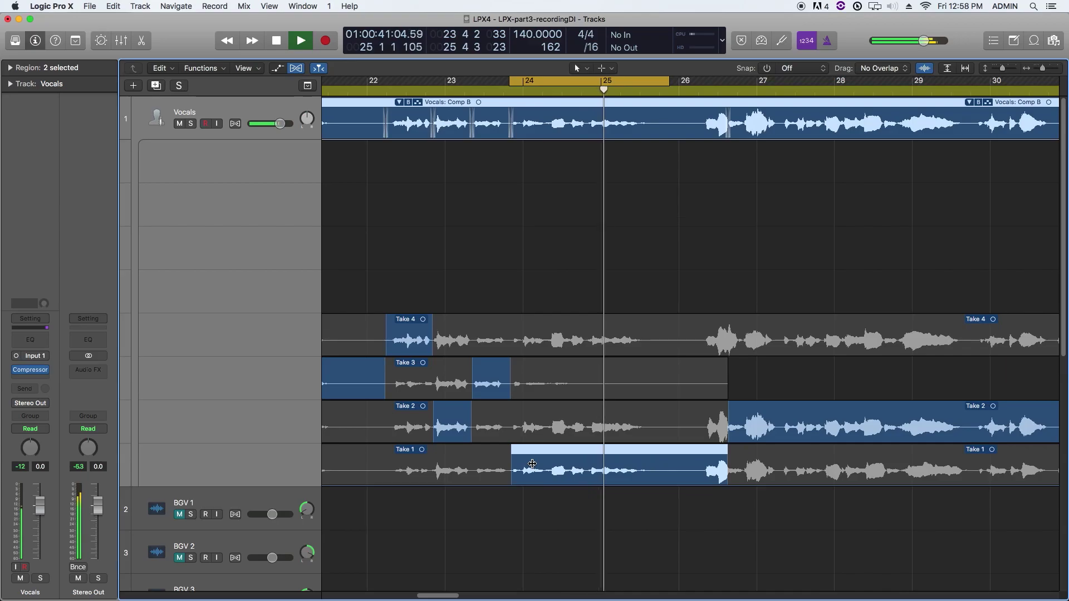
key(space)
click(546, 331)
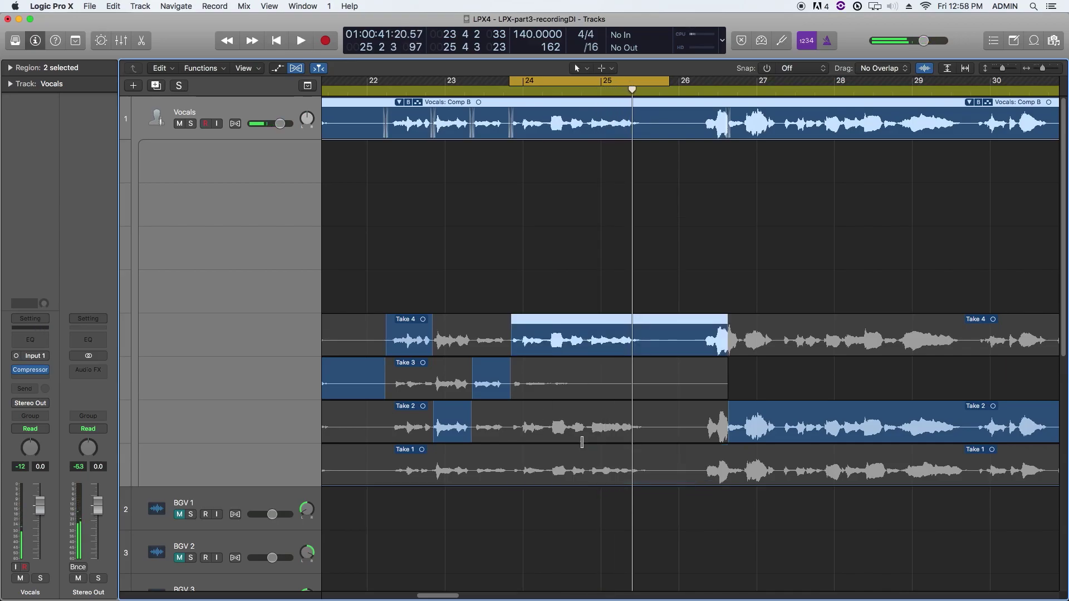
Use Take 2 from about bar 24.8 to 26.2 and play the cycled section to check the comp
drag(587, 433, 698, 435)
key(space)
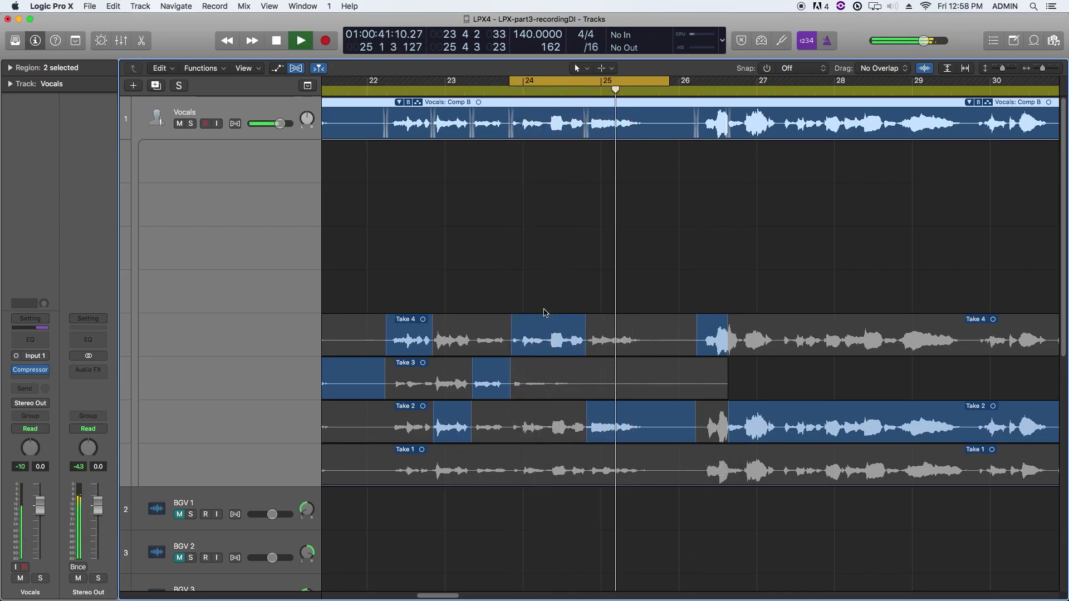
key(space)
key(space)
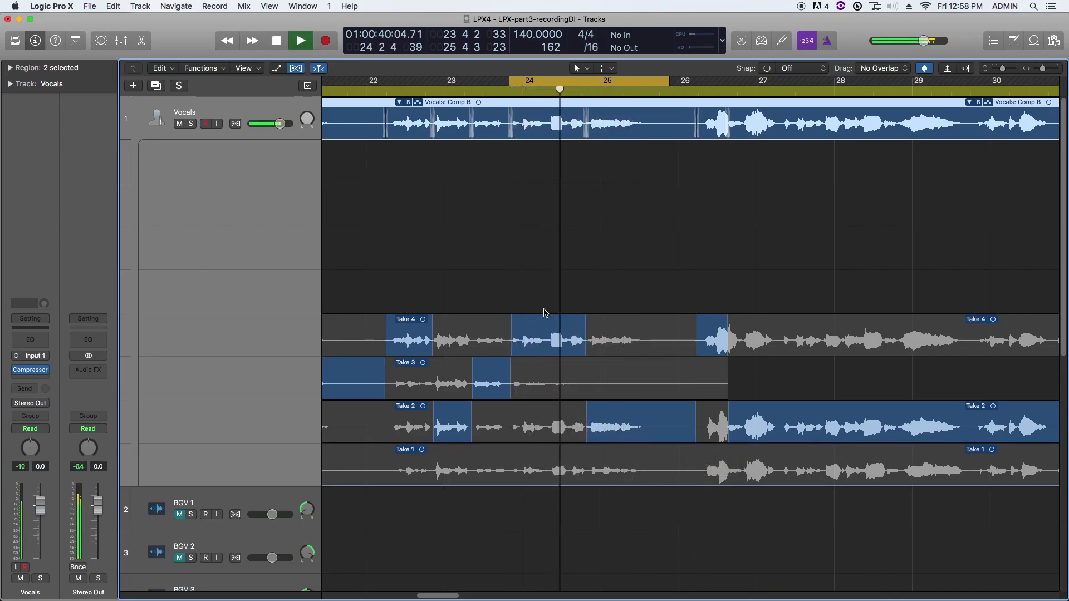
key(space)
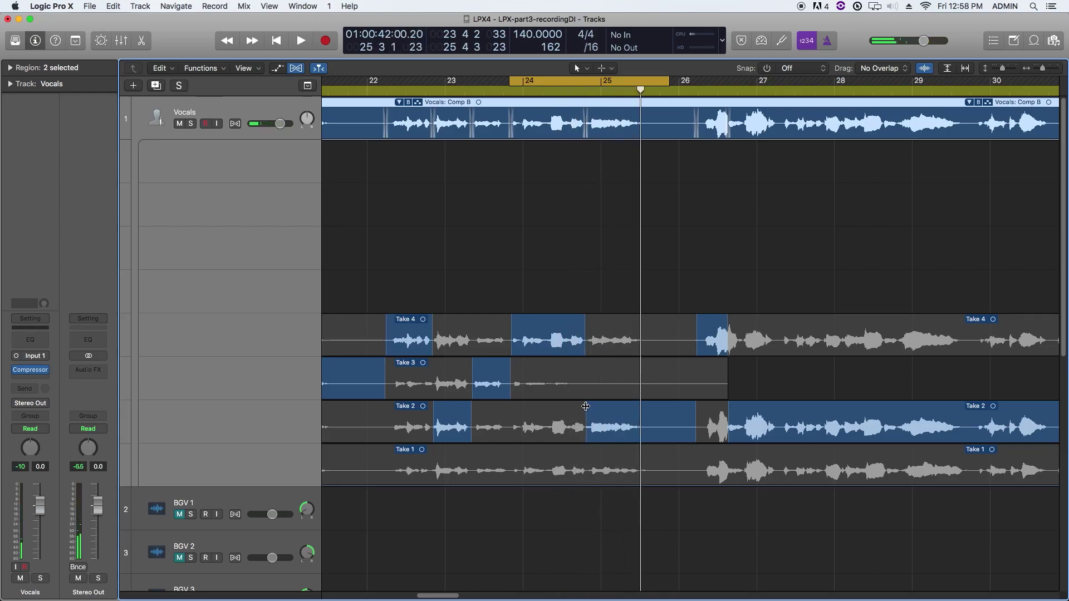
Turn off cycling and play the comp from bar 22 to check the edited second phrase
key(c)
click(368, 91)
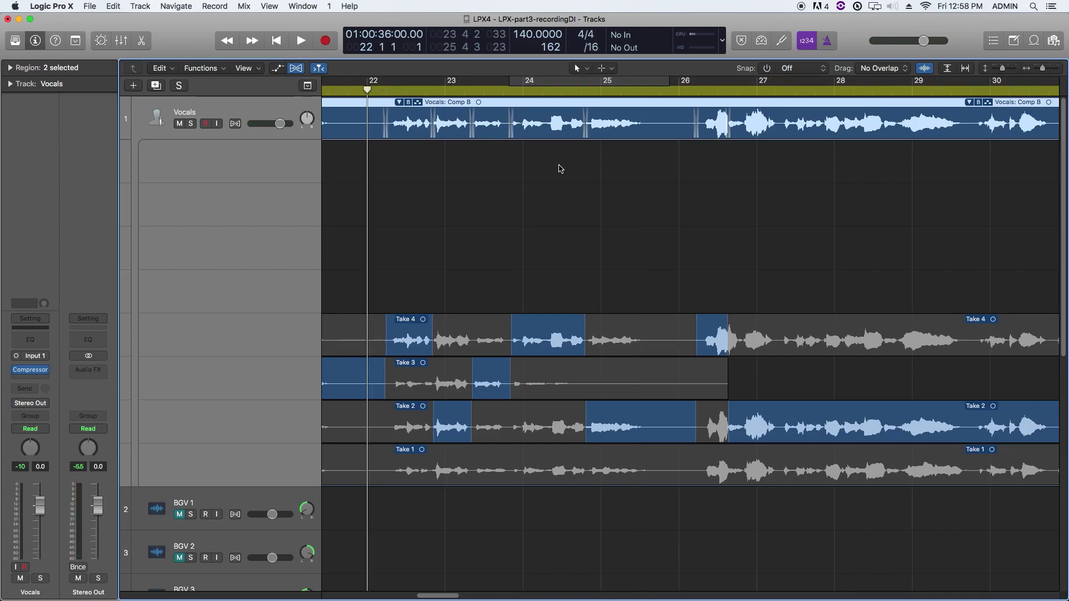
key(space)
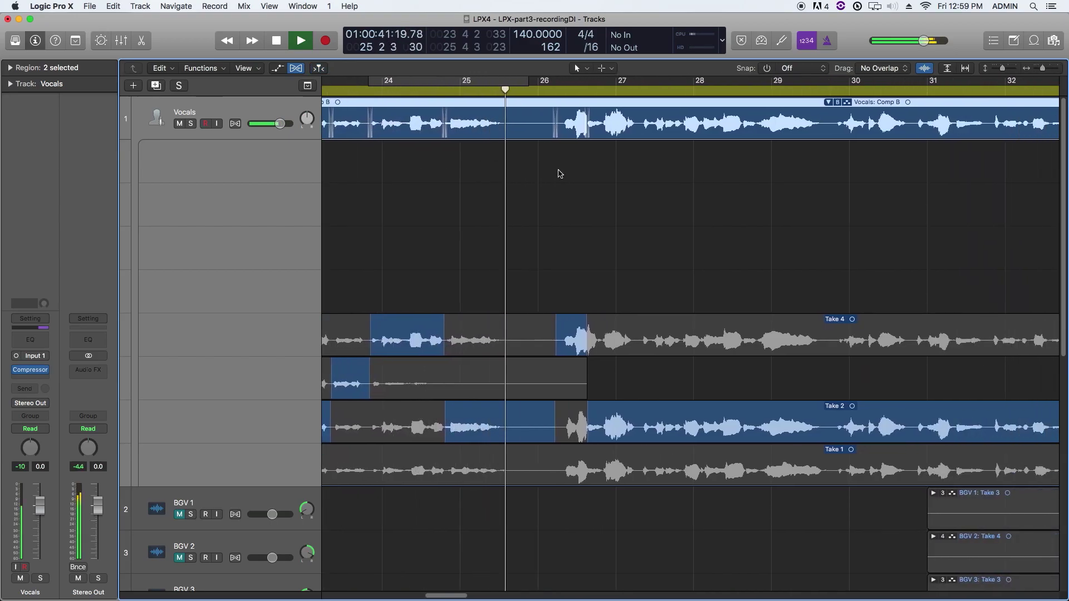
key(space)
Extend the comp section starting at about bar 26.2 to about bar 29.7, and audition it with Take 1 and Take 2
drag(497, 324, 740, 353)
click(562, 459)
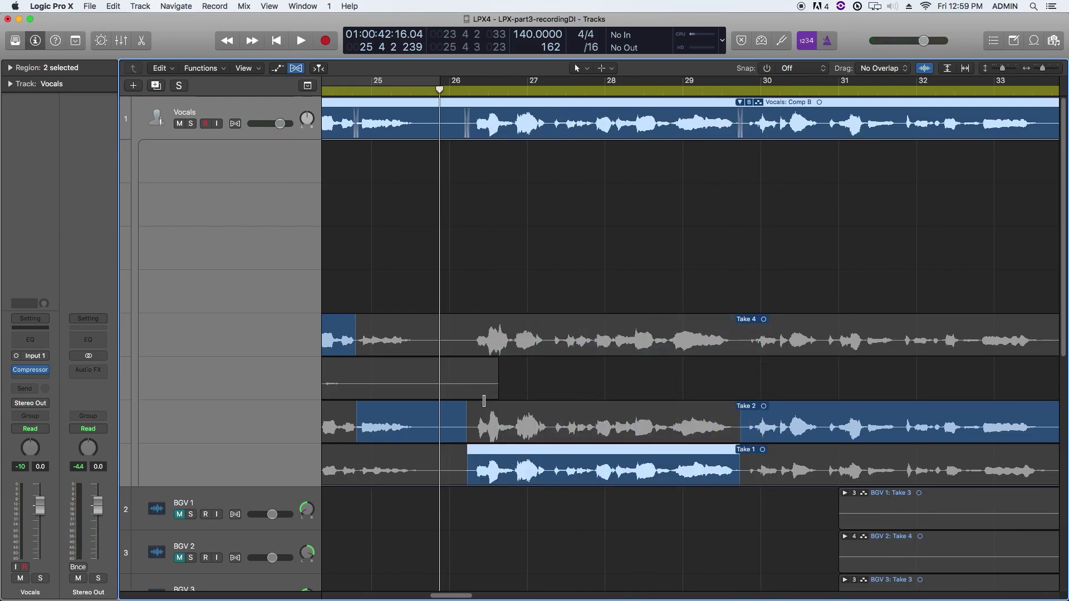
key(space)
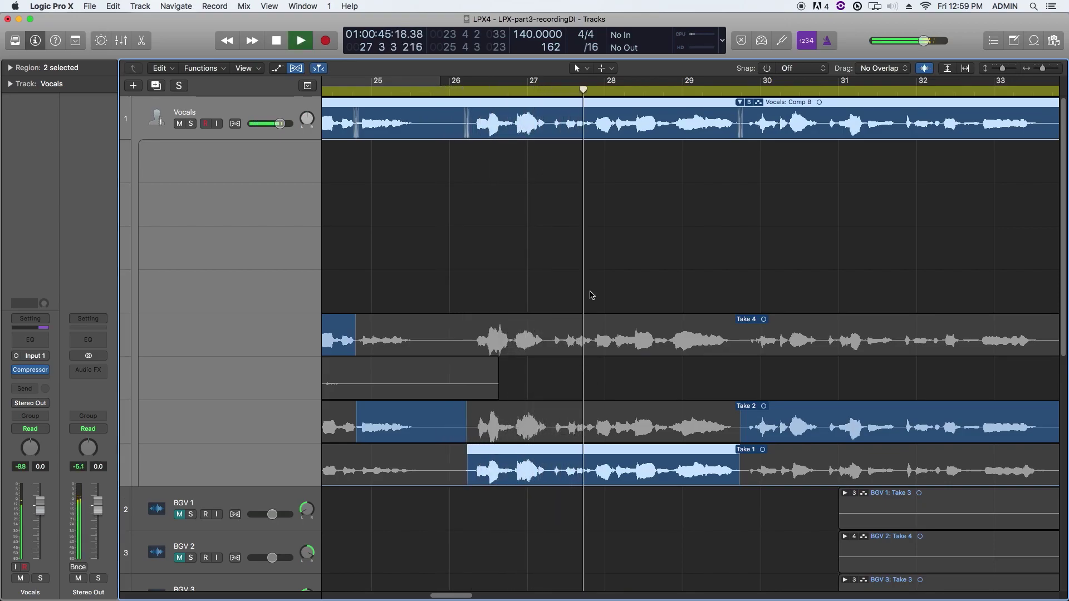
scroll(592, 296, right, 1)
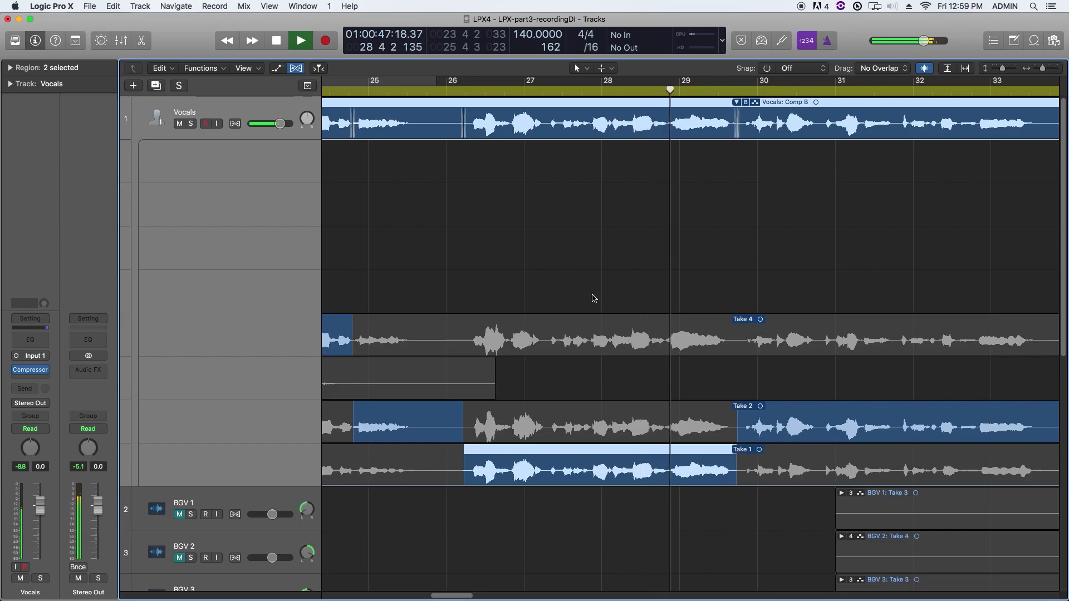
click(555, 422)
key(space)
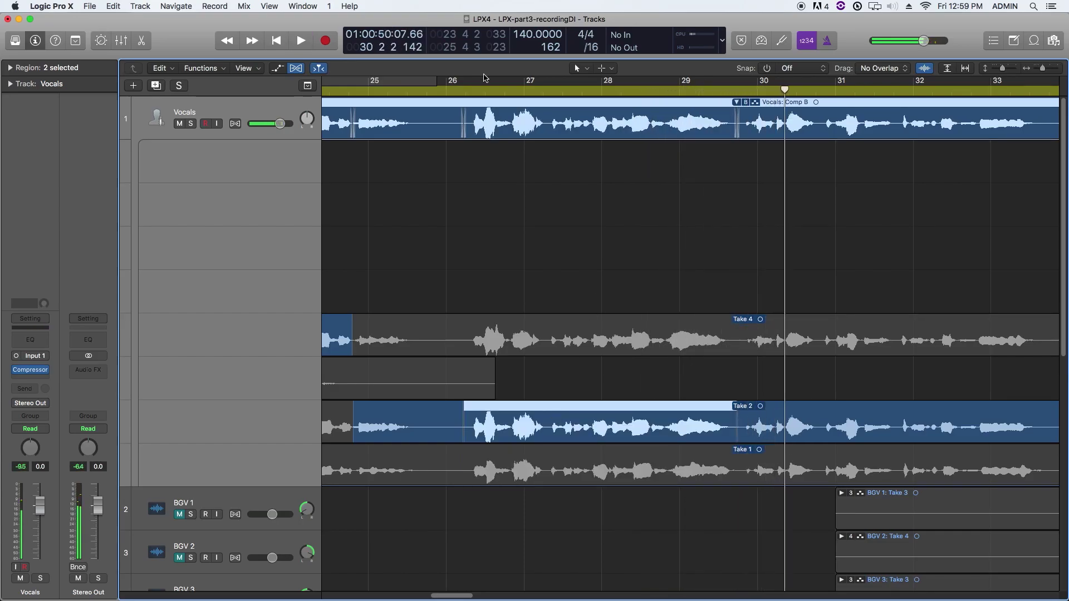
Cycle the phrase from 26 1 3 134 to 29 4 4 21, play it with Take 2, and switch it to Take 4
drag(460, 83, 751, 82)
key(space)
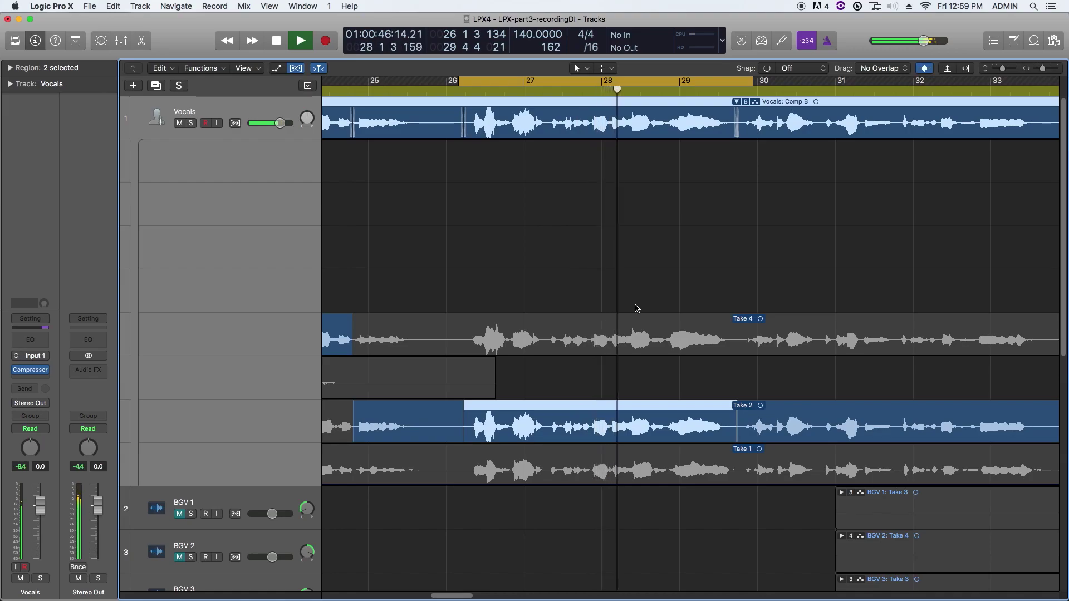
click(614, 341)
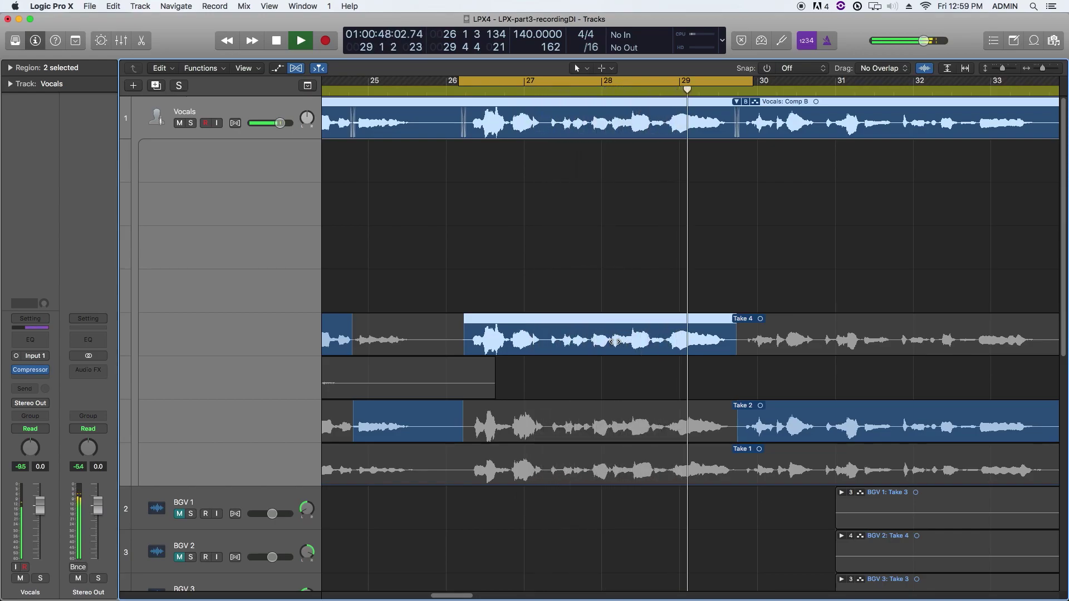
key(space)
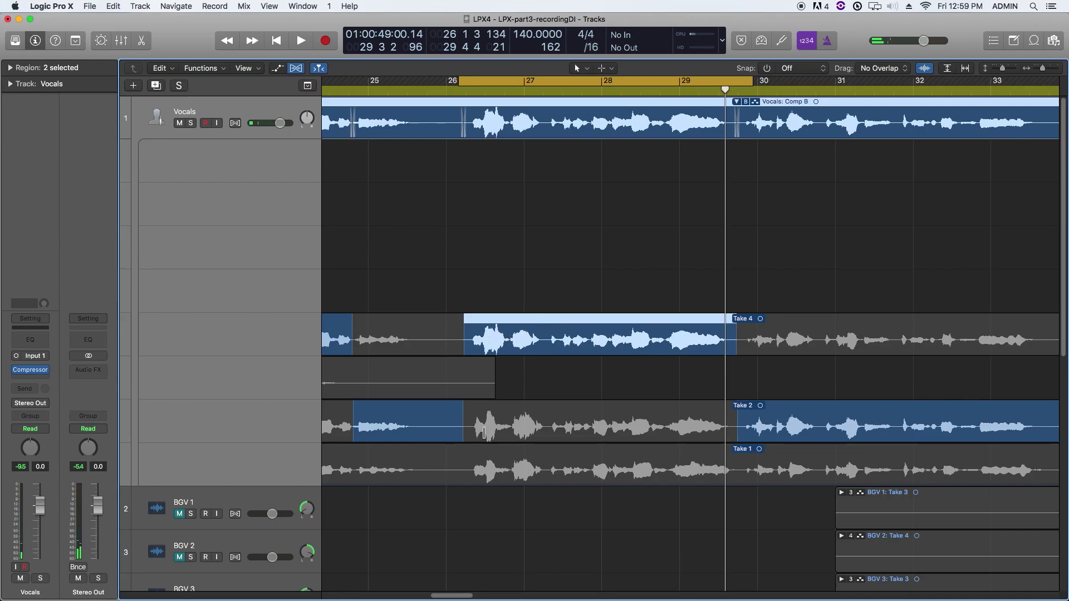
Replay the cycled phrase with Take 4, use Take 2 from about bar 27.3 to 29.7, and play the result
key(space)
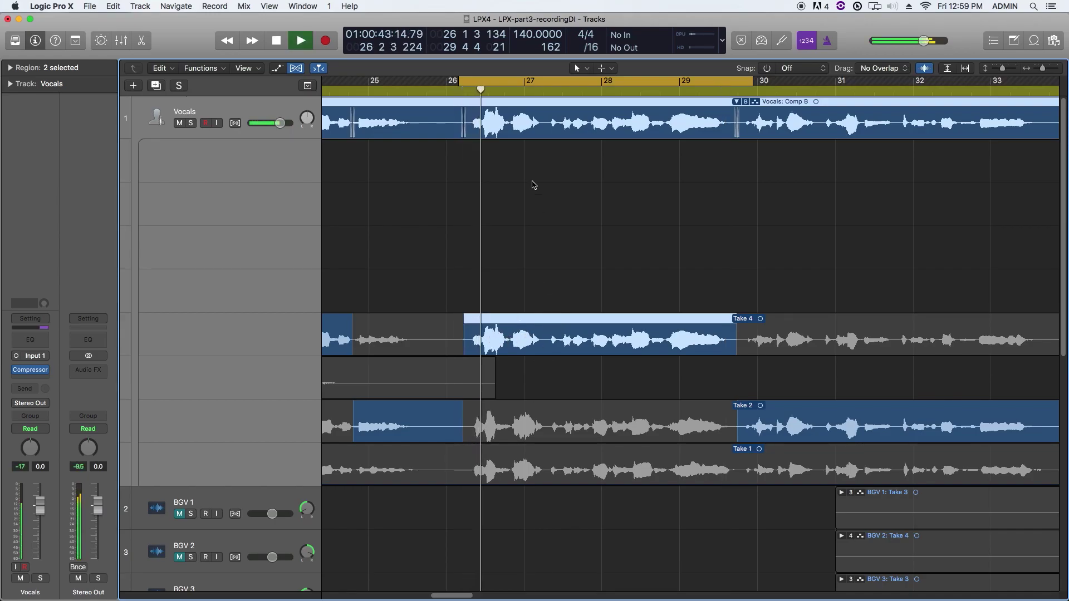
key(space)
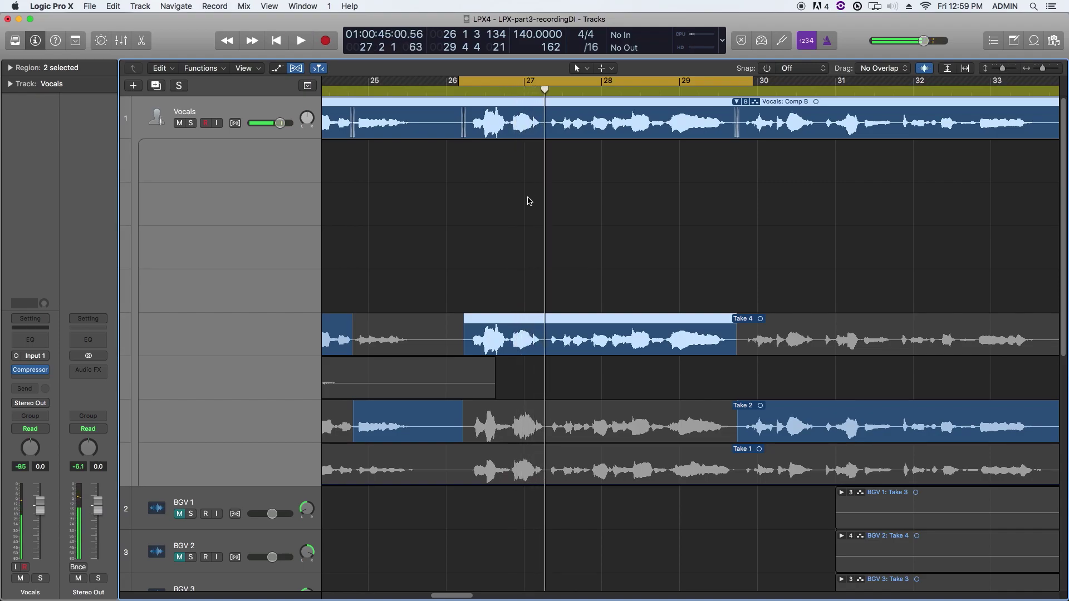
key(space)
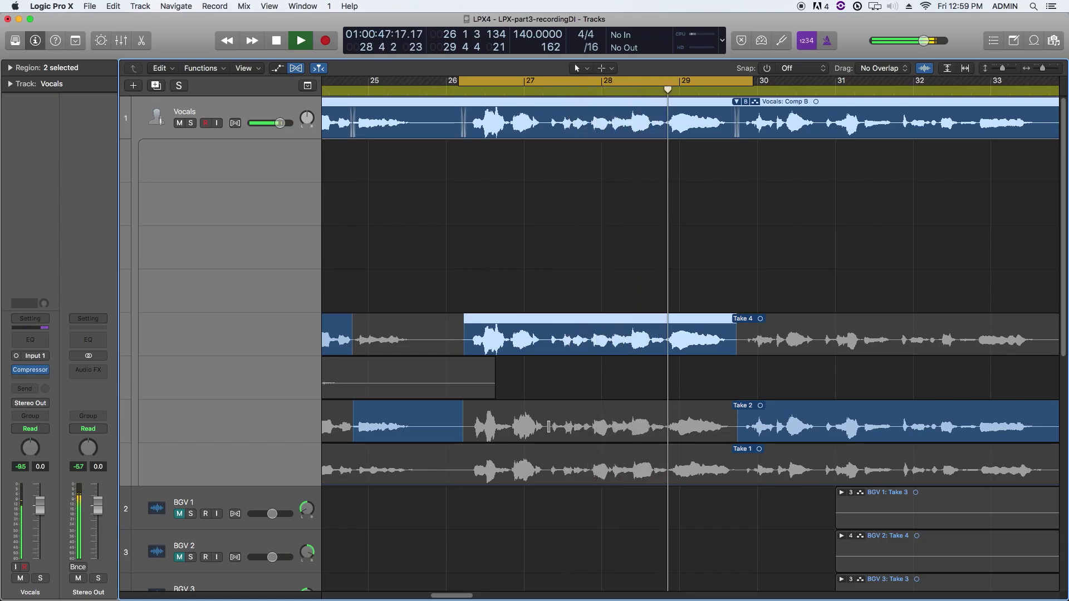
key(space)
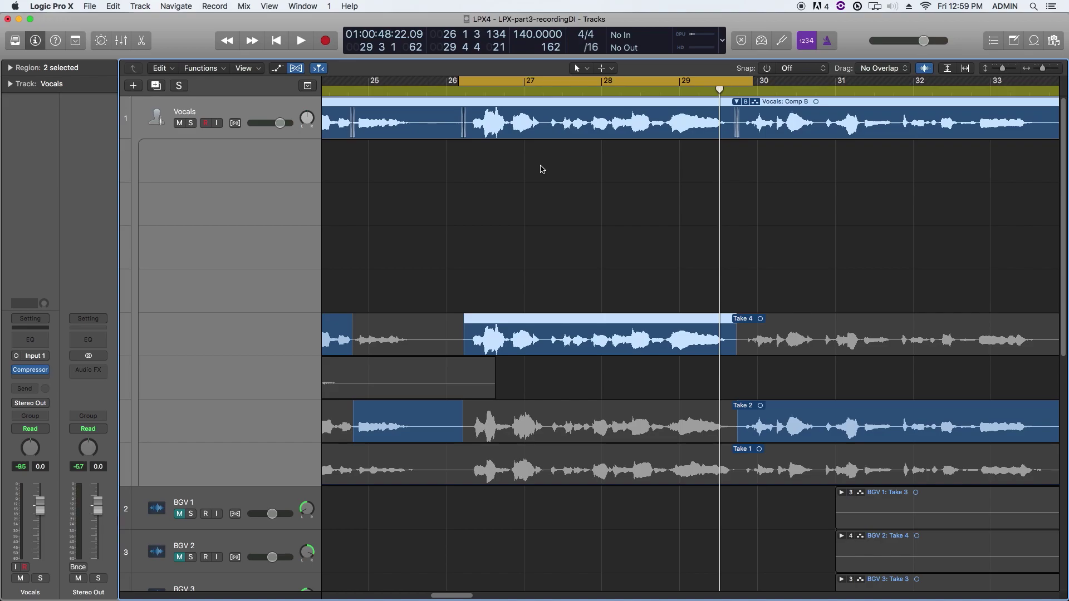
key(space)
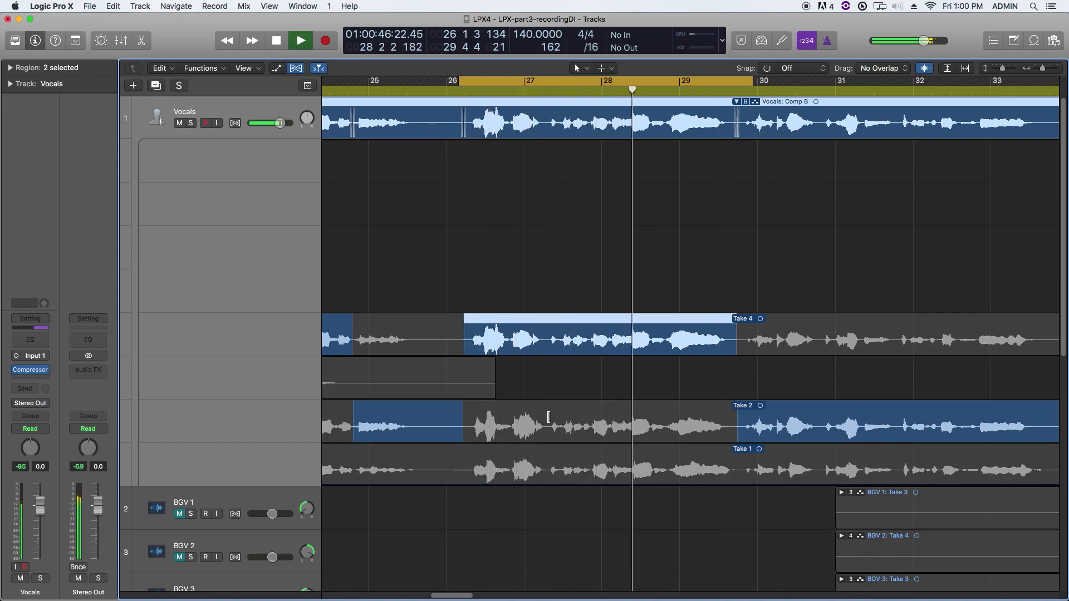
key(space)
drag(547, 426, 738, 436)
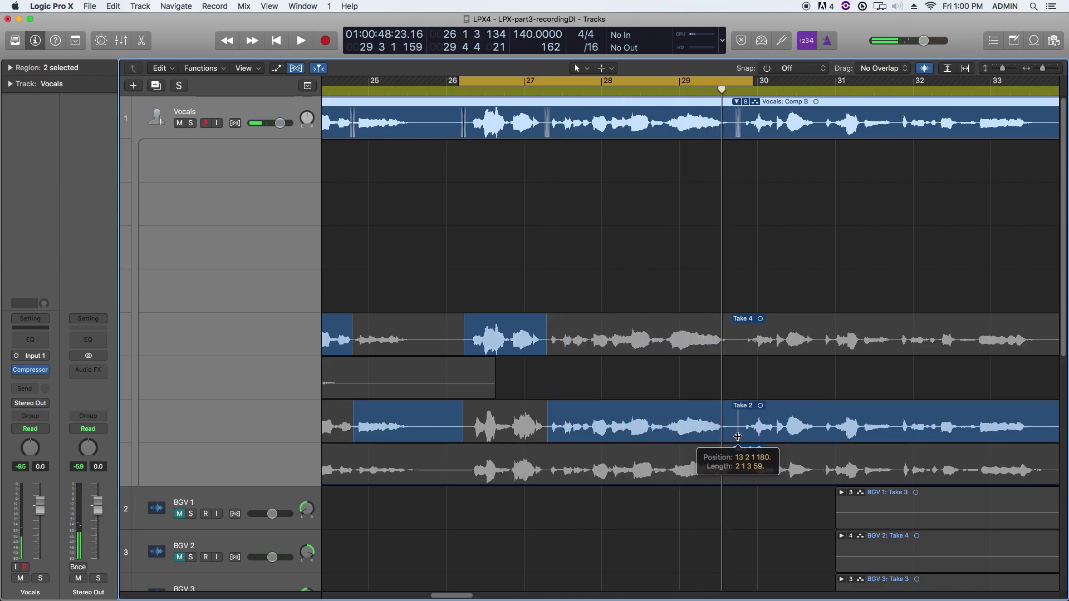
key(space)
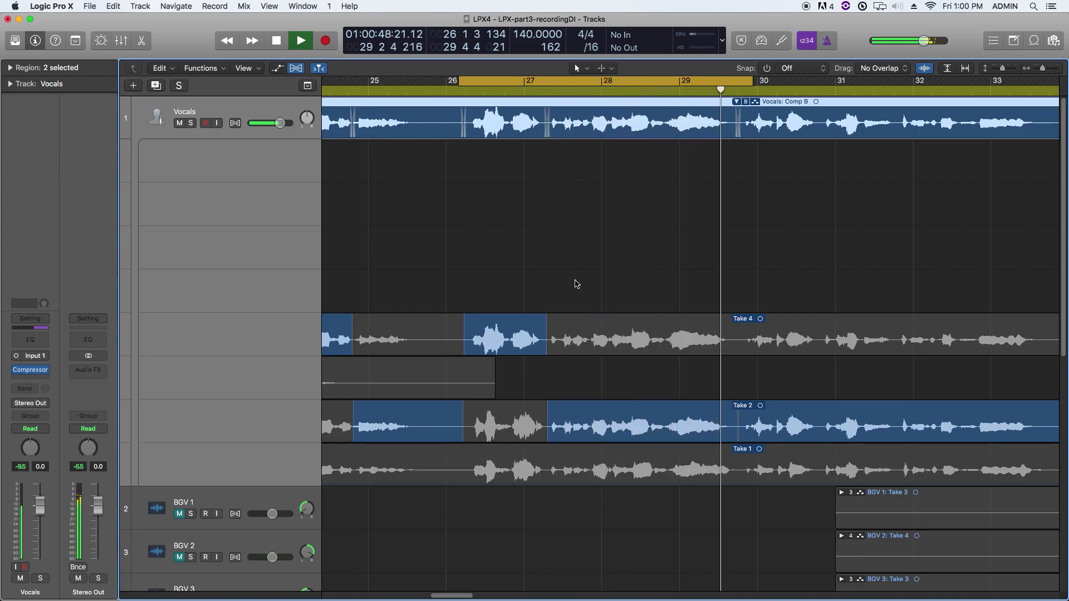
key(space)
Audition the section from about bar 27.3 to 29.7 with Take 1 and Take 4 against Take 2, and keep Take 2
click(556, 459)
key(space)
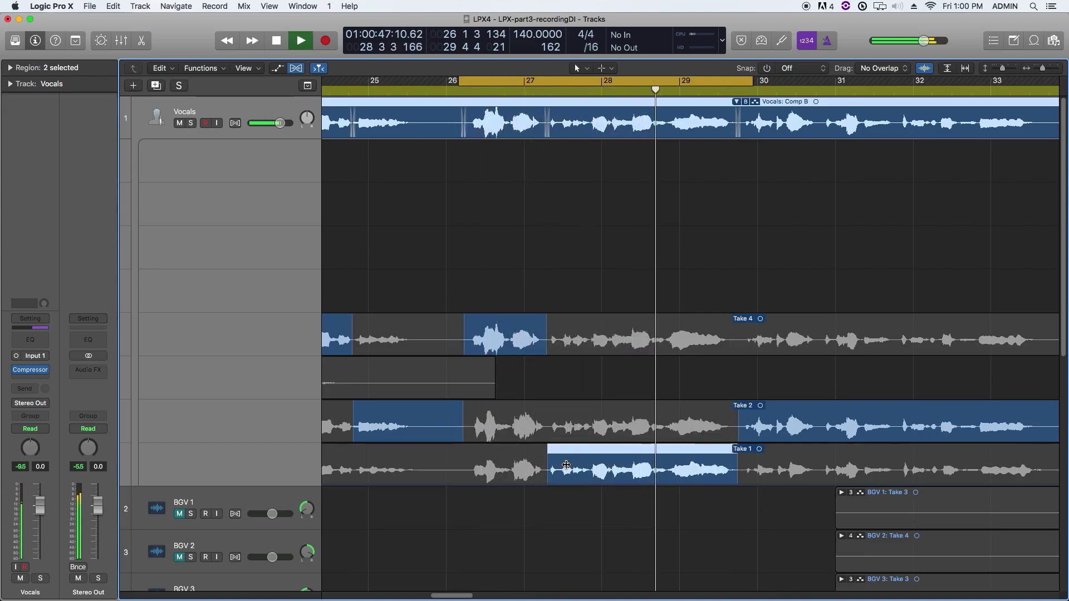
click(576, 413)
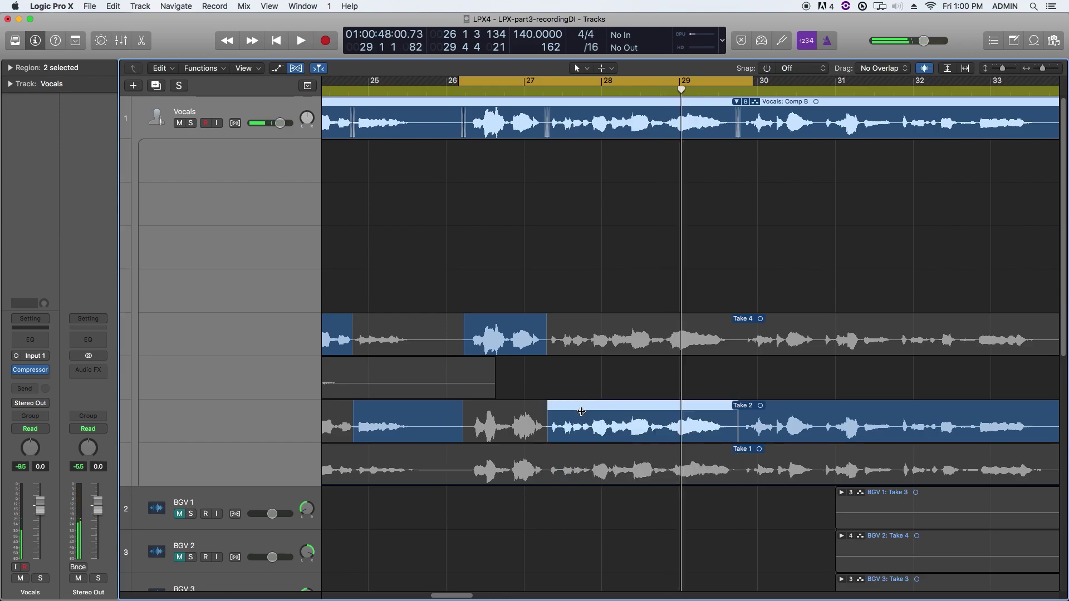
key(space)
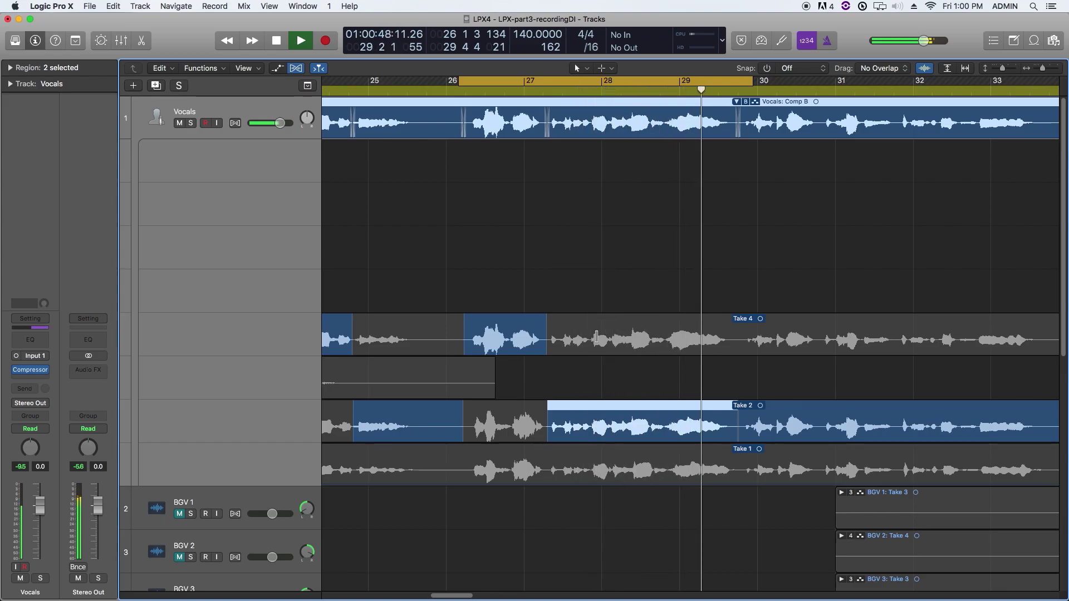
click(595, 339)
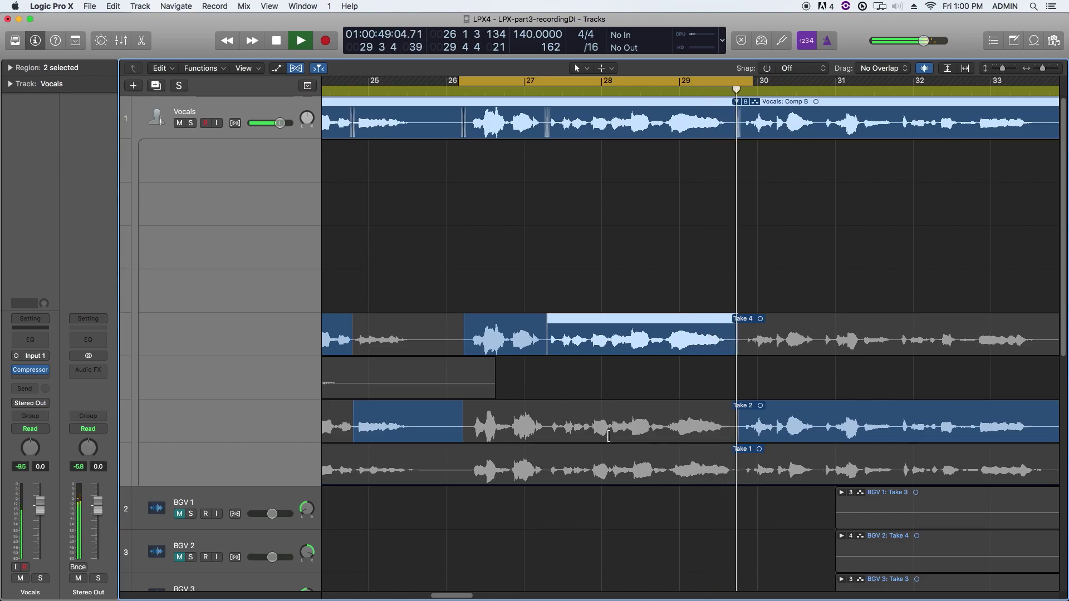
click(609, 436)
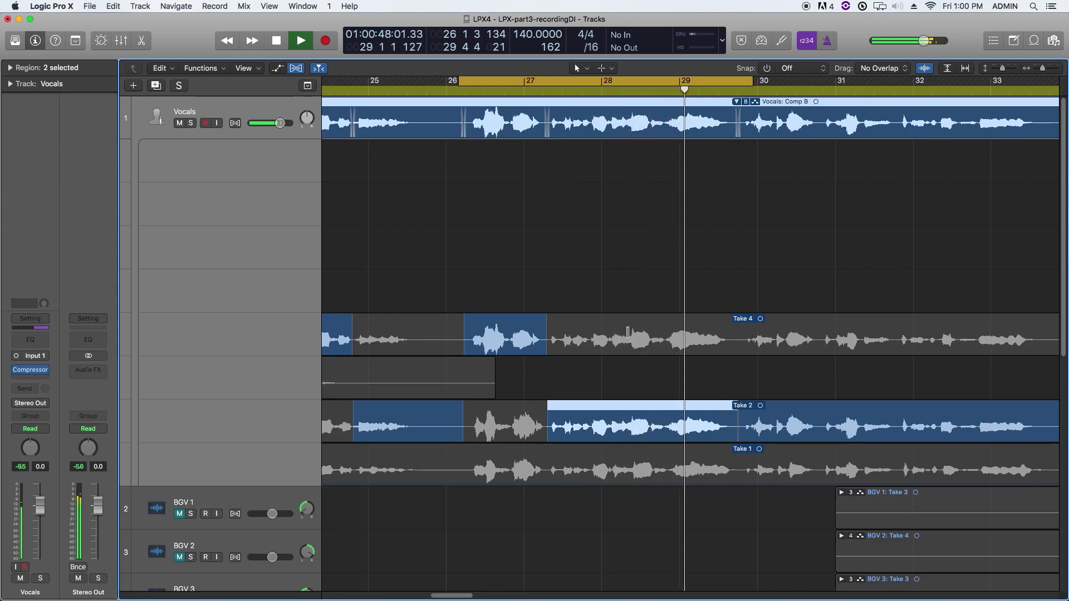
click(627, 331)
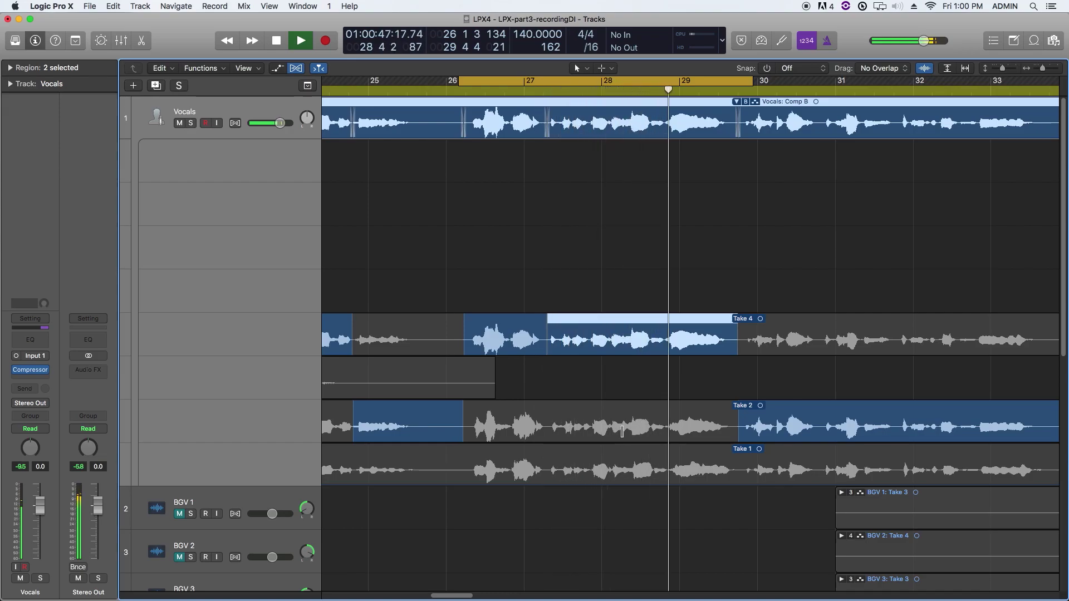
key(space)
click(623, 431)
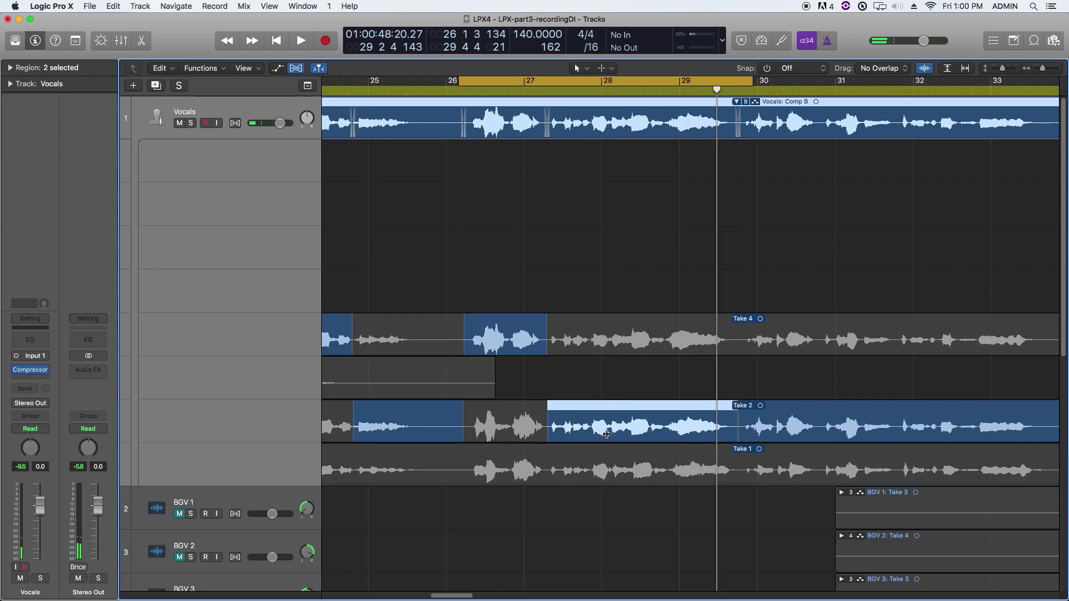
Cycle the last verse phrase from 29 3 4 212 to 33 3 1 100 and audition it with Take 2 and Take 1
scroll(710, 355, right, 5)
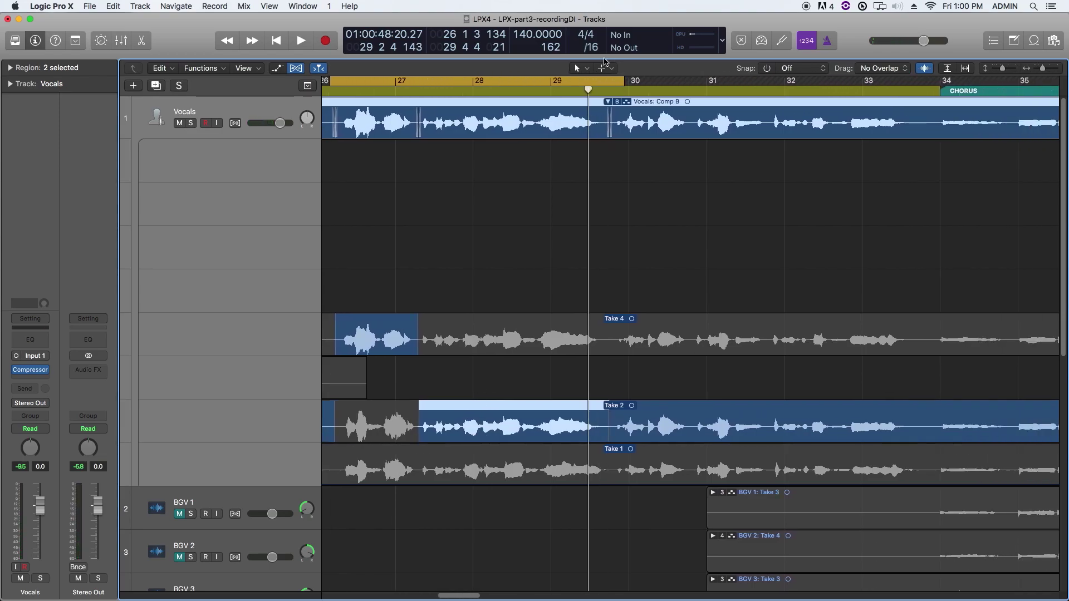
drag(599, 78, 879, 111)
key(space)
scroll(874, 114, right, 7)
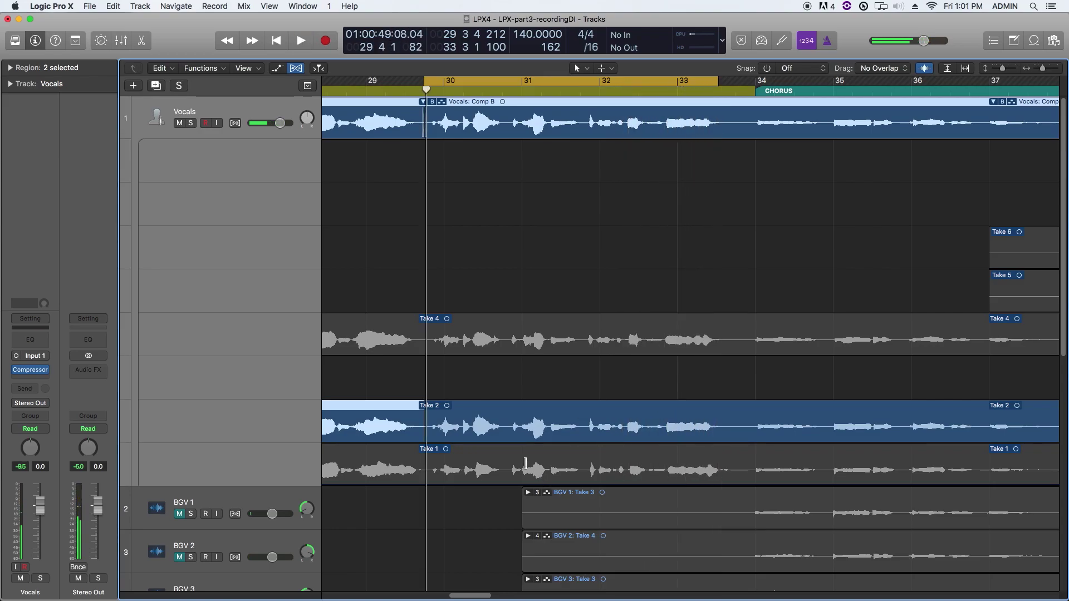
click(516, 467)
key(space)
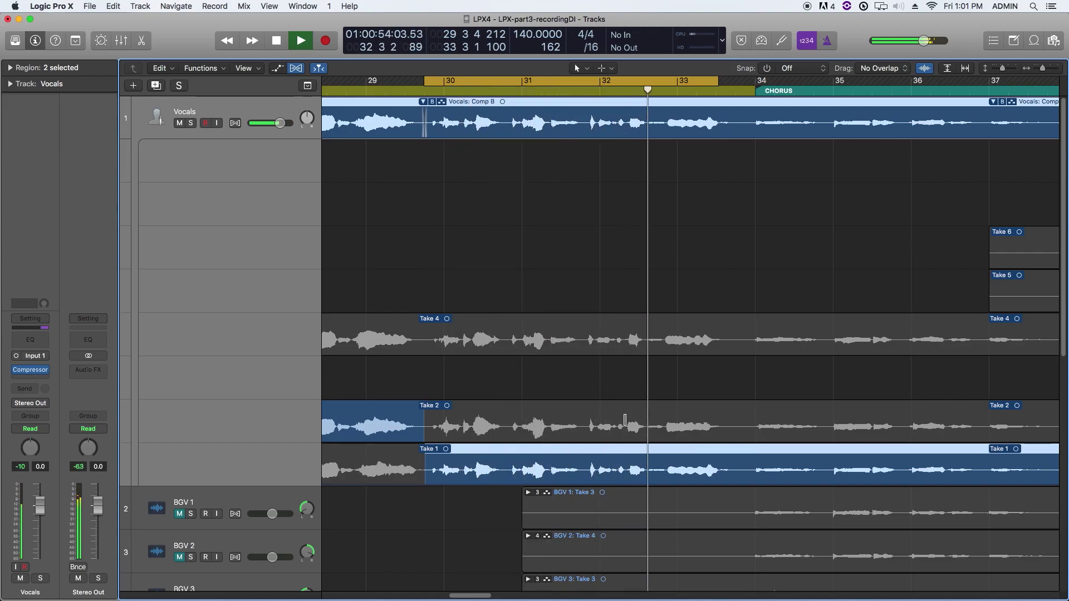
key(space)
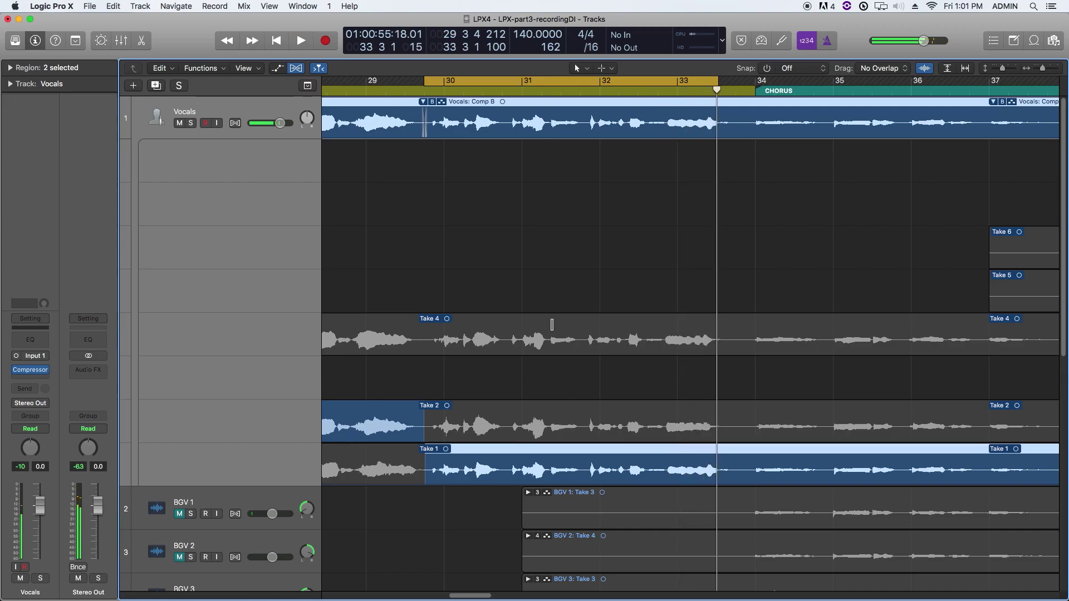
Switch the last verse phrase to Take 4, use Take 2 up to about bar 31.8, and play the result
click(548, 338)
key(space)
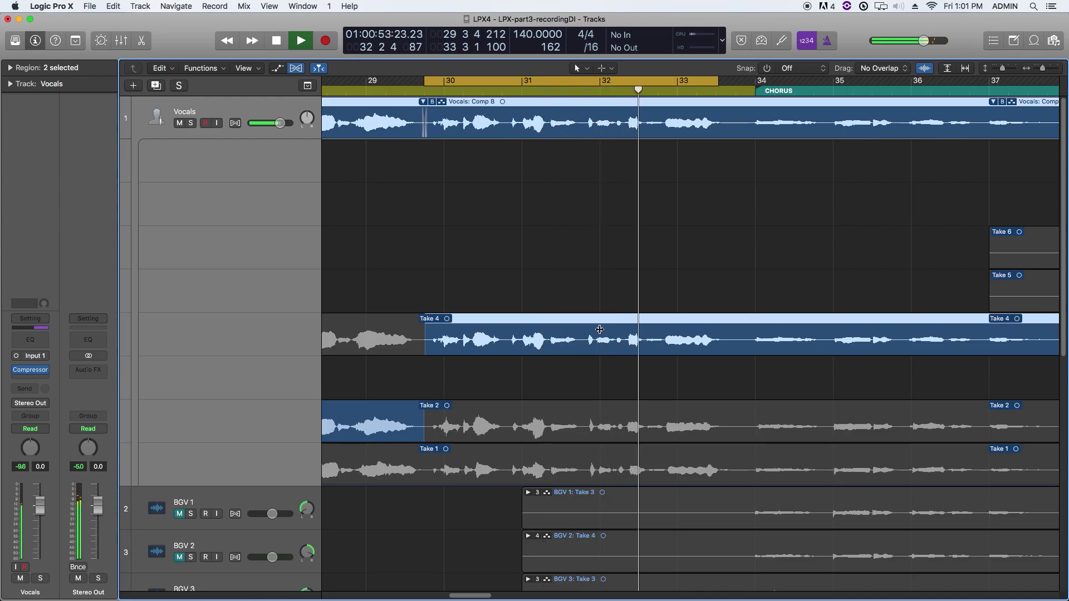
key(space)
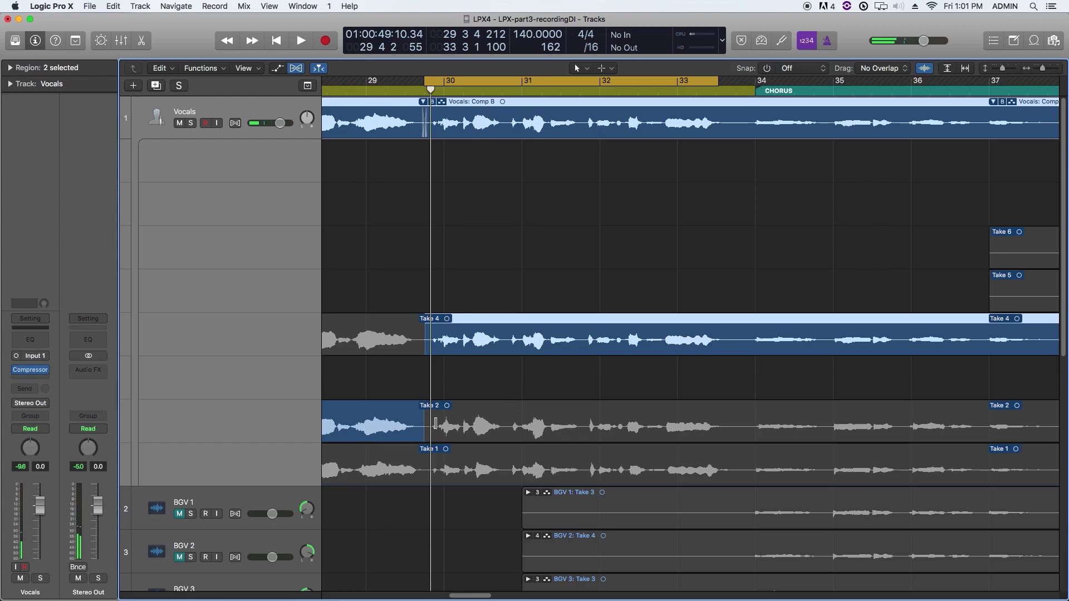
drag(424, 423, 581, 462)
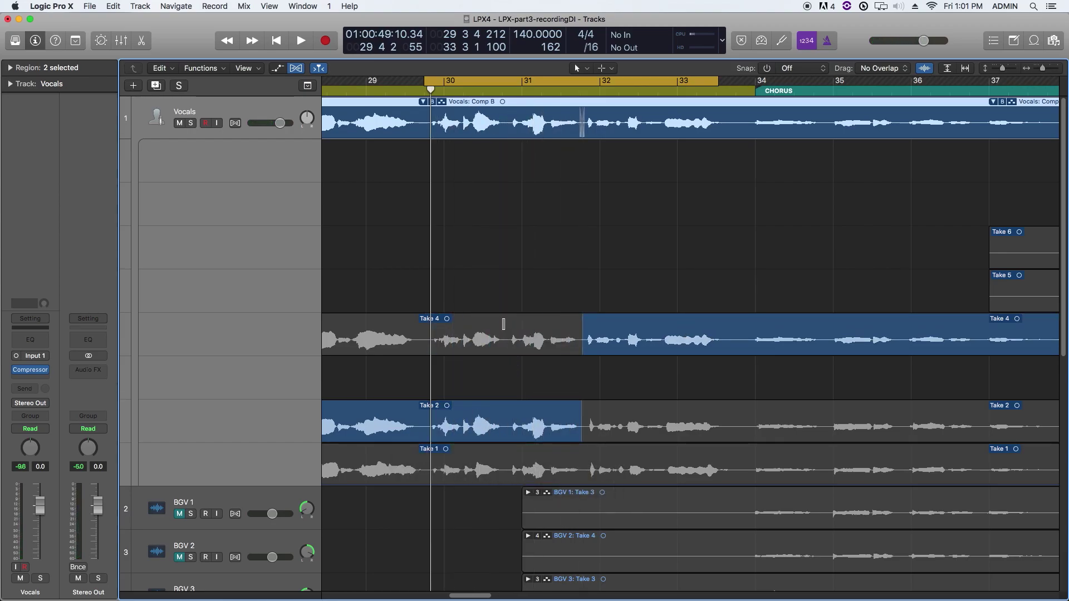
key(space)
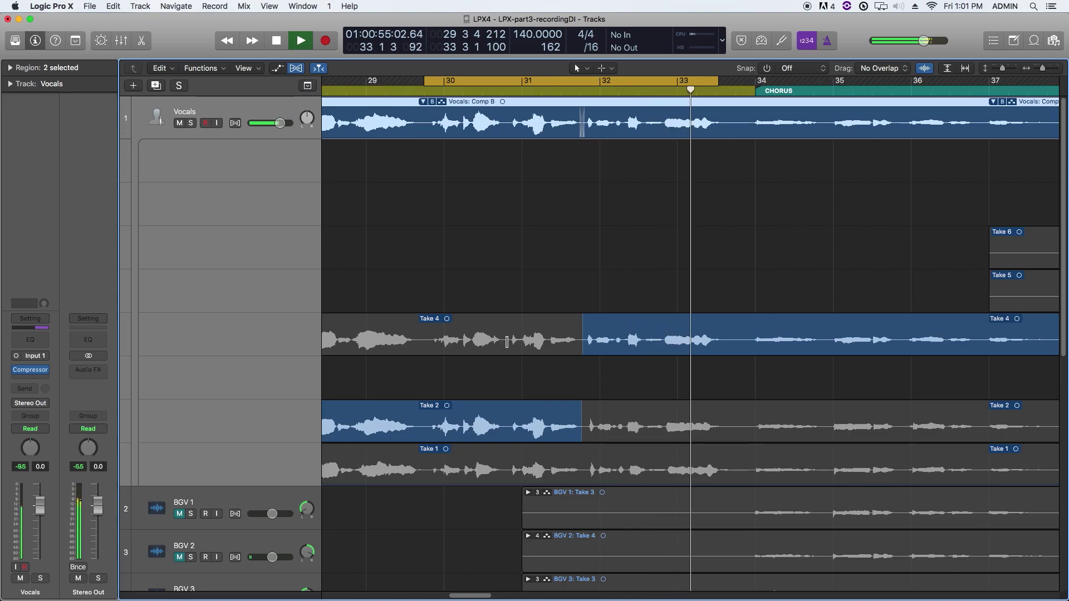
key(space)
Turn off cycling and collapse the Vocals take folder
key(c)
scroll(668, 325, right, 1)
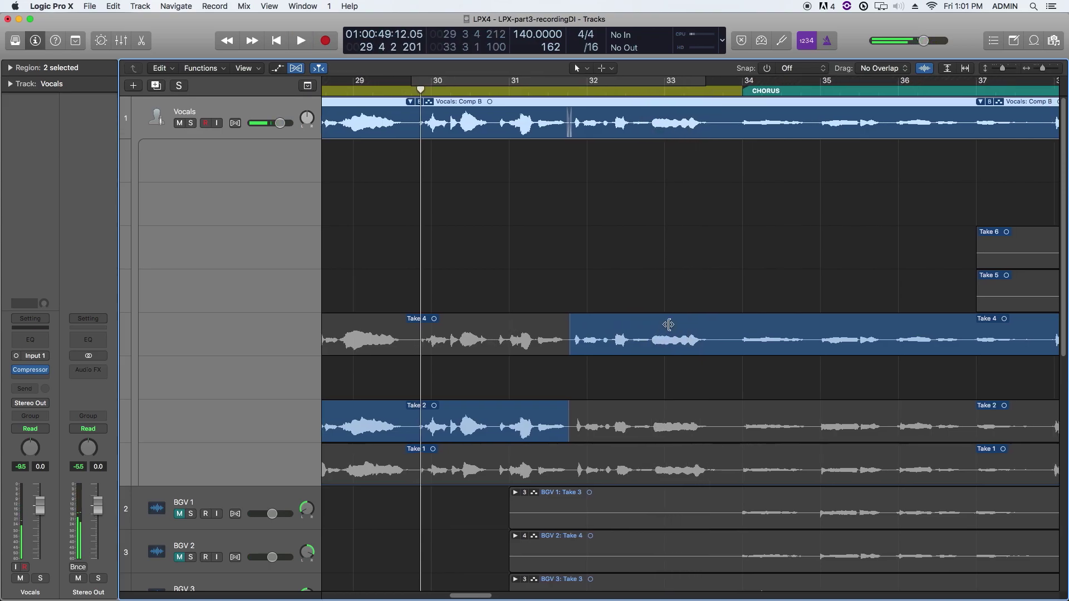
key(super+Left)
key(super+Left)
key(super+Left)
key(super+Left)
key(super+Left)
key(super+Left)
key(super+Left)
key(super+Left)
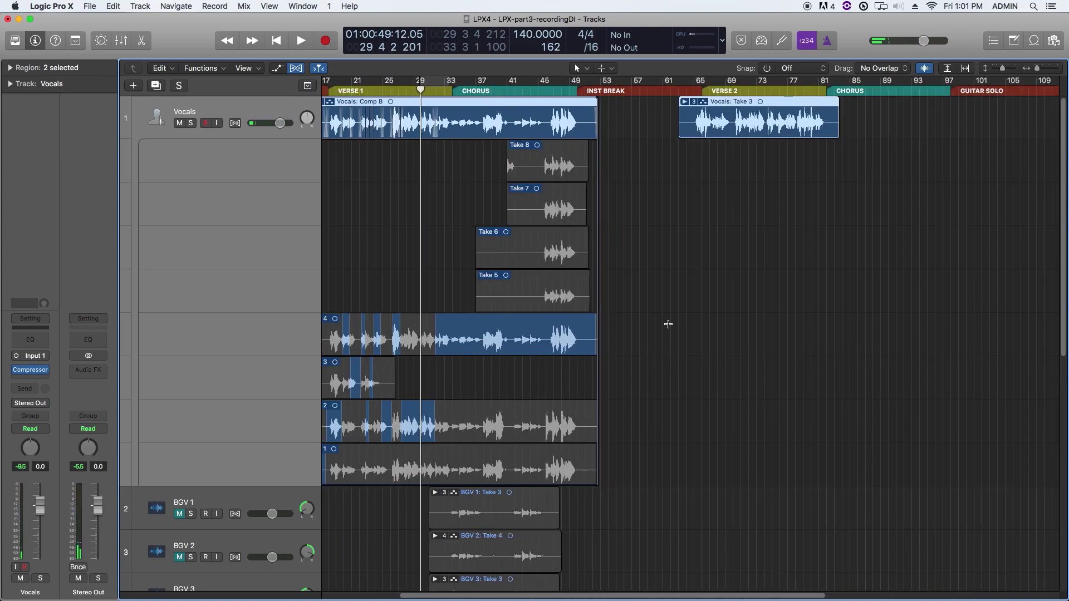
key(super+Right)
key(super+Right)
key(super+Right)
key(super+Right)
key(super+Right)
key(super+Right)
key(super+Right)
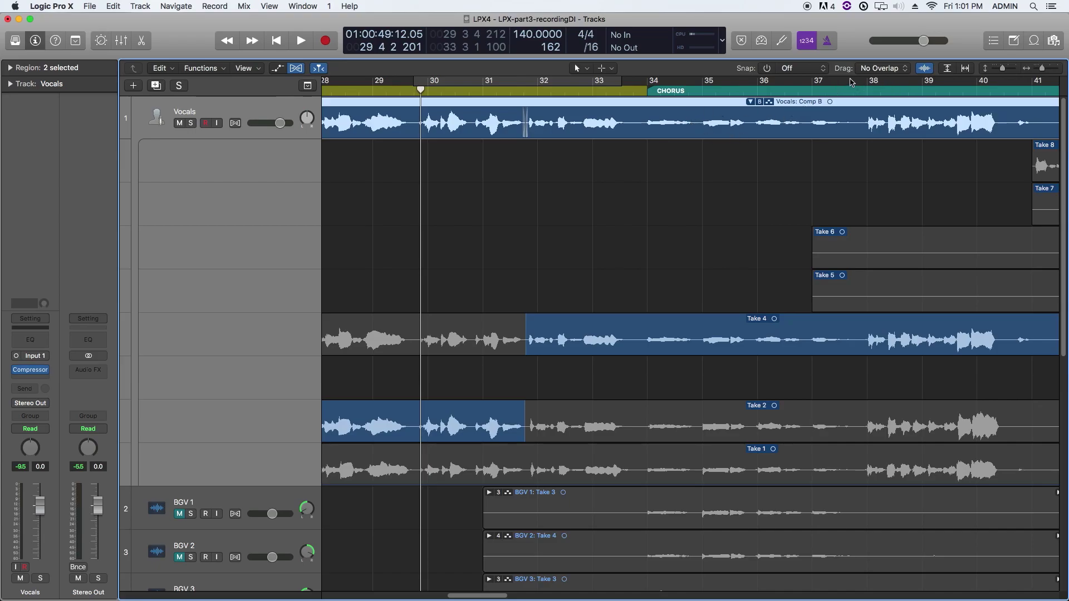
double_click(621, 109)
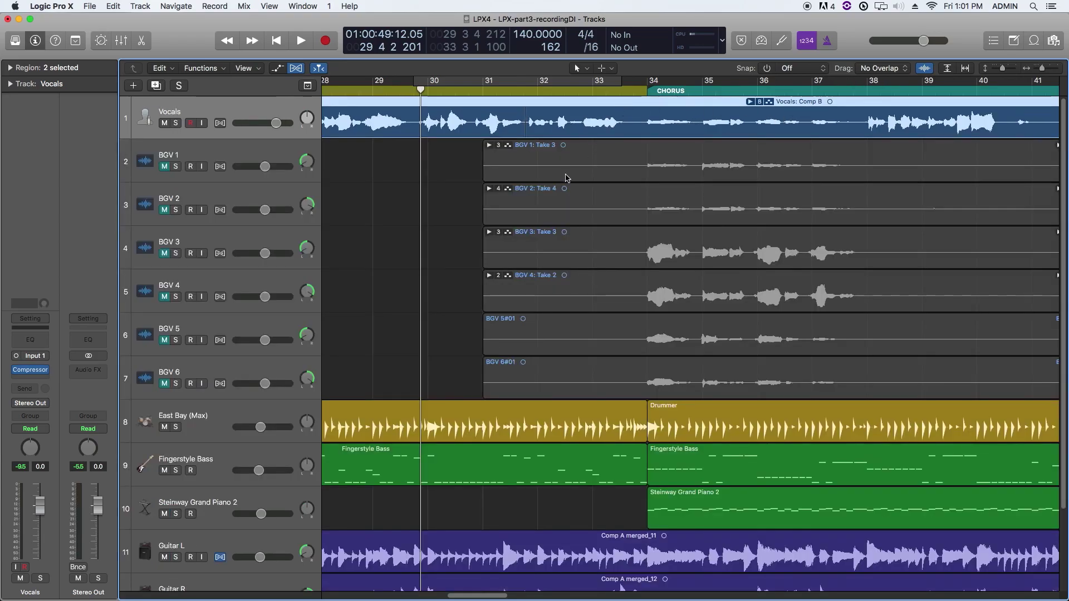
Place the playhead at bar 65 and expand the Vocals take folder over Verse 2
key(super+Left)
key(super+Left)
key(super+Left)
key(super+Left)
key(super+Left)
key(super+Left)
key(super+Left)
key(super+Left)
key(super+Left)
key(super+Left)
key(super+Left)
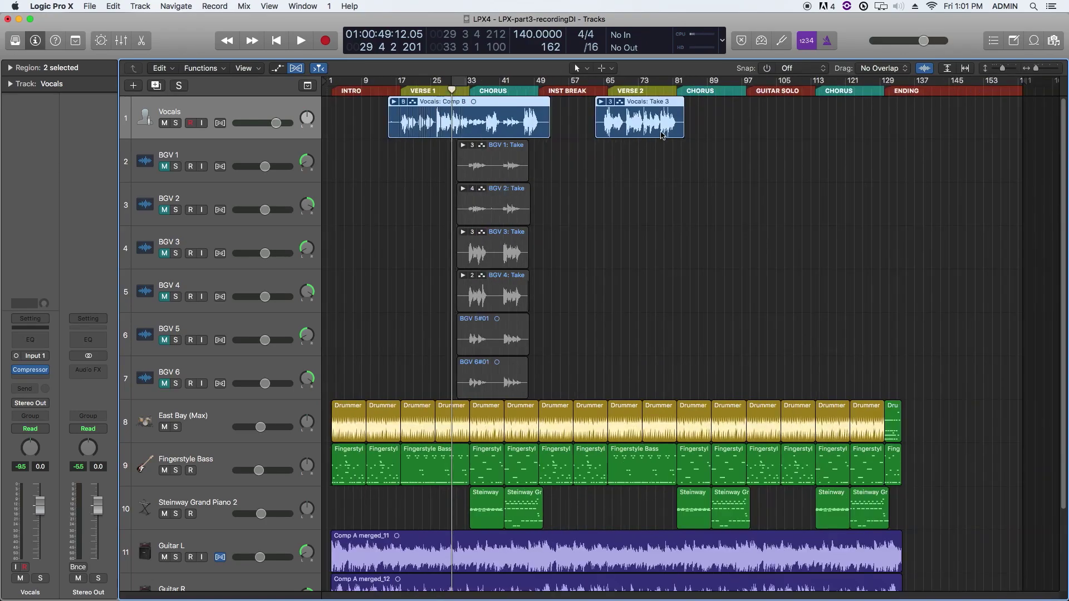
click(663, 179)
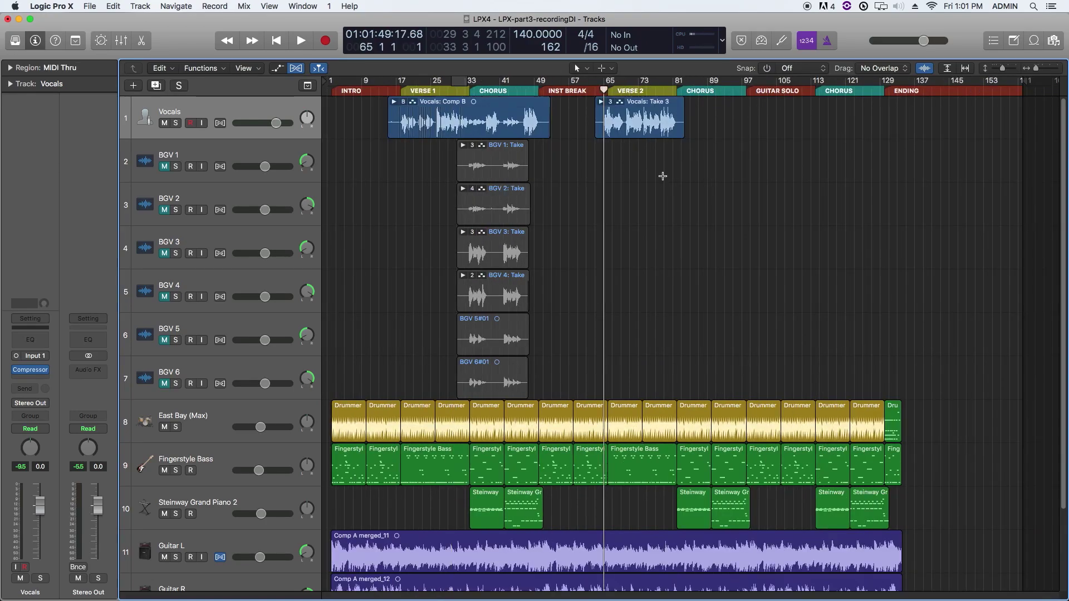
key(super+Right)
key(super+Right)
key(super+Right)
key(super+Right)
key(super+Right)
key(super+Right)
double_click(677, 129)
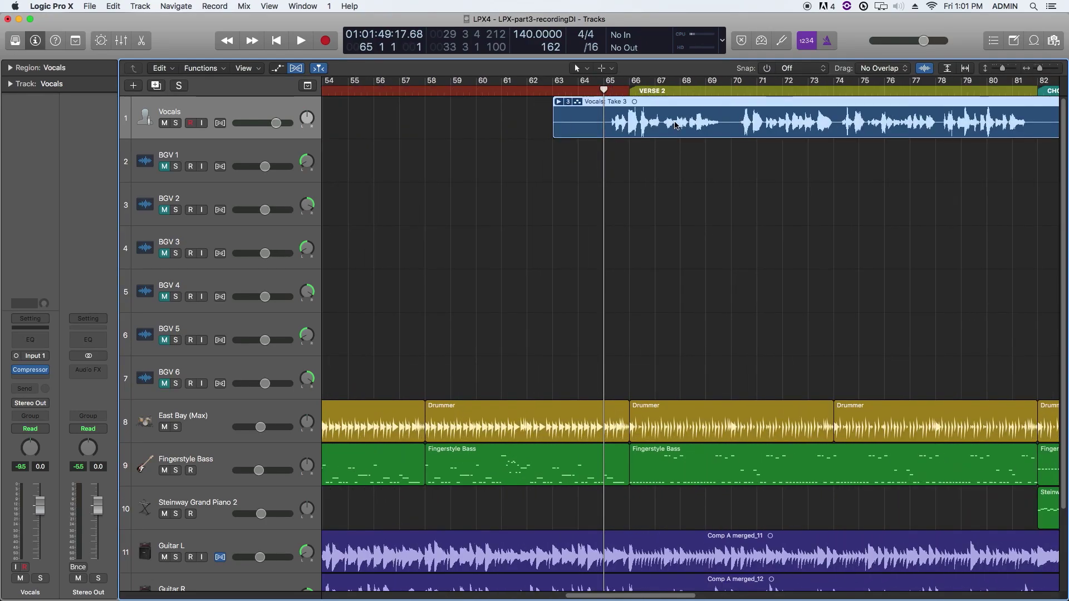
scroll(657, 242, right, 3)
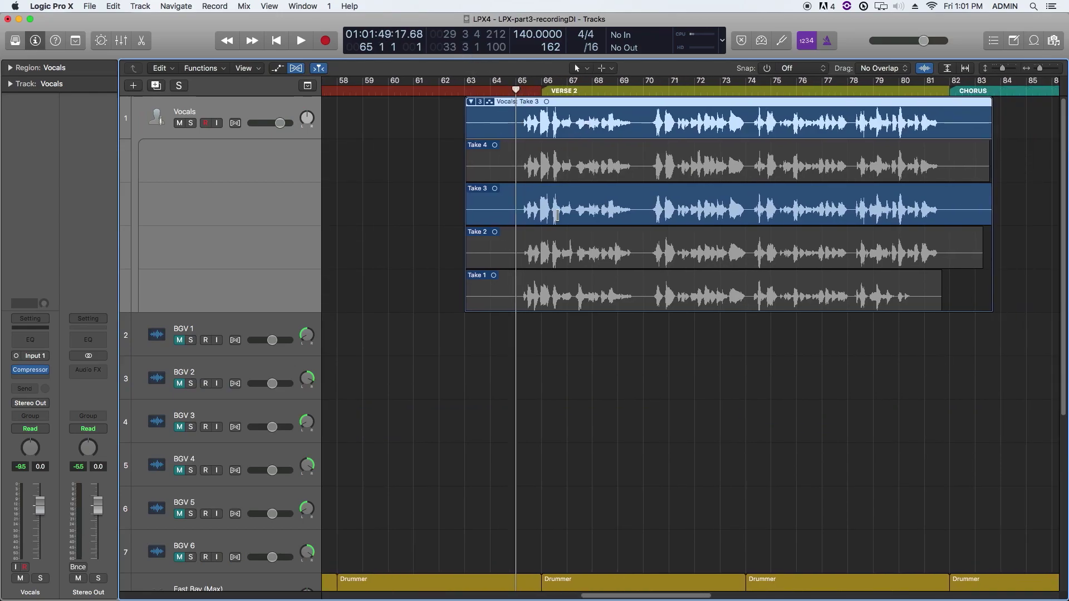
Switch the Verse 2 vocals to Take 1 and cycle the opening from 65 1 3 116 to 70 1 2 81
click(542, 288)
key(space)
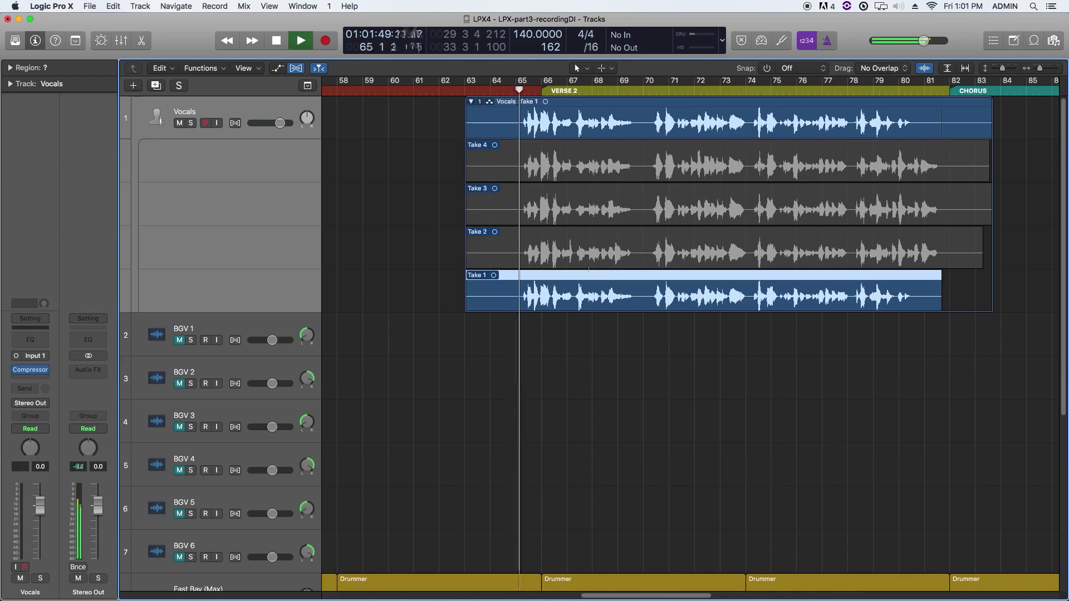
drag(523, 83, 647, 82)
key(space)
key(super+Right)
key(super+Right)
key(super+Right)
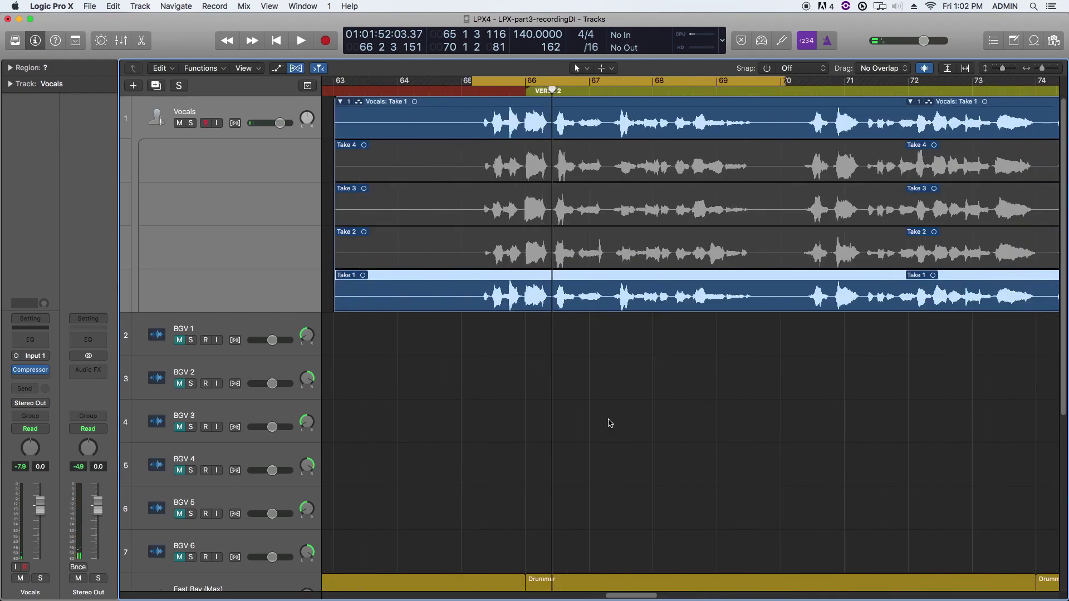
Play the cycled opening of Verse 2 with Take 1 and shorten the cycle range to end at 67 2 1 153
key(space)
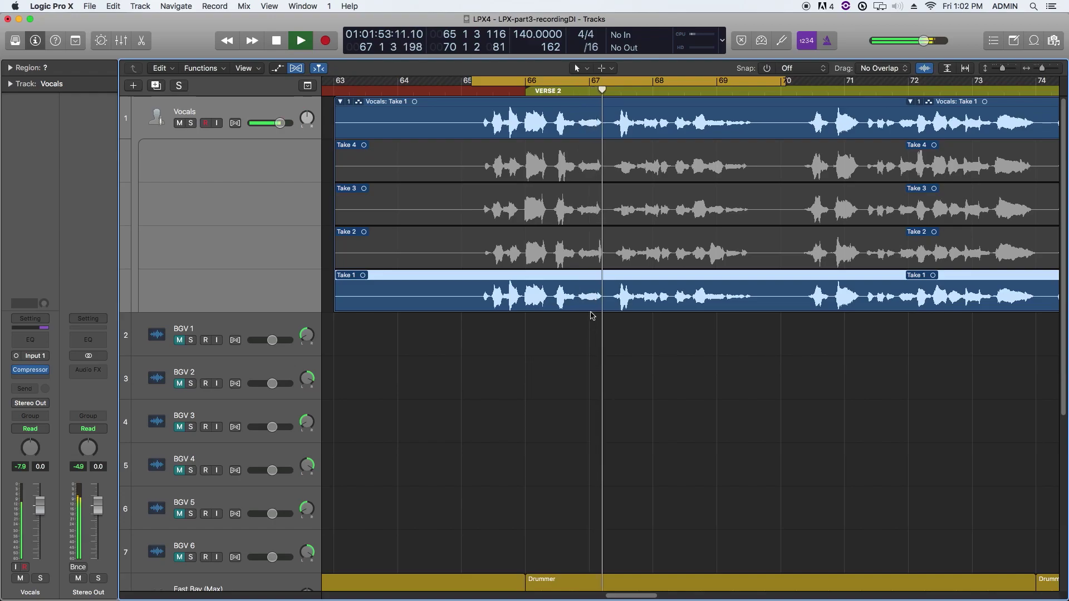
key(space)
drag(784, 82, 605, 123)
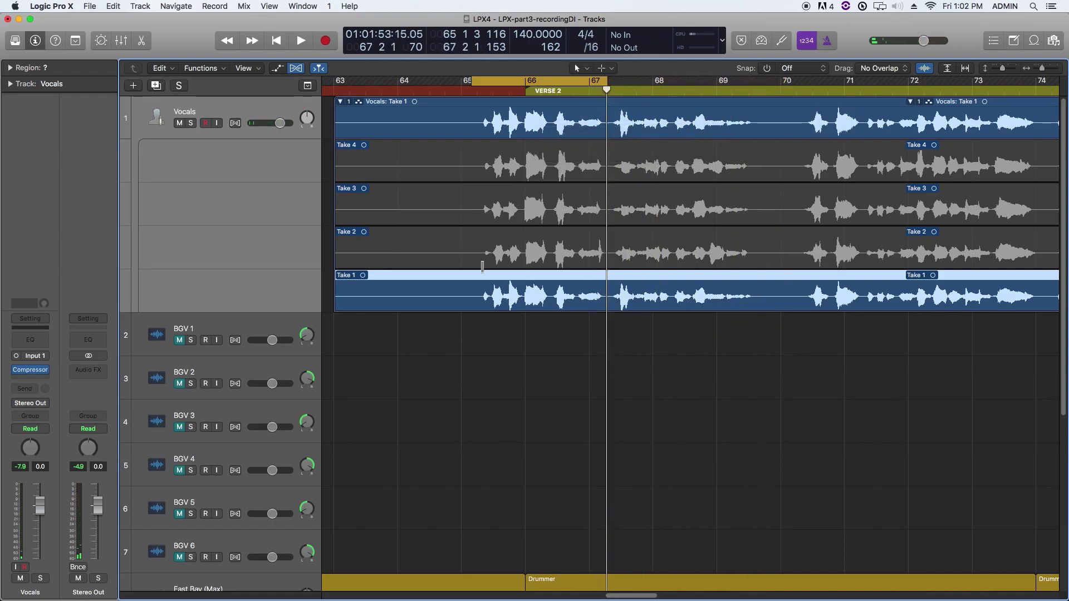
Comp Take 2 into the opening phrase from about bar 65.2 to 67.3, and audition the phrase with Take 2, Take 3 and Take 4
drag(473, 254, 611, 262)
key(space)
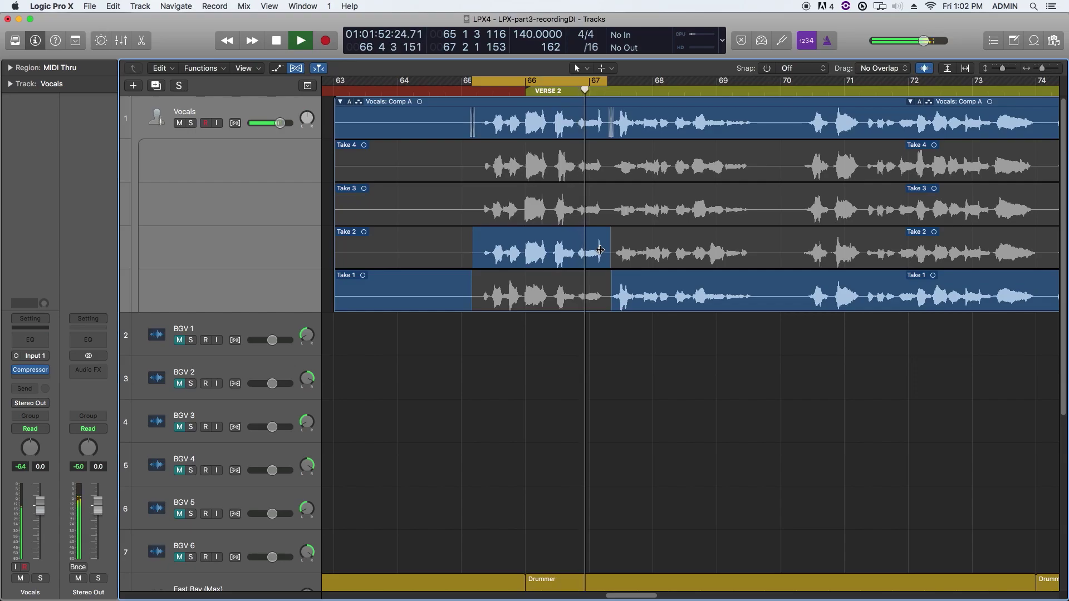
key(space)
click(545, 210)
key(space)
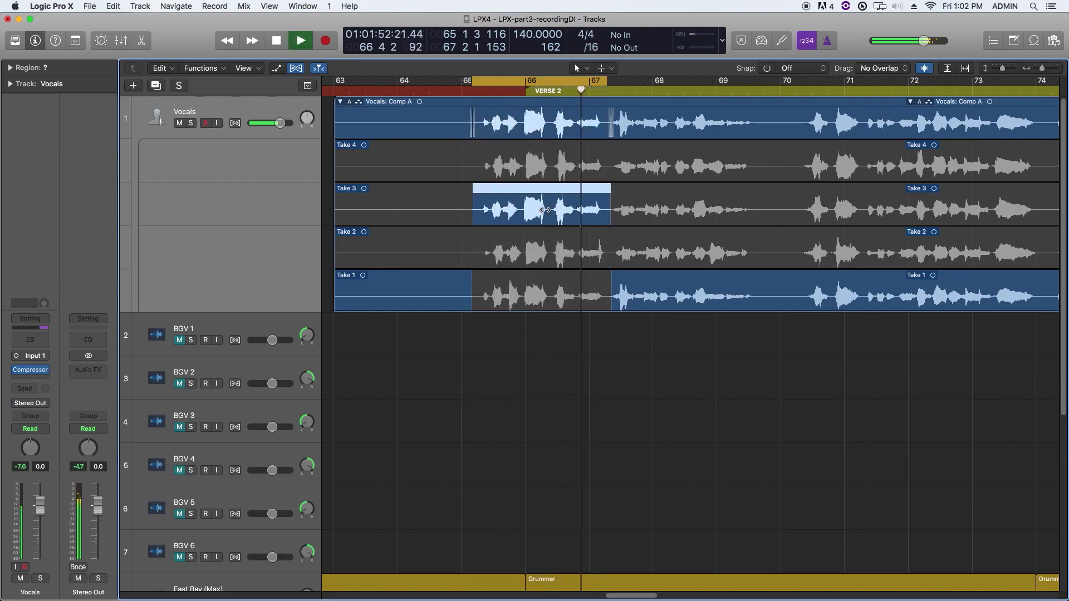
click(538, 169)
key(space)
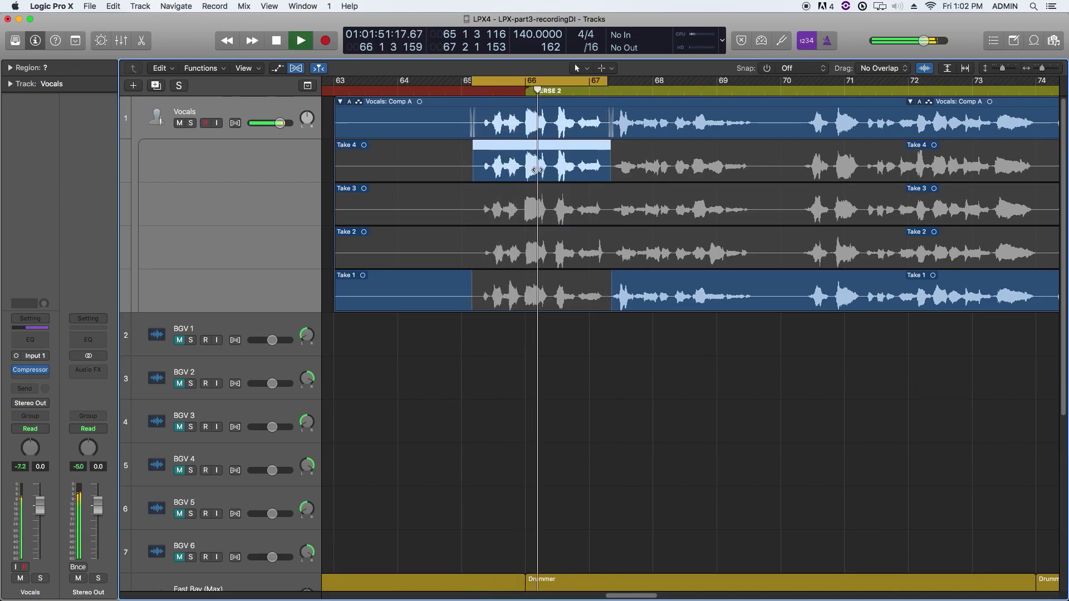
key(space)
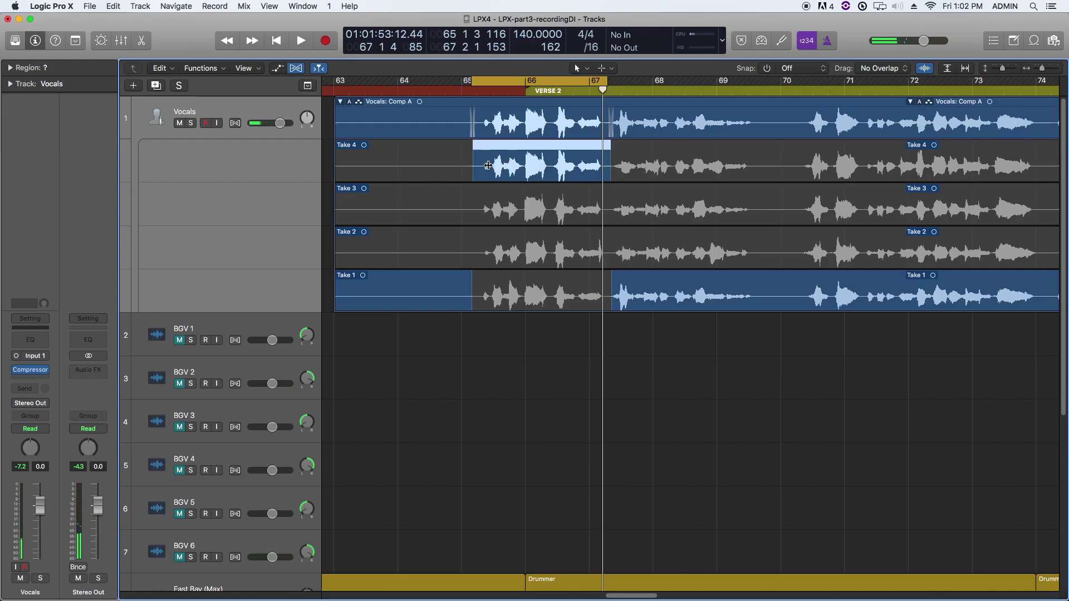
Compare Take 3, Take 1 and Take 2 on the opening phrase and settle on Take 1
click(498, 213)
key(space)
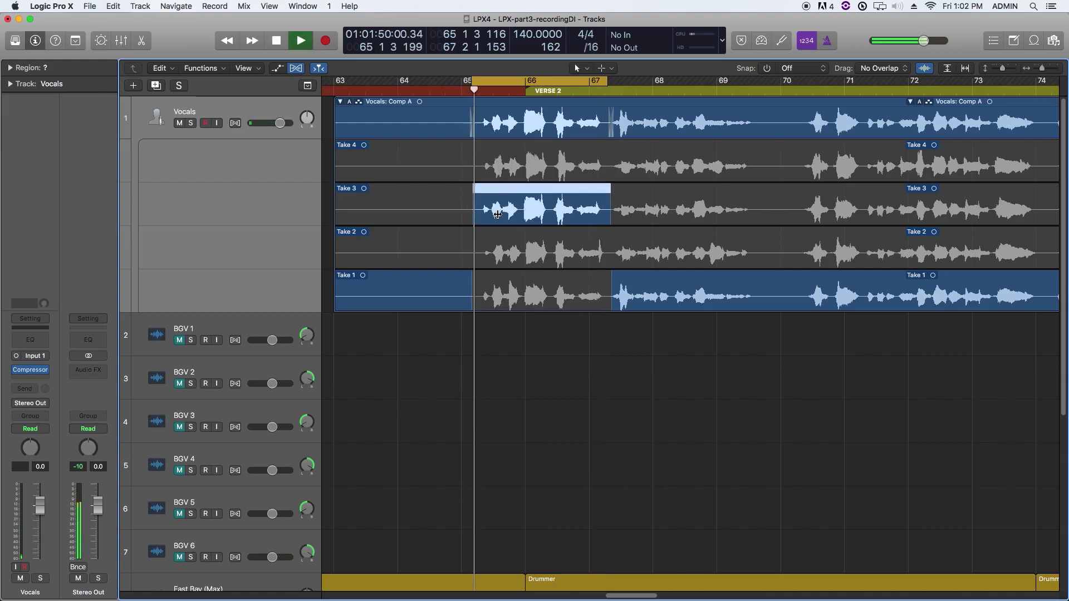
click(503, 290)
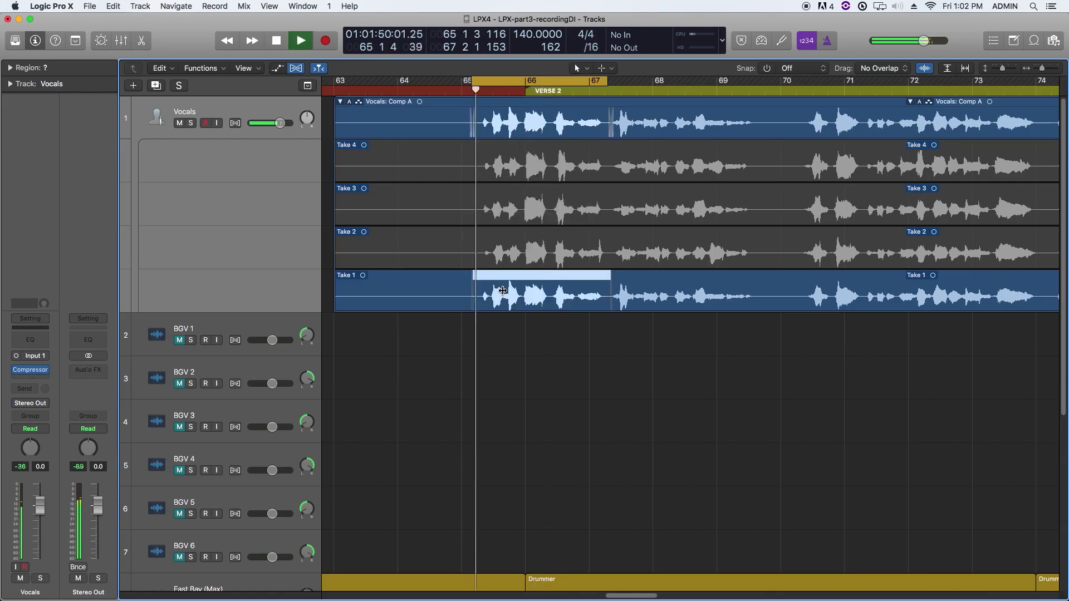
click(502, 261)
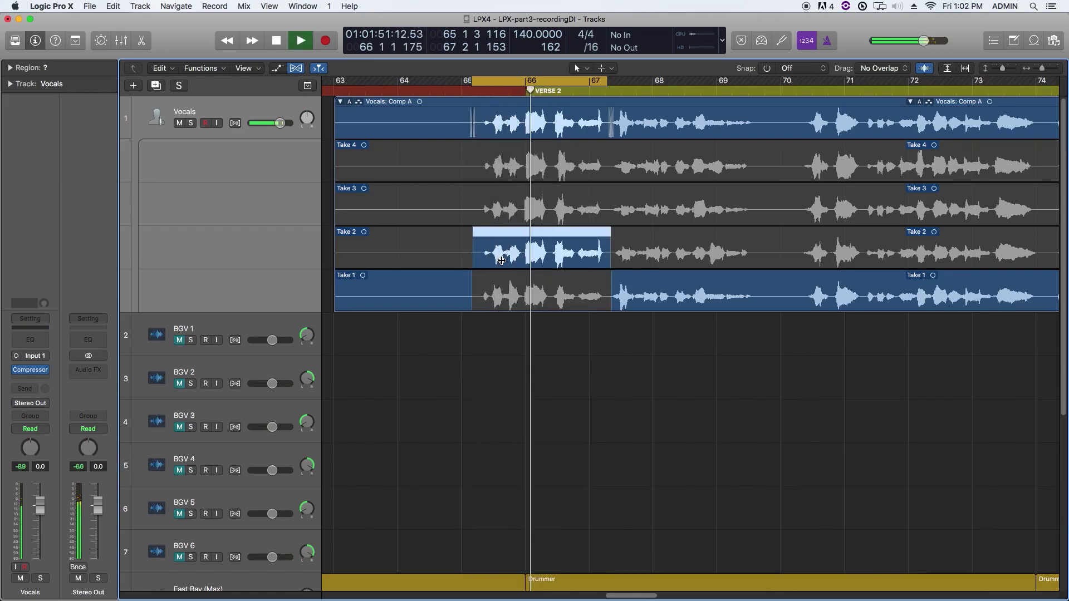
key(space)
click(501, 300)
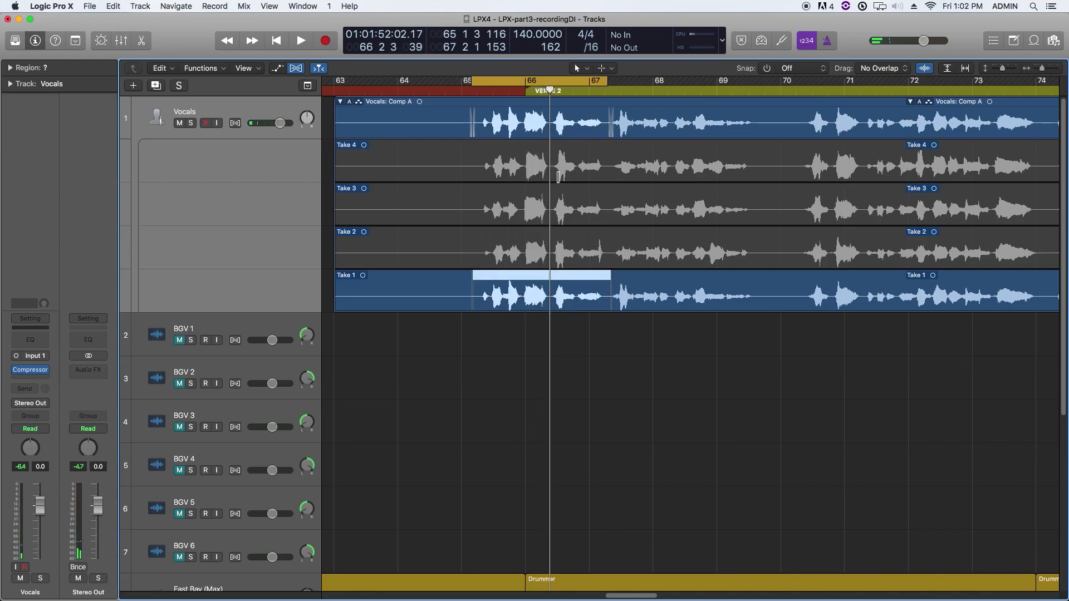
Comp the phrase ending from about bar 66.4 to 67.3 separately, audition all four takes there, and keep Take 3
drag(551, 252, 610, 252)
key(space)
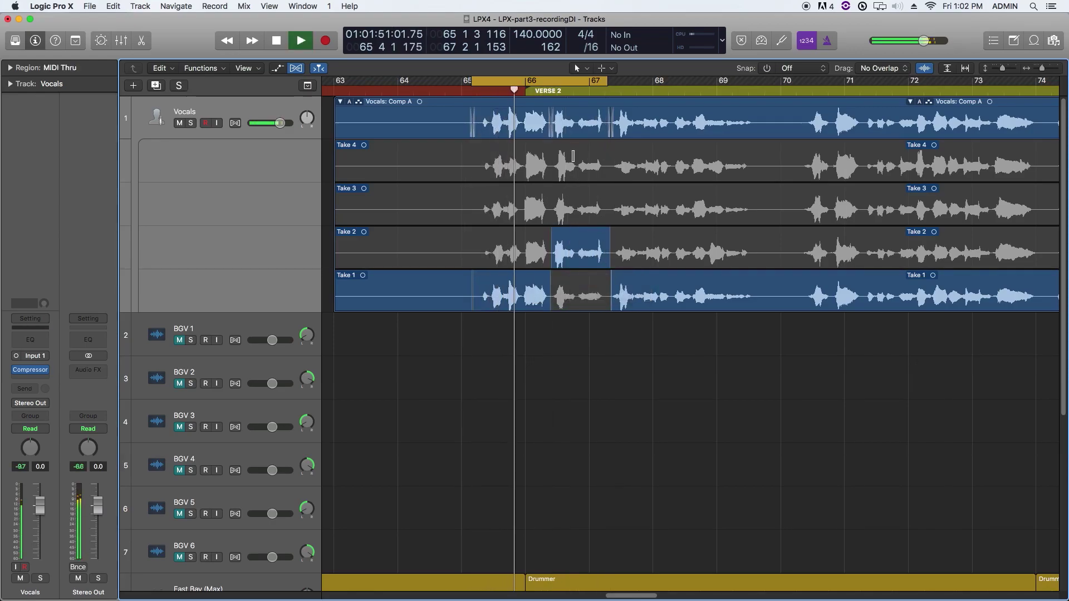
click(582, 202)
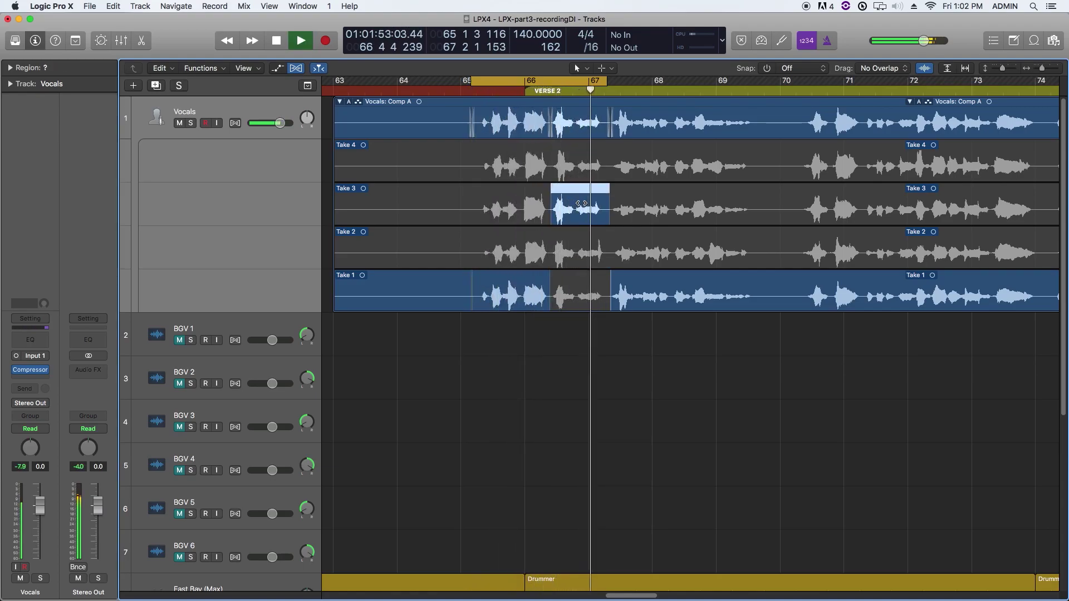
click(582, 167)
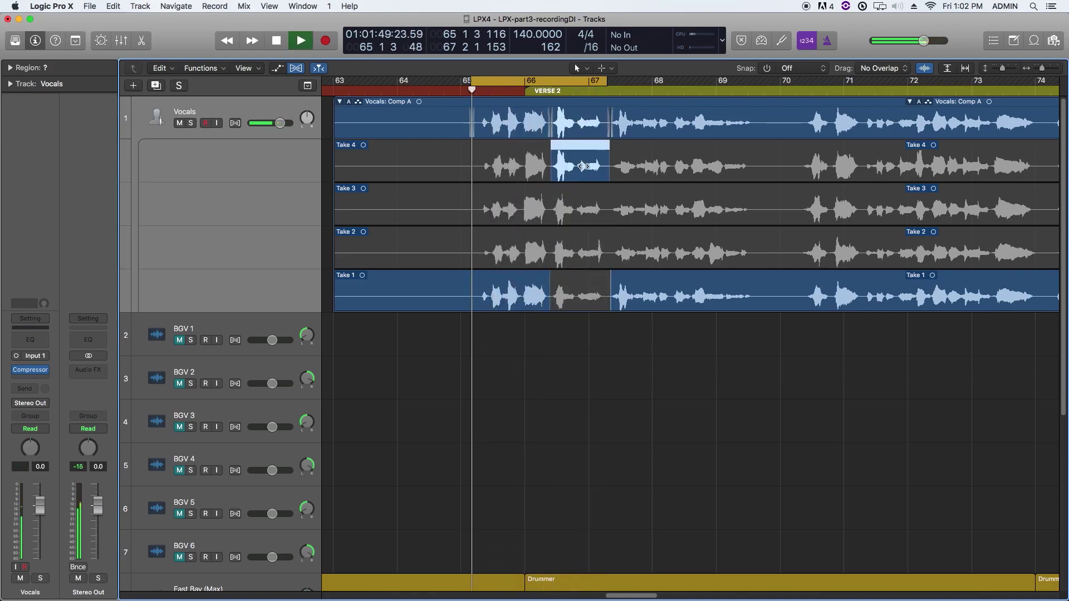
click(554, 290)
key(space)
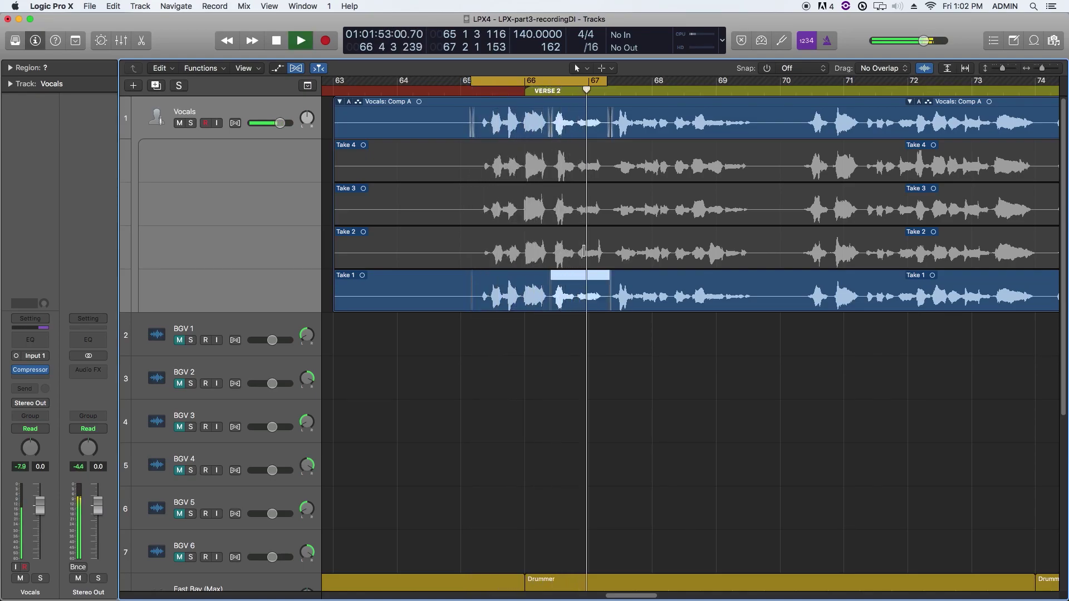
click(584, 251)
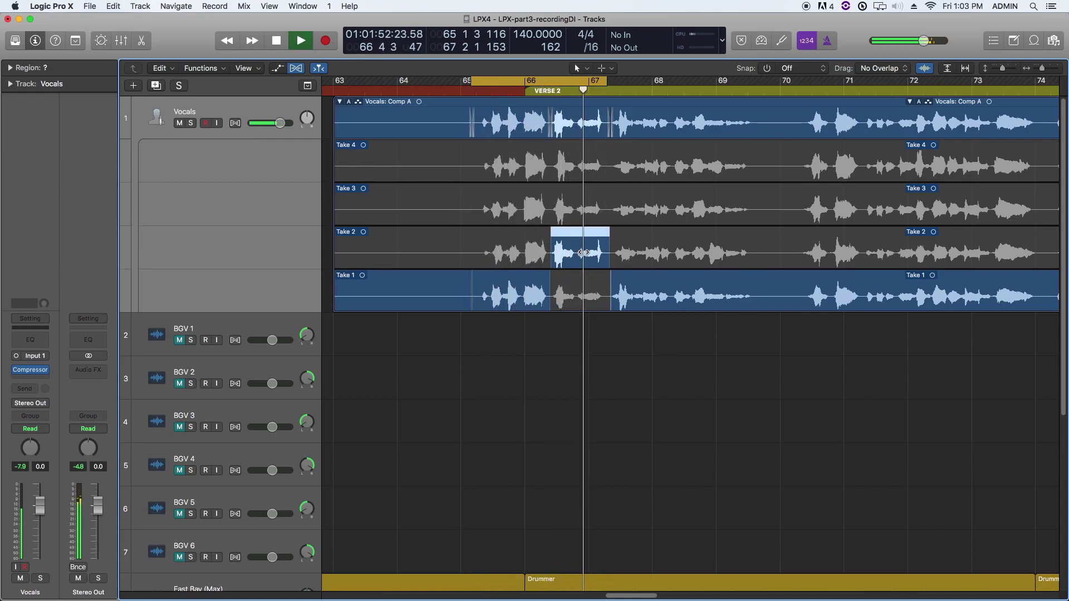
click(583, 219)
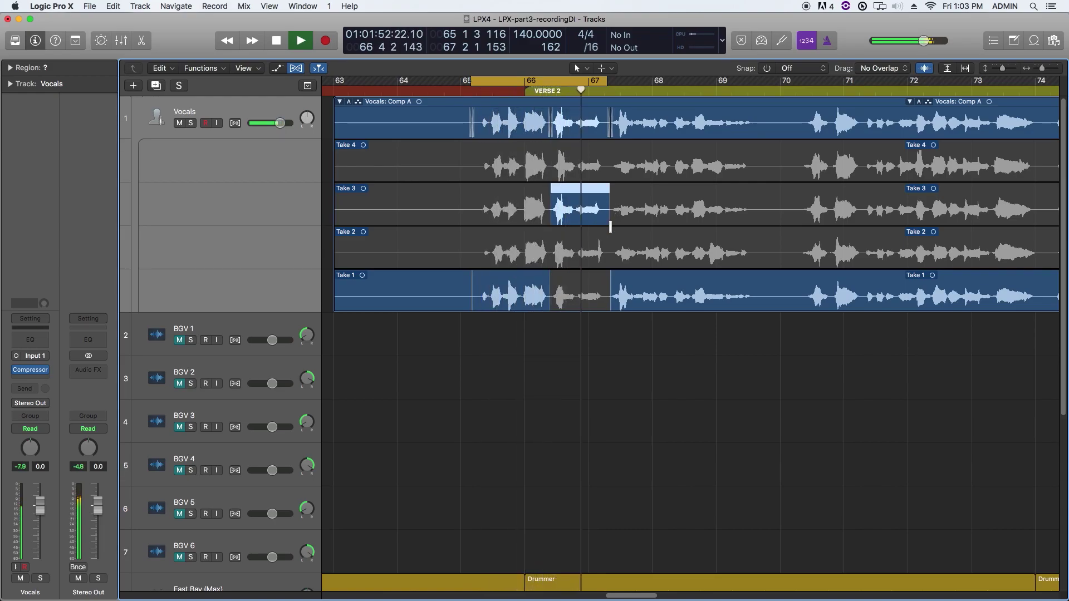
key(space)
Cycle the following phrase from 67 2 2 56 to 69 4 1 199 and play it with Take 1
scroll(576, 200, right, 4)
drag(489, 81, 629, 81)
key(space)
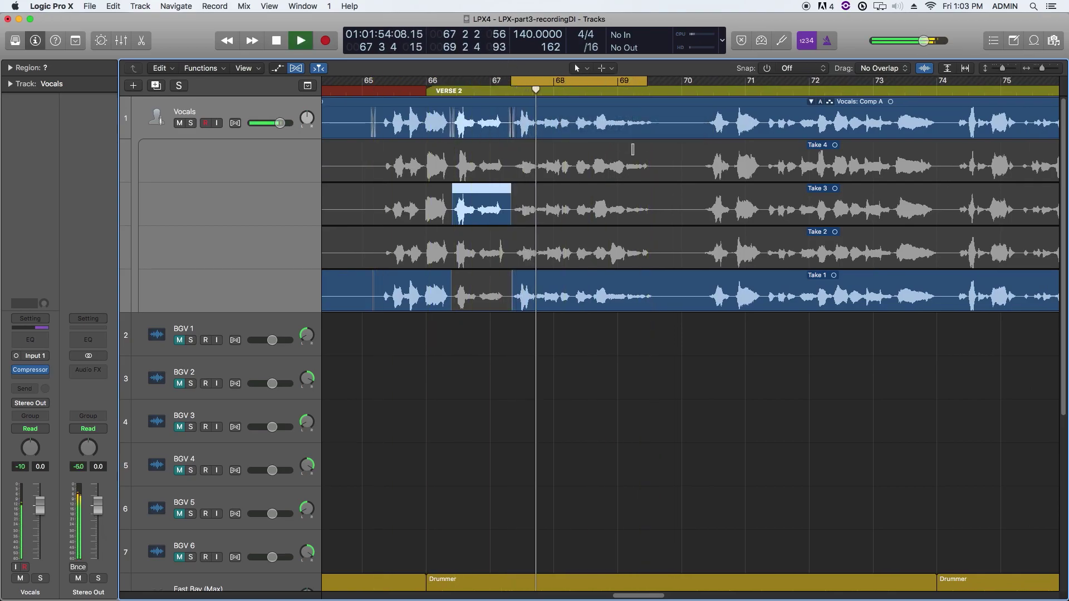
drag(646, 83, 669, 82)
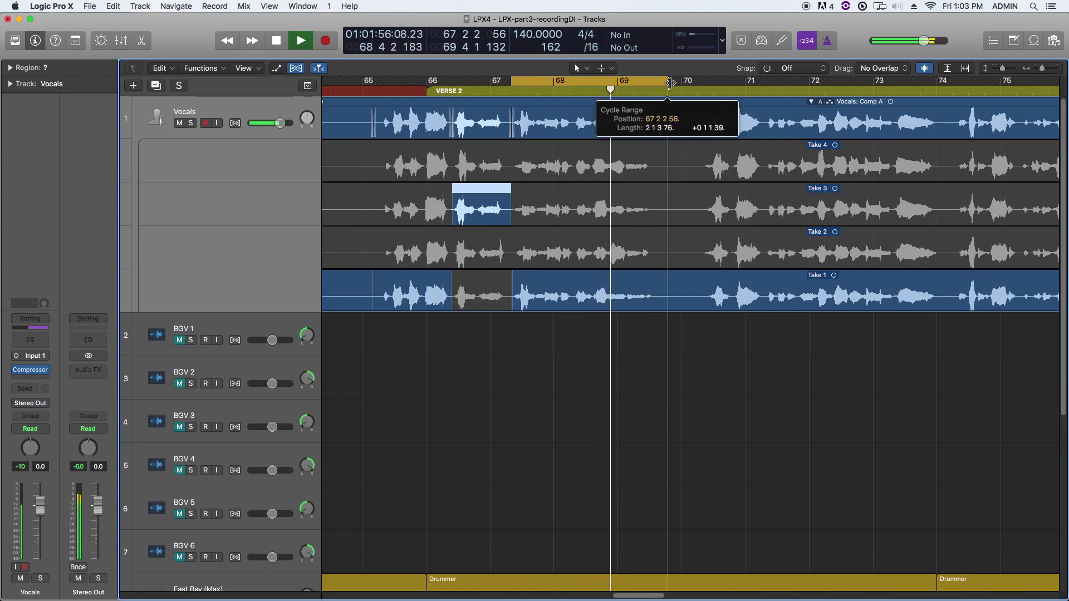
Audition the section after about bar 67.3 with Take 2, Take 3 and Take 4, and keep Take 4
click(572, 251)
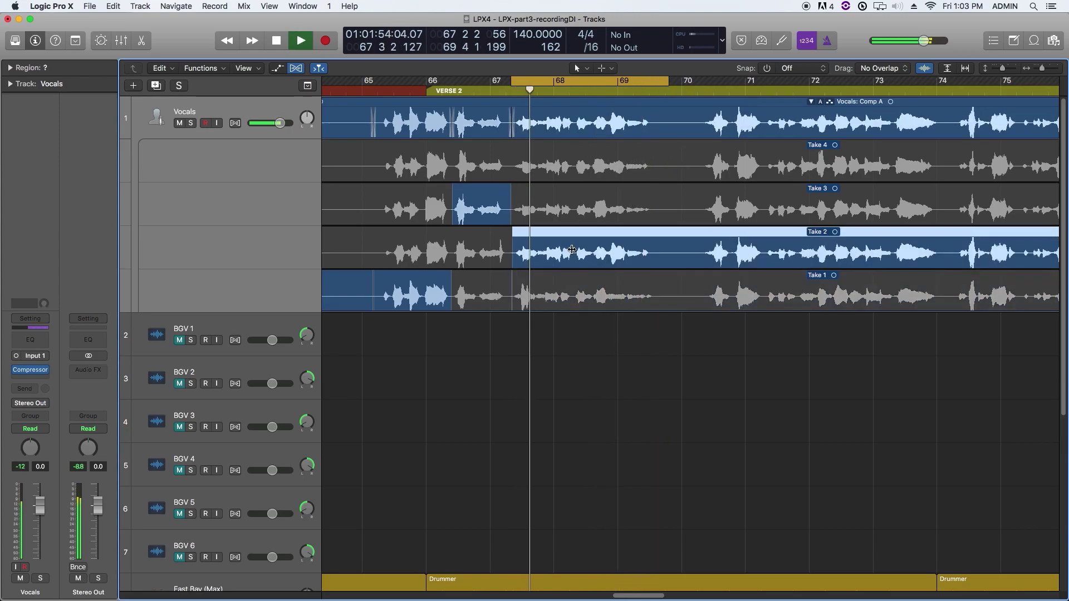
click(576, 210)
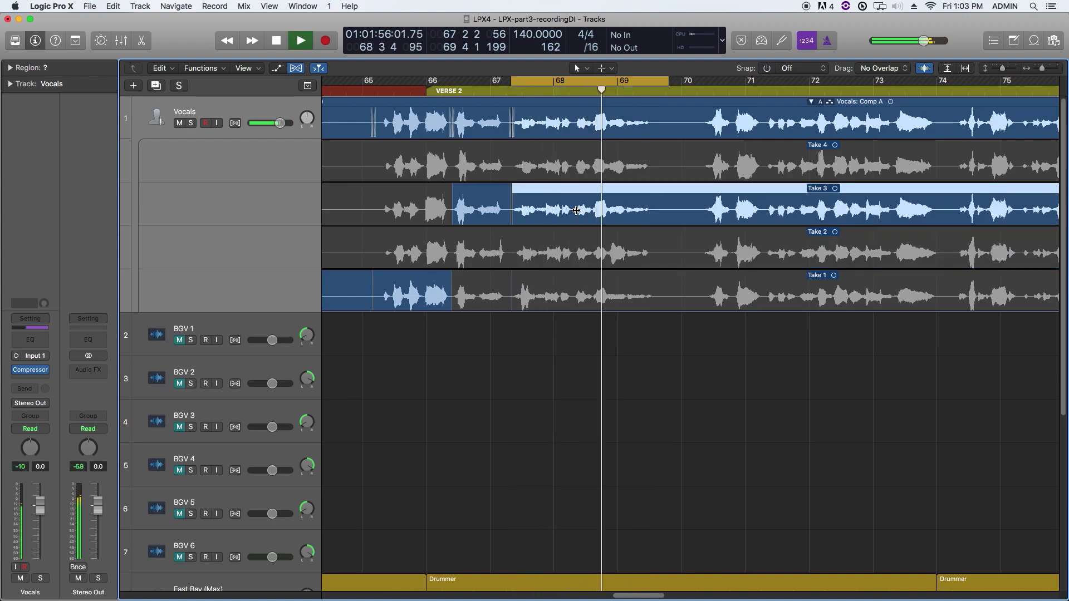
click(569, 172)
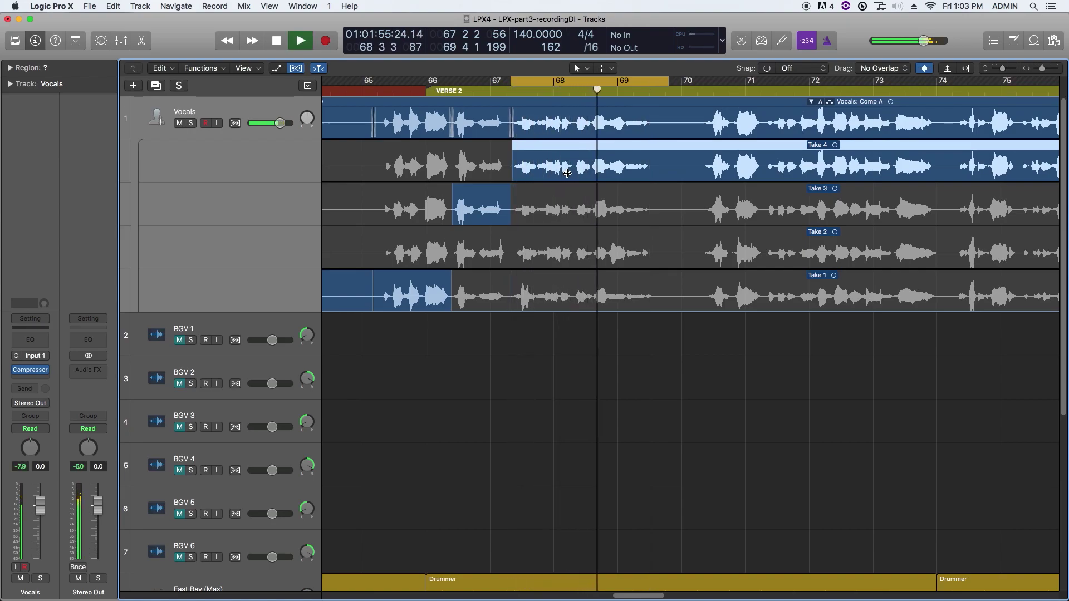
key(space)
drag(511, 173, 512, 182)
Cycle the phrase from 70 1 4 60 to 74 1 4 141, comp Take 3 into it, and play the result
drag(608, 80, 856, 79)
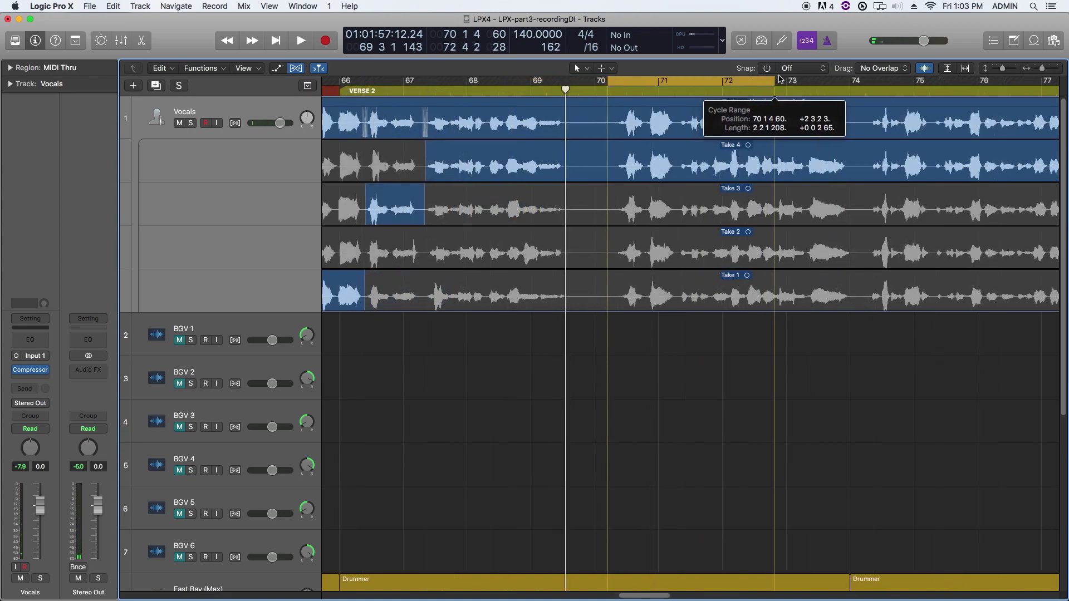
key(space)
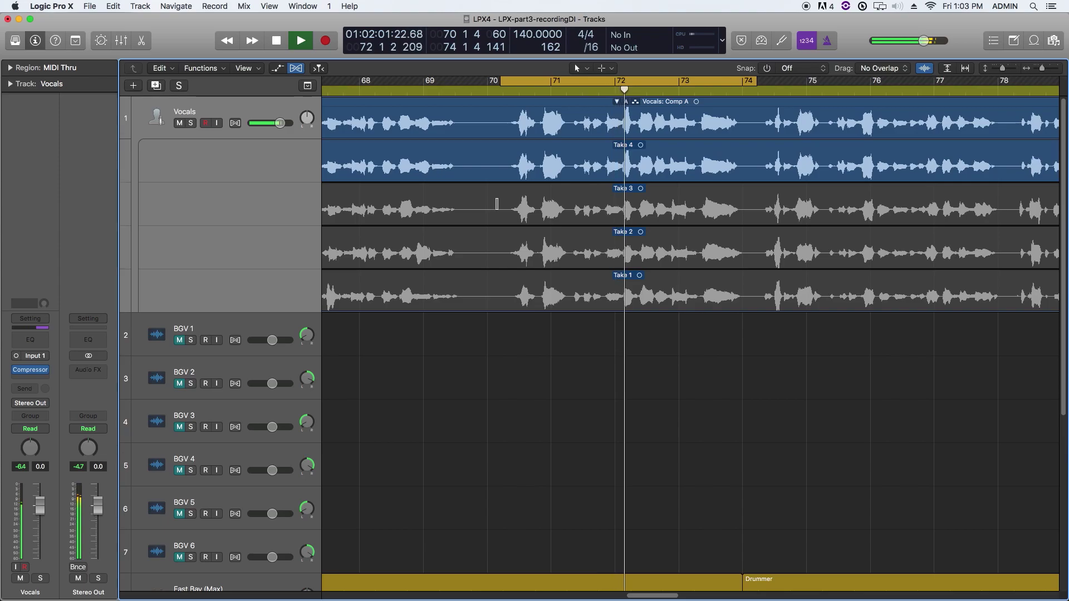
drag(497, 205, 752, 218)
key(space)
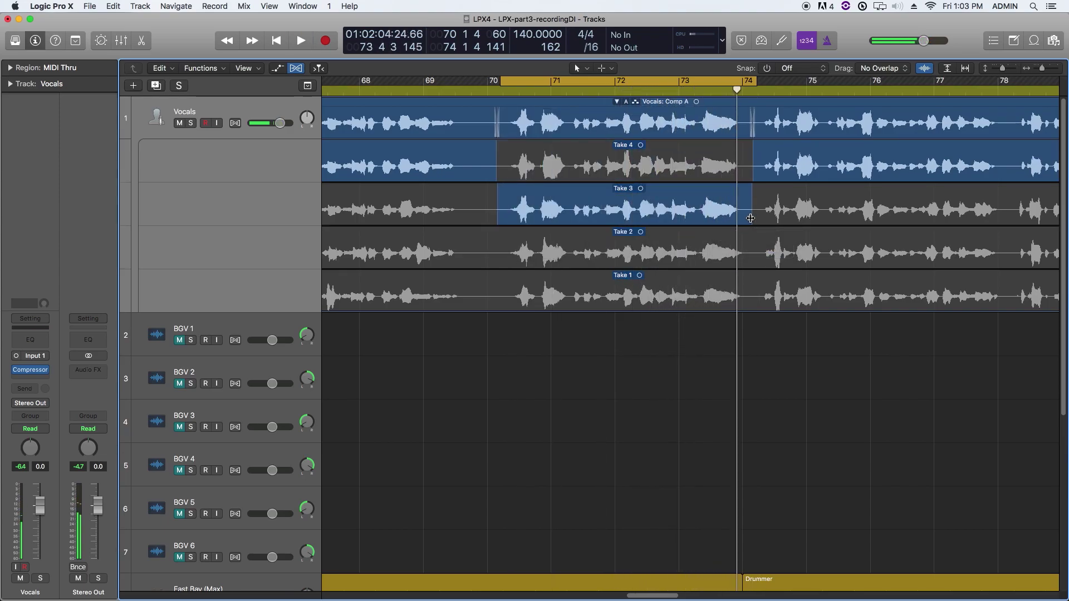
key(shift+space)
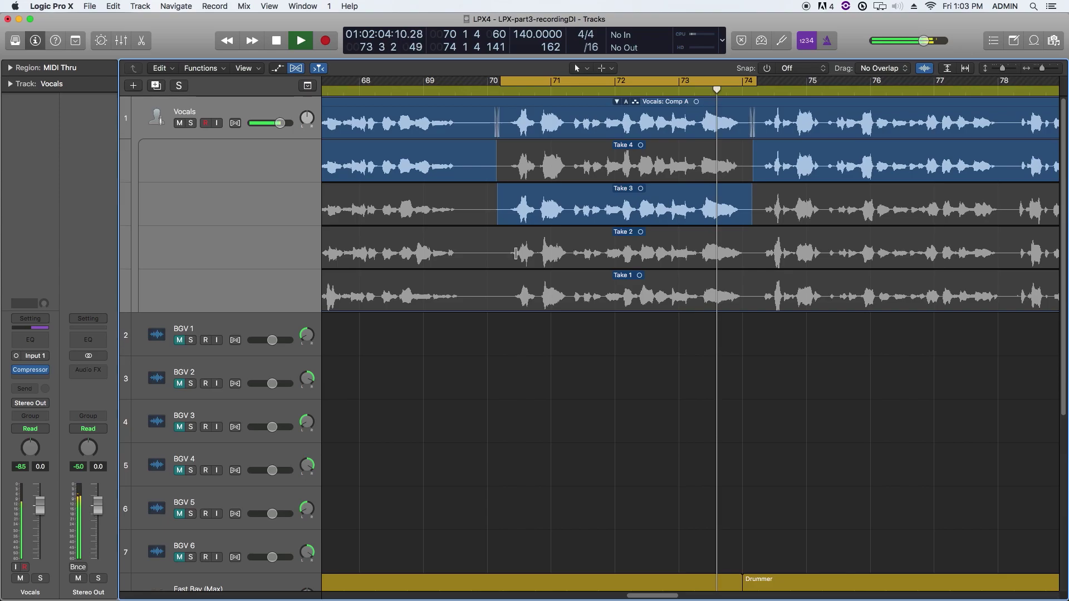
Compare Take 2 and Take 1 on the phrase from about bar 70.1 to 74.1, and return to Take 3
click(575, 249)
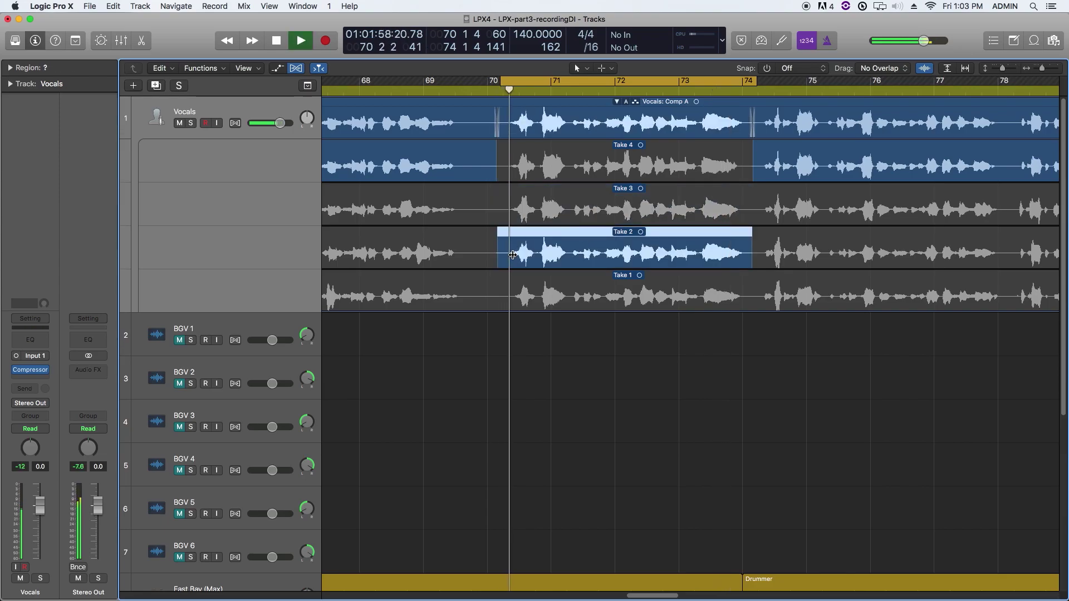
click(524, 288)
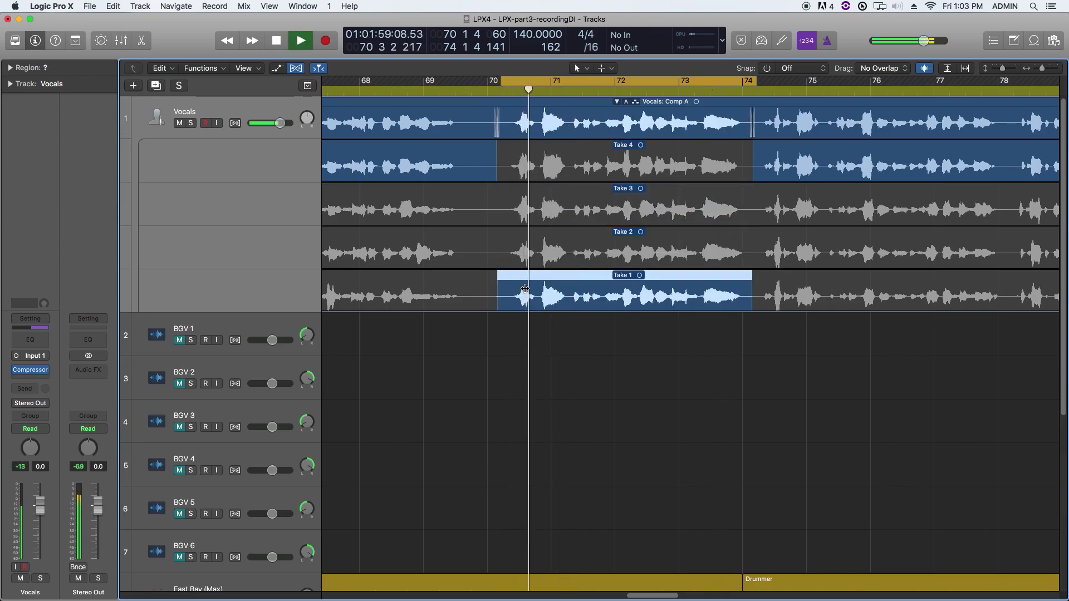
click(572, 210)
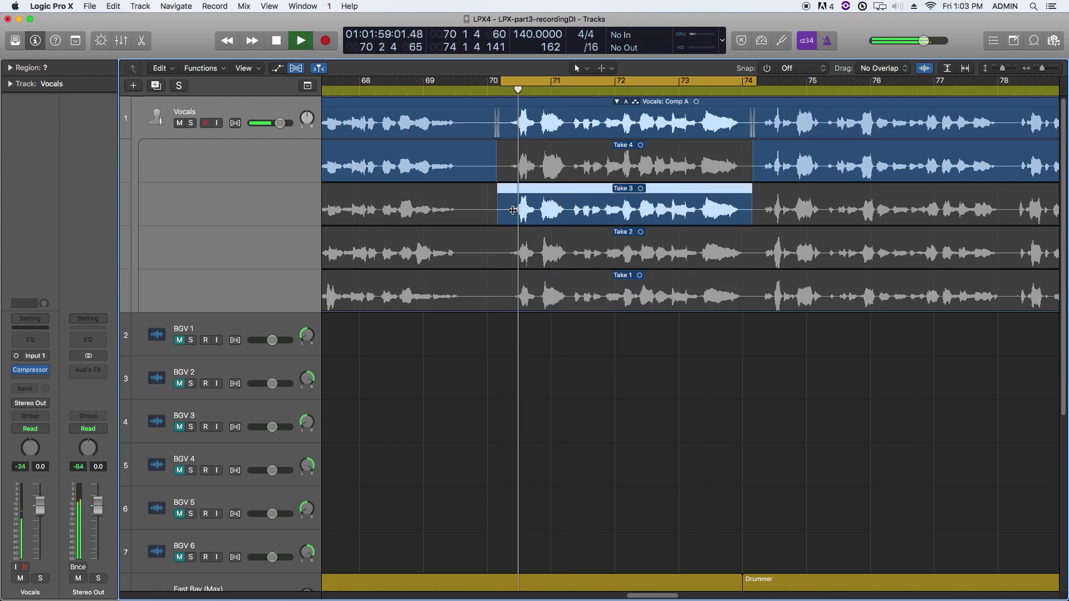
key(space)
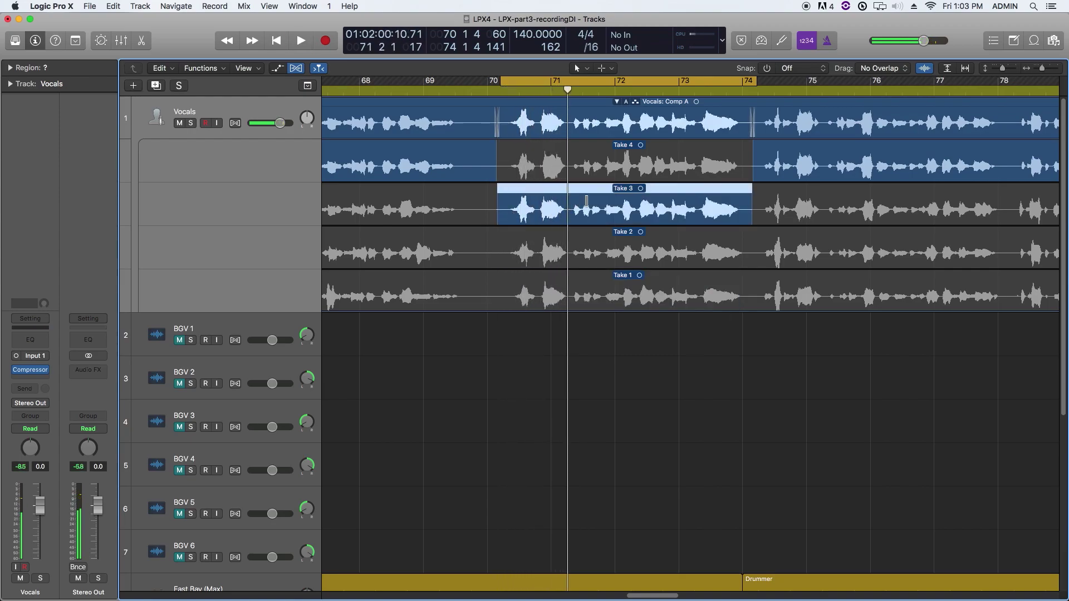
Cycle from 71 2 1 200 to 75 2 2 41, audition Take 3, Take 2 and Take 1 after about bar 71.2, and comp Take 4 there
drag(752, 200, 569, 227)
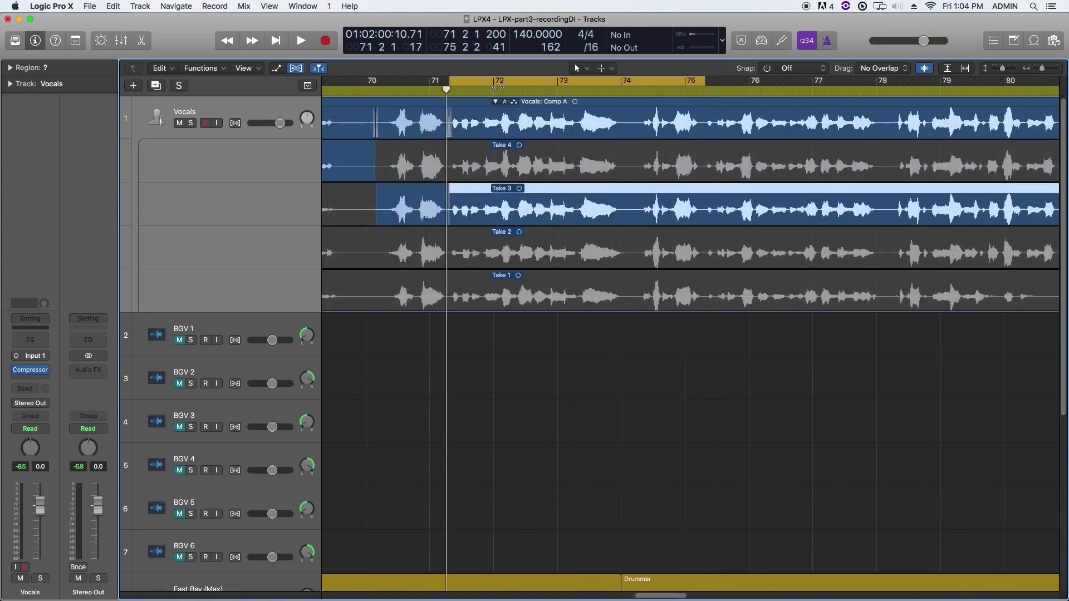
key(space)
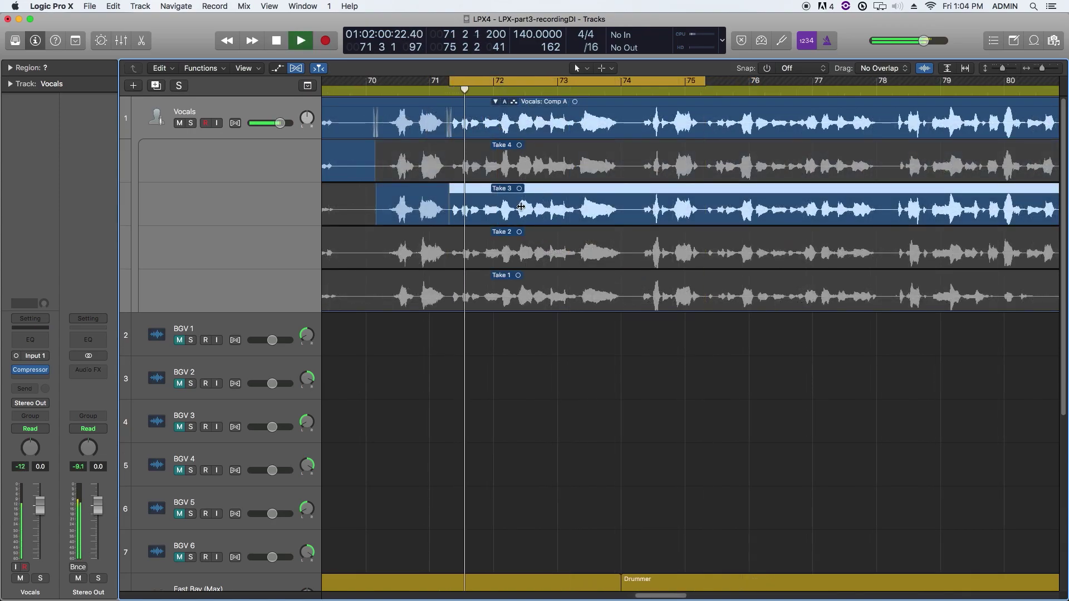
click(528, 253)
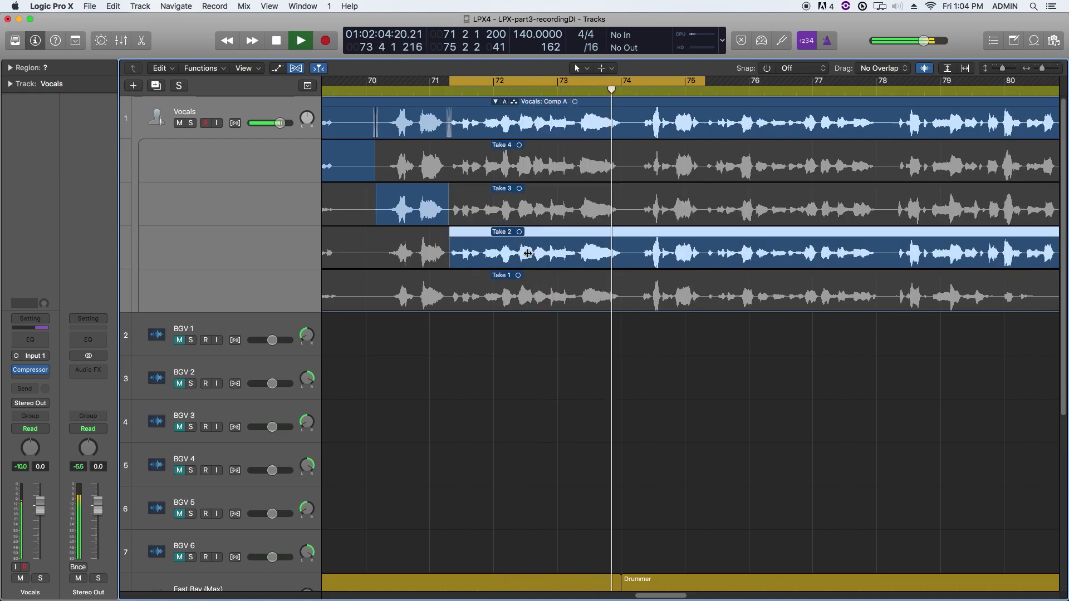
click(538, 297)
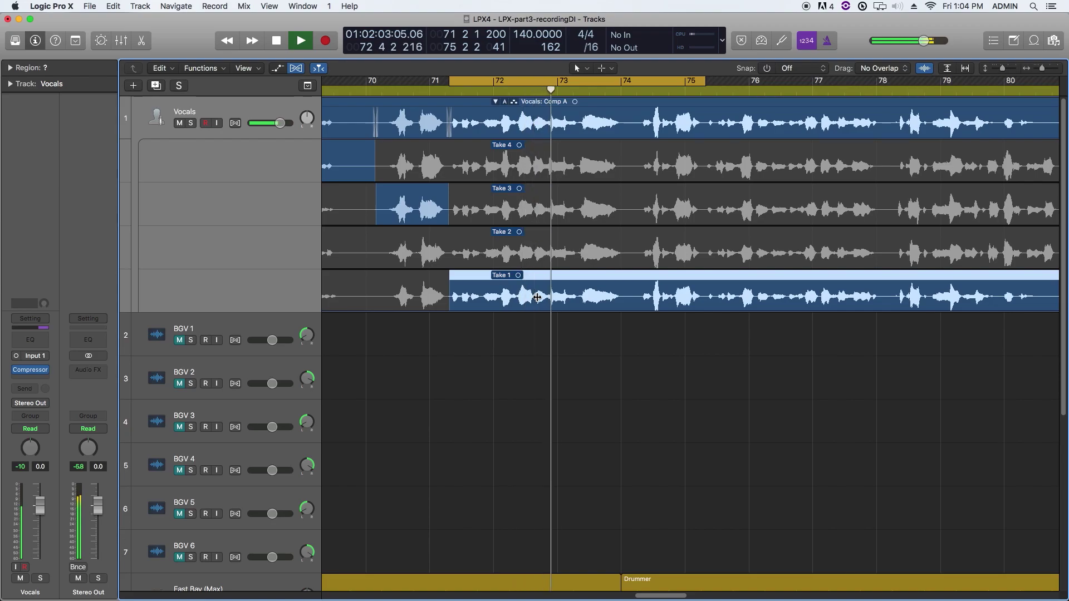
click(529, 169)
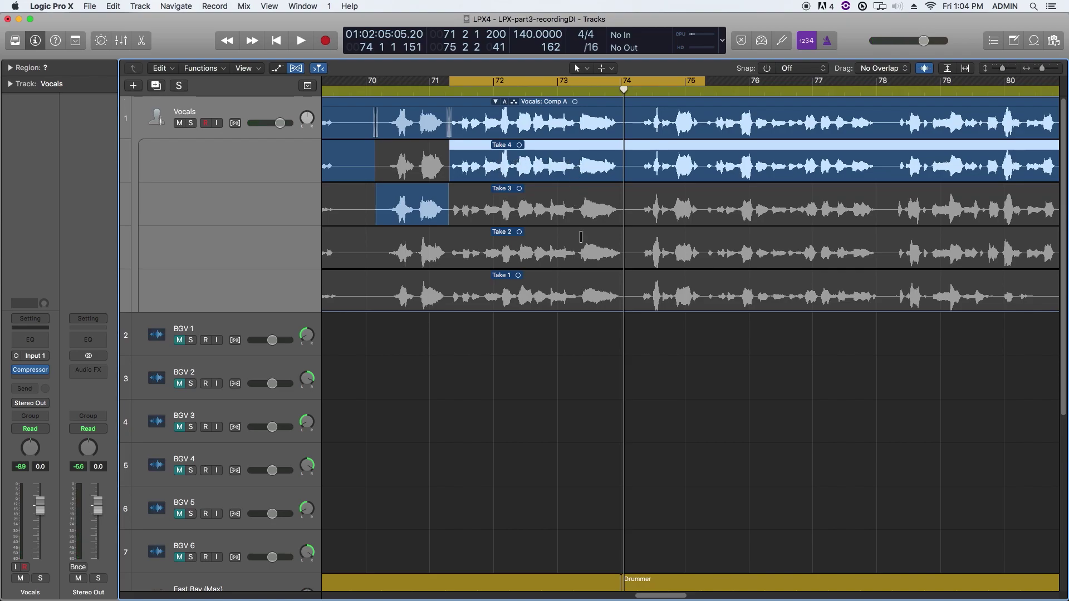
Compare Take 3 and Take 2 on the phrase ending from about bar 73.2 to 74.1, keep Take 2, and trim its start slightly
drag(576, 216, 633, 222)
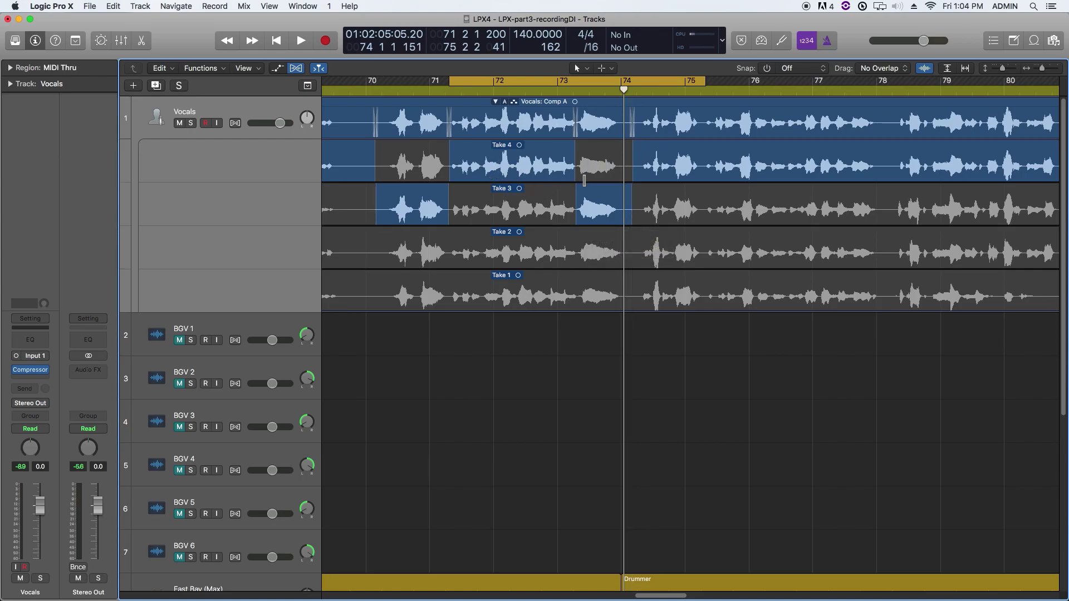
key(space)
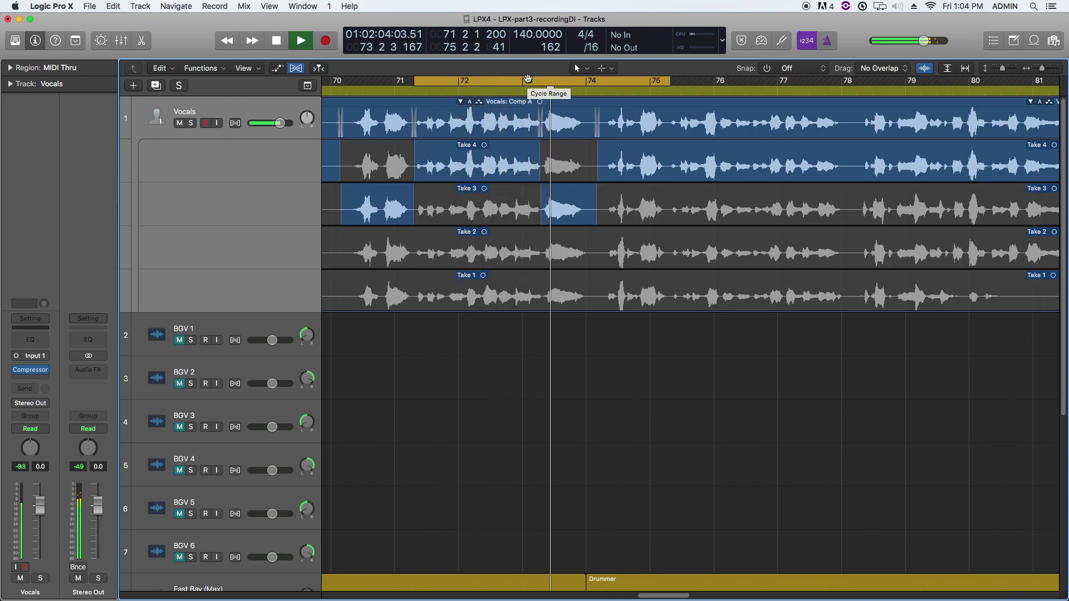
key(space)
drag(544, 254, 598, 253)
key(space)
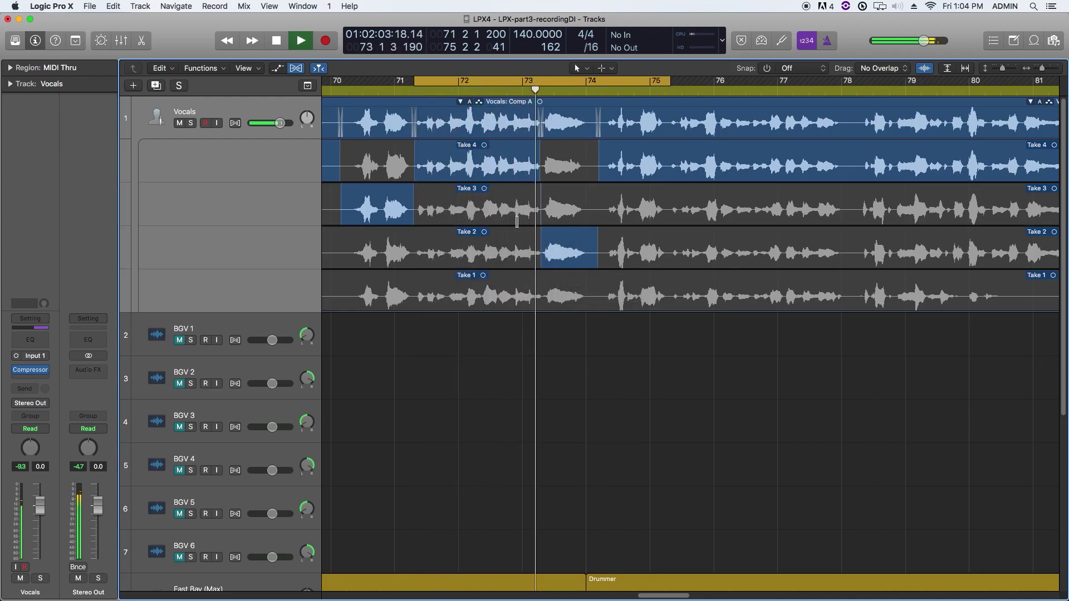
key(space)
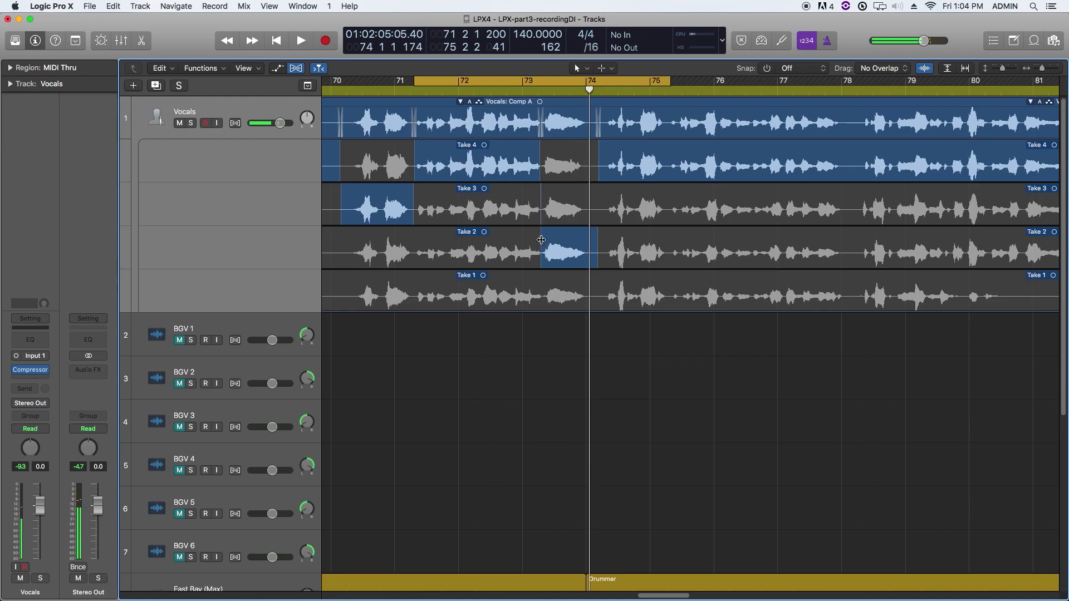
drag(542, 240, 543, 237)
drag(540, 162, 542, 295)
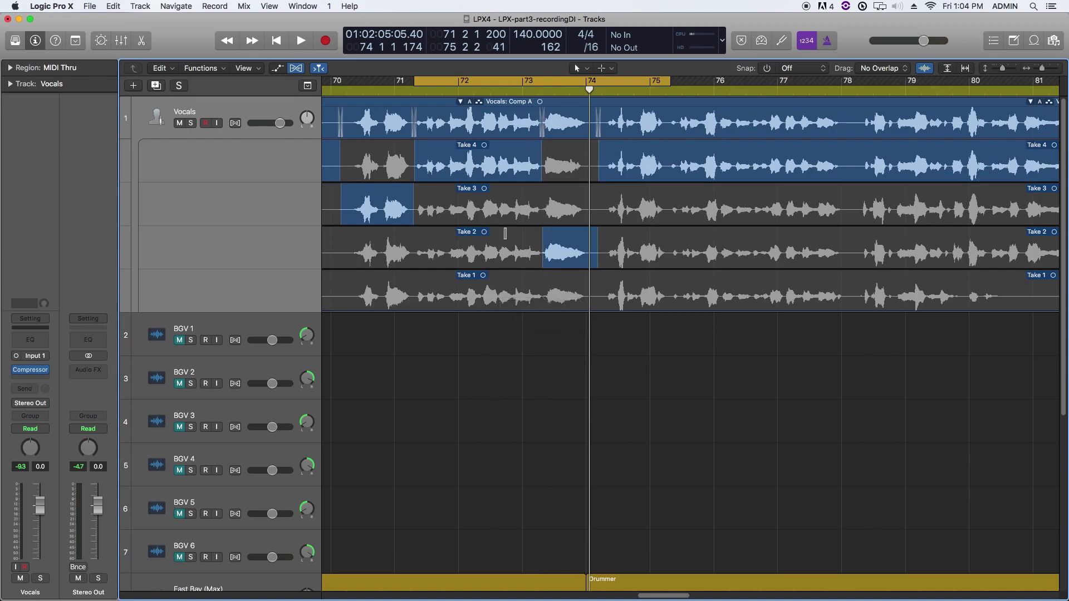
Comp Take 3 into the short word from about bar 72.1 to 72.2 and play the result
click(473, 90)
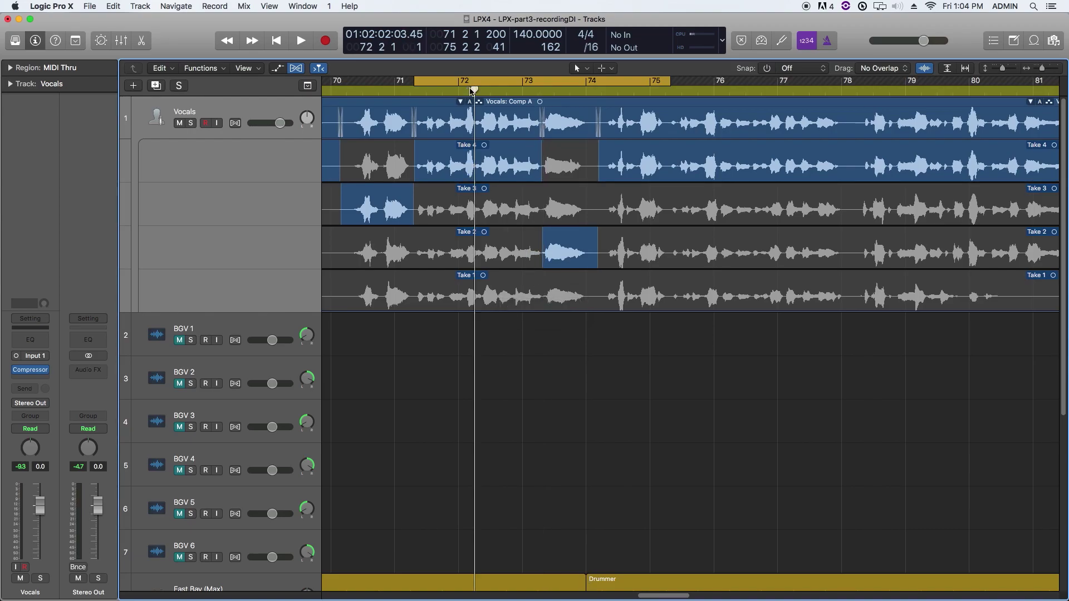
key(super+Right)
key(super+Right)
key(super+Right)
key(super+Right)
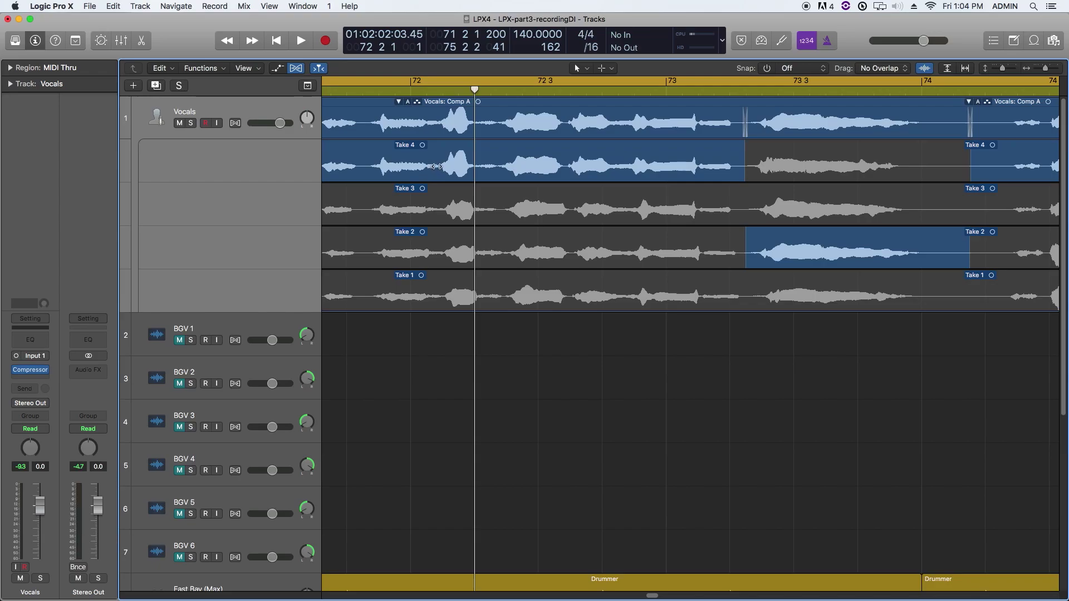
drag(444, 209, 500, 227)
key(space)
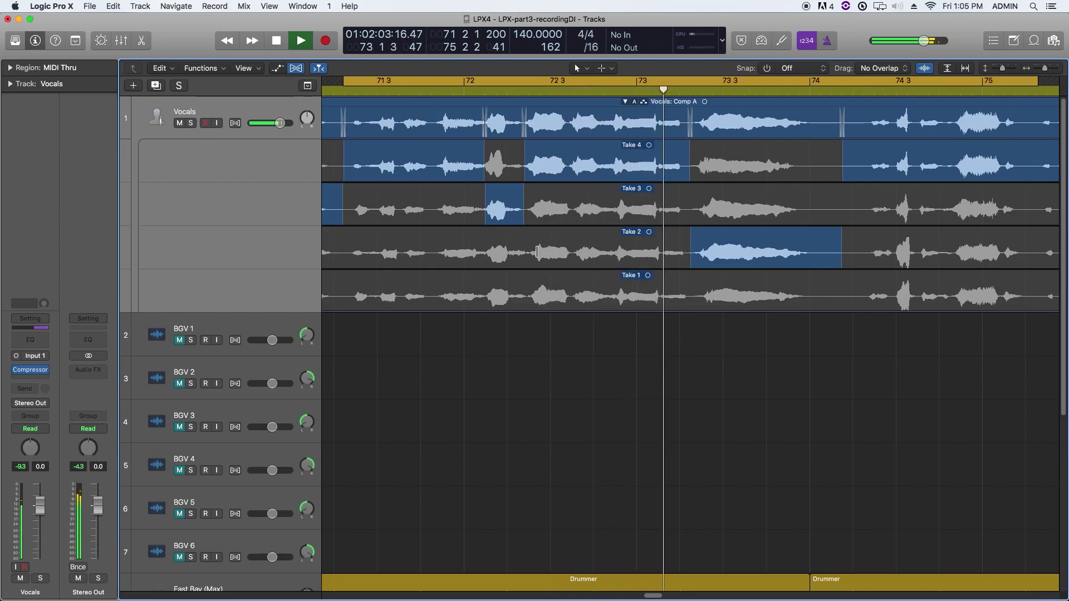
Compare Take 2 and Take 1 on the short word near bar 72.2, return to Take 3, and play it
key(space)
drag(482, 254, 528, 259)
key(space)
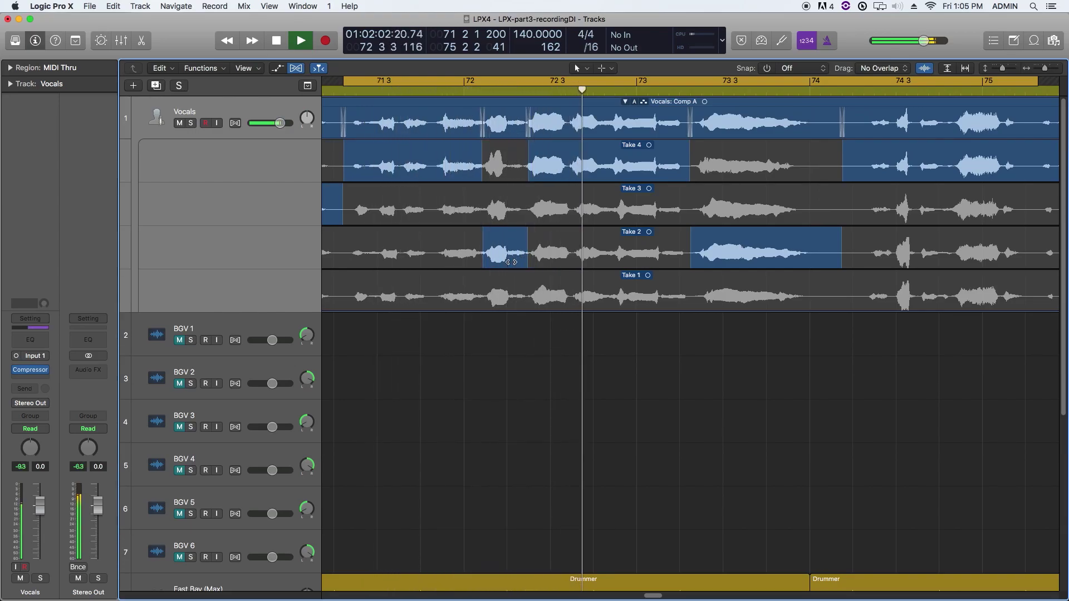
click(498, 291)
key(space)
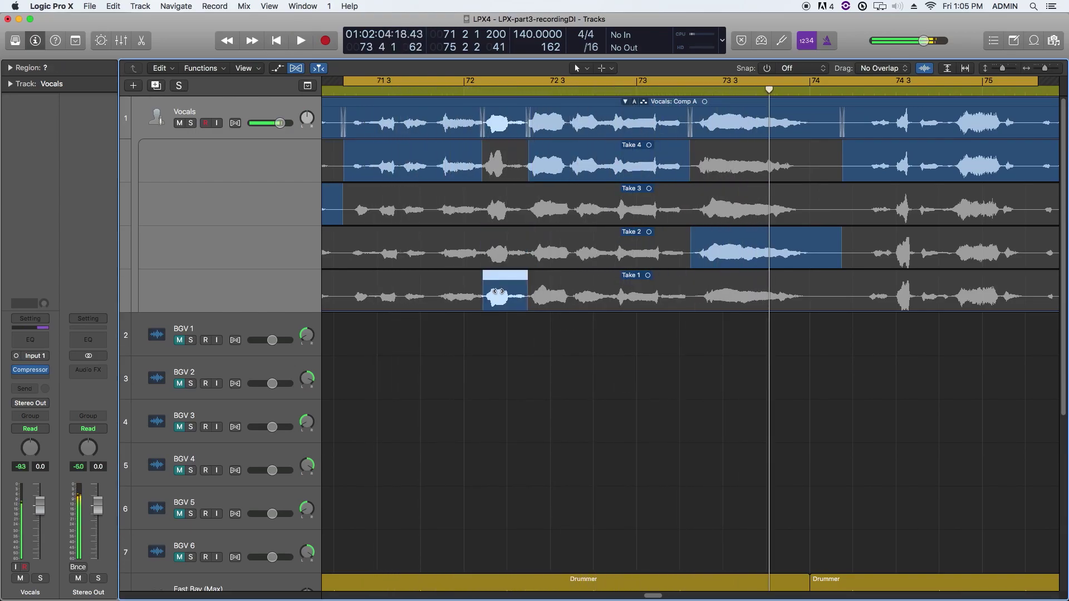
click(501, 211)
key(space)
key(space)
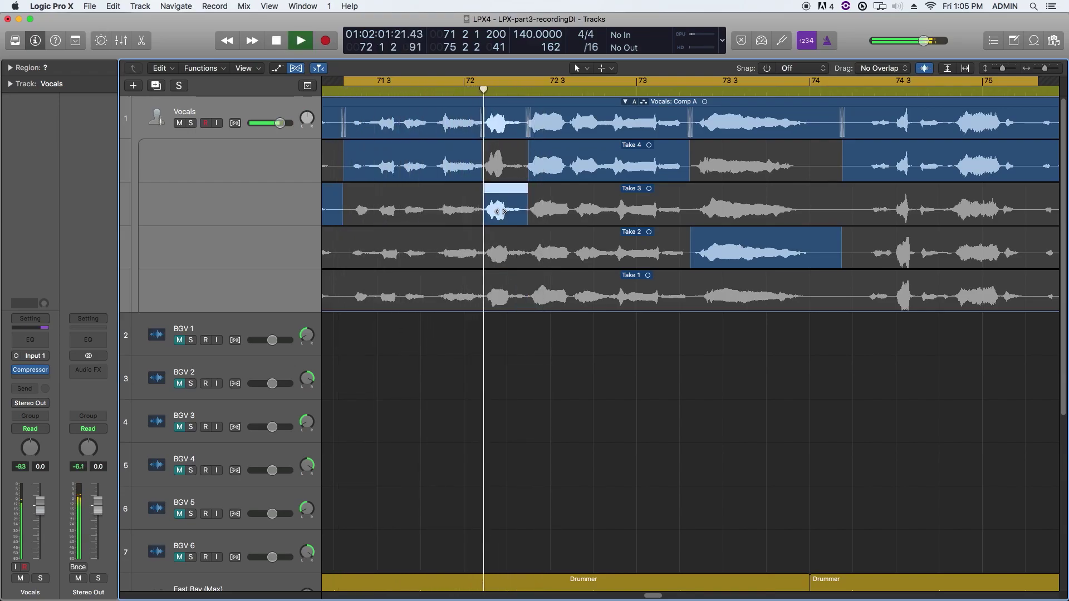
Trim the end and start of the short Take 3 section near bar 72.2 and play the result
key(space)
drag(529, 215, 525, 245)
drag(482, 150, 484, 162)
key(space)
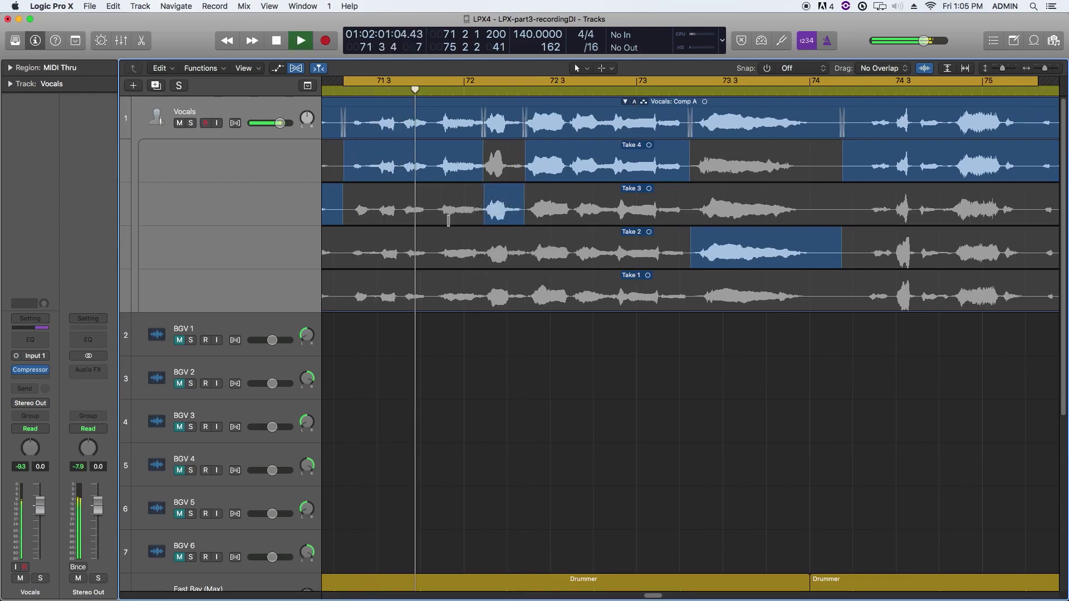
Cycle the following phrase from 74 2 1 79 to 78 2 1 160 and play it with Take 4
key(super+Left)
key(super+Left)
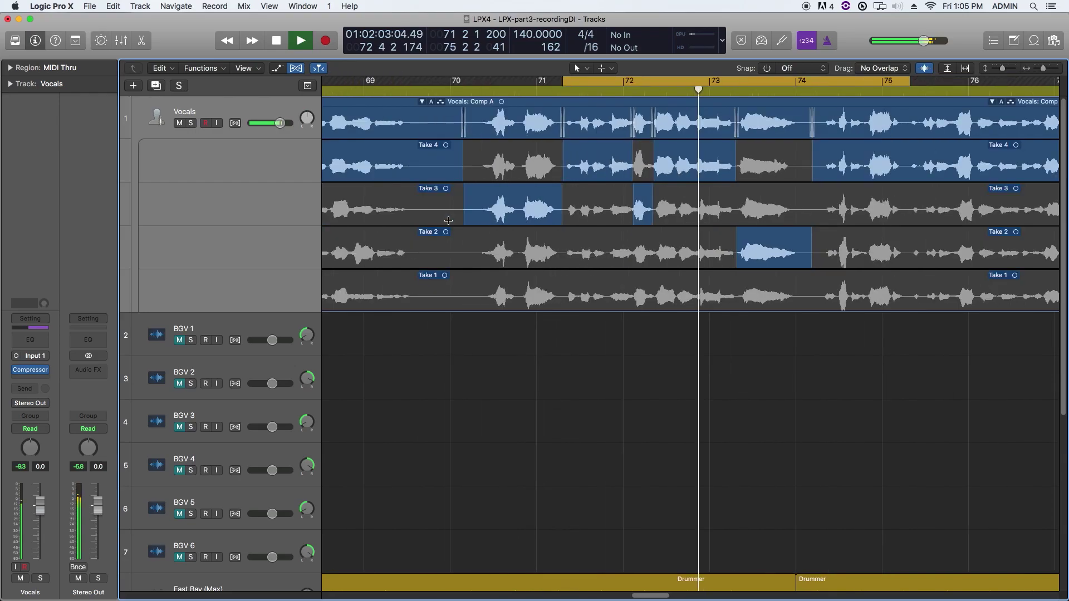
key(super+Left)
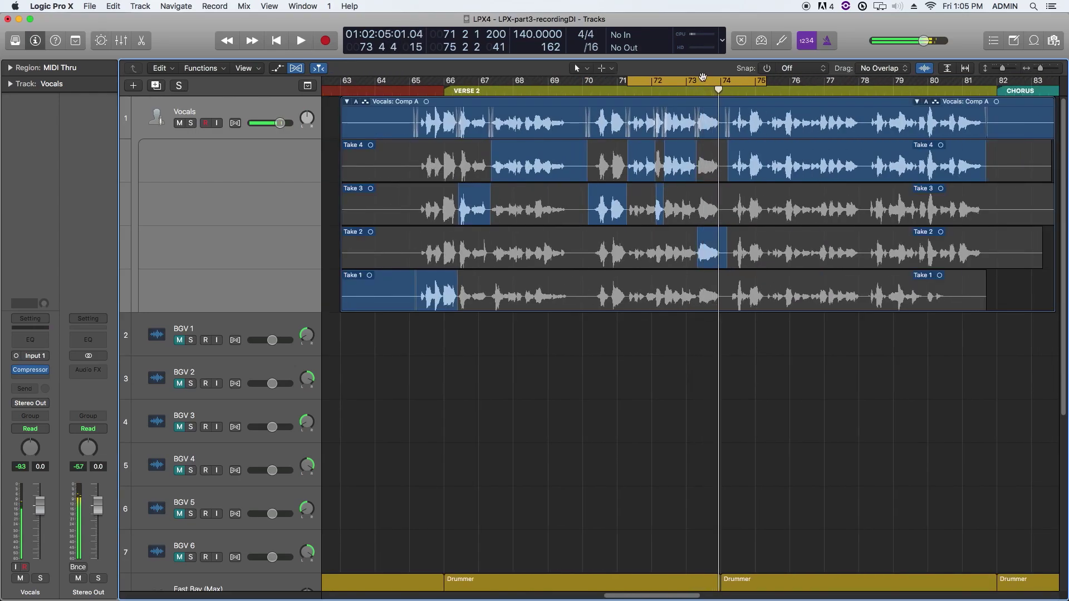
drag(705, 83, 809, 75)
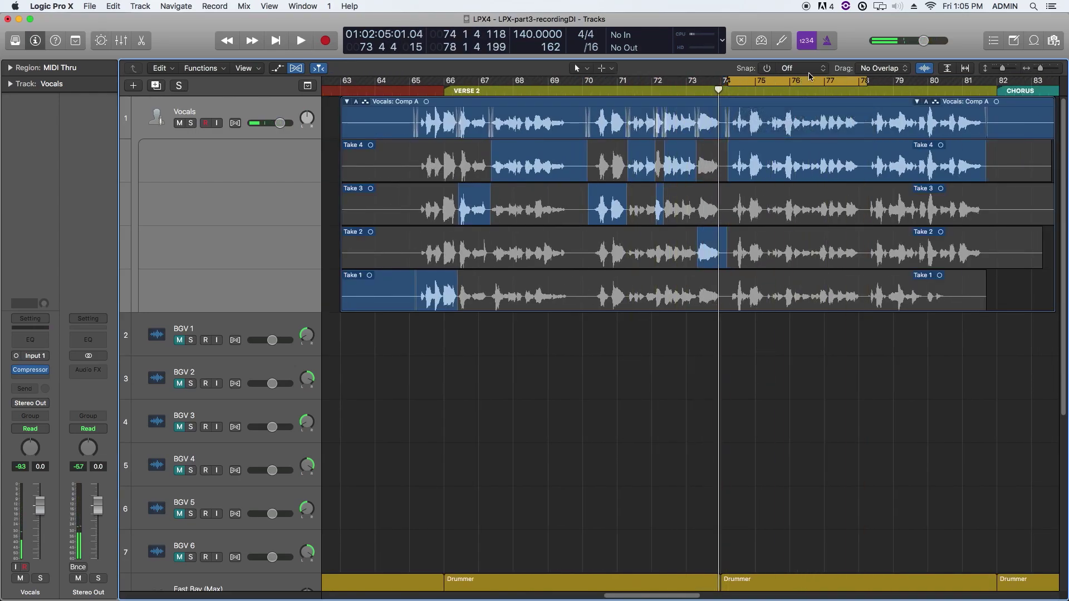
key(super+Right)
key(super+Right)
key(super+Right)
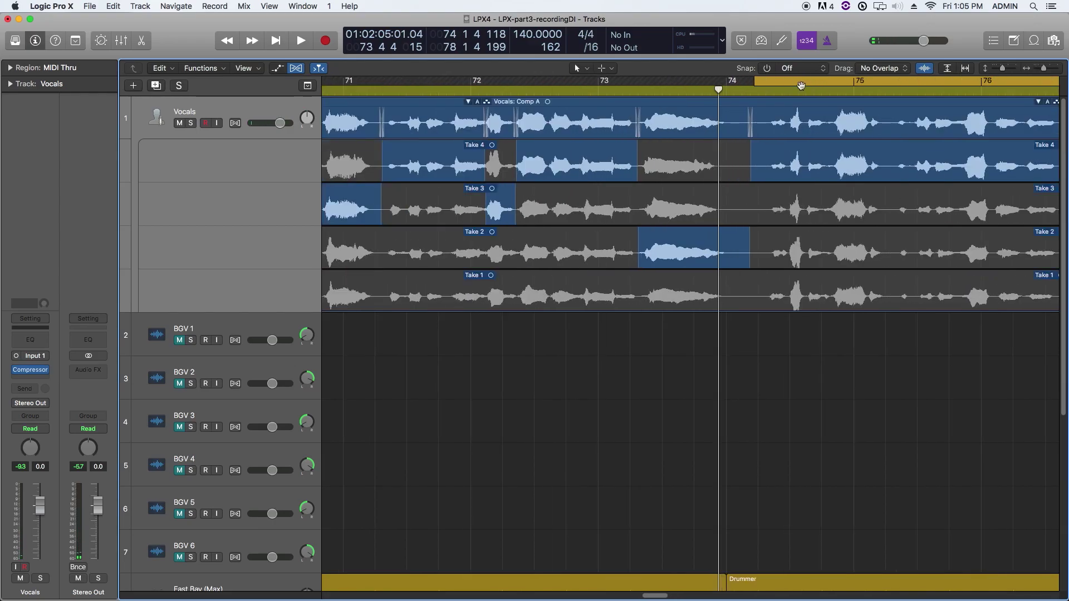
key(space)
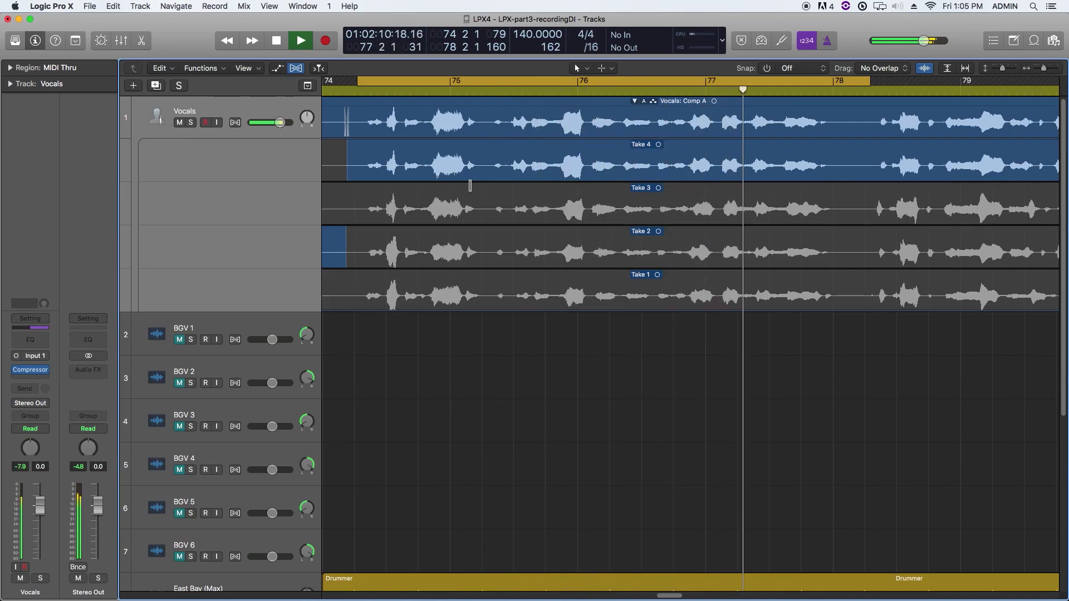
Audition Take 3, Take 2 and Take 1 on the phrase starting at about bar 74.2
key(space)
click(417, 201)
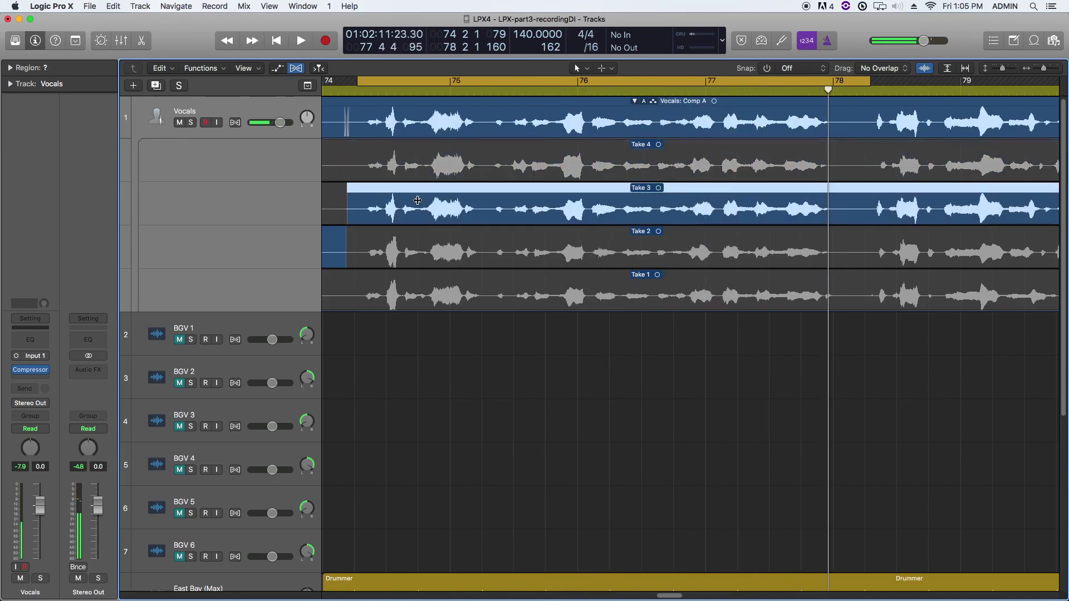
key(space)
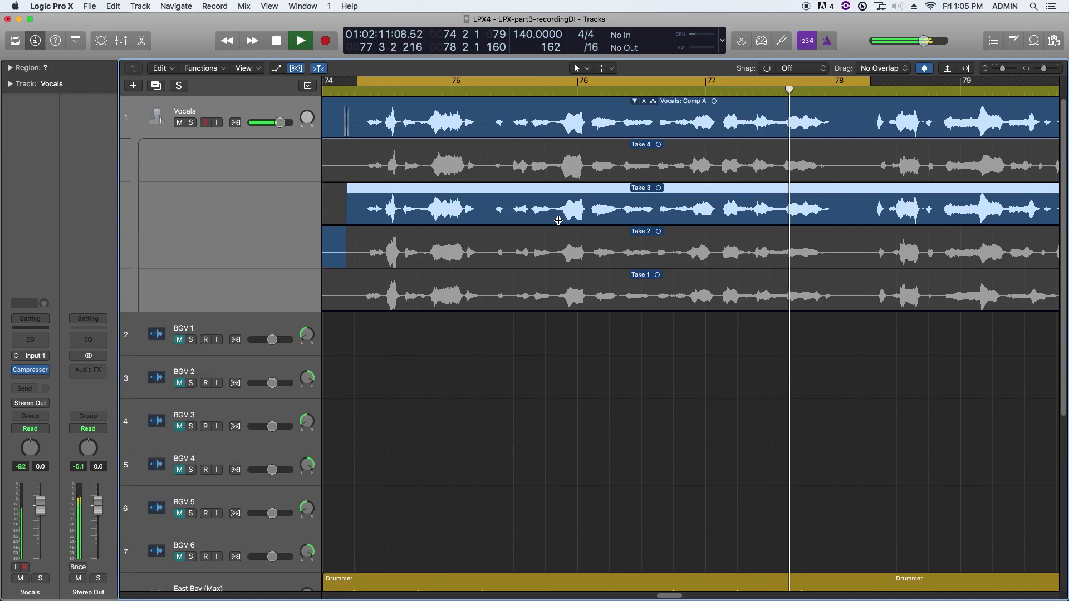
click(527, 250)
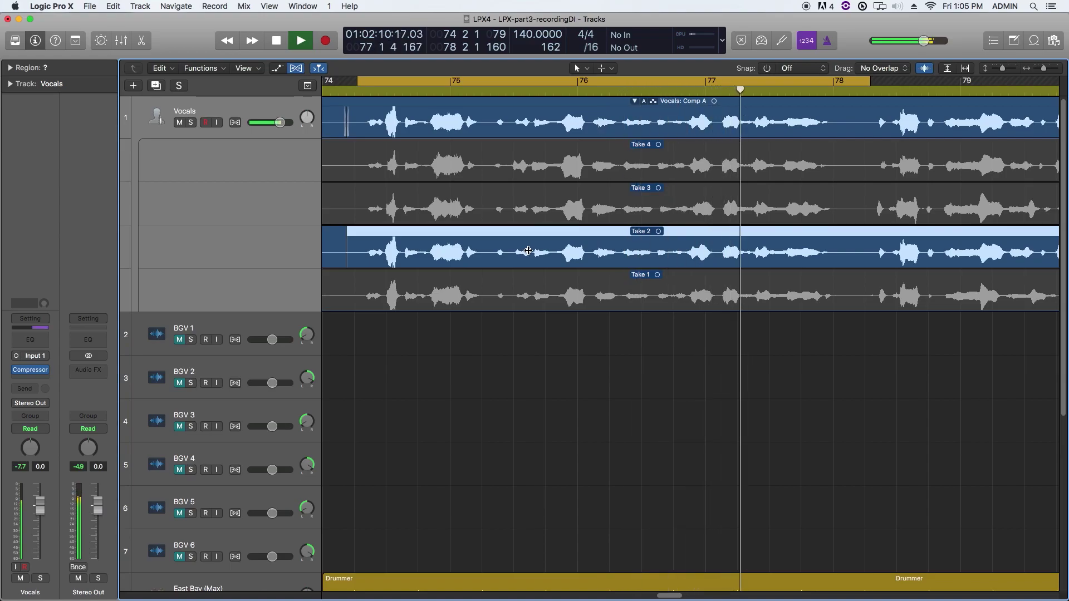
key(space)
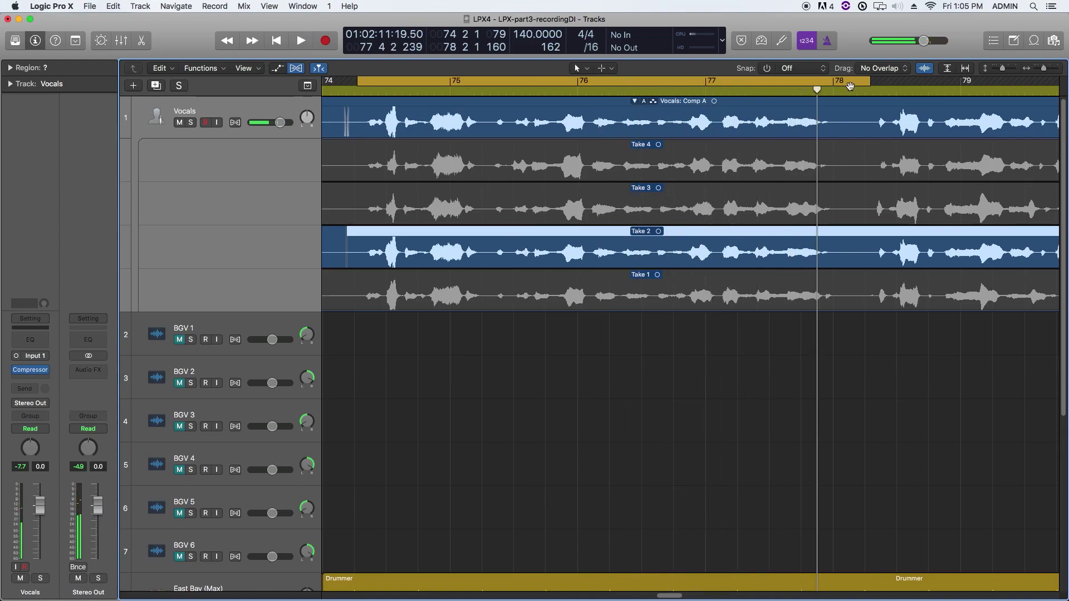
click(423, 295)
key(space)
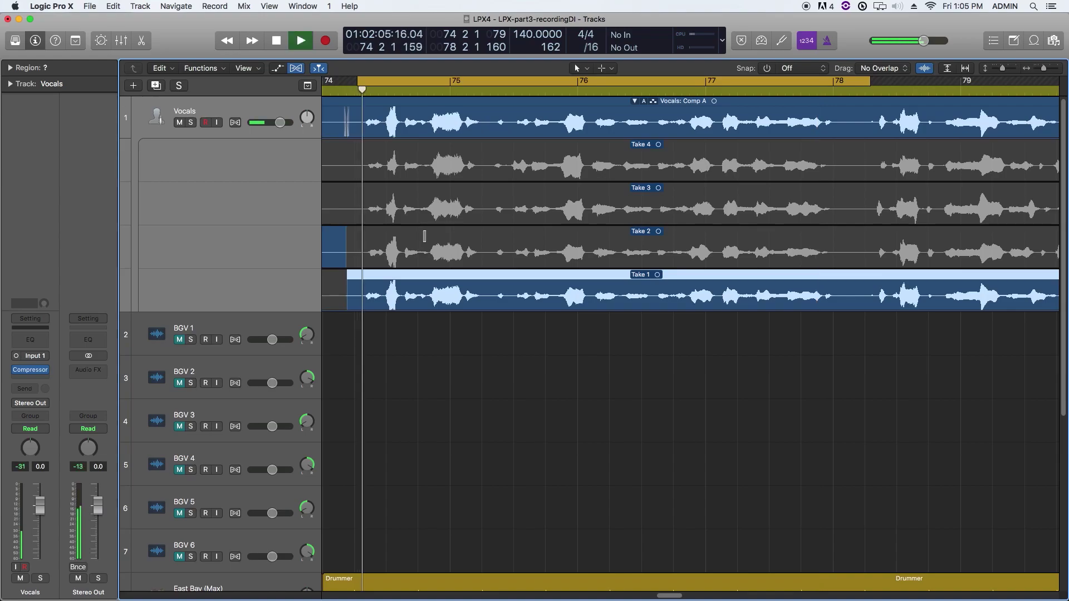
Compare the opening of the bar 74.2 phrase with Take 2, Take 3 and Take 4, keep Take 3, and trim its start slightly
click(409, 246)
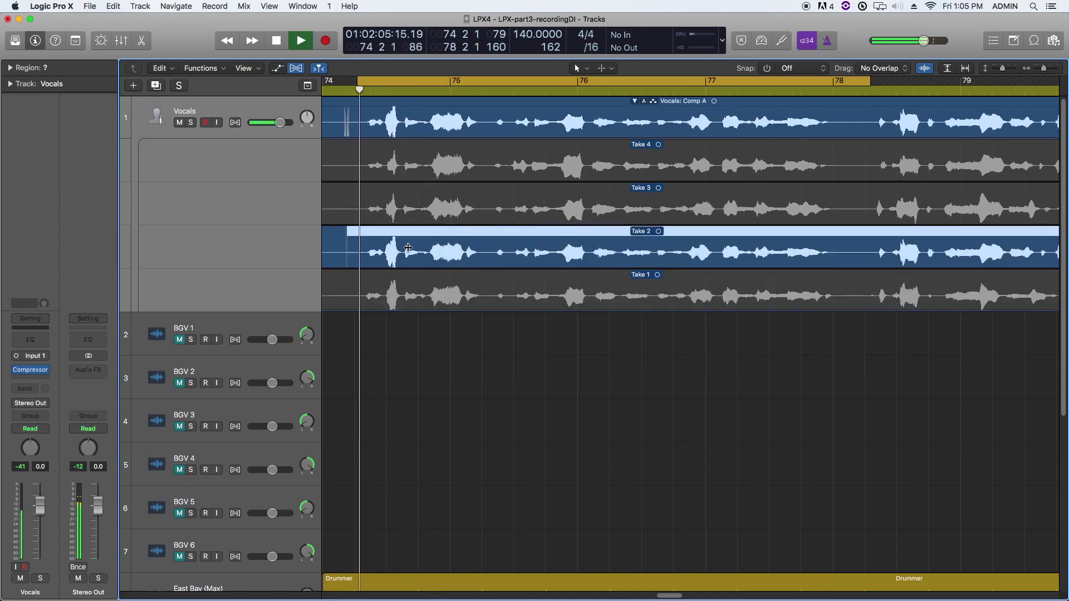
key(space)
click(399, 222)
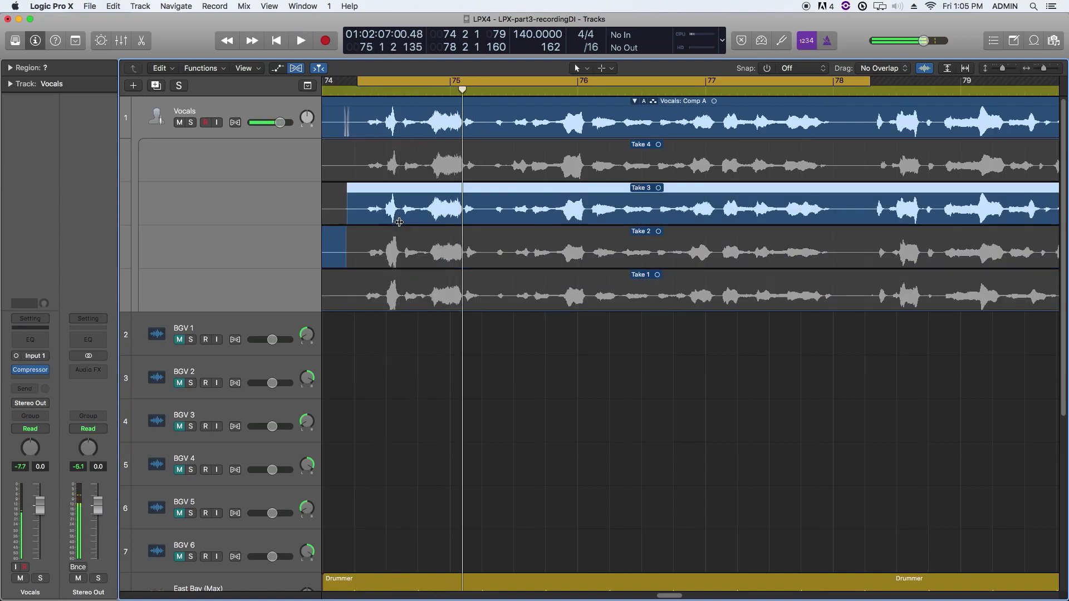
key(space)
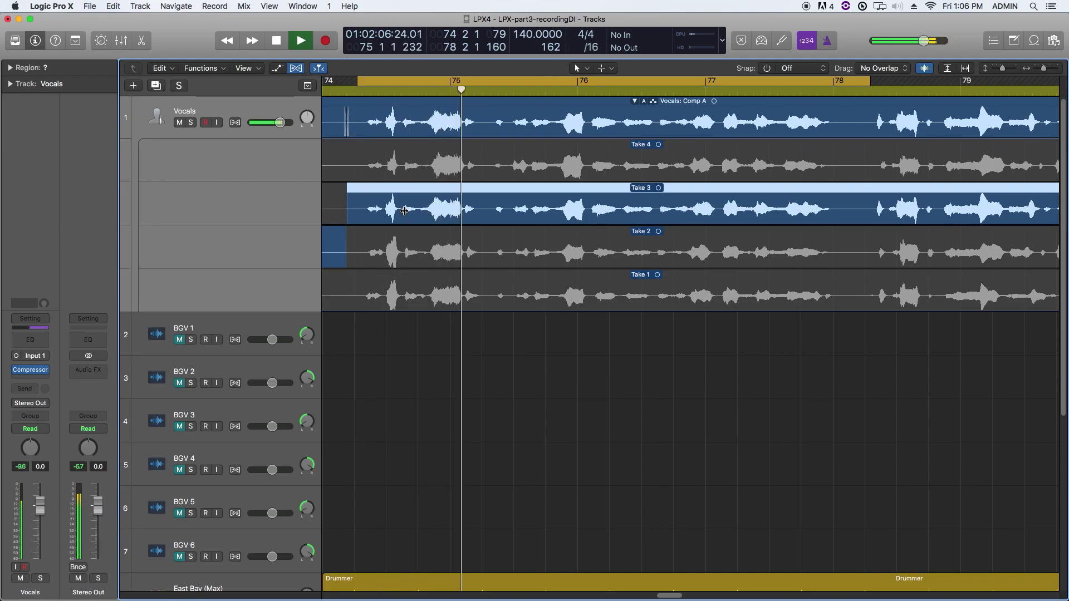
click(399, 179)
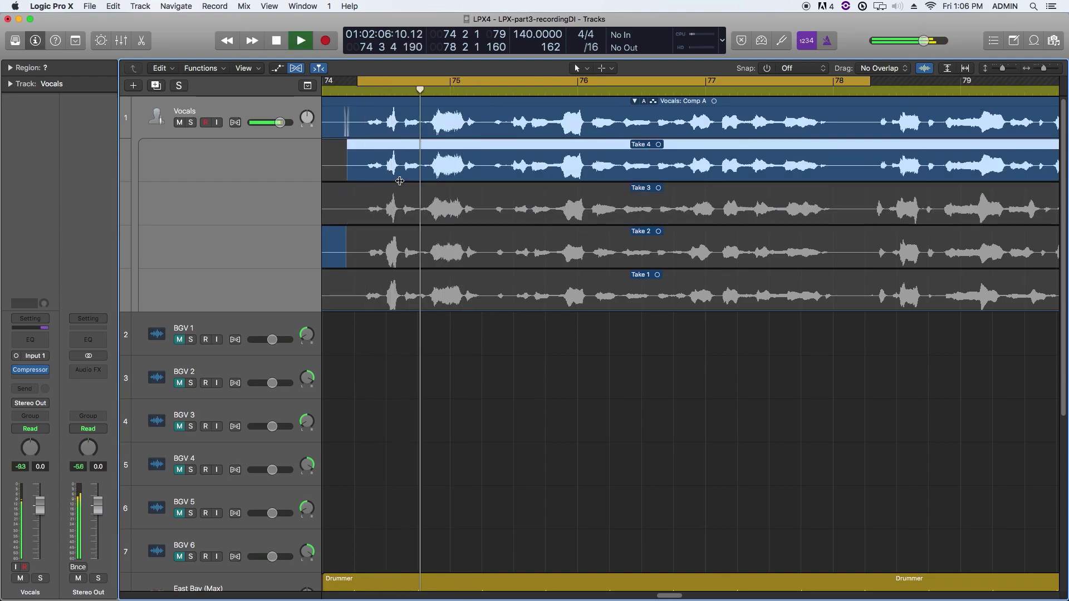
key(space)
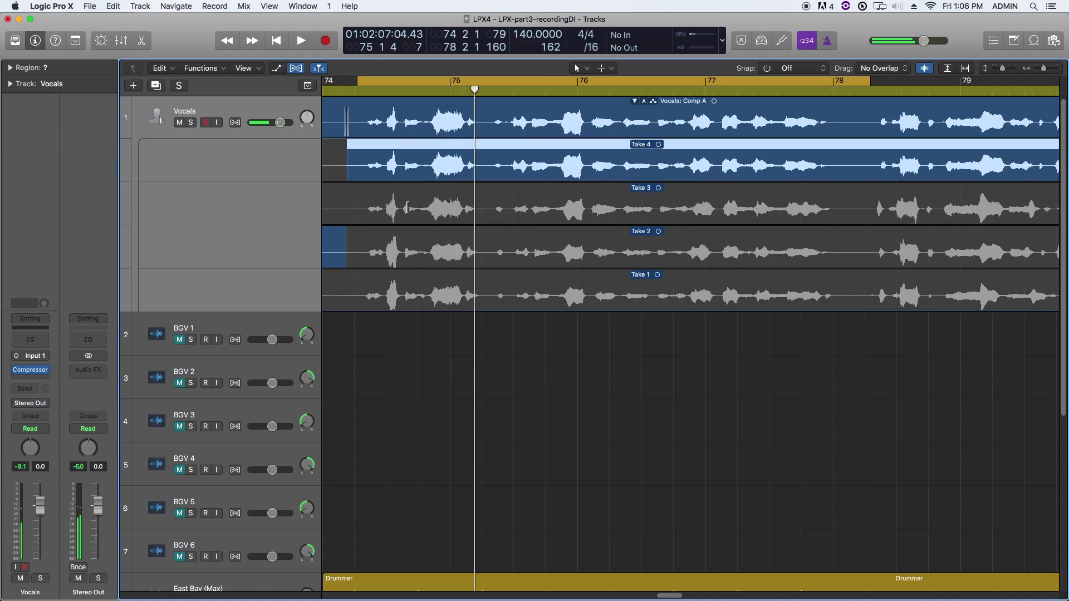
click(405, 208)
key(space)
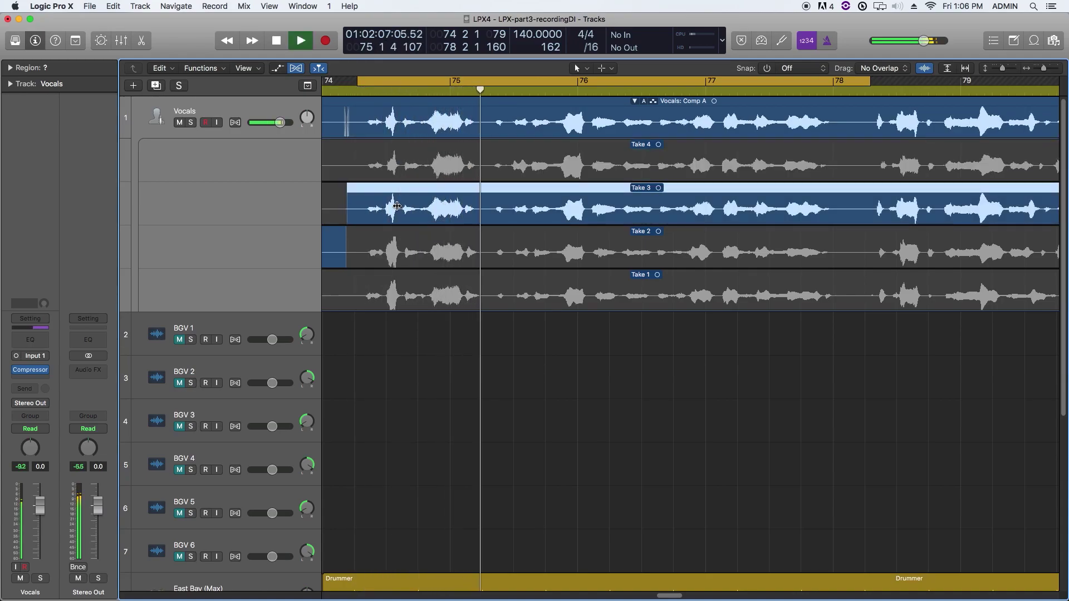
key(space)
drag(348, 210, 352, 210)
Move and shorten the cycle range to run from 75 2 1 191 to 78 1 3 88, and play the section with Take 3
drag(562, 81, 696, 74)
key(space)
scroll(613, 111, right, 3)
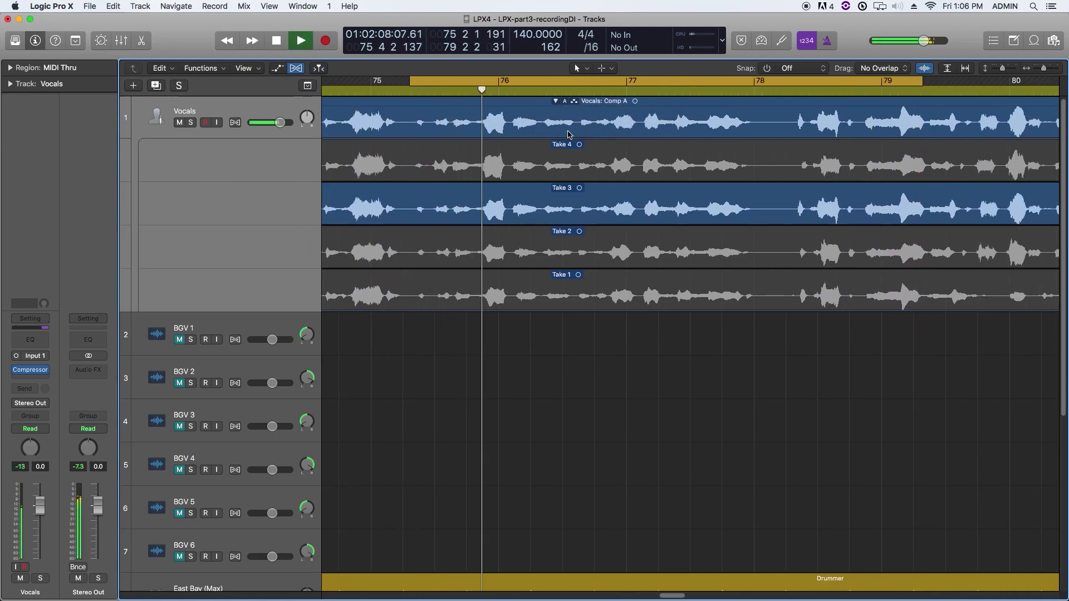
drag(922, 89, 773, 93)
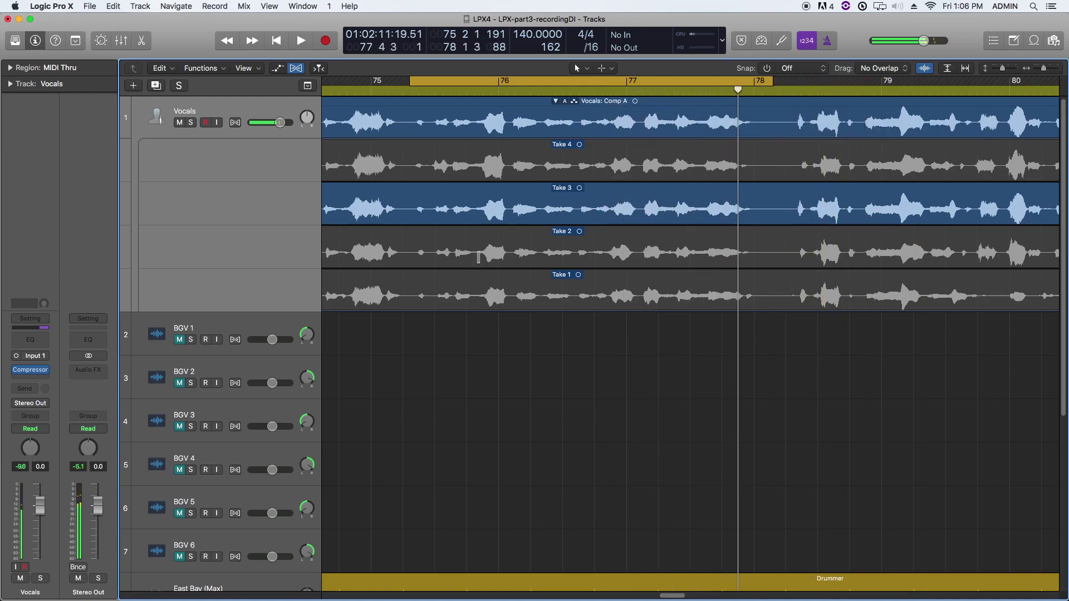
Assign Take 2 to the cycled phrase from 75 2 1 191 to 78 1 3 88 and play it
click(479, 253)
click(420, 212)
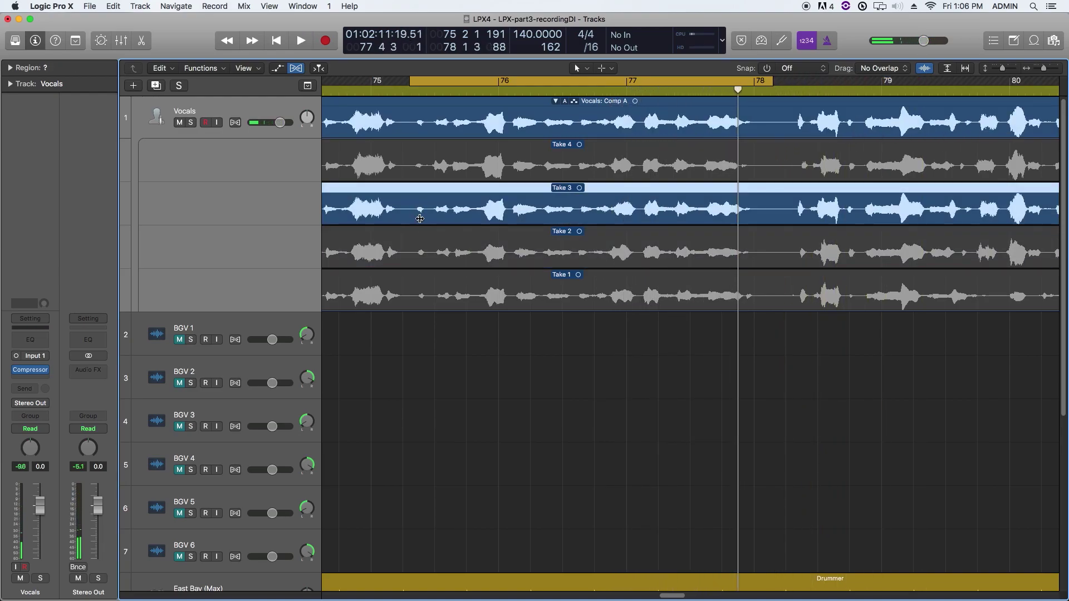
scroll(409, 239, left, 2)
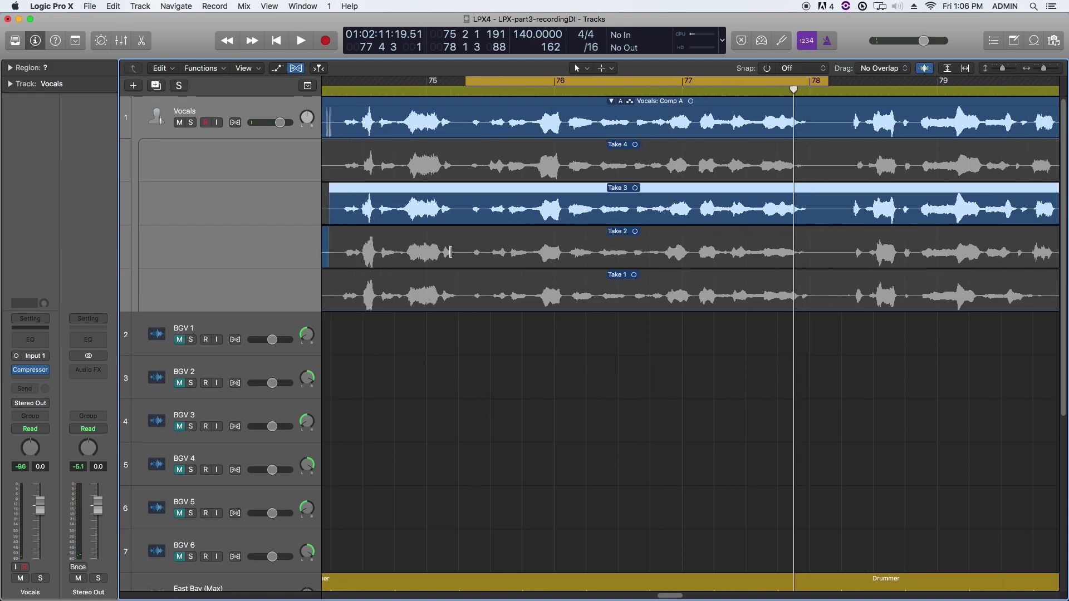
drag(468, 248, 828, 231)
key(space)
scroll(612, 234, right, 1)
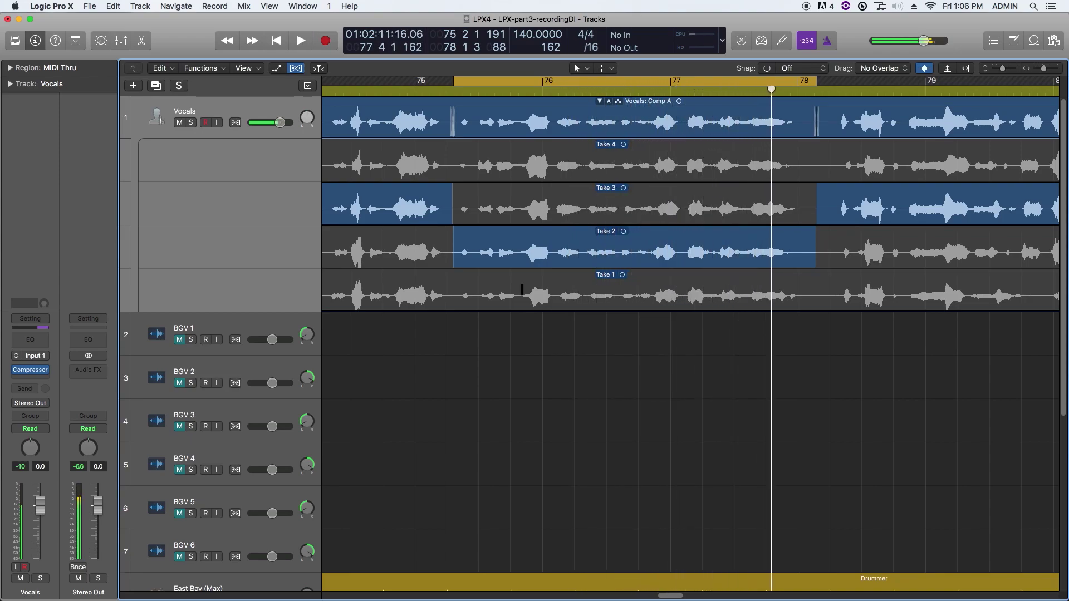
Audition Take 1 and Take 4 on the cycled phrase starting at bar 75.2, and return to Take 2
click(522, 290)
key(space)
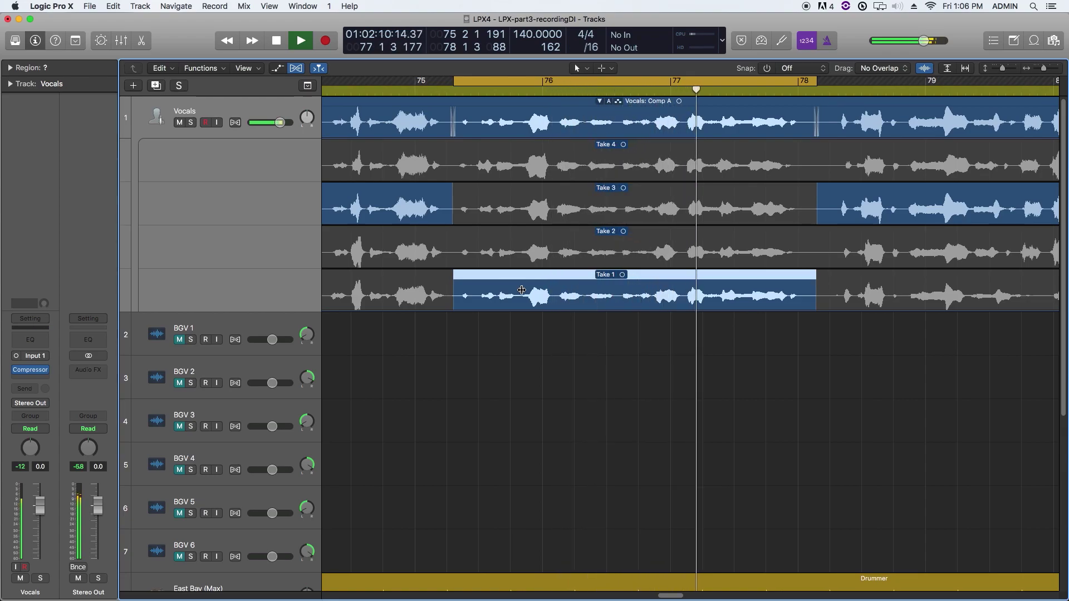
key(space)
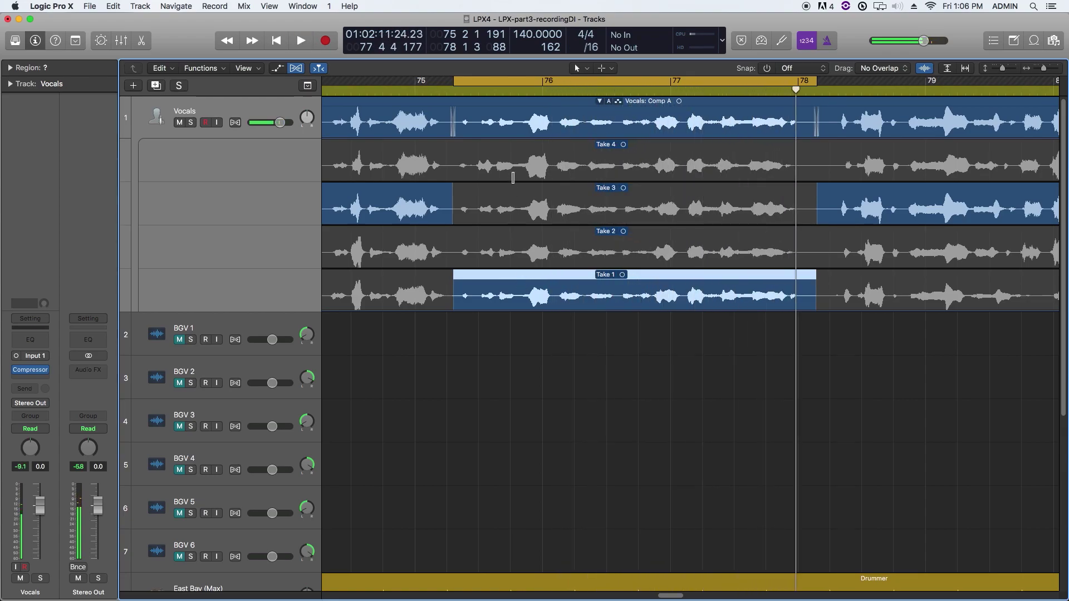
click(513, 177)
key(space)
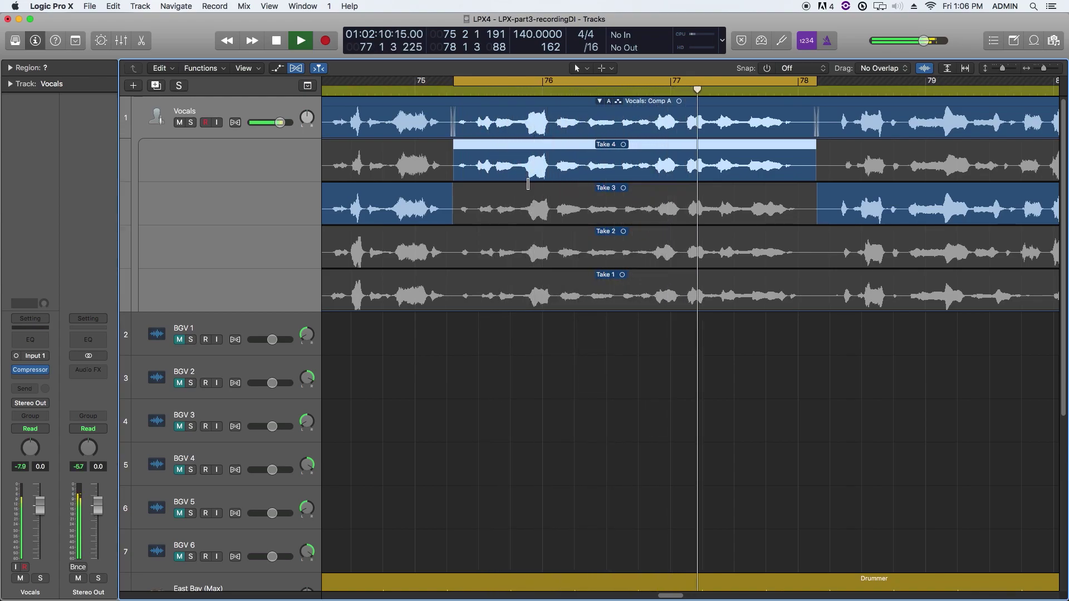
key(space)
click(529, 250)
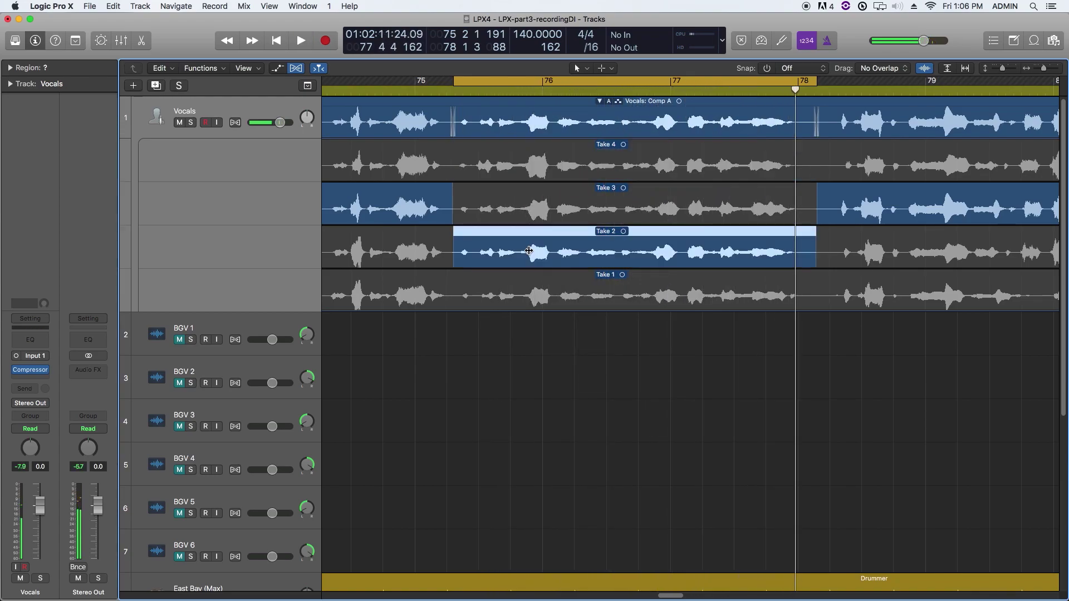
key(space)
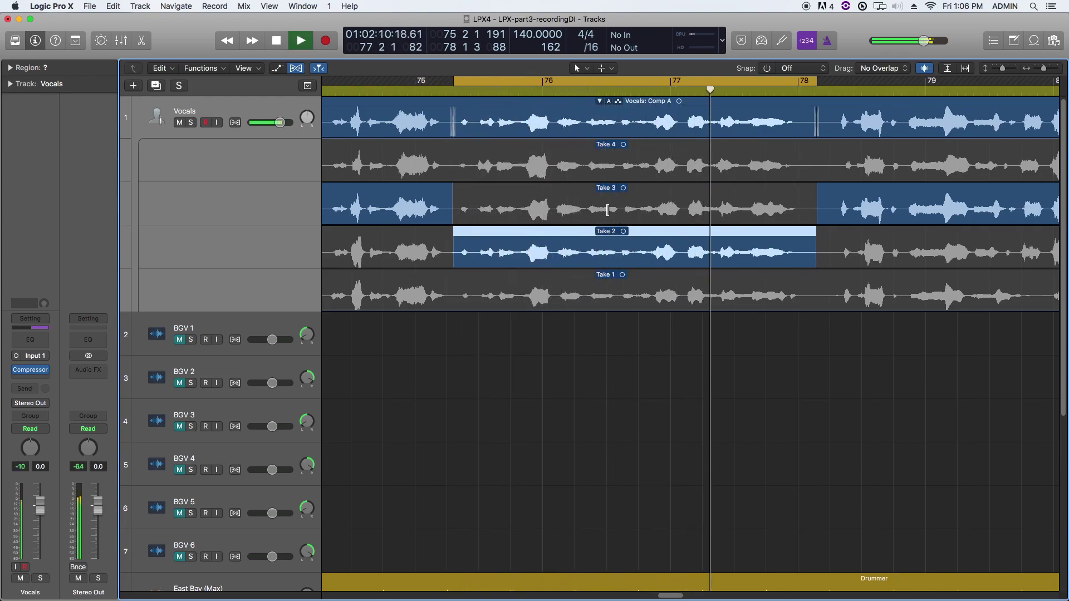
key(space)
Use Take 4 for the end of the phrase, from about bar 77.1 to 78.1, and play the combination
drag(684, 168, 817, 166)
key(space)
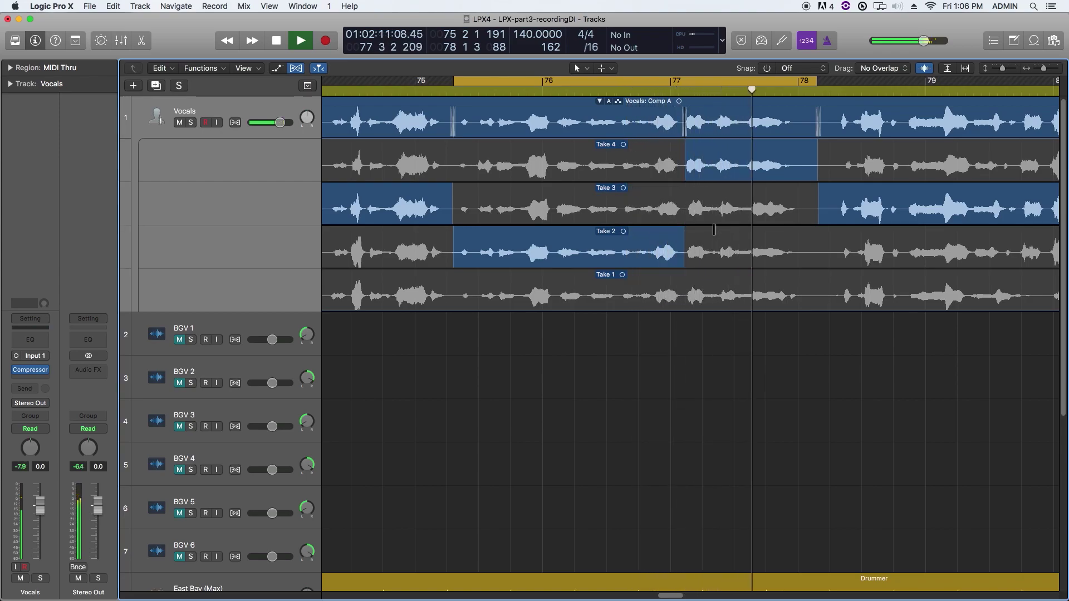
key(space)
Move the cycle range to run from 78 1 4 230 to just past bar 81, and play the phrase with Take 1
scroll(714, 230, right, 10)
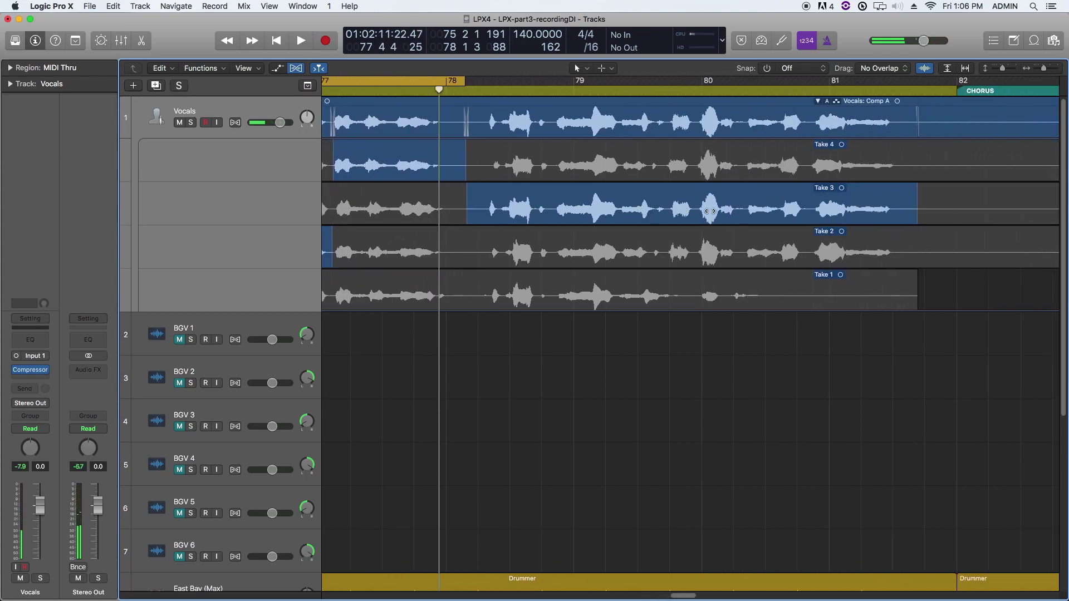
drag(411, 79, 787, 71)
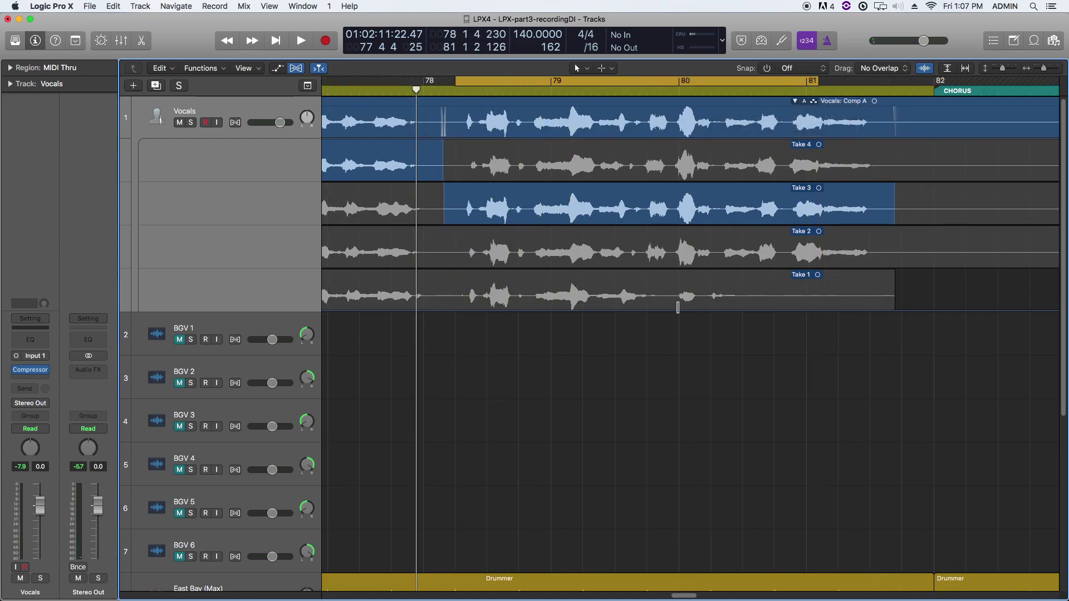
click(622, 302)
key(space)
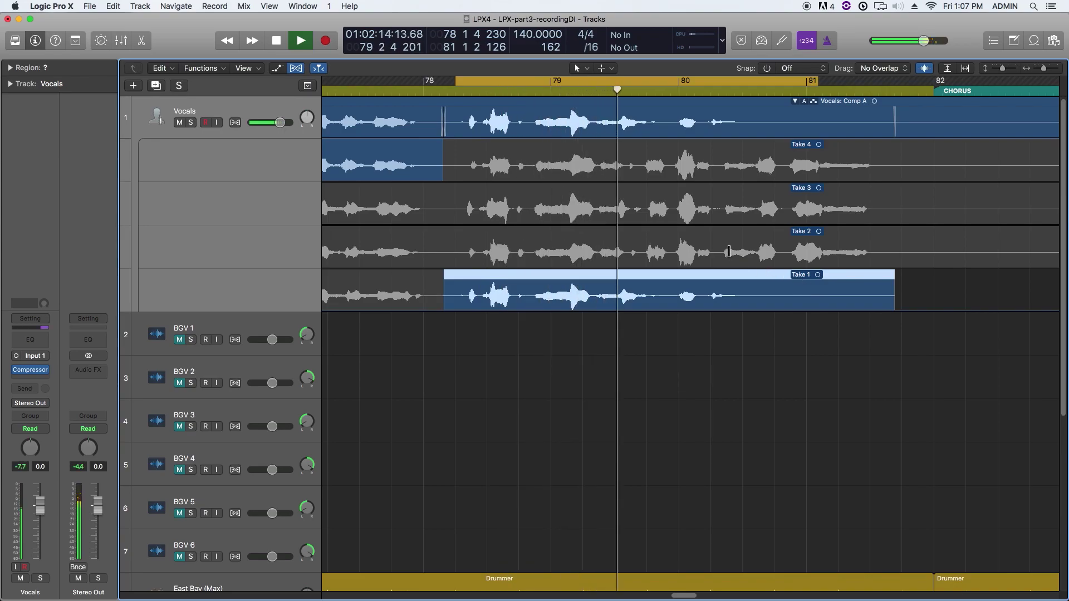
key(space)
Switch the bar 78 phrase to Take 2, extend the cycle end to 81 3 2 165, and play the section
click(703, 252)
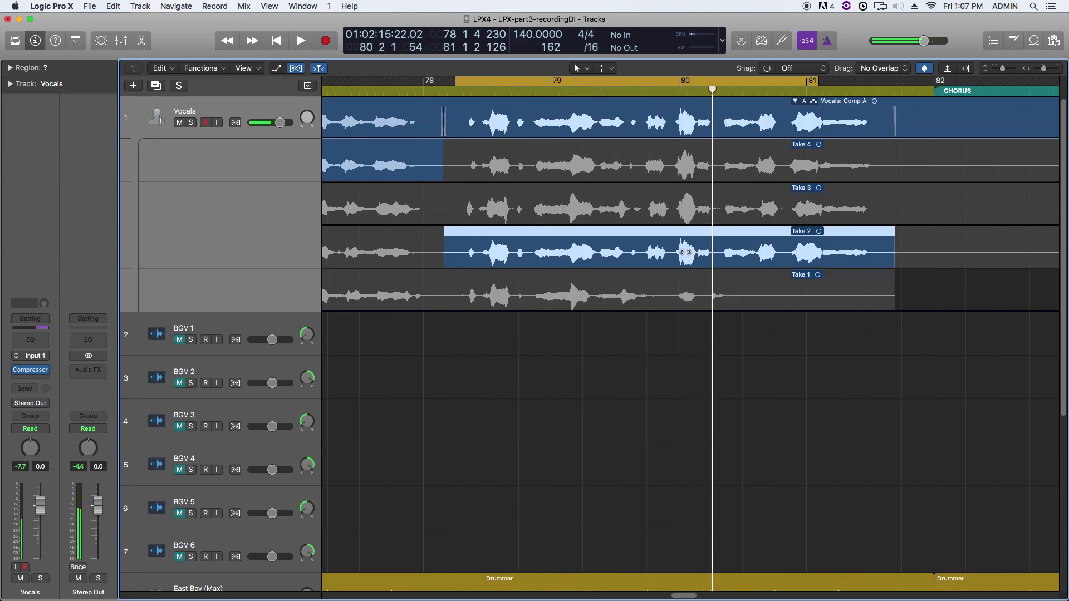
key(space)
drag(819, 81, 884, 80)
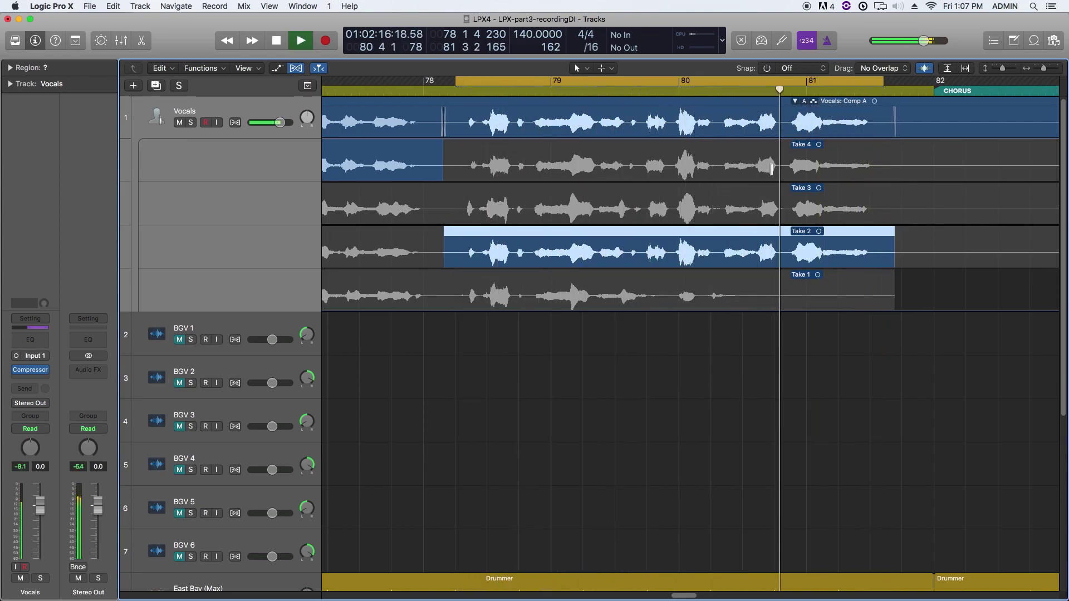
key(space)
key(space)
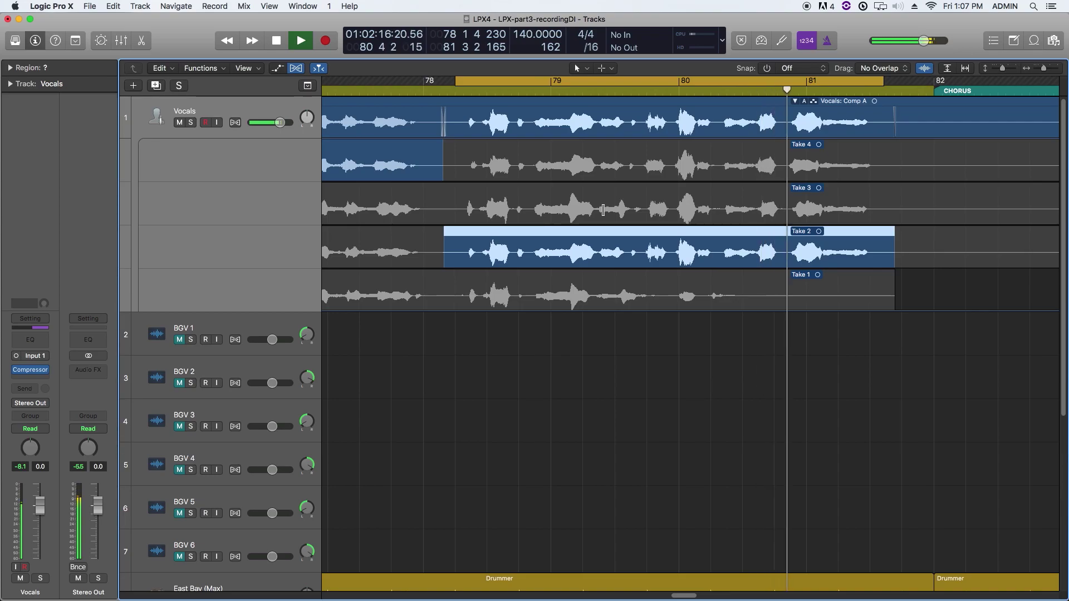
key(space)
Audition Take 3 on the phrase before bar 82's chorus, and switch the whole phrase to Take 4
click(603, 210)
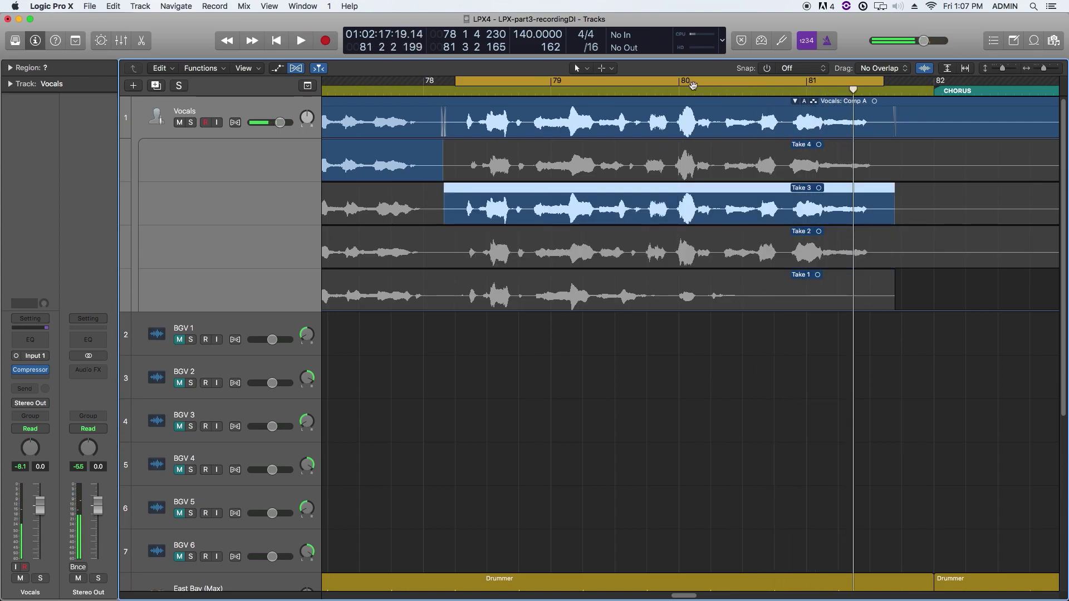
key(space)
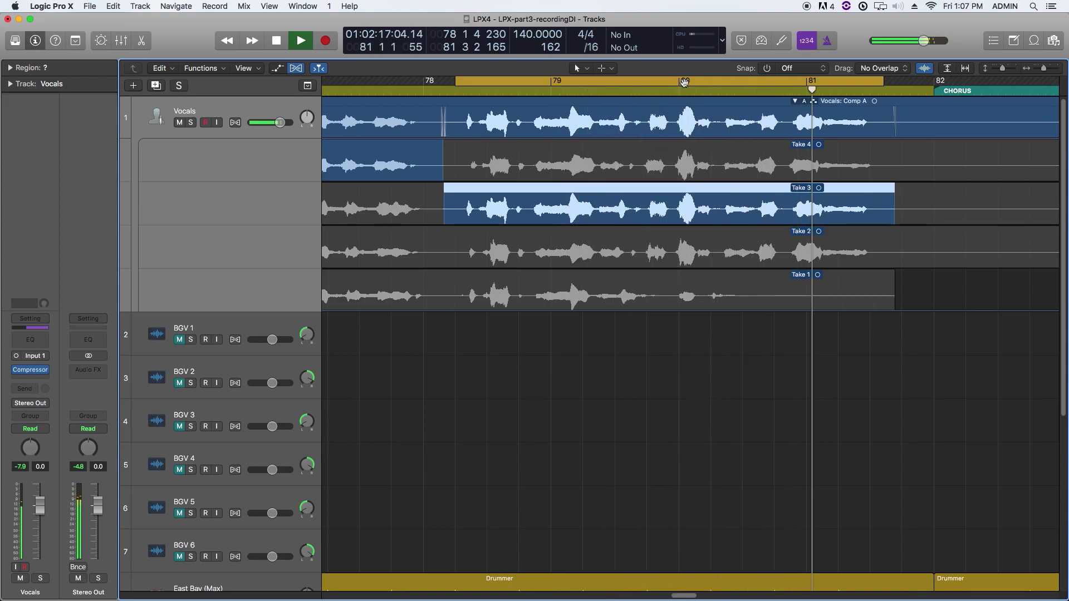
click(681, 164)
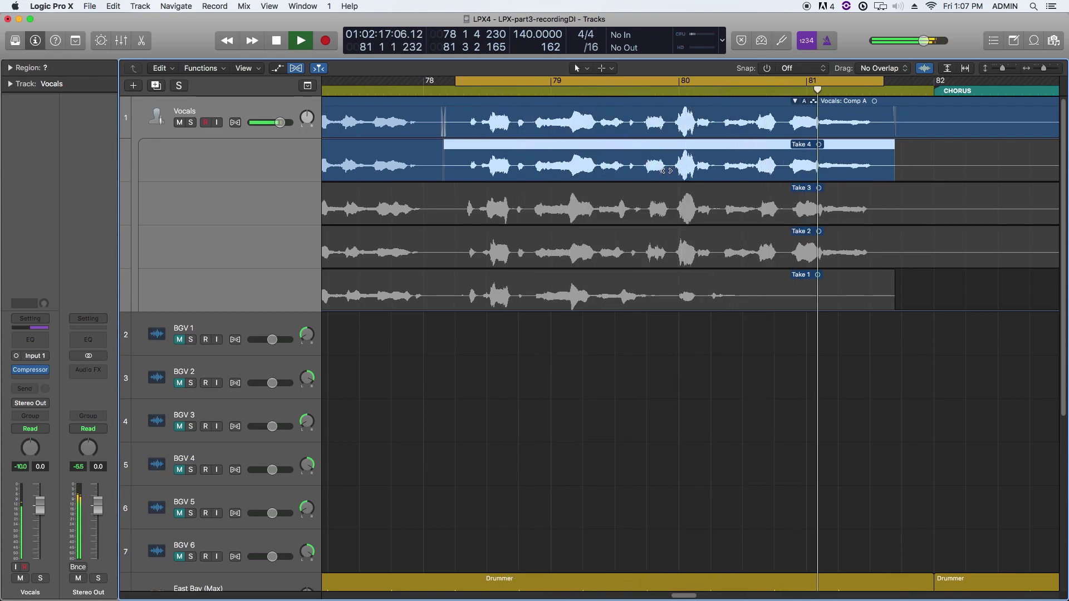
key(space)
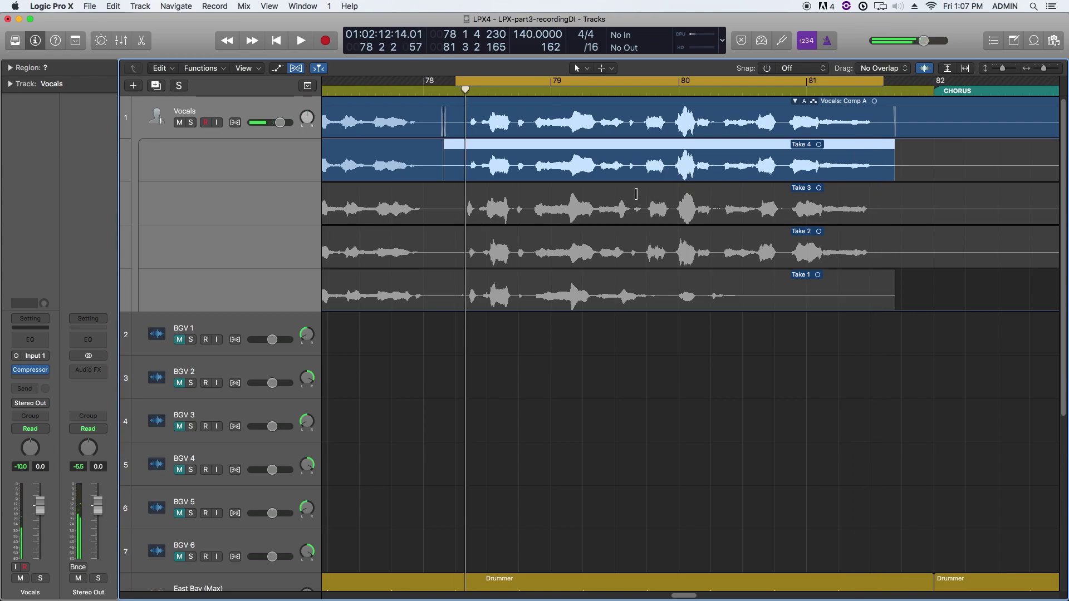
Use Take 2 for the first half of the phrase, from about bar 78.1 to 79.3, and play it
drag(445, 241, 643, 266)
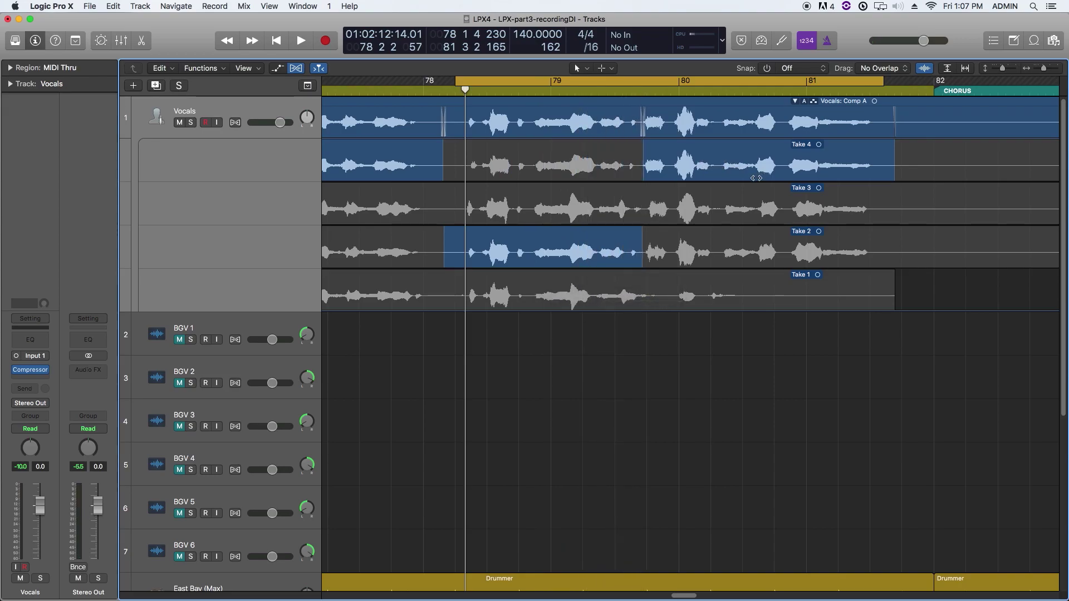
key(space)
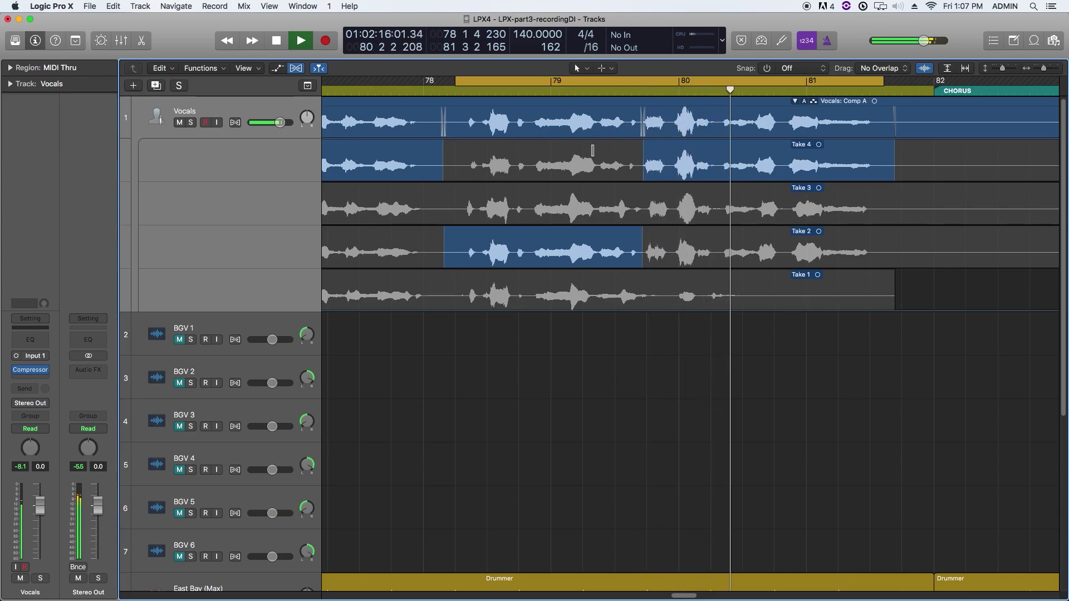
key(space)
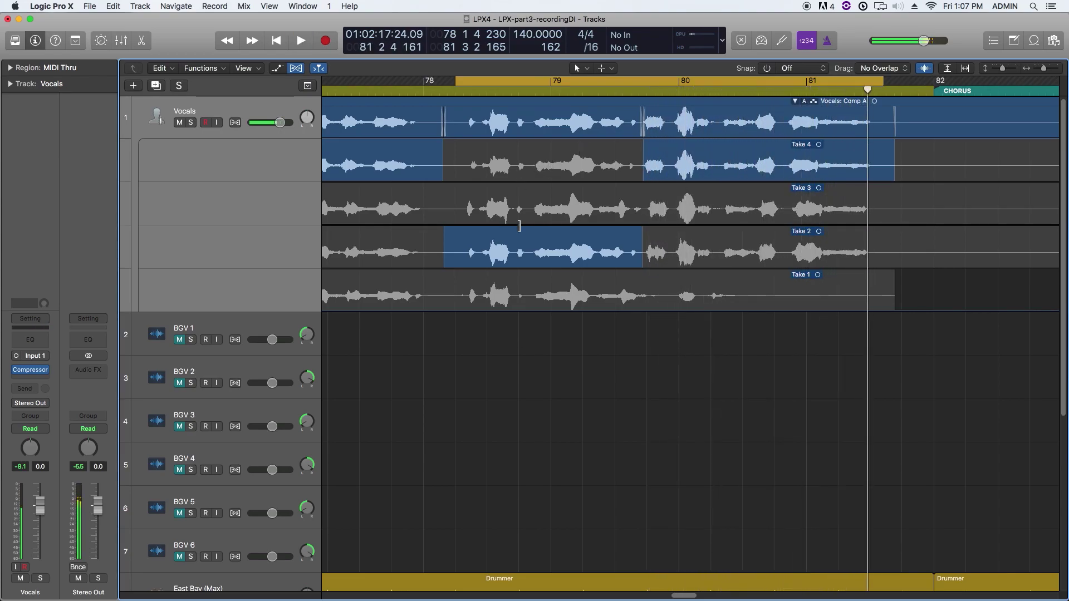
Separate the phrase opening from about bar 78.2 to 78.4, compare Take 4, Take 3 and Take 1 there, and keep Take 3
drag(530, 167, 456, 167)
key(space)
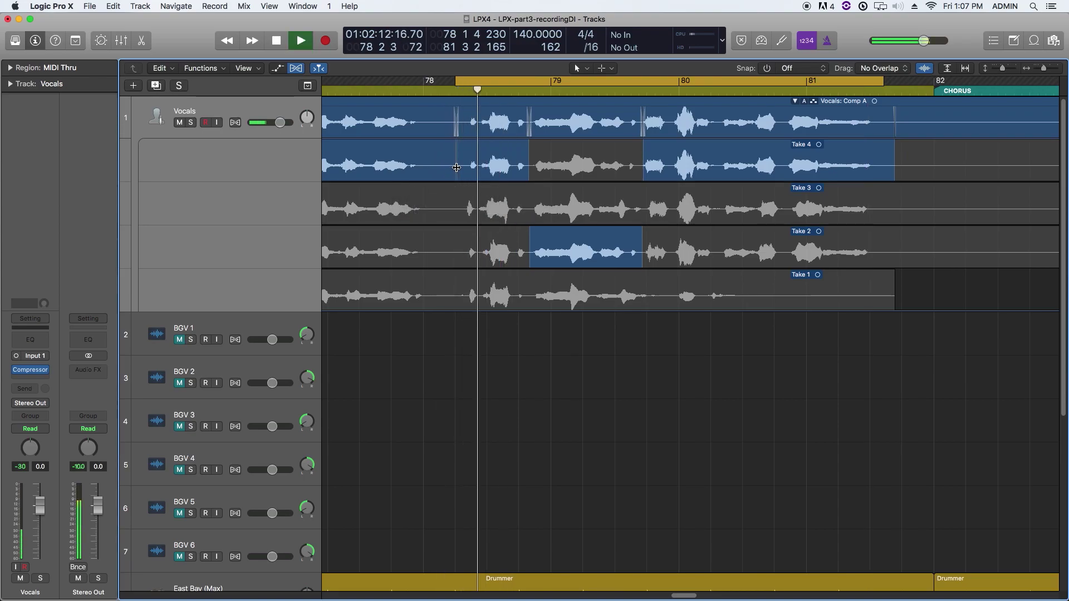
click(482, 203)
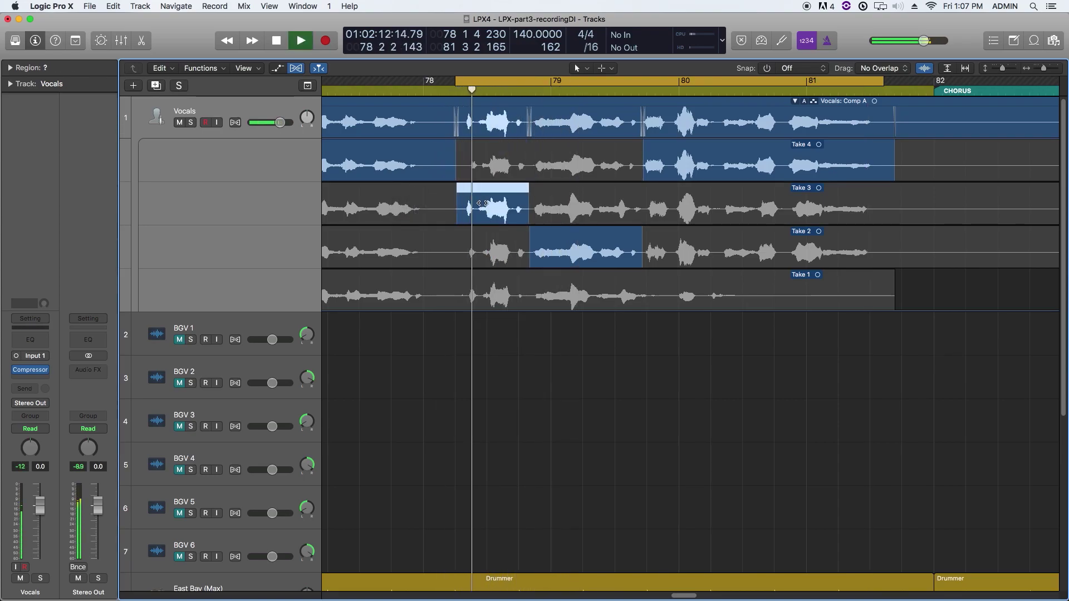
click(486, 303)
click(490, 222)
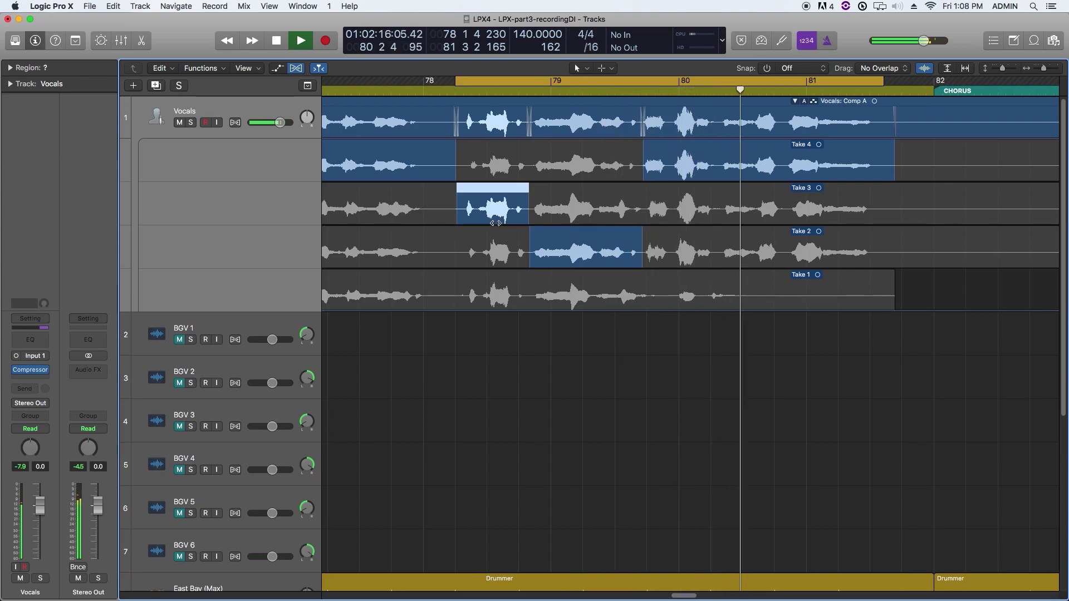
key(space)
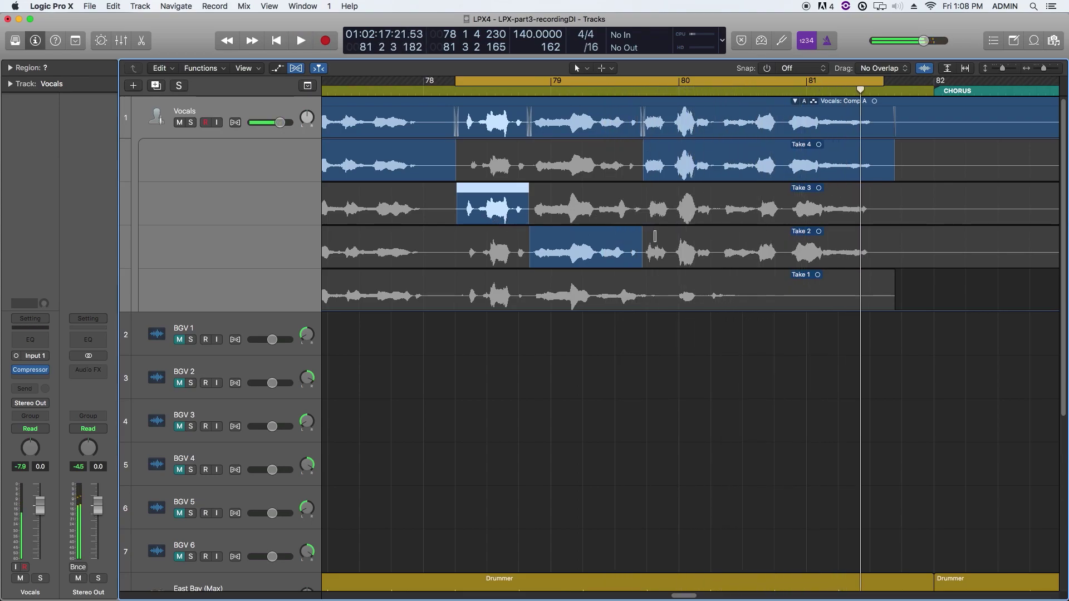
Turn off cycle mode, collapse the Verse 2 vocal take folder, and show the whole arrangement from the intro
key(c)
scroll(655, 237, down, 10)
scroll(655, 236, left, 1)
scroll(655, 240, left, 5)
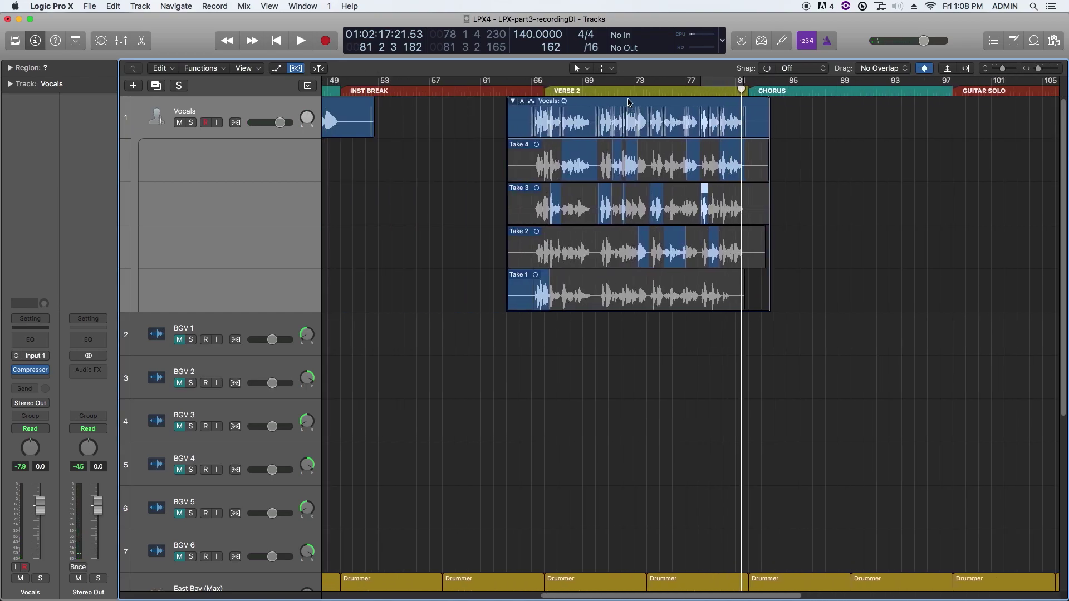
double_click(630, 102)
scroll(621, 131, left, 3)
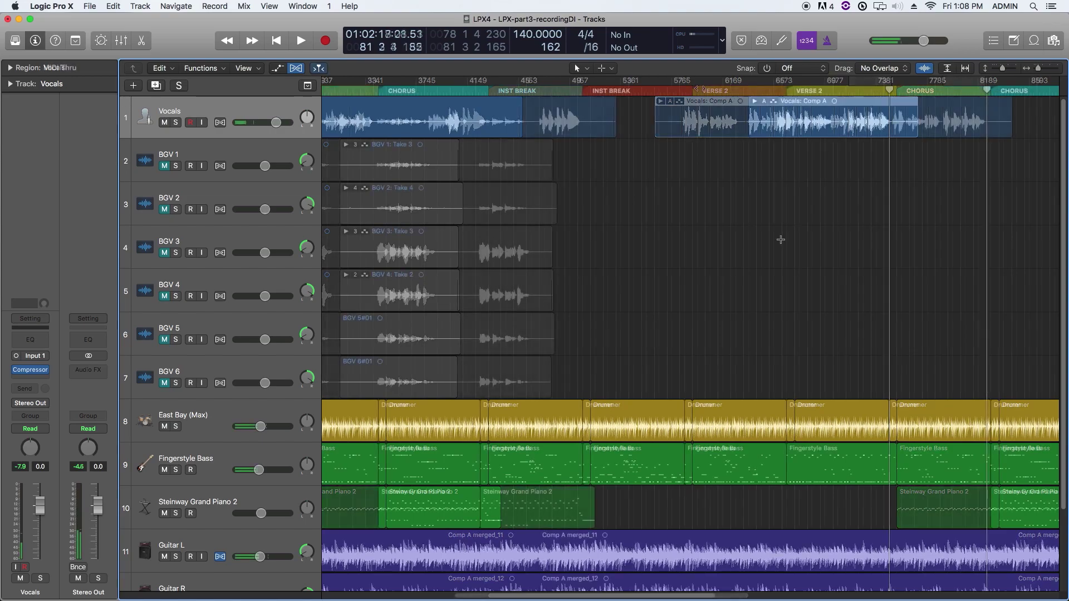
key(super+Left)
key(super+Left)
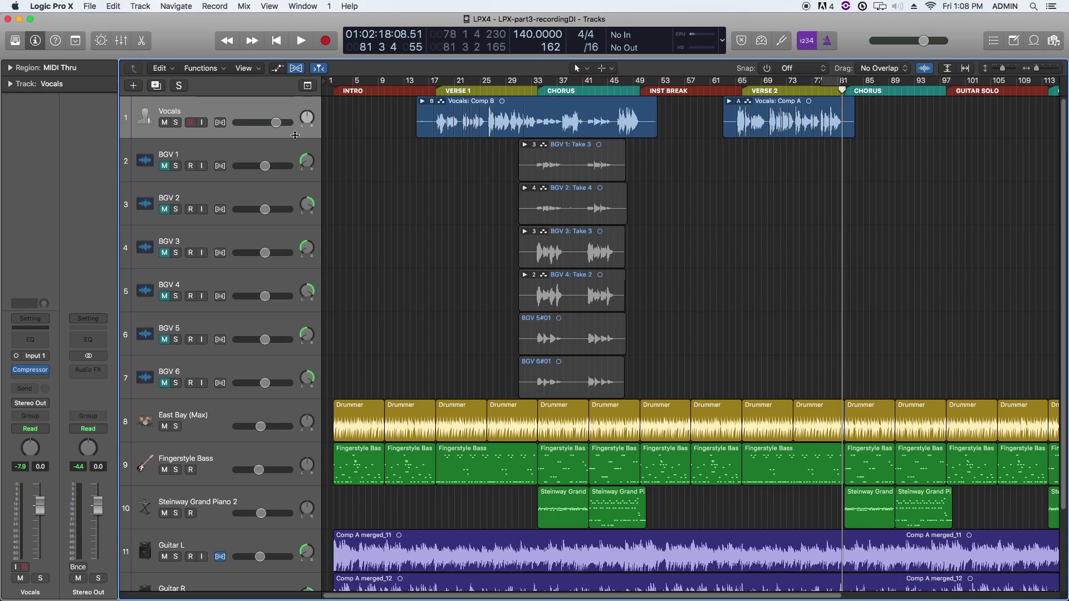
Expand the BGV 4 and BGV 3 take folders to view their takes, and collapse both again
double_click(558, 288)
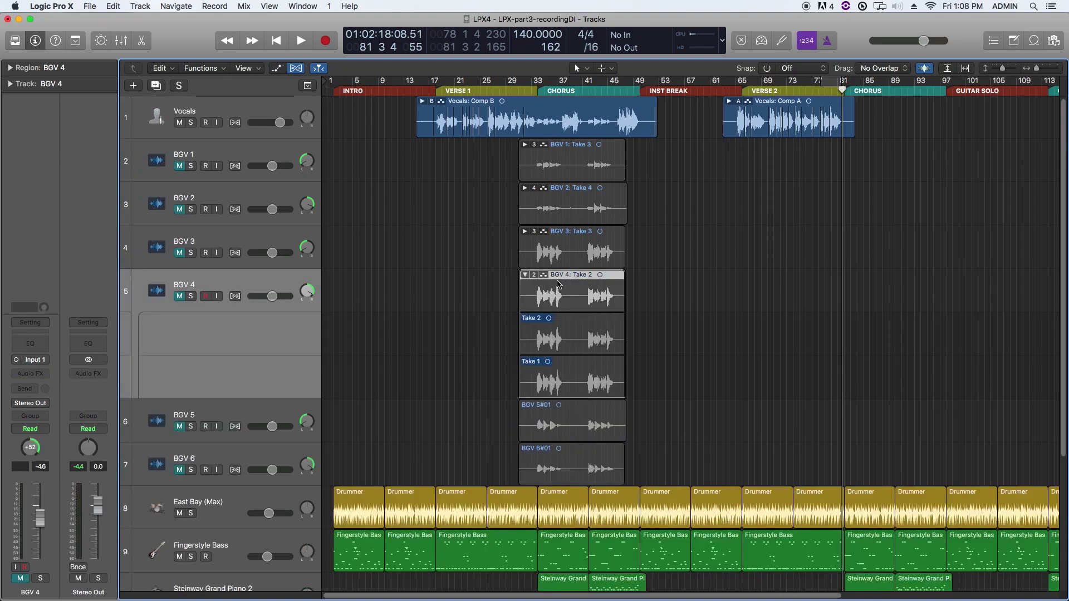
double_click(576, 257)
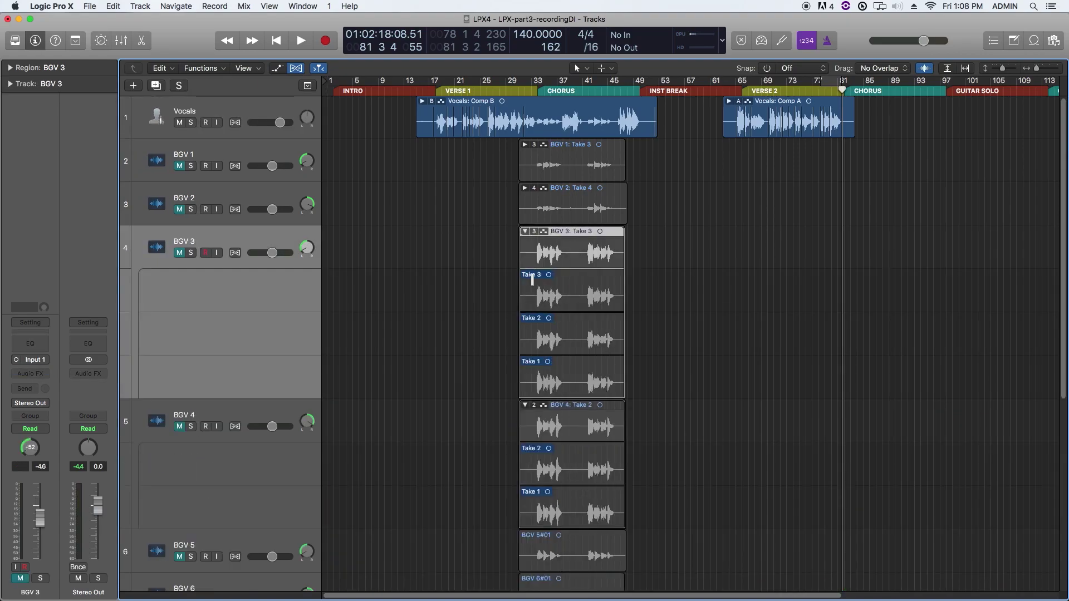
double_click(561, 261)
double_click(564, 298)
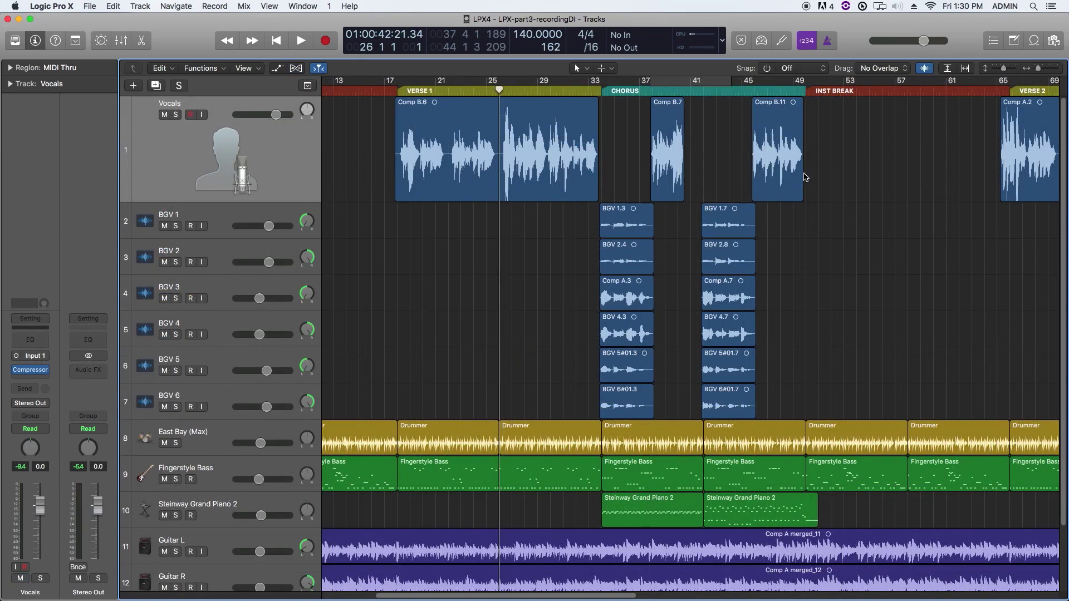
Examine the chorus lead vocal and BGV regions between bars 33 and 49 by selecting them together, and clear the selection
scroll(806, 177, right, 5)
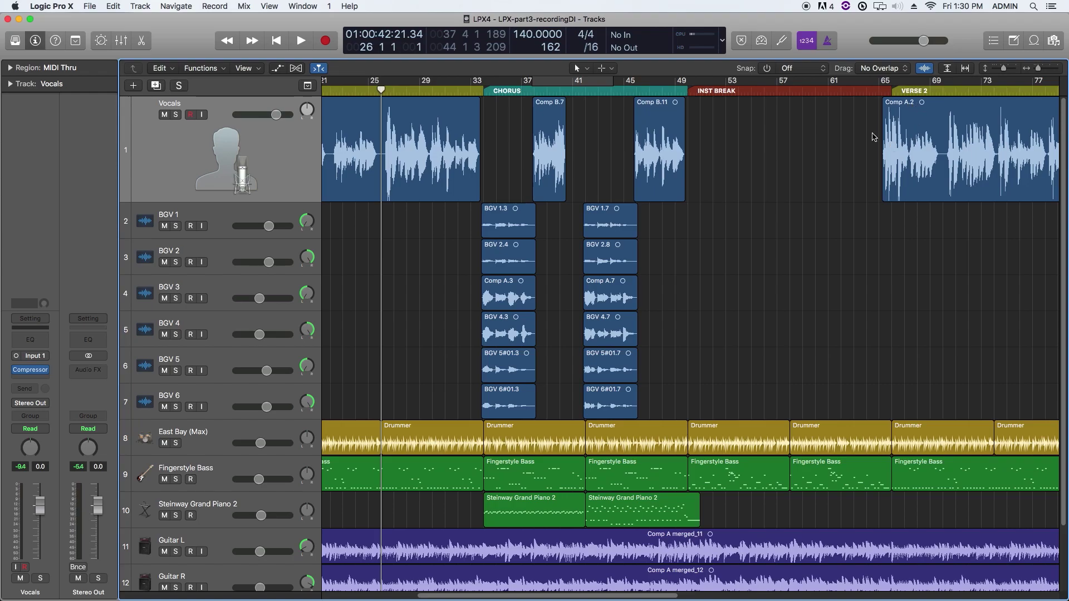
drag(663, 234, 499, 414)
click(452, 346)
drag(464, 234, 689, 404)
drag(722, 181, 476, 398)
click(448, 338)
drag(506, 154, 754, 406)
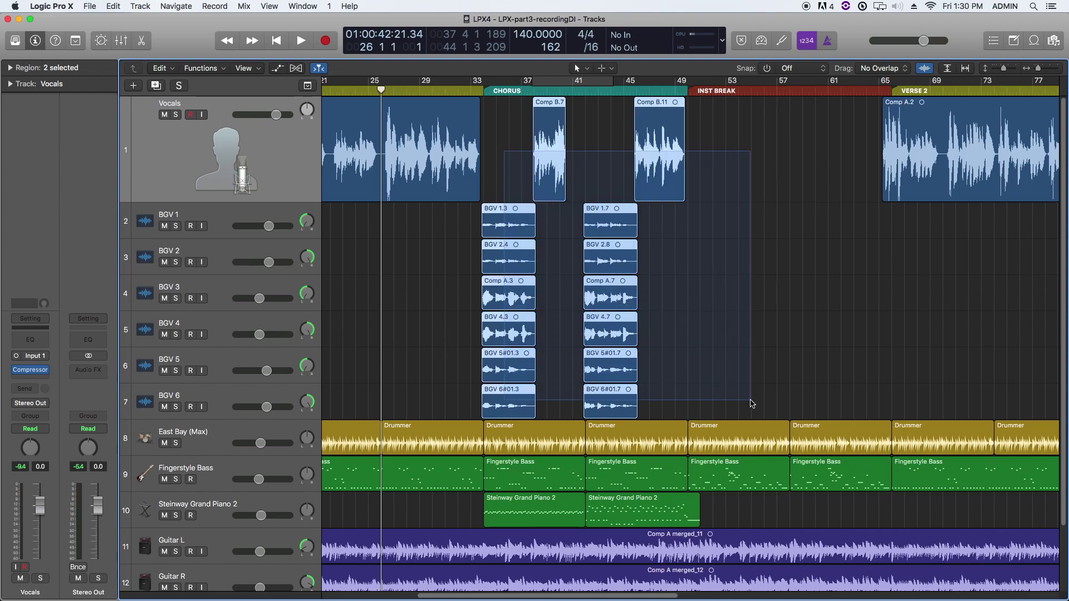
click(752, 361)
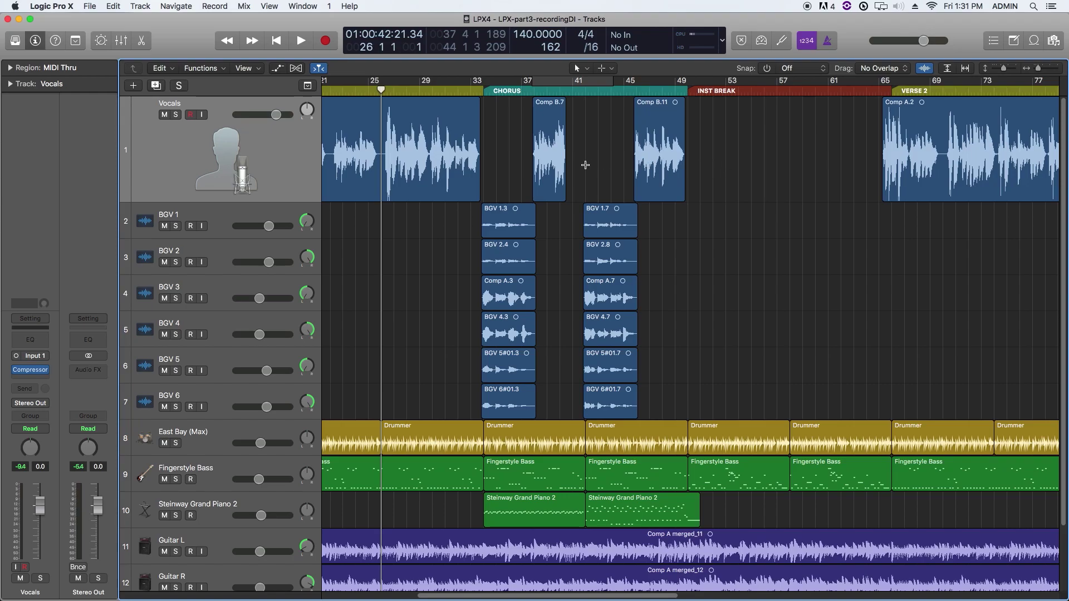
Play the song through the chorus up to about bar 50 to hear the lead vocal and BGV regions together
key(super+Left)
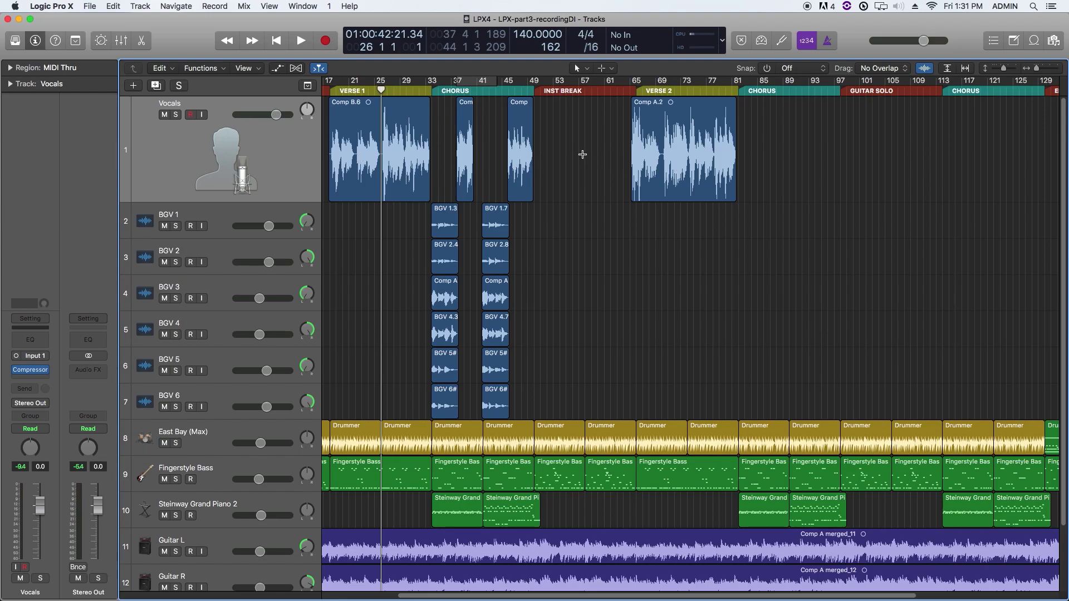
key(super+Right)
key(super+Right)
key(space)
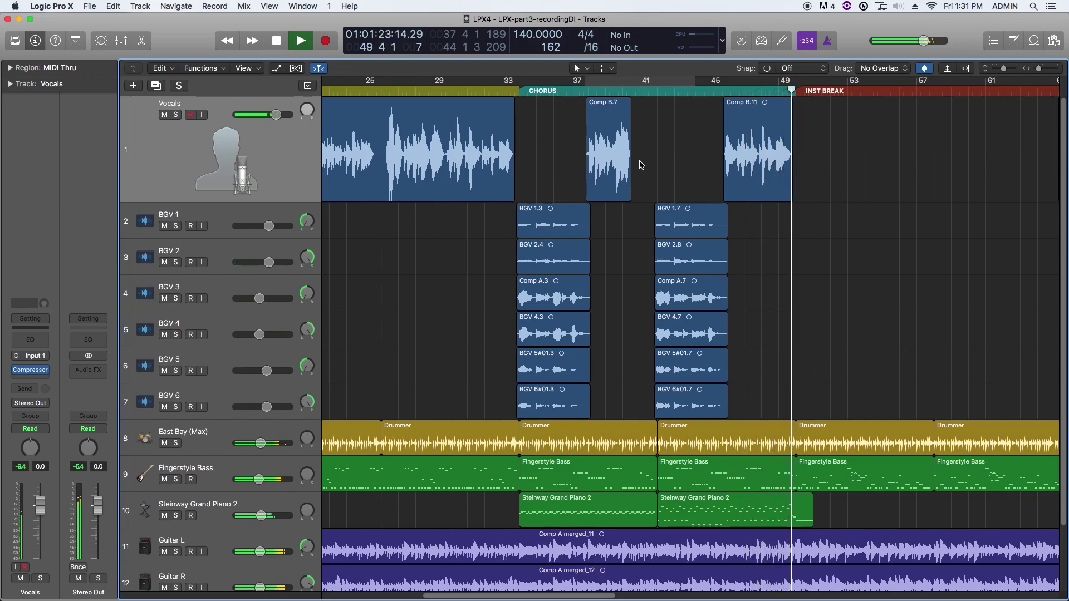
drag(495, 217, 778, 397)
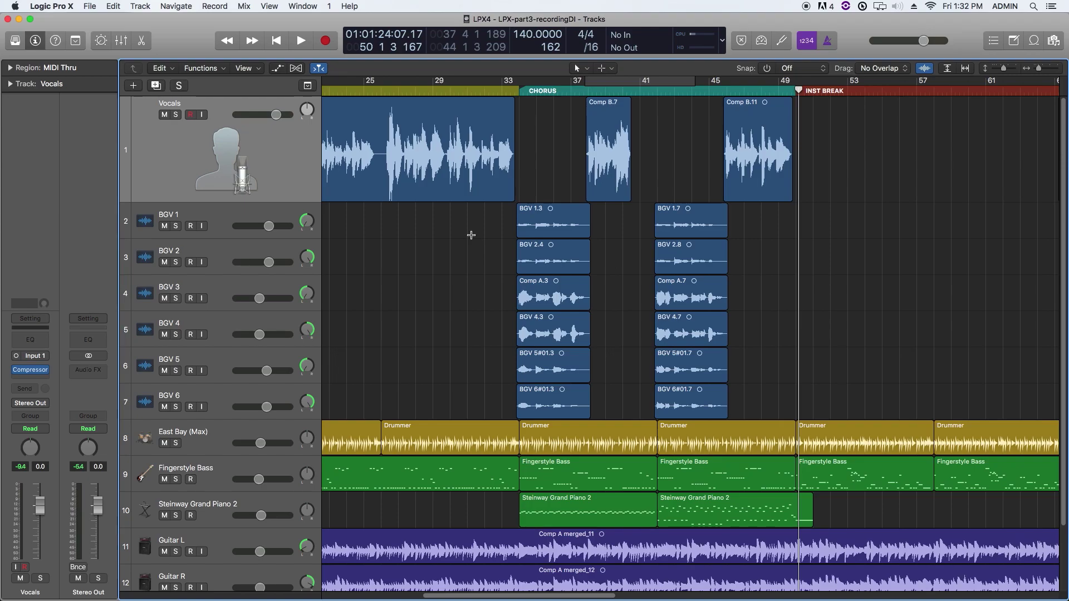
Fit the whole arrangement in view and place the playhead at about bar 19 in Verse 1
key(z)
click(261, 148)
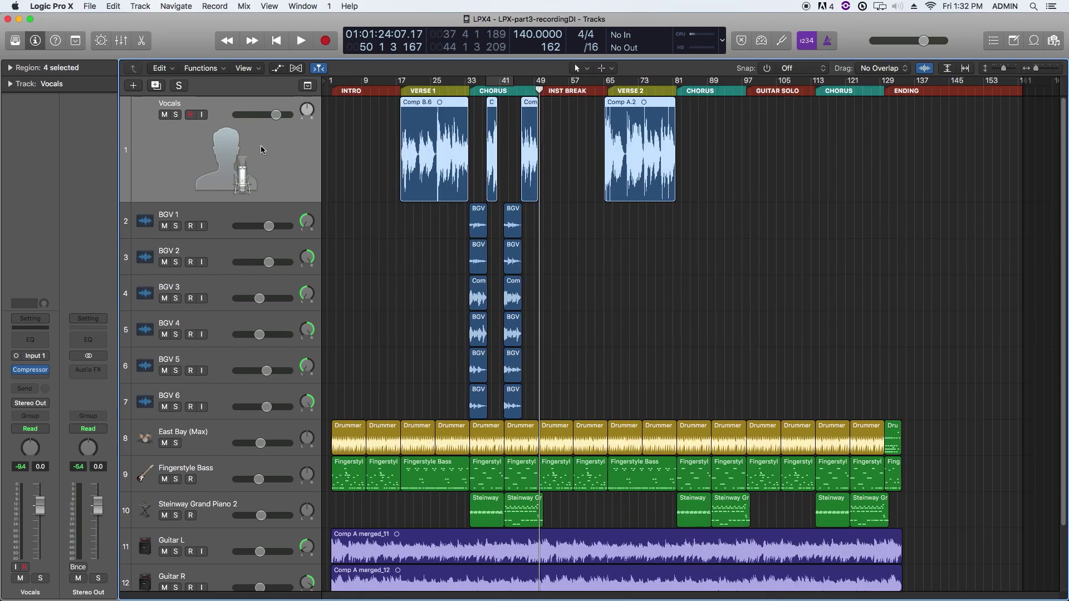
click(577, 167)
click(405, 92)
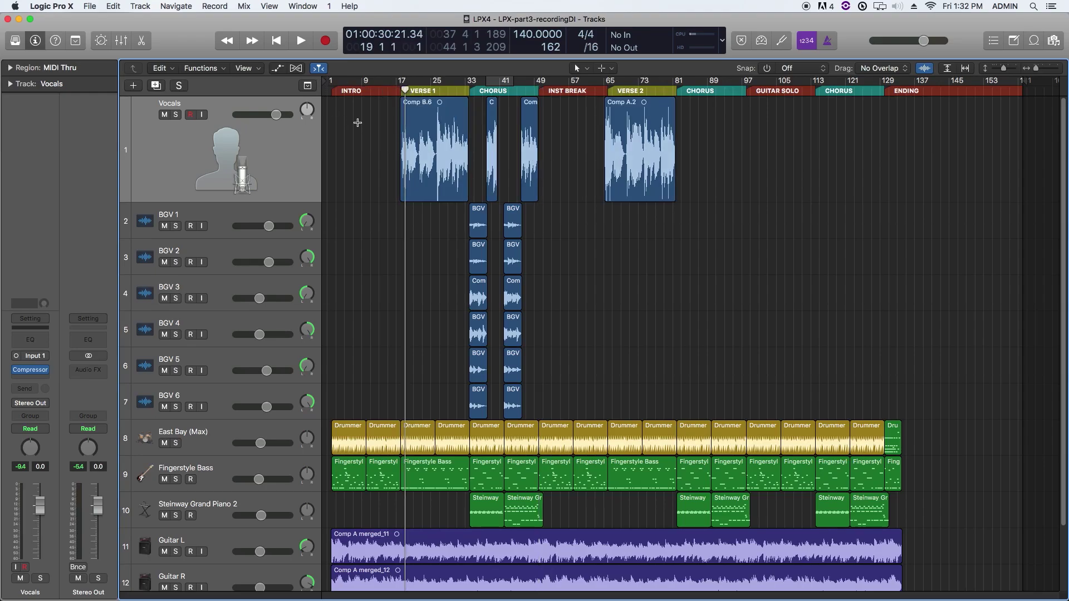
Enlarge the Verse 1 area of the arrangement and select all regions on the Vocals track
key(super+Right)
key(super+Right)
key(super+Right)
key(super+Right)
key(super+Right)
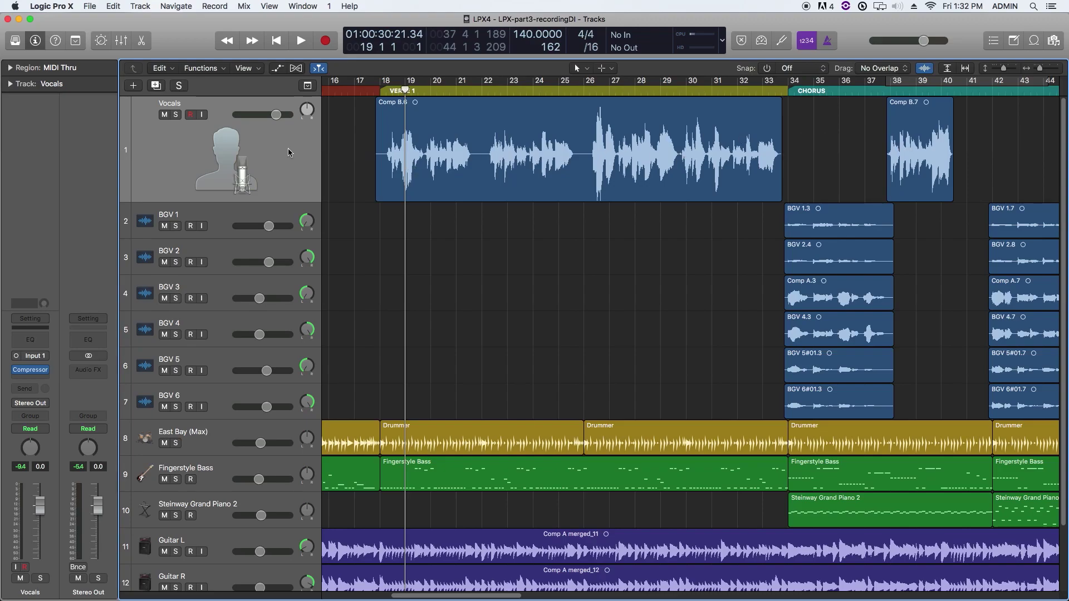
click(265, 152)
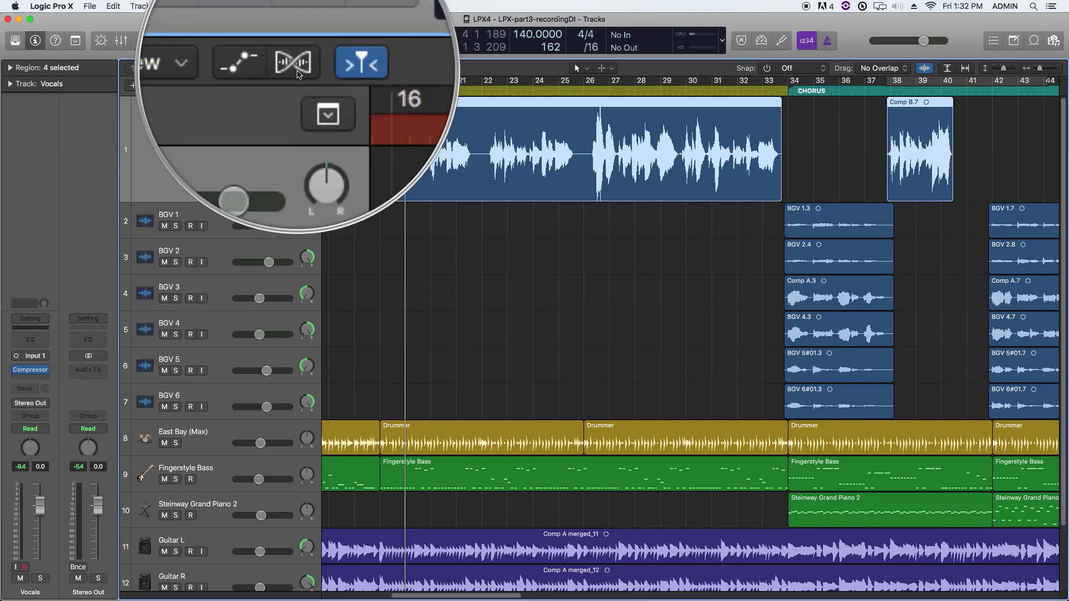
Show the Flex controls, enable Flex on the Vocals track, and set its flex mode to Flex Pitch
click(296, 68)
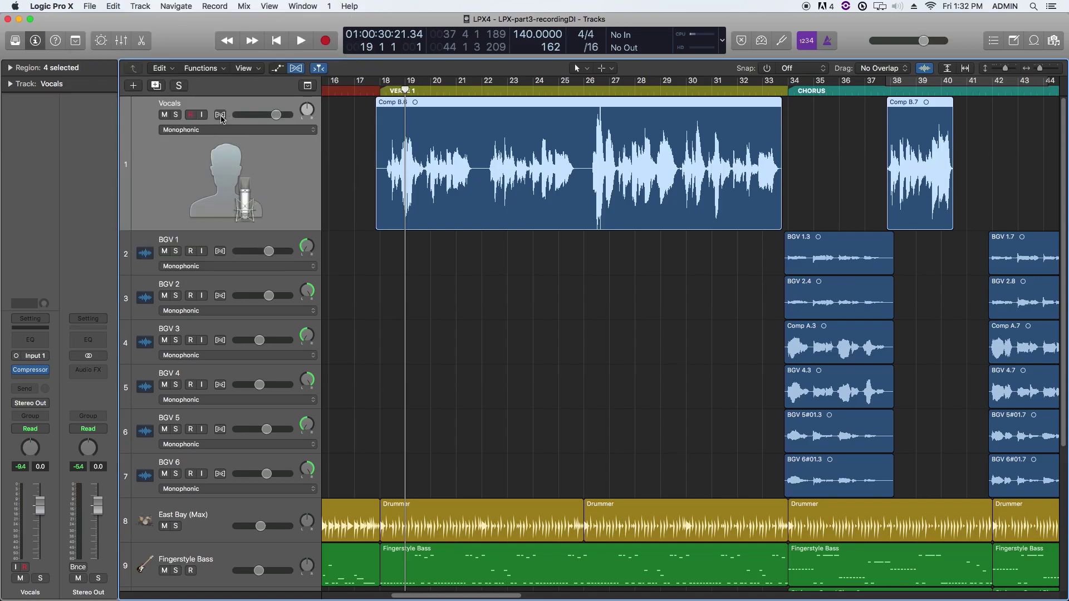
click(220, 115)
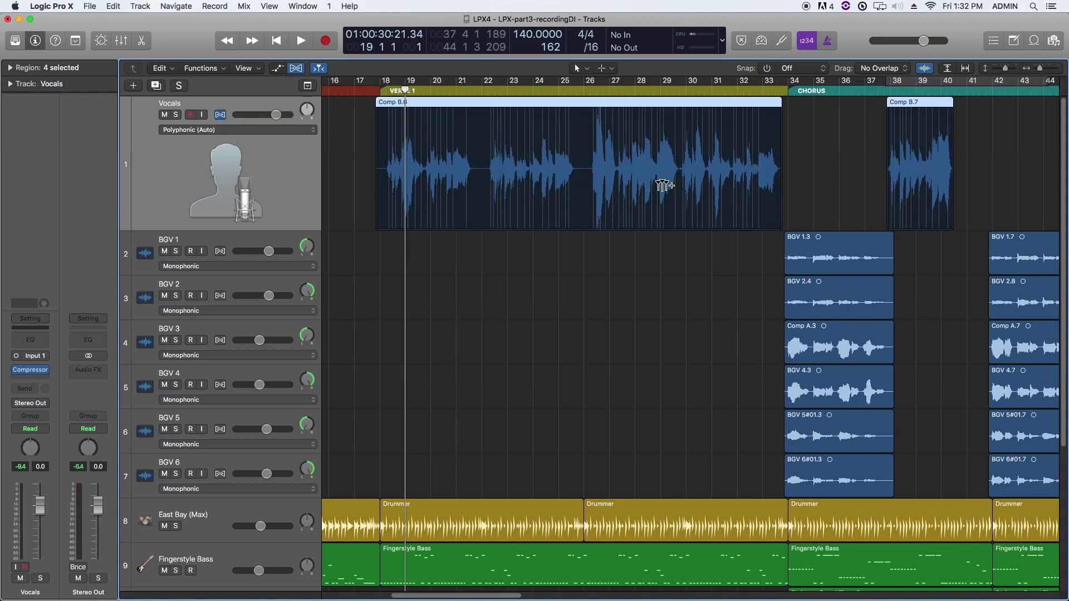
click(187, 133)
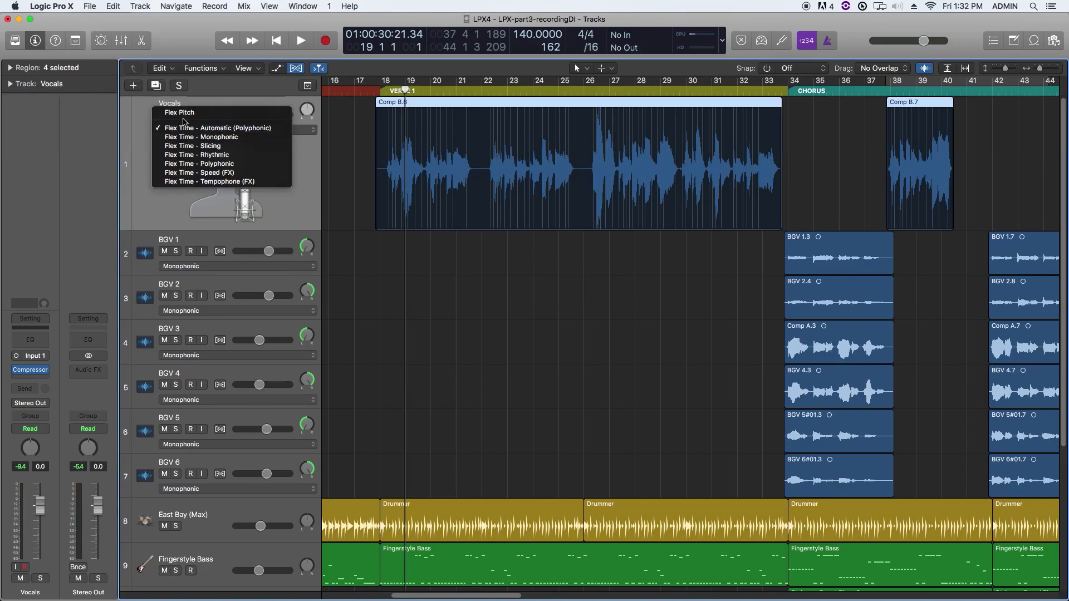
click(182, 115)
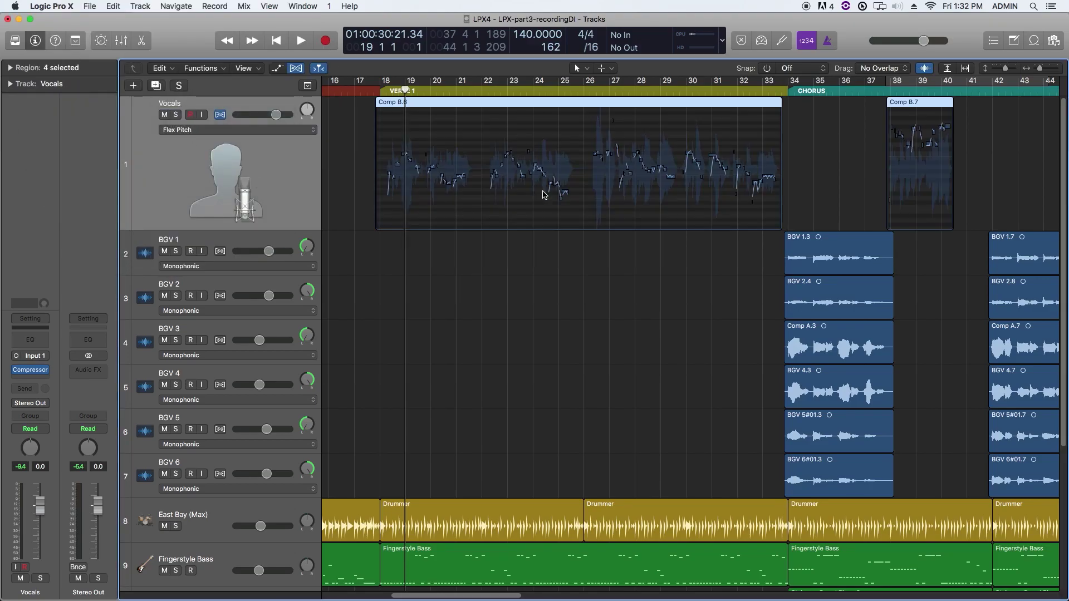
Increase the Vocals track height to view the detected notes, and open the Verse 1 vocal region in the Track Editor from bar 18
drag(310, 229, 312, 323)
scroll(470, 337, up, 3)
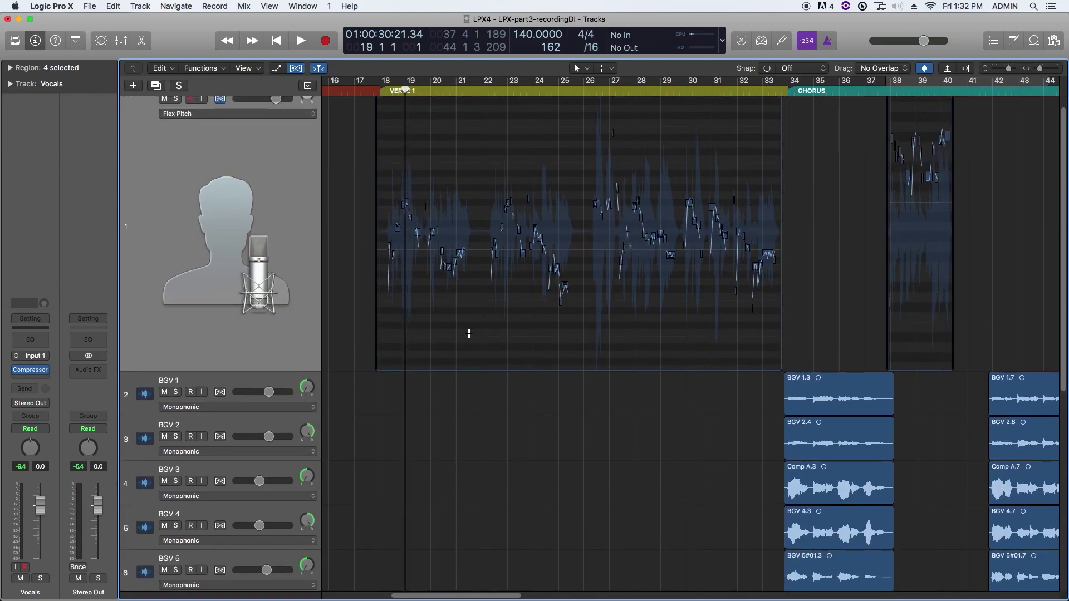
scroll(469, 334, up, 6)
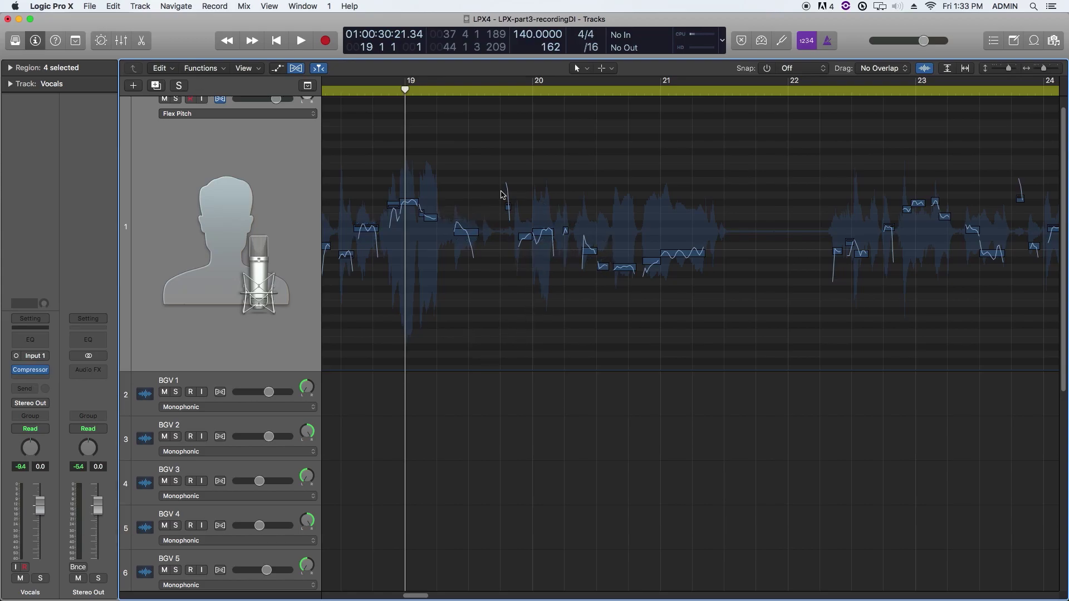
scroll(625, 219, up, 1)
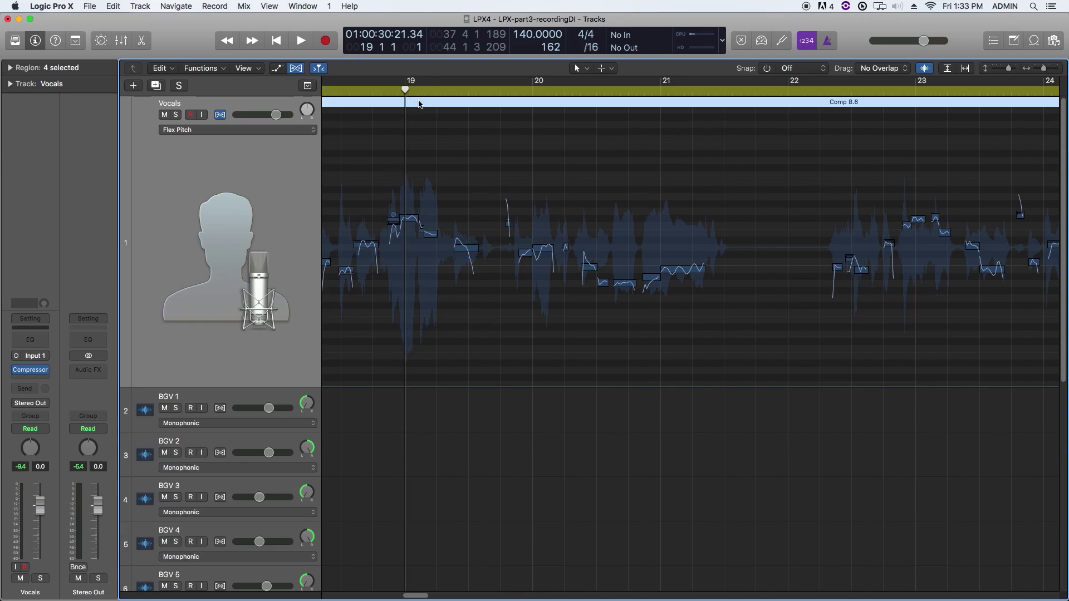
double_click(419, 104)
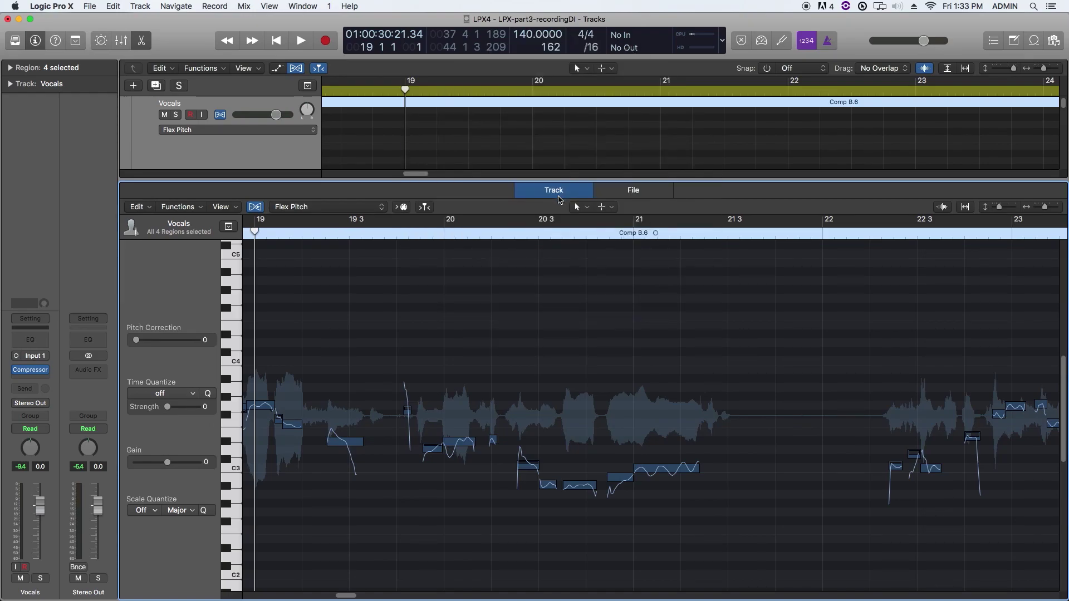
scroll(374, 329, left, 5)
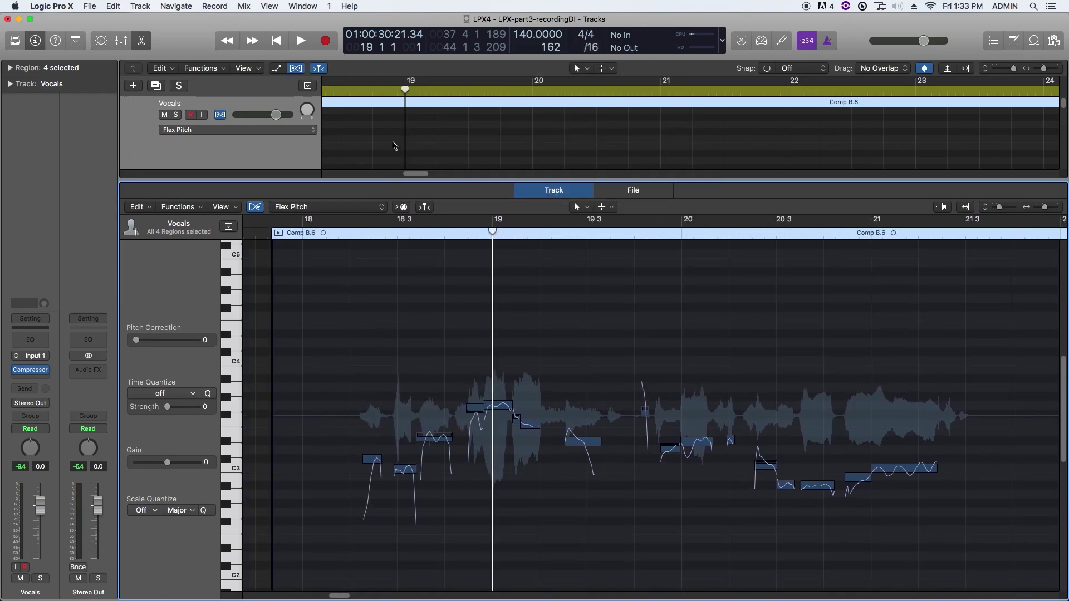
Solo the Vocals track and play the opening Verse 1 phrase from about bar 18.2 to 19.3
click(176, 115)
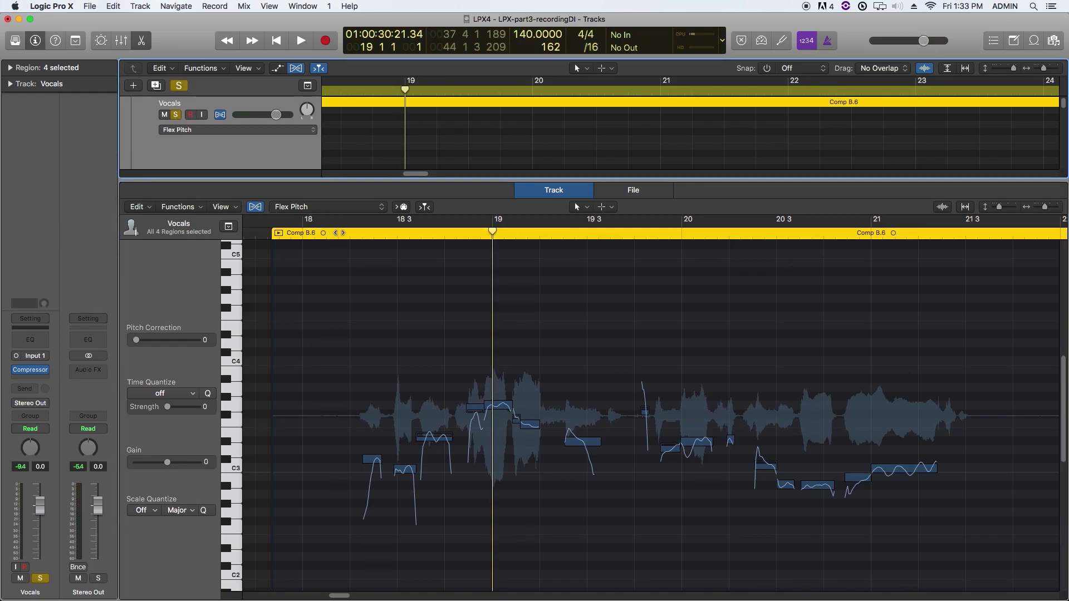
click(338, 233)
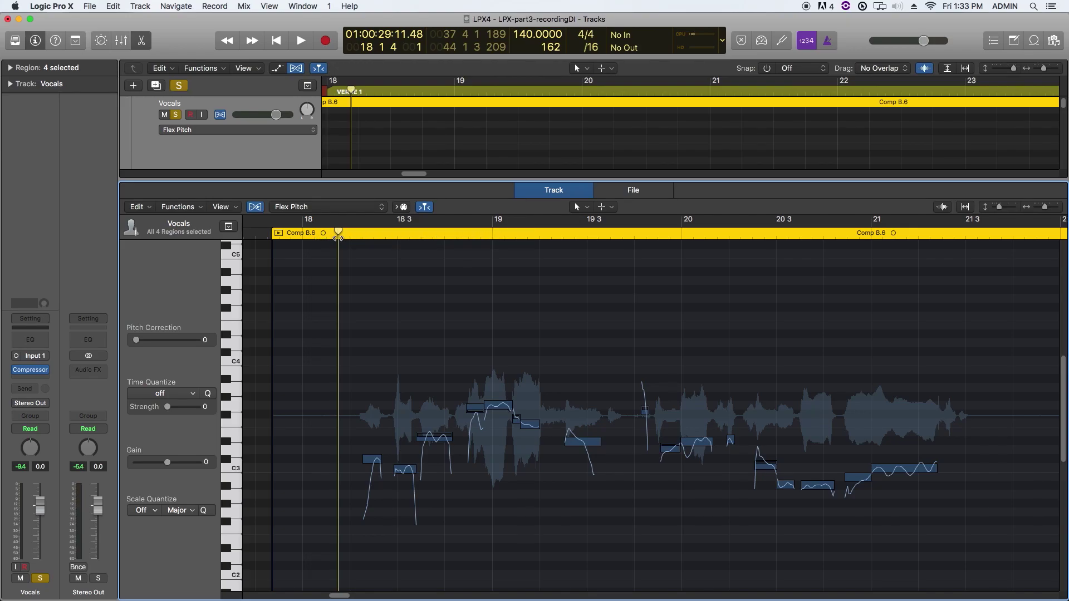
key(space)
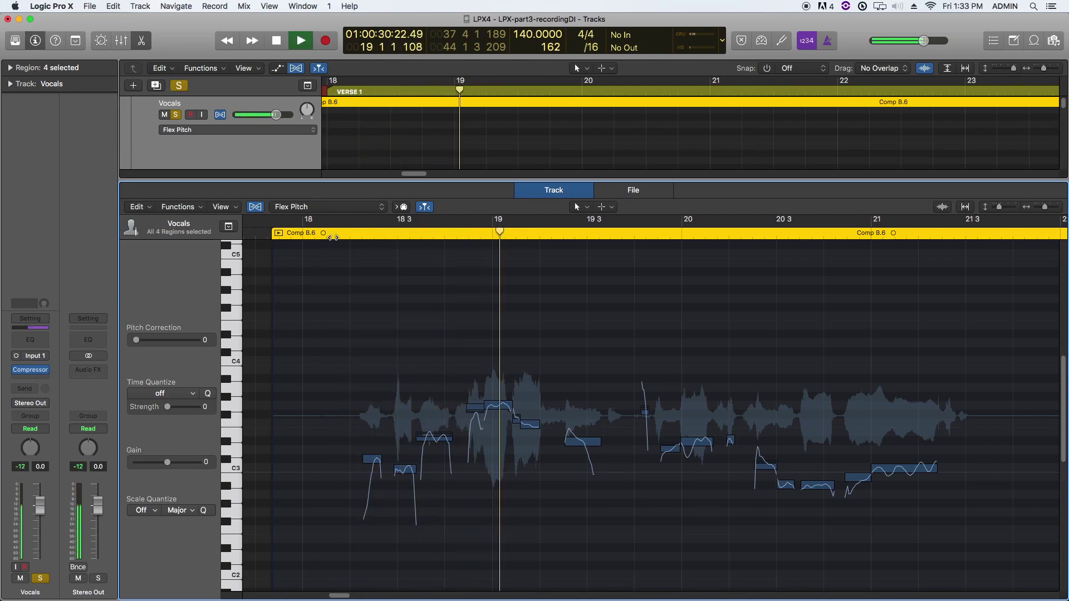
key(space)
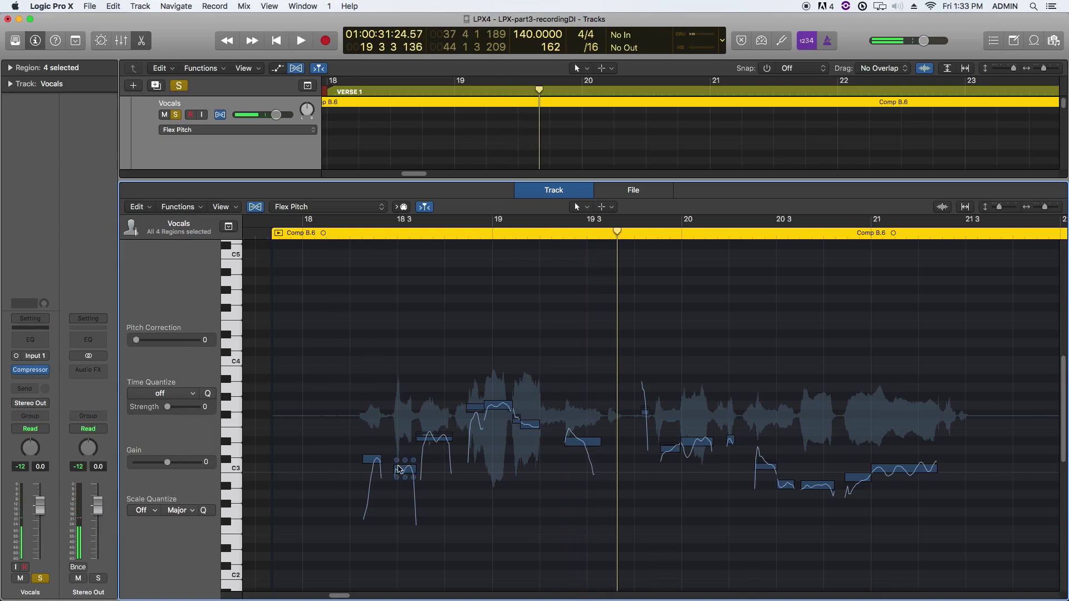
Examine the Flex Pitch note handles in the opening phrase and replay it from about bar 18.2 to 19.3
mouse_move(376, 471)
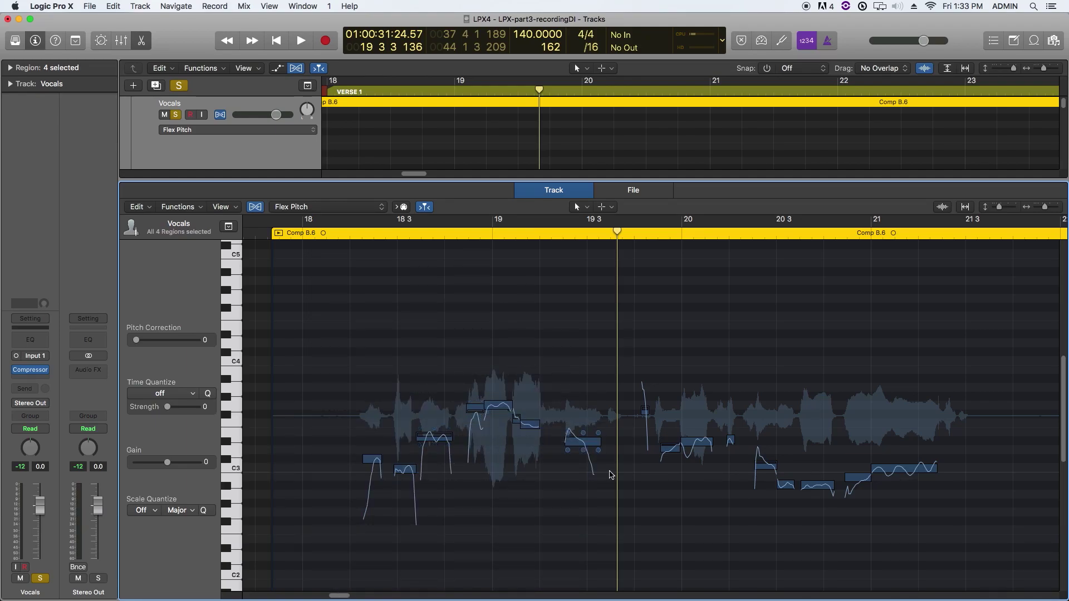
click(579, 494)
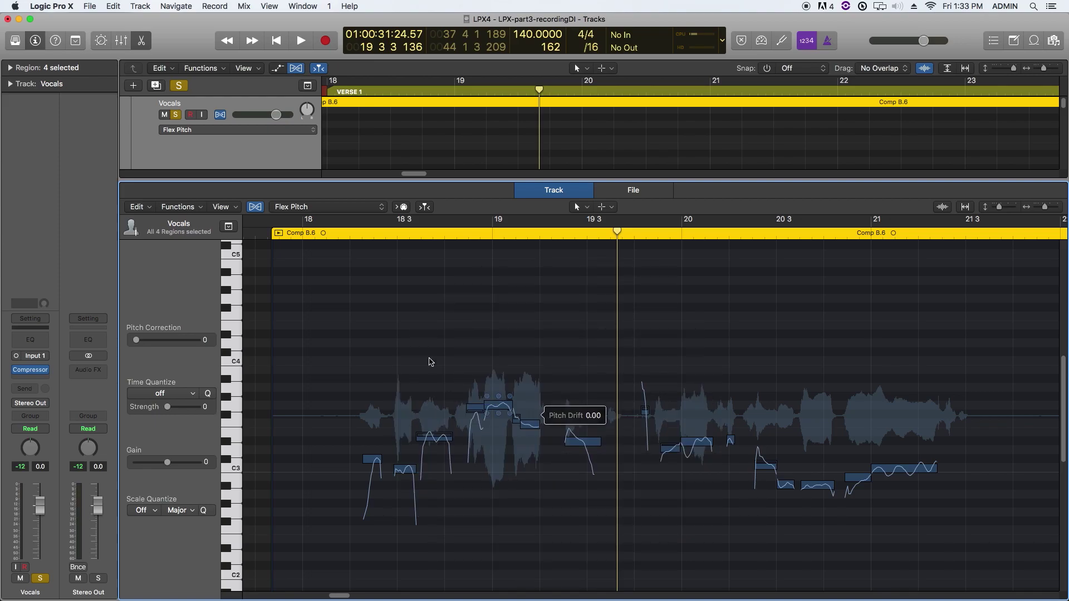
click(345, 234)
key(space)
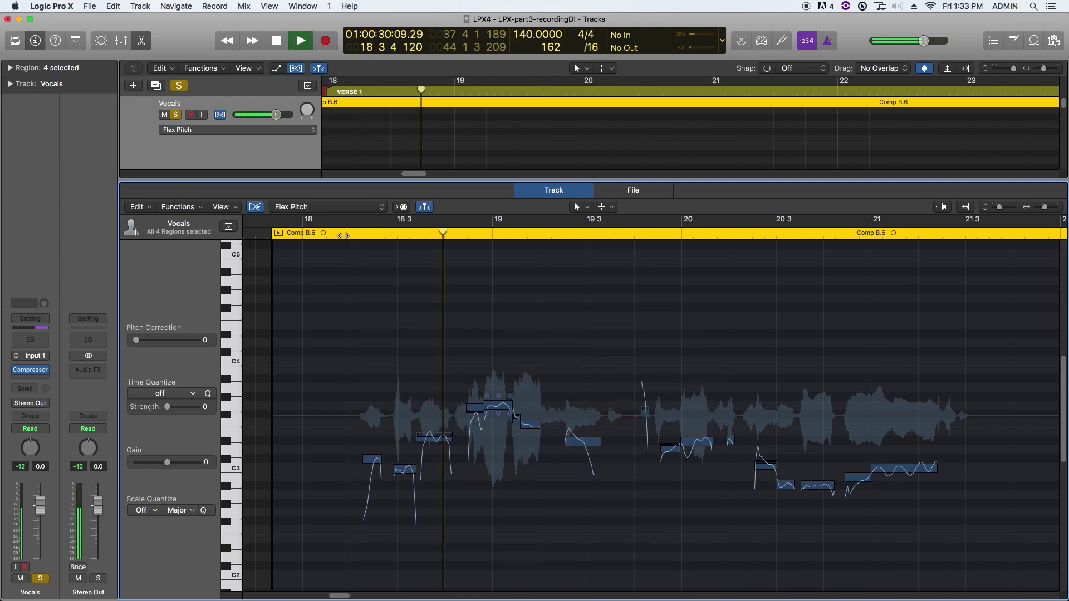
key(space)
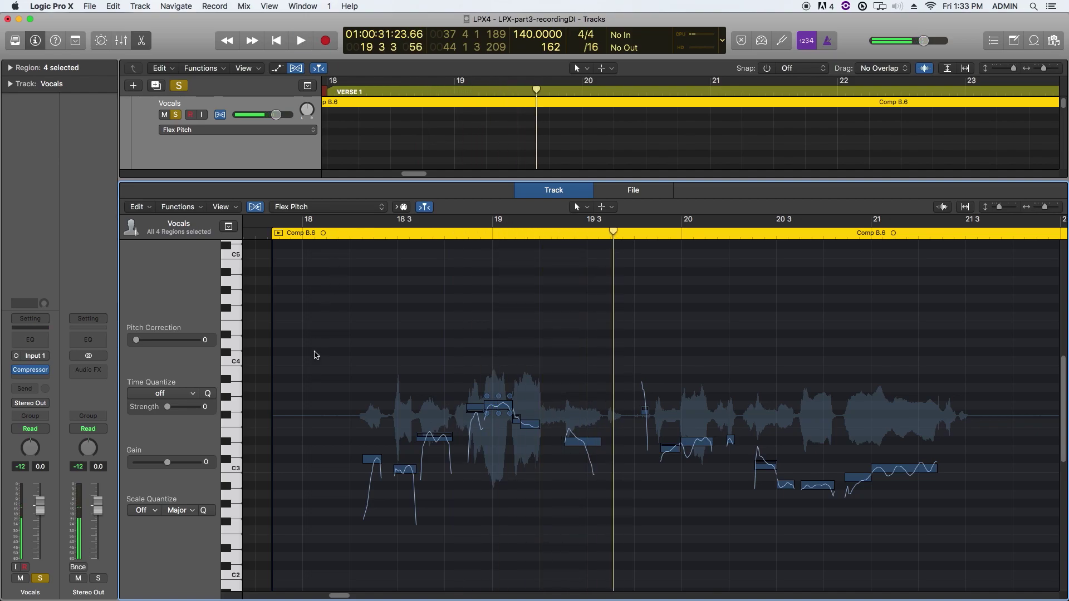
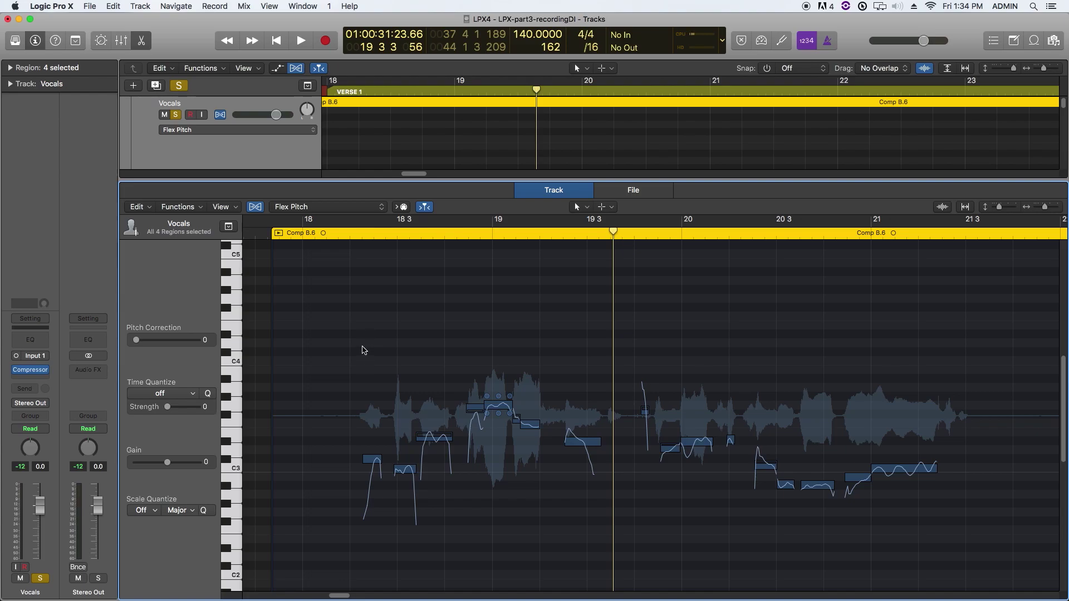
Scale-quantize the eight notes of the opening Verse 1 phrase to C Natural Minor, and clear the note selection
drag(351, 331, 586, 521)
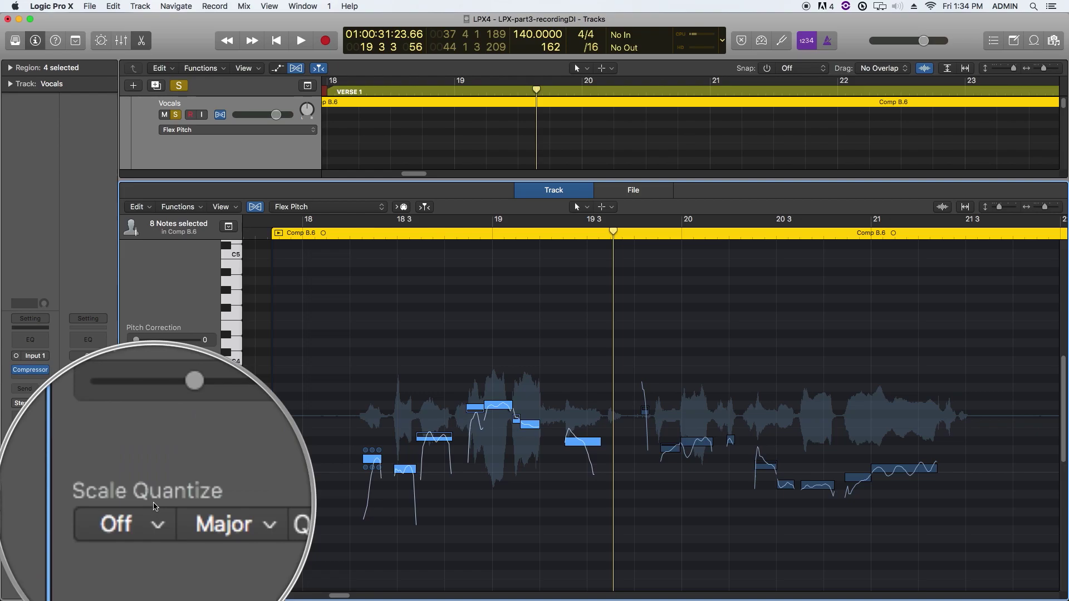
click(181, 511)
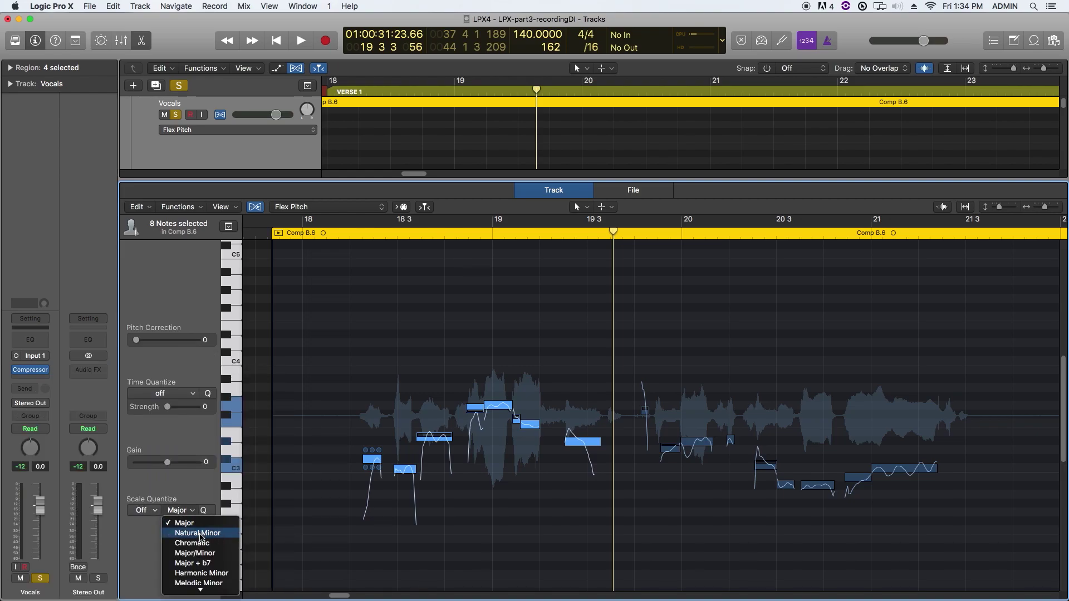
click(199, 534)
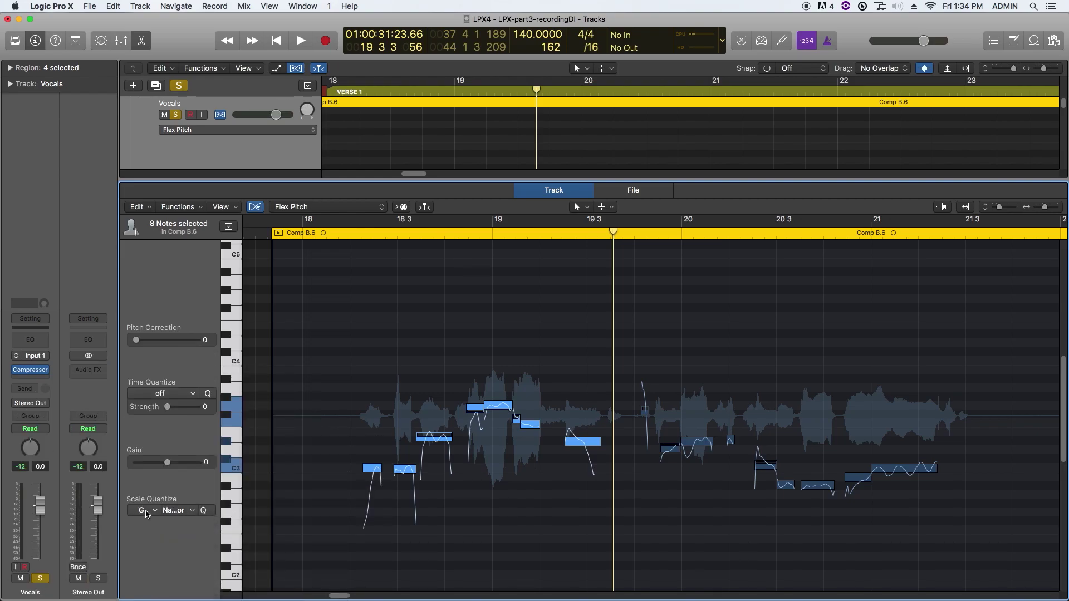
click(148, 512)
click(148, 535)
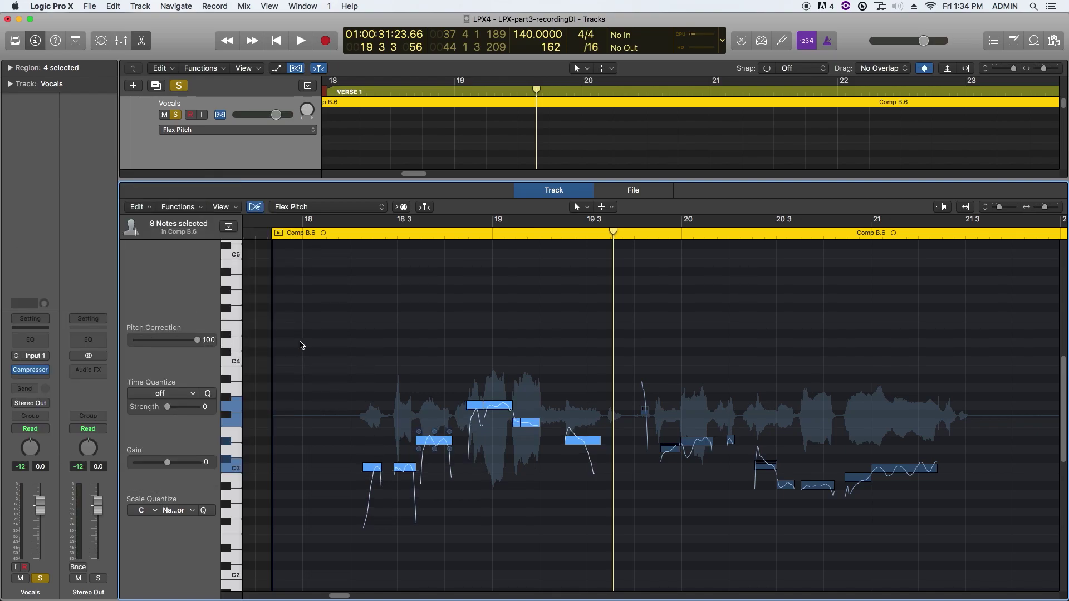
click(368, 349)
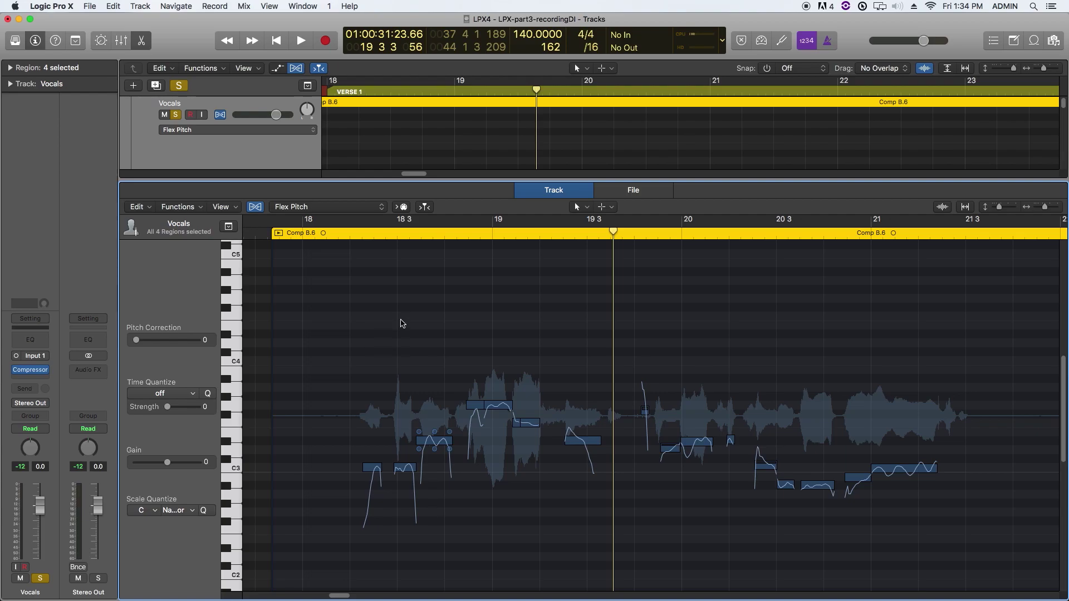
Replay the scale-quantized opening phrase from about bar 18.2, viewing its notes at a closer zoom
click(348, 235)
key(space)
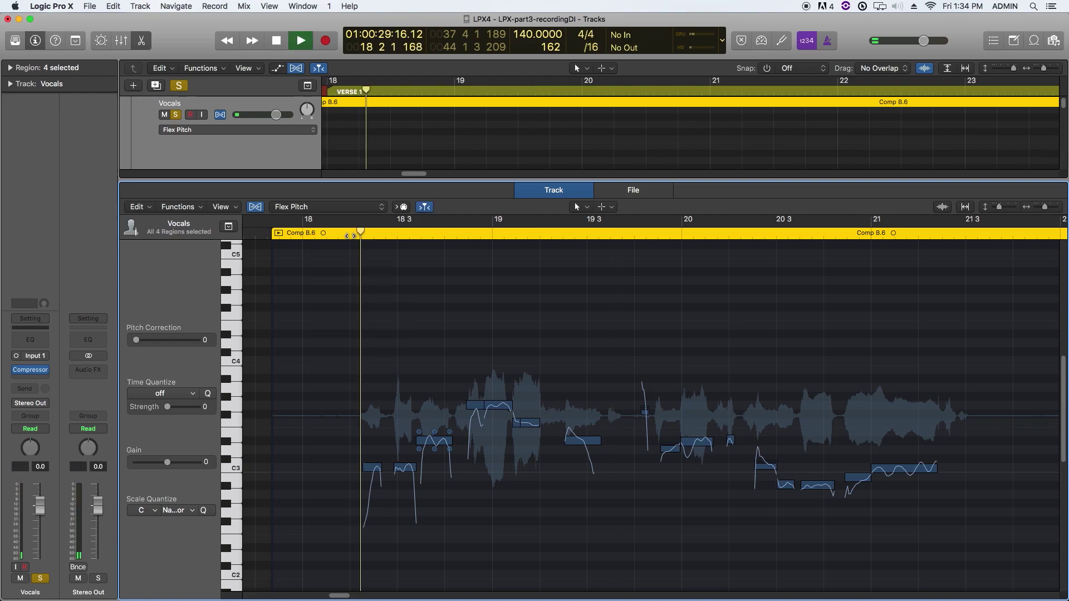
key(space)
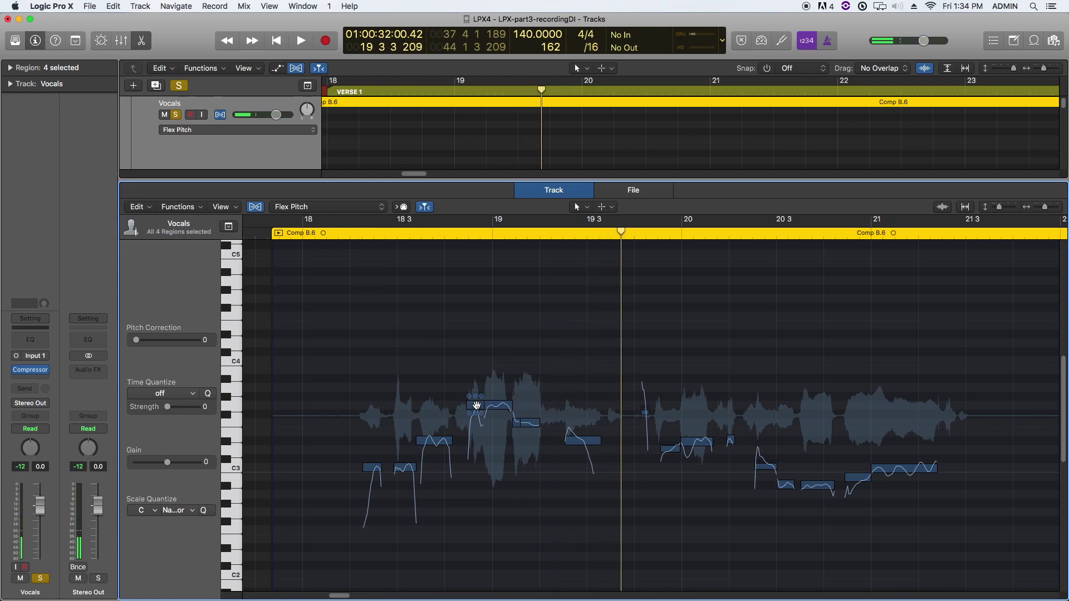
key(super+Right)
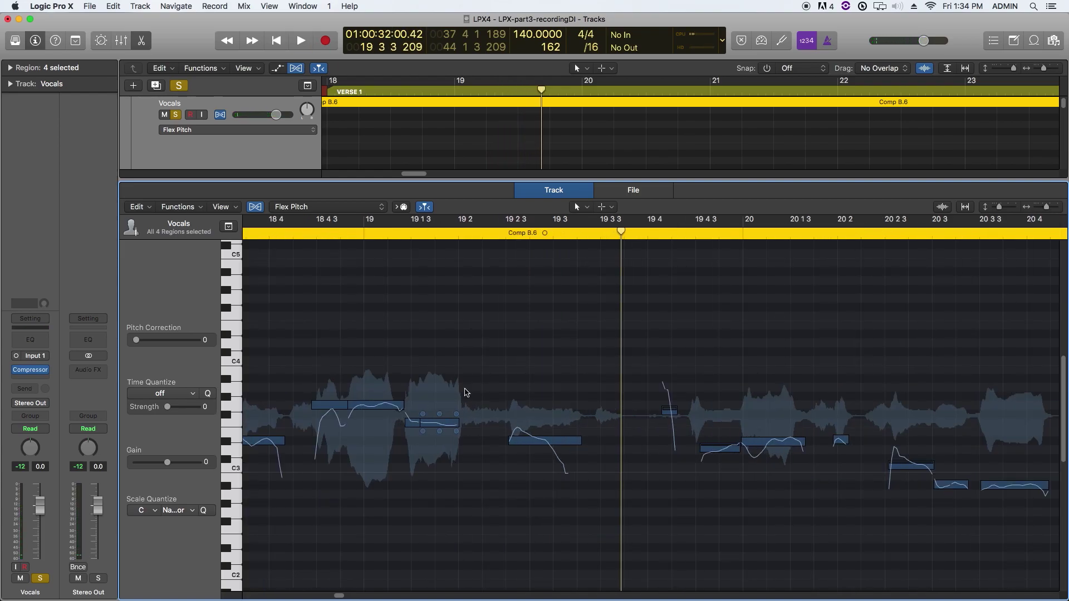
scroll(387, 495, left, 10)
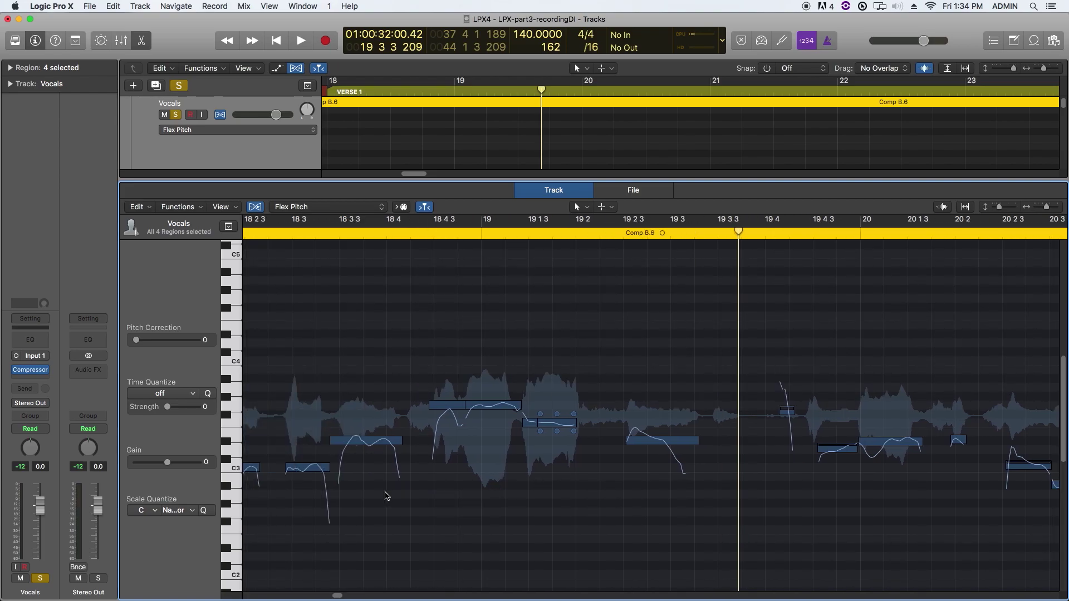
click(335, 233)
key(space)
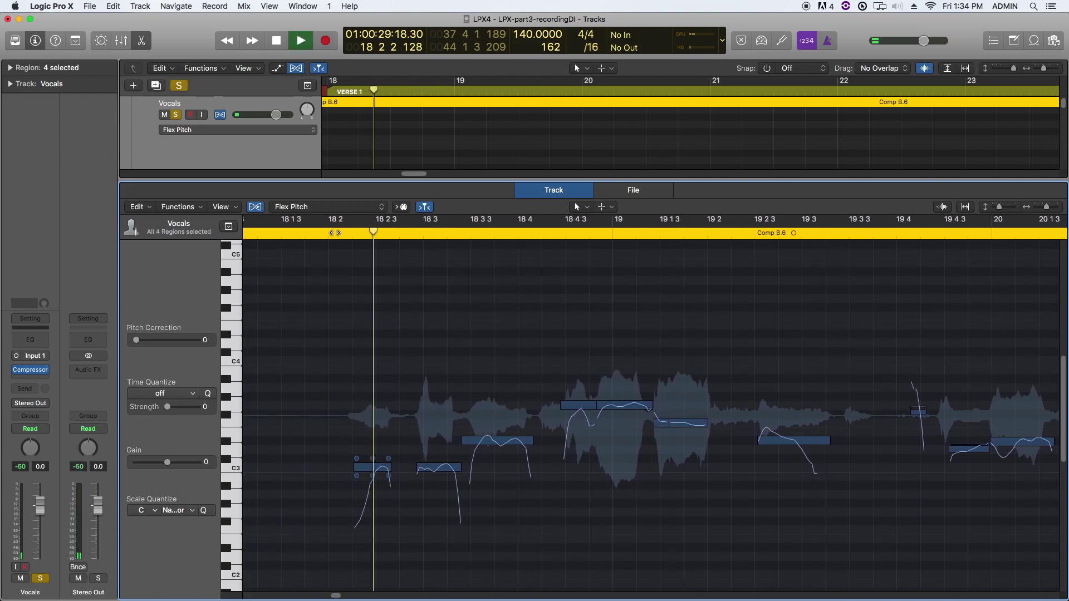
key(space)
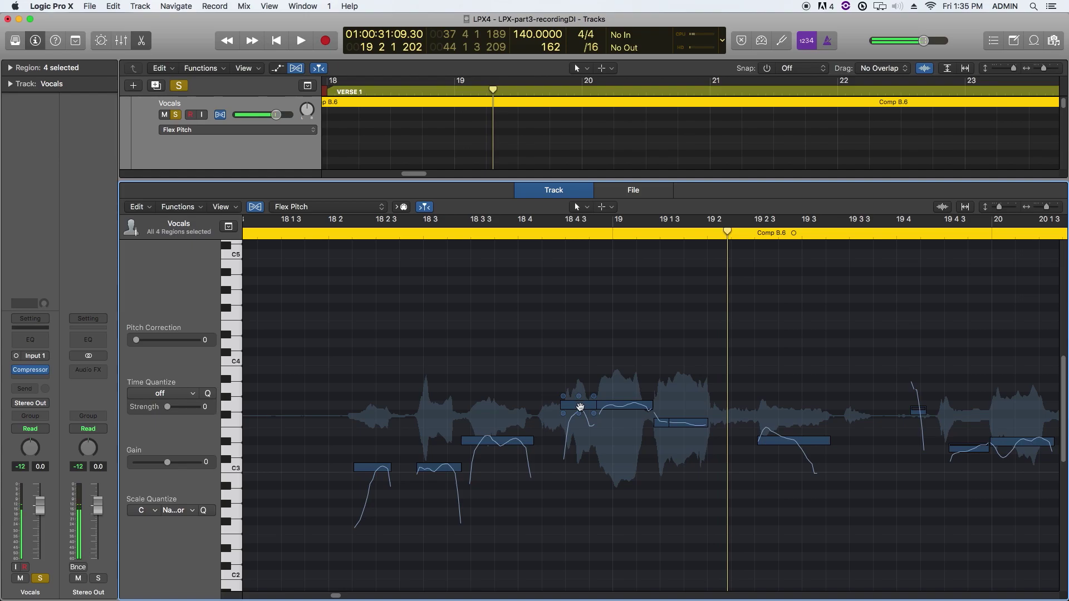
Lower the note before bar 19, at about 18.4.3, by two semitones to F3 and replay the phrase from bar 18.2
drag(580, 408, 580, 425)
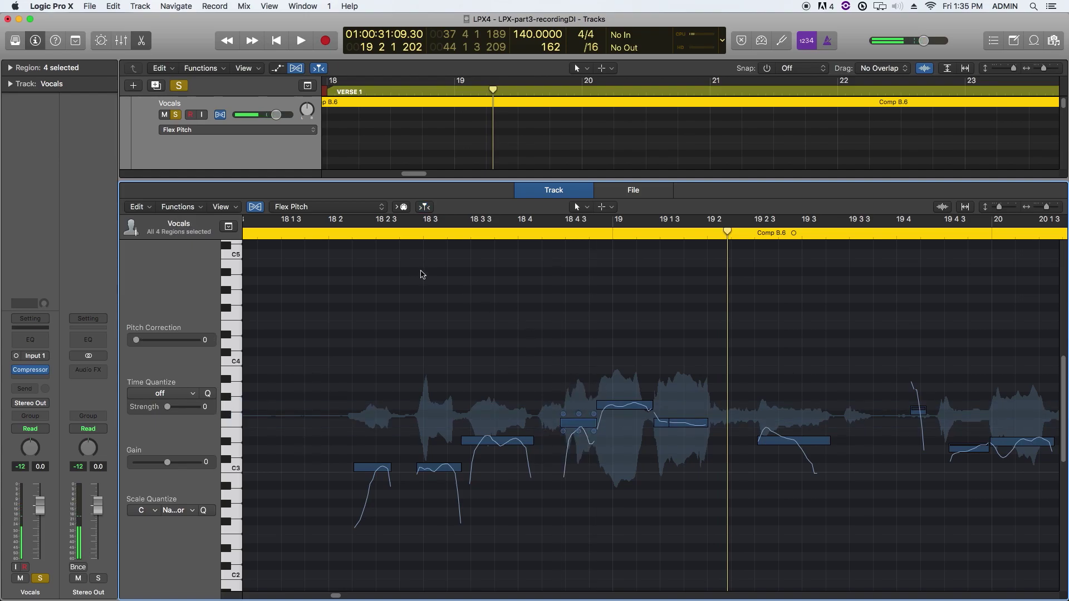
click(341, 236)
key(space)
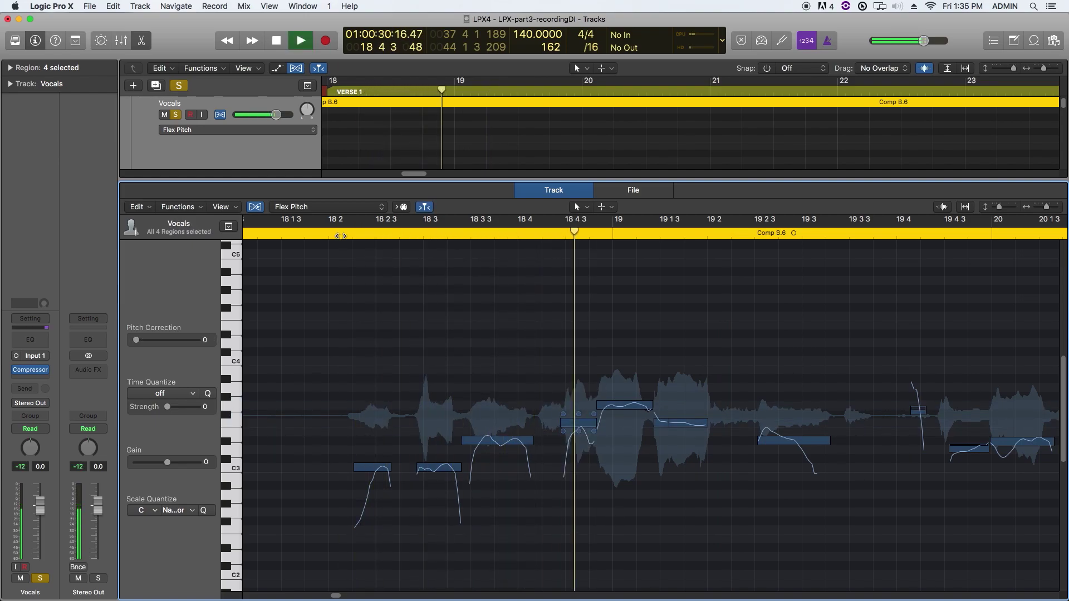
key(space)
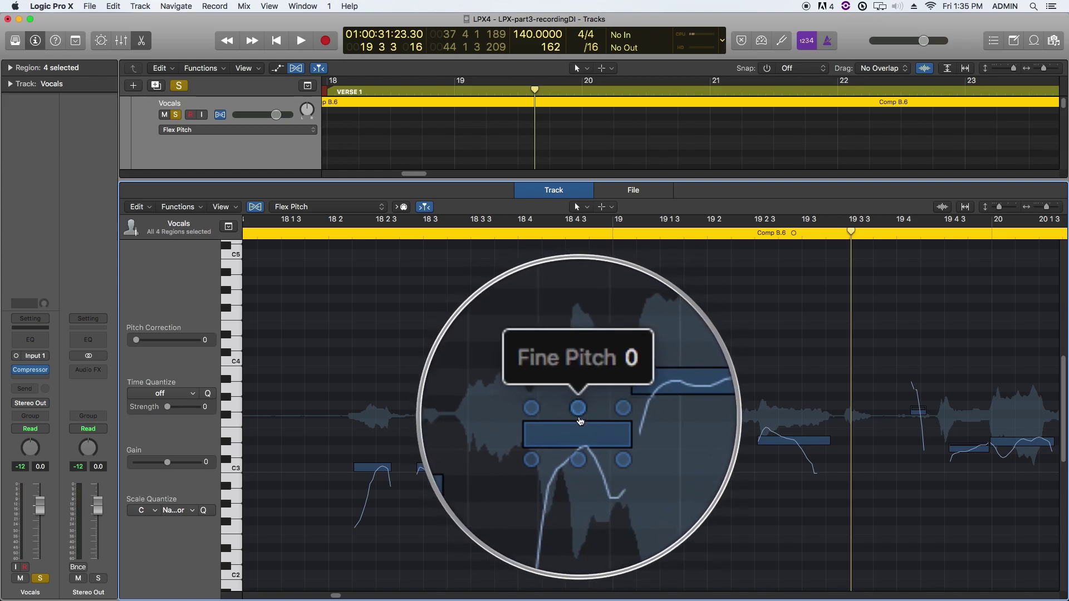
Try the Fine Pitch, Vibrato, Pitch Drift and Formant Shift handles on the F3 note before bar 19, and replay the phrase
drag(578, 412, 574, 400)
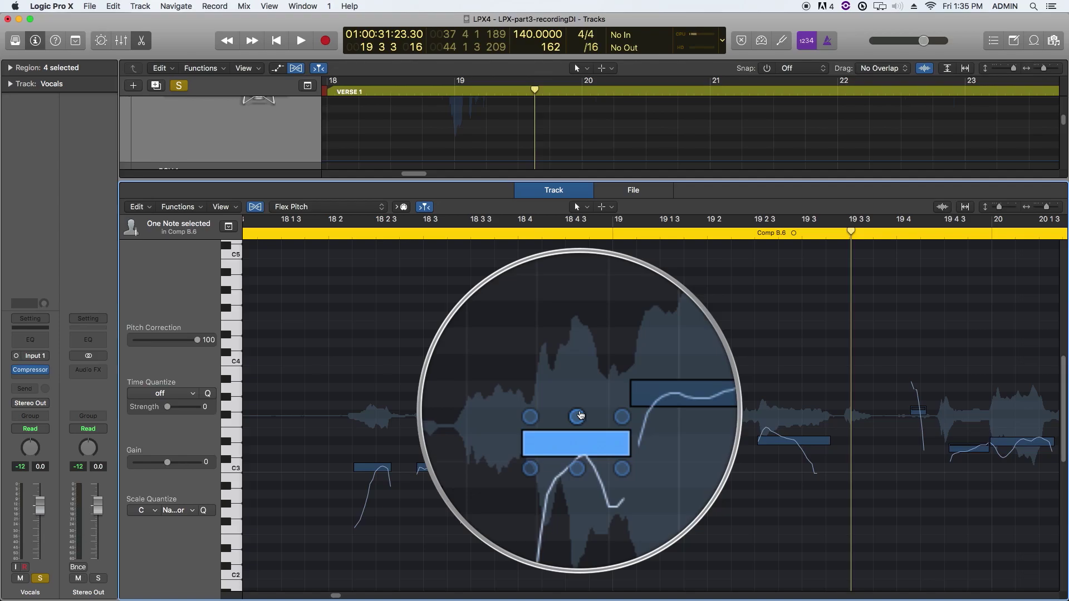
mouse_move(582, 418)
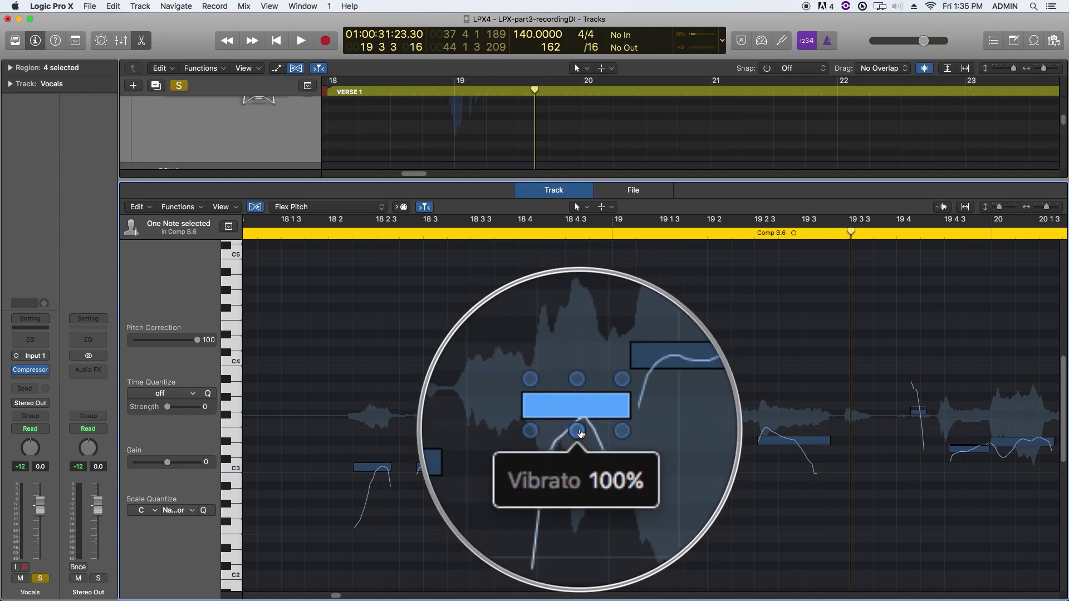
drag(579, 434, 580, 439)
mouse_move(564, 417)
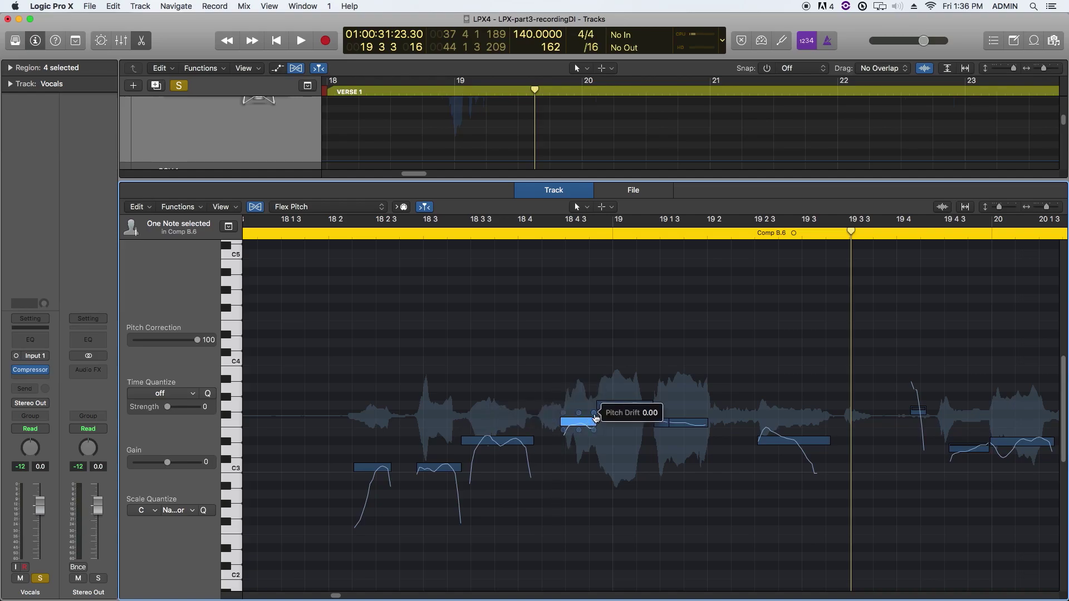
mouse_move(594, 412)
mouse_down()
mouse_move(593, 394)
mouse_move(594, 428)
mouse_up()
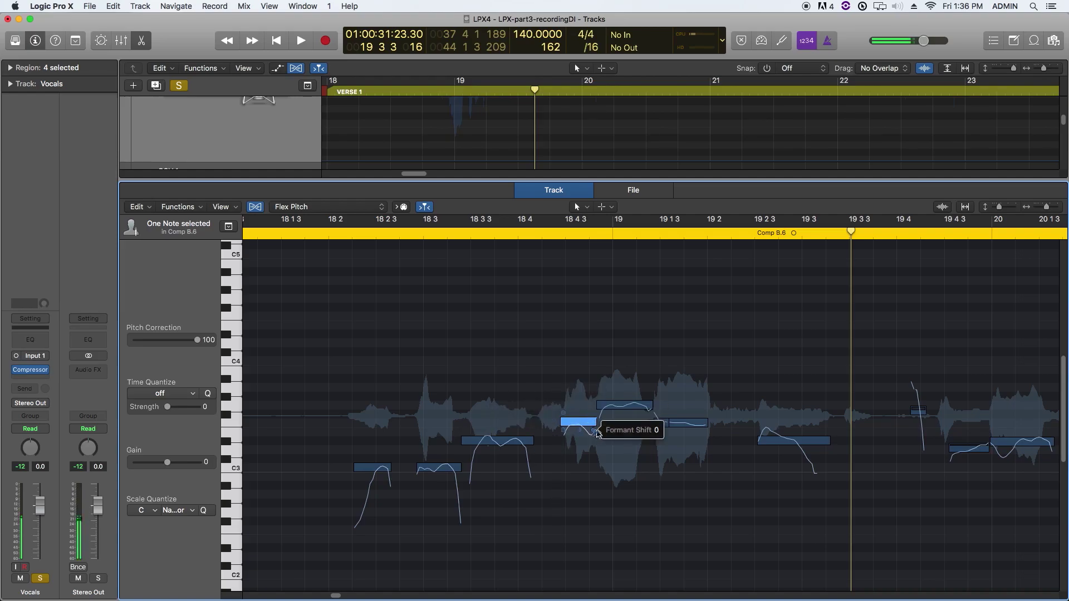
mouse_move(563, 433)
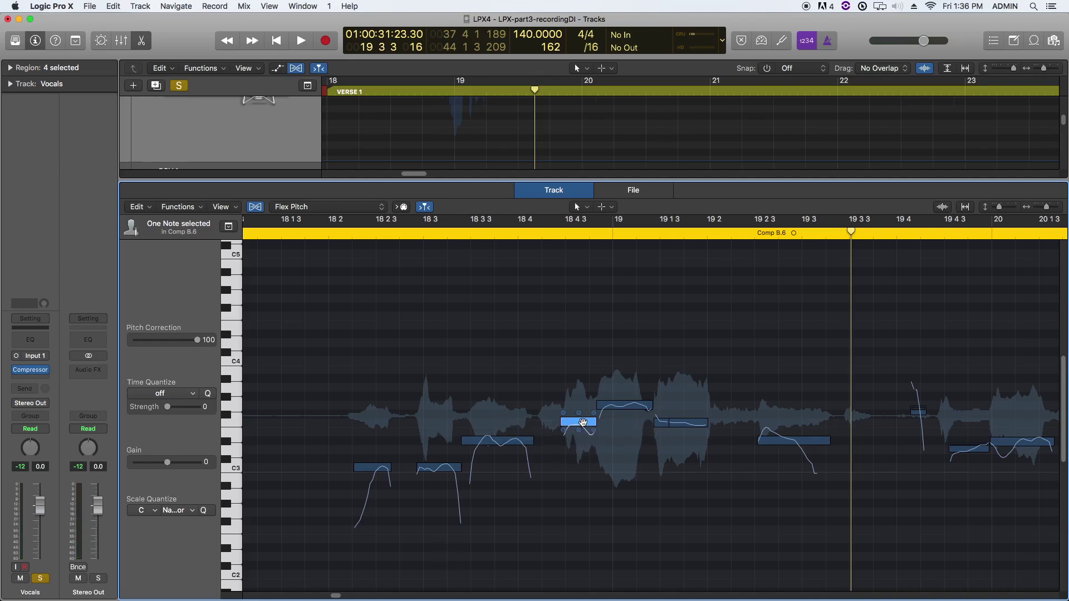
mouse_move(627, 415)
click(334, 237)
key(space)
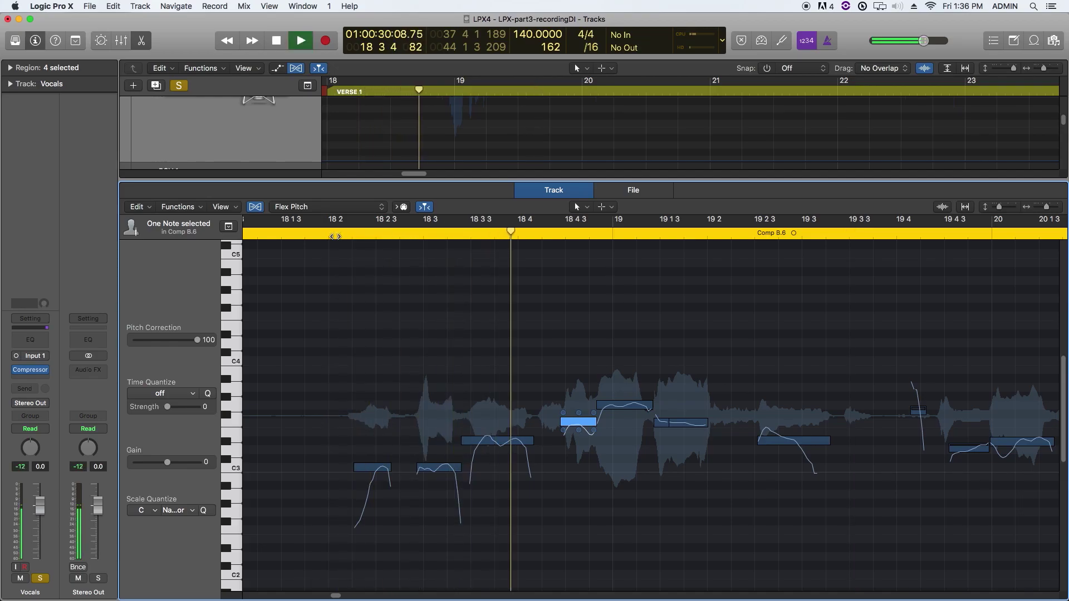
key(space)
Select all eight notes of the opening phrase, adjust their vibrato together, and clear the selection
drag(380, 328, 769, 505)
click(718, 487)
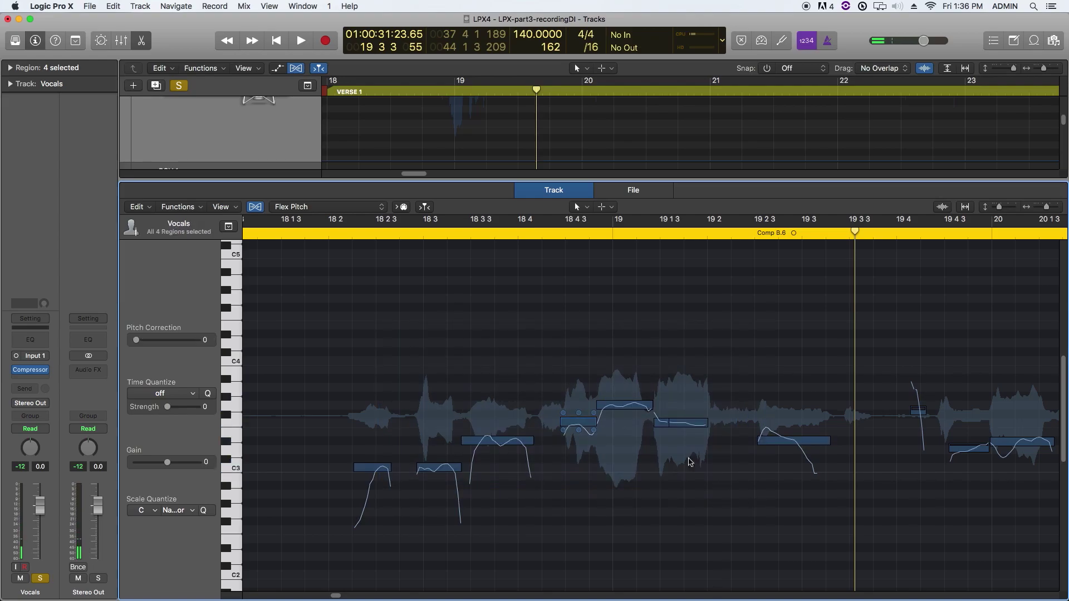
drag(351, 362, 795, 508)
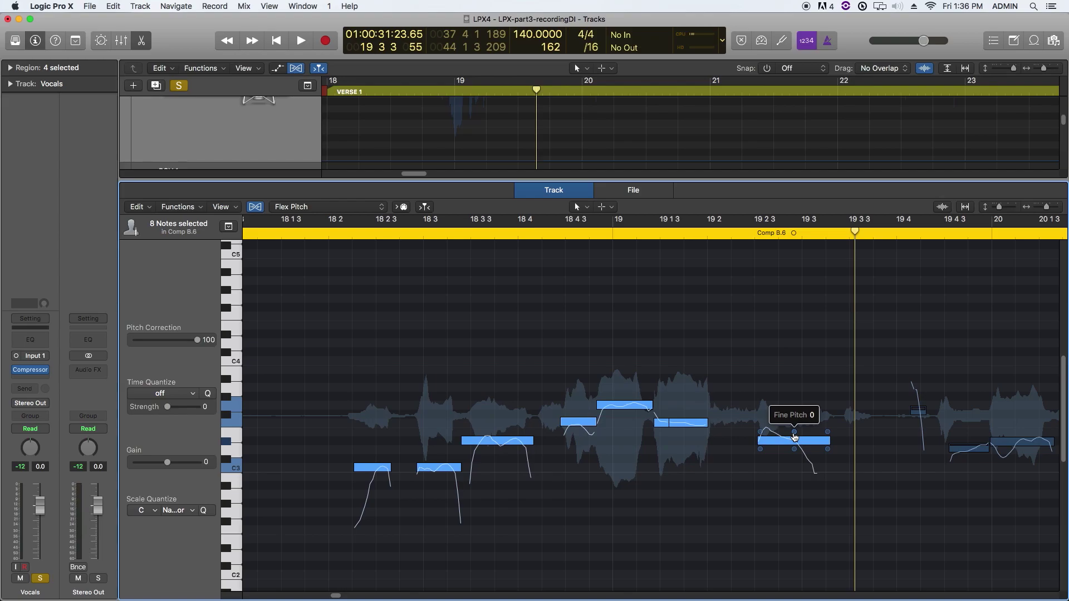
drag(793, 449, 794, 455)
click(705, 483)
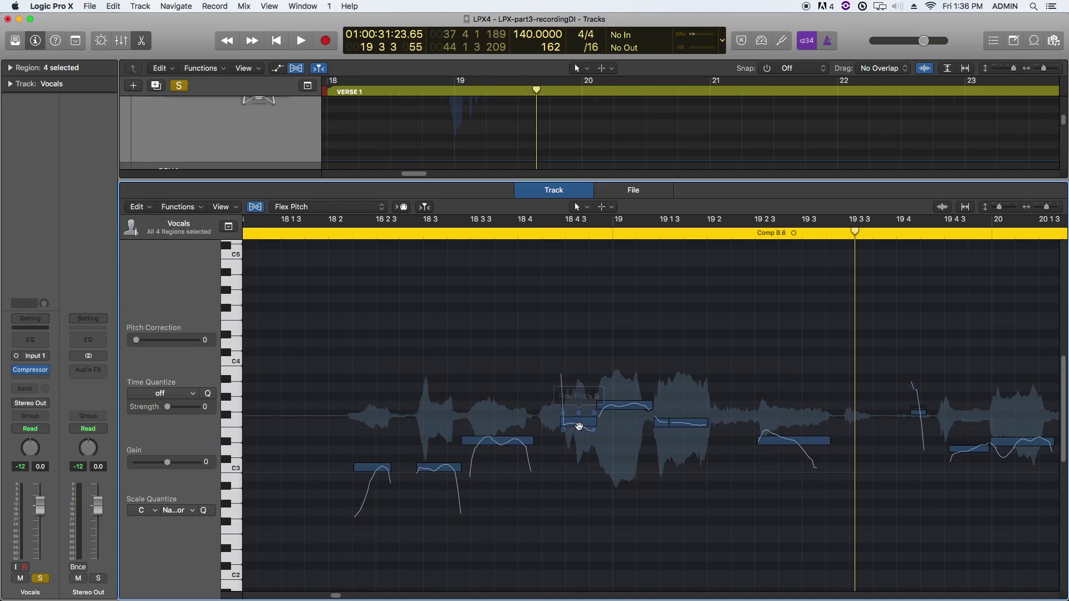
Reduce the vibrato of the F3 note before bar 19 to about 38% and play the phrase from bar 18.2
drag(581, 436, 581, 437)
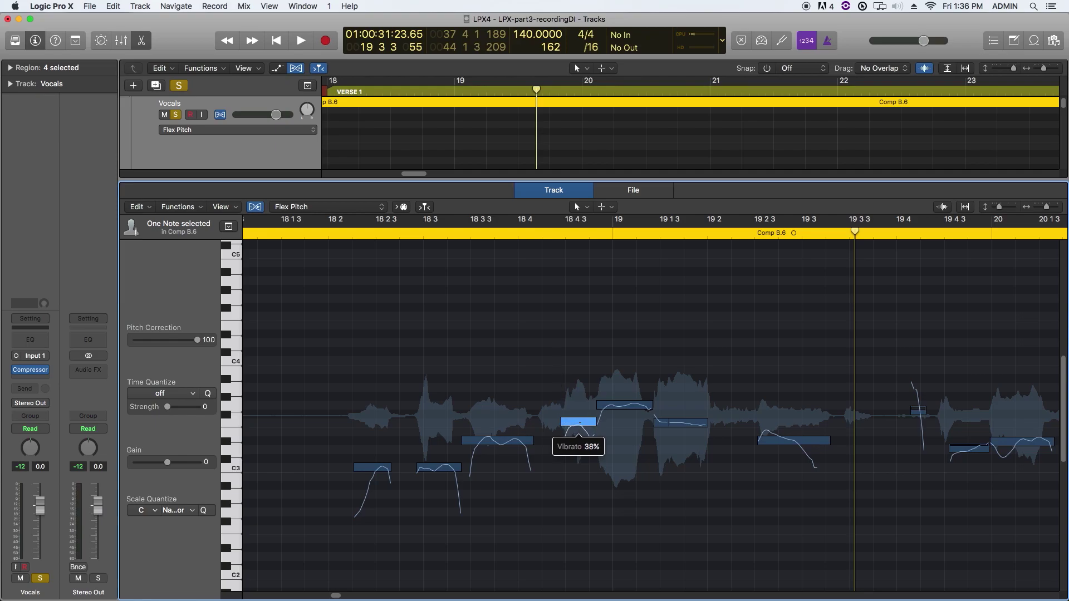
click(332, 235)
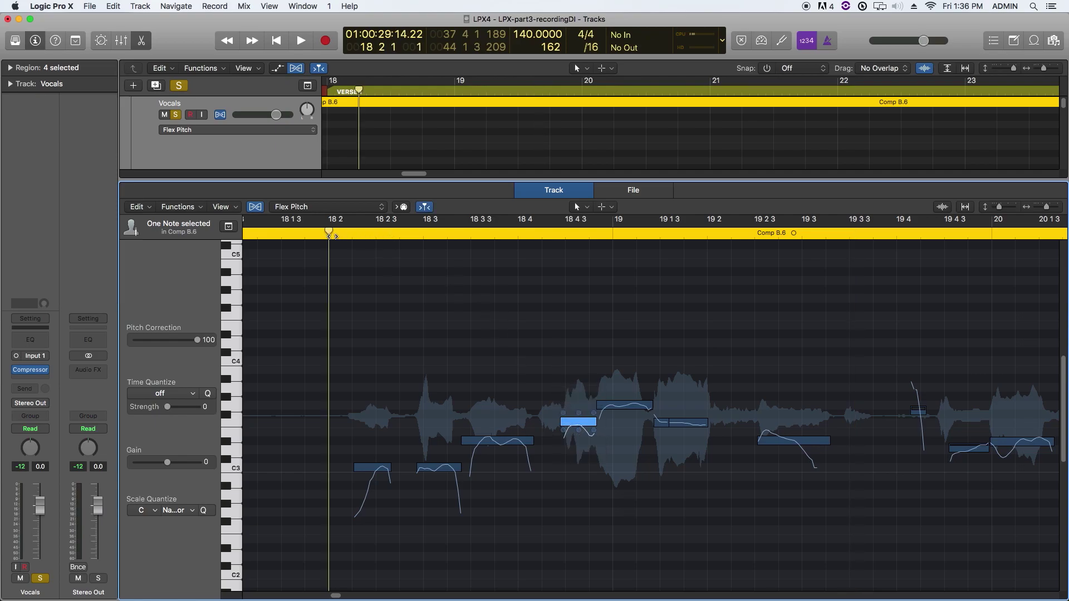
key(space)
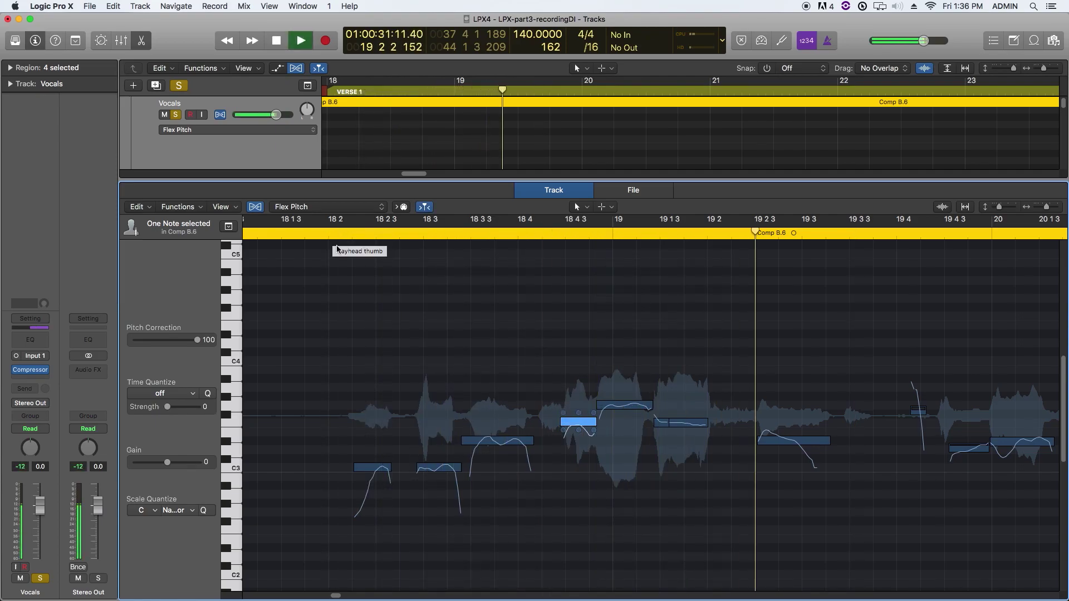
key(space)
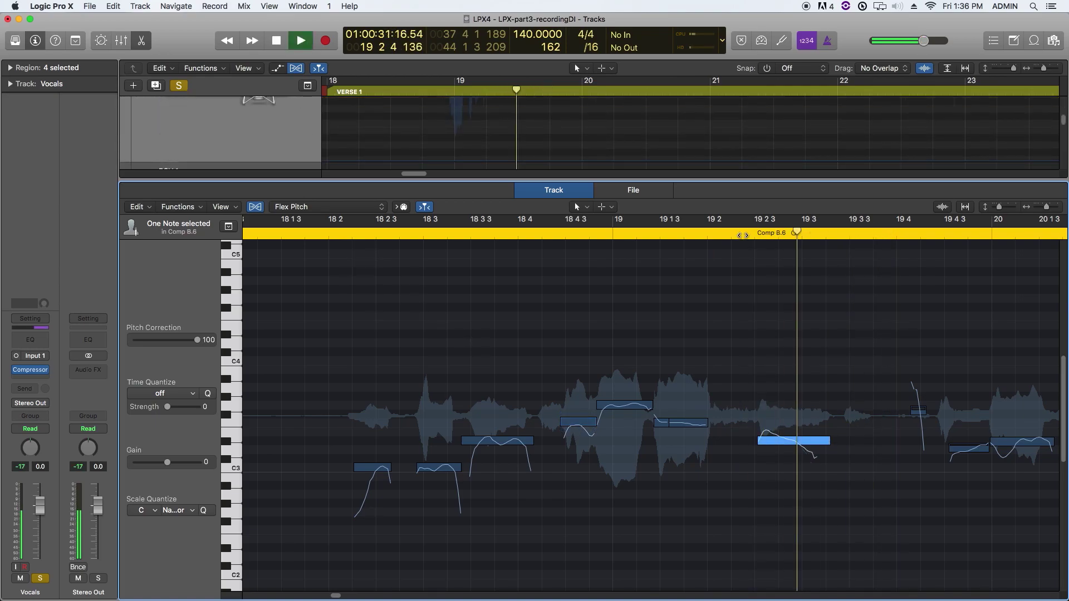
Reset all Flex Pitch edits on the phrase's last note at about bar 19.2.3, and play it back
key(space)
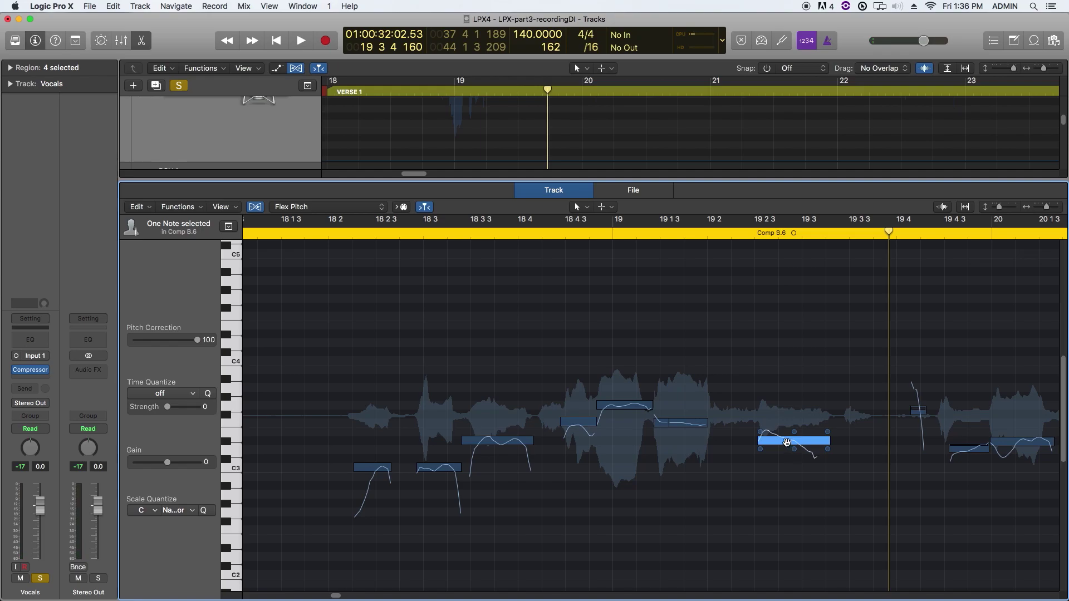
right_click(787, 443)
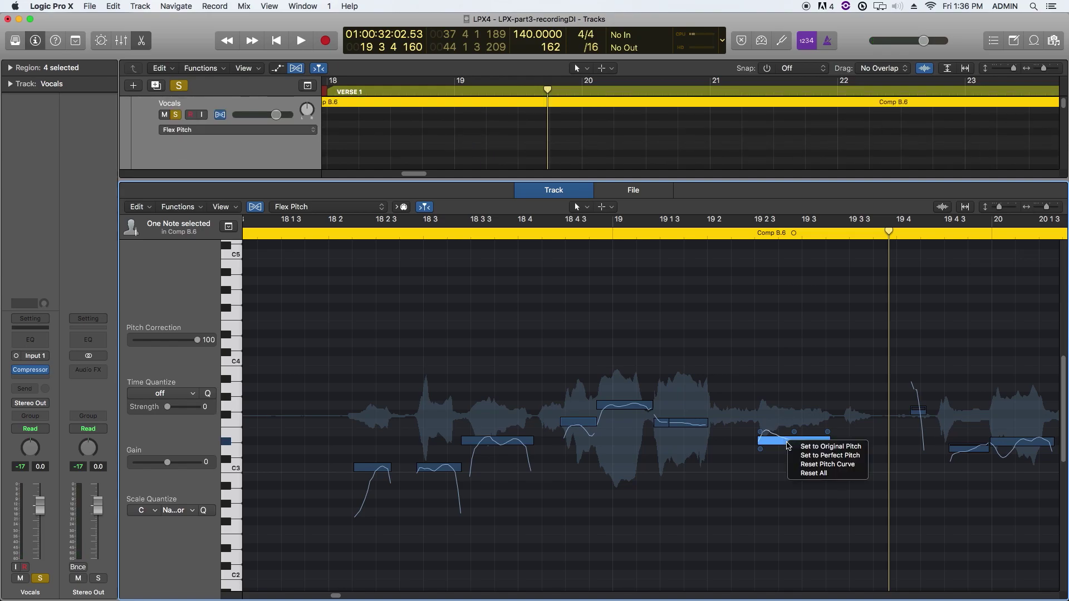
click(802, 472)
click(787, 442)
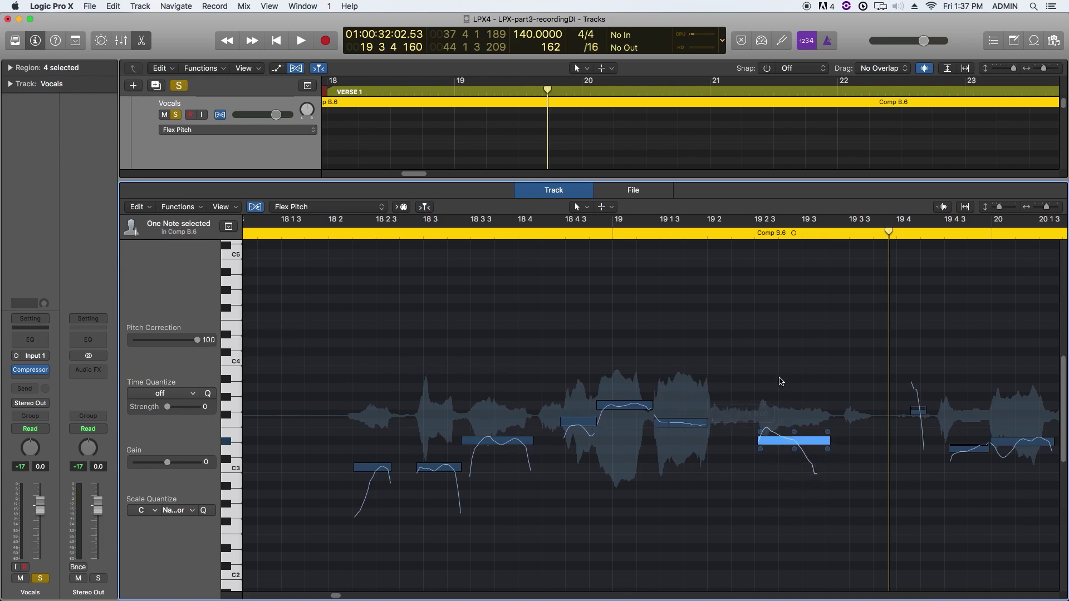
click(754, 232)
key(space)
key(space)
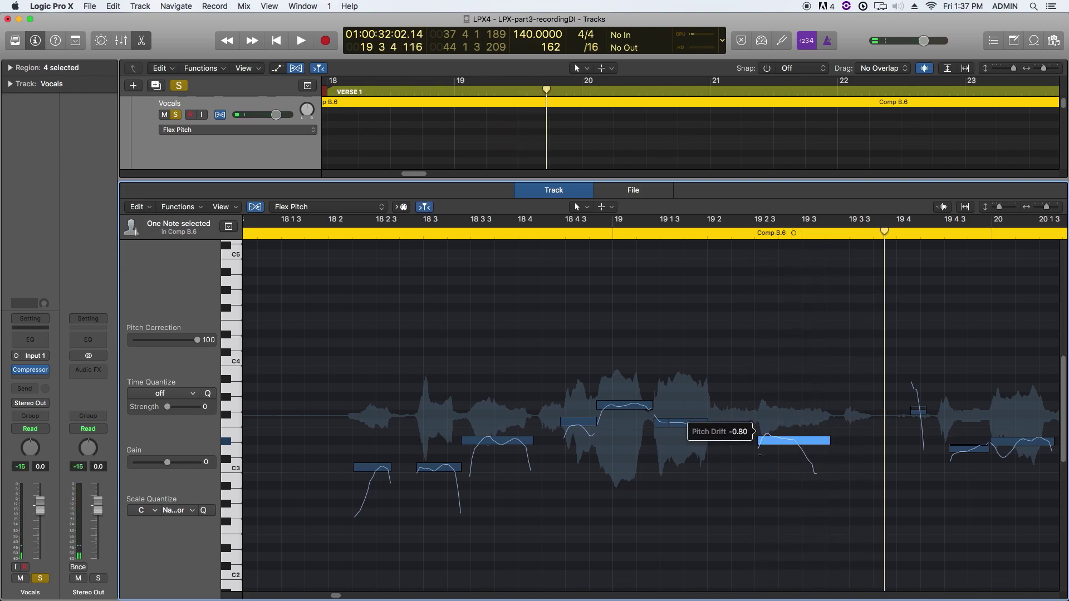
Set the starting Pitch Drift of the phrase's last note to about -0.80, and replay that note and the full phrase
click(747, 233)
key(space)
key(space)
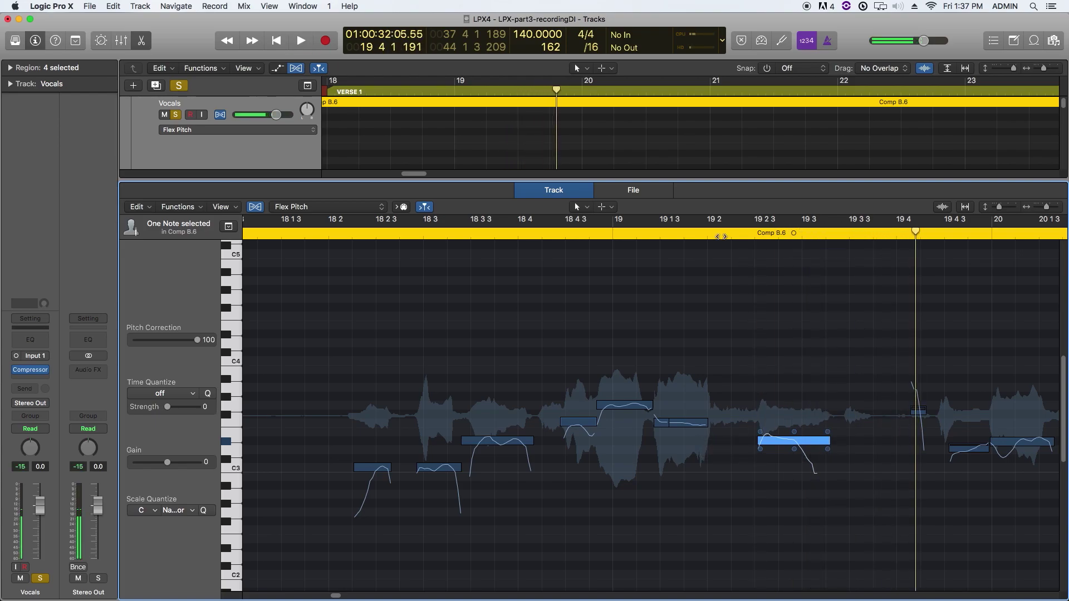
key(space)
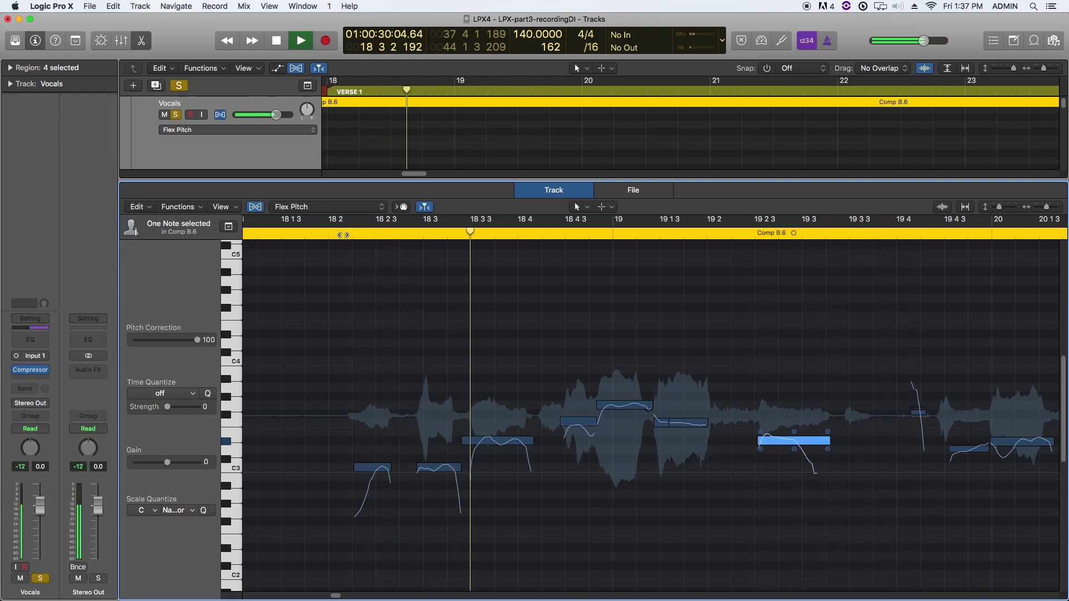
key(space)
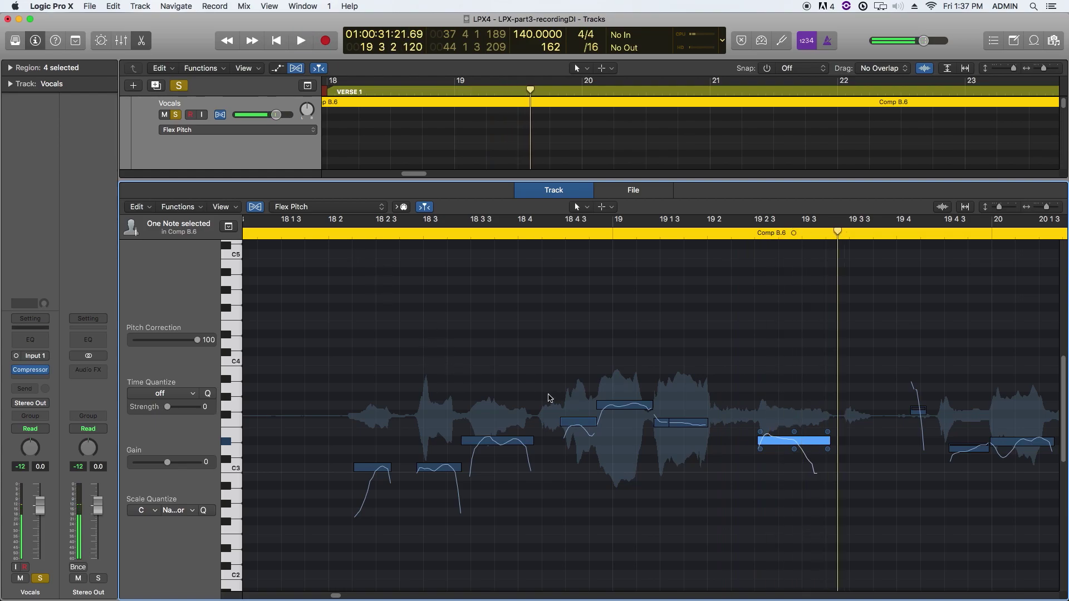
Set the ending Pitch Drift of the F3 note before bar 19 to about 0.02 and replay the opening phrase
drag(596, 419, 596, 416)
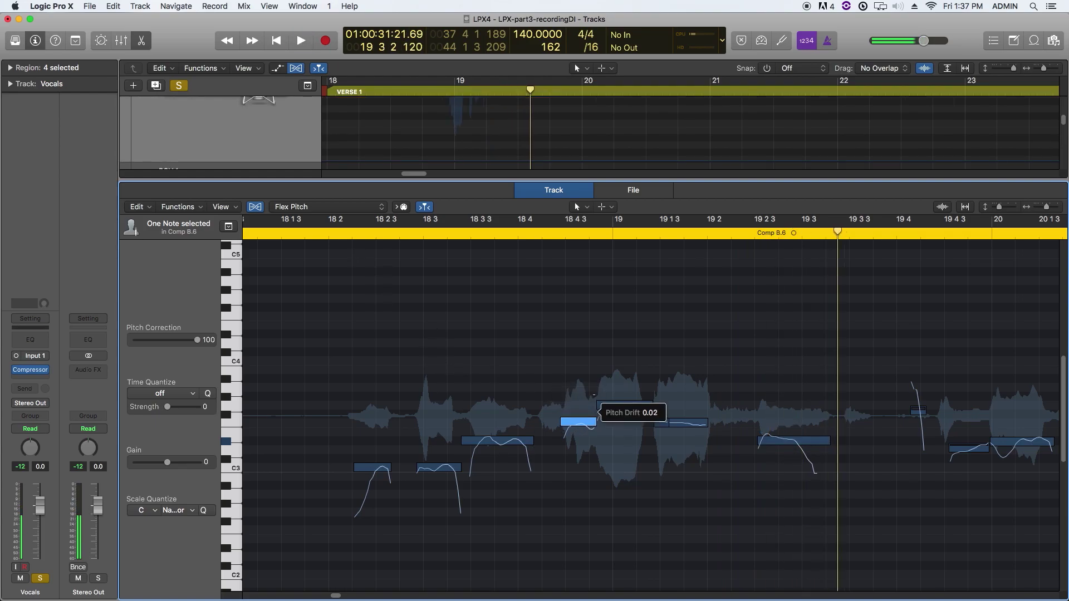
double_click(530, 233)
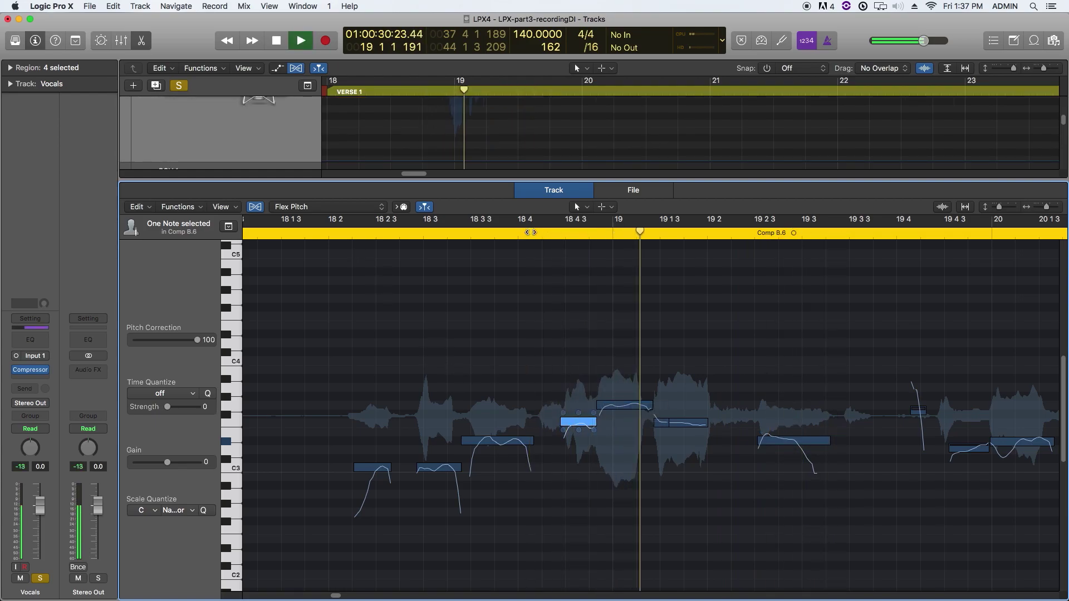
click(327, 233)
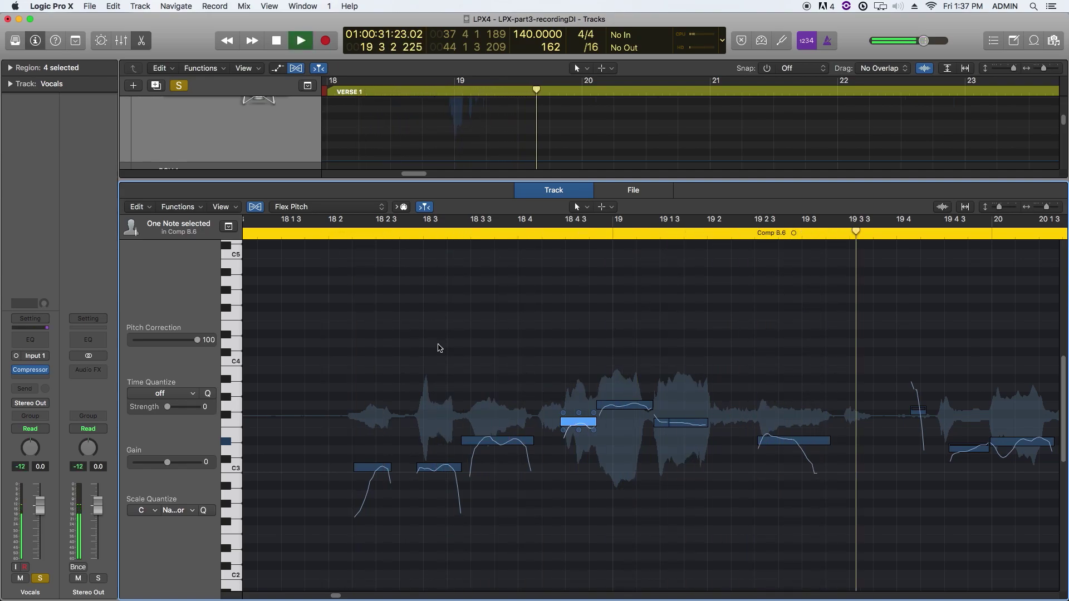
key(space)
Play the second Verse 1 phrase from about bar 19.4 to 21.2 to check its pitch
scroll(445, 351, right, 10)
scroll(472, 358, right, 1)
key(space)
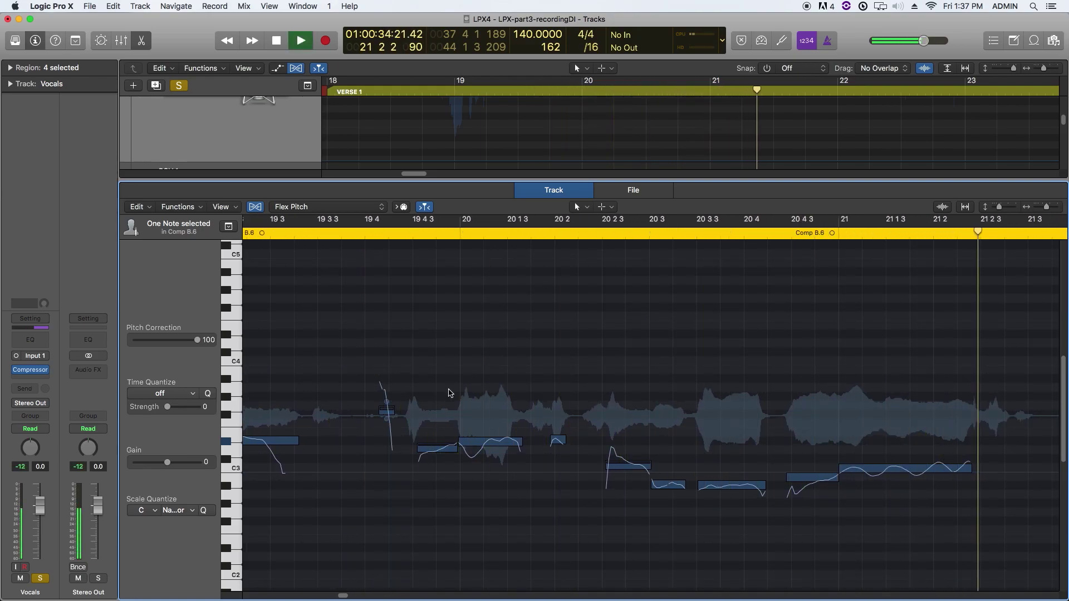
key(space)
click(365, 235)
key(space)
key(space)
click(401, 237)
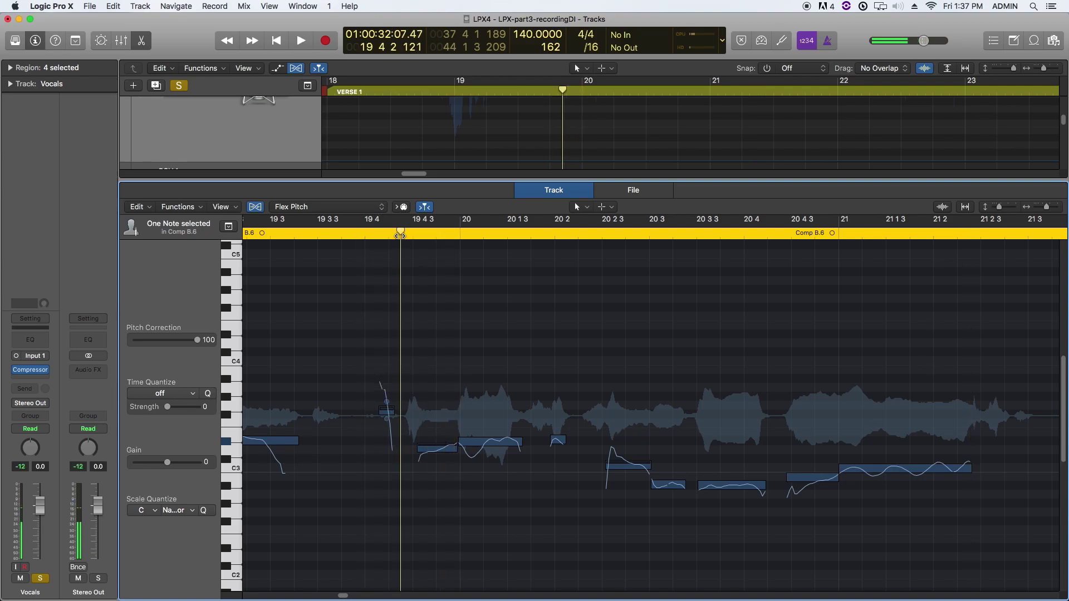
key(space)
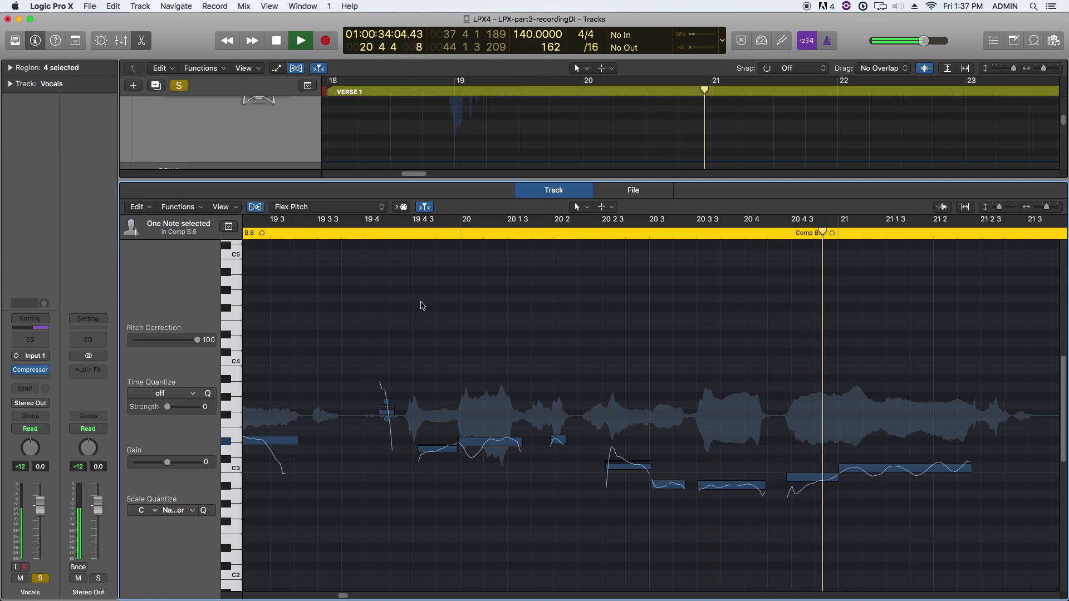
Raise the note at about 19.4.3 in the second Verse 1 phrase to D#3
key(space)
scroll(390, 462, left, 3)
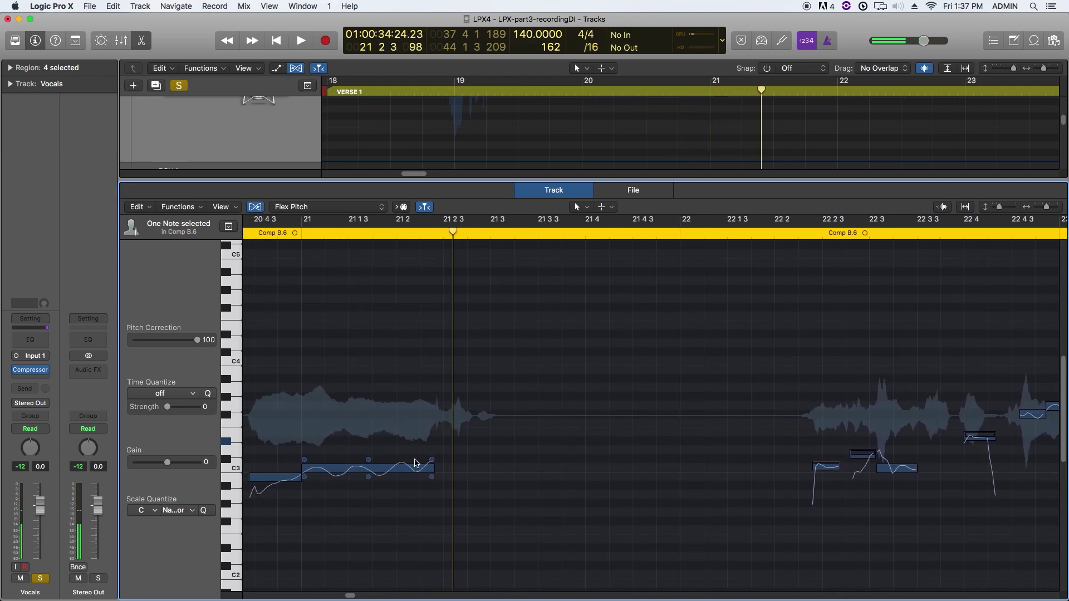
scroll(415, 464, left, 6)
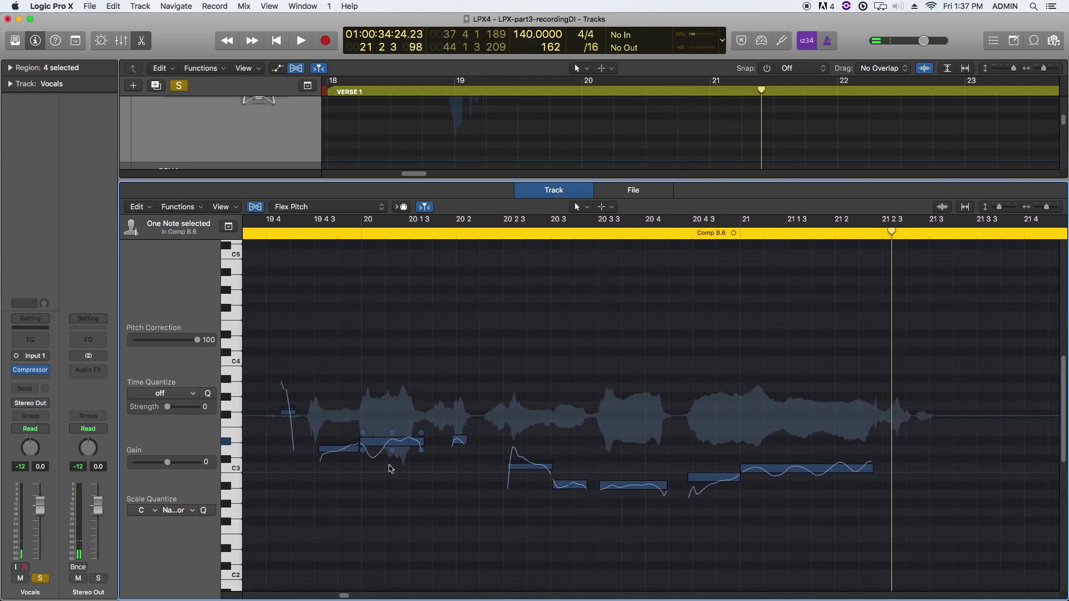
scroll(390, 469, left, 2)
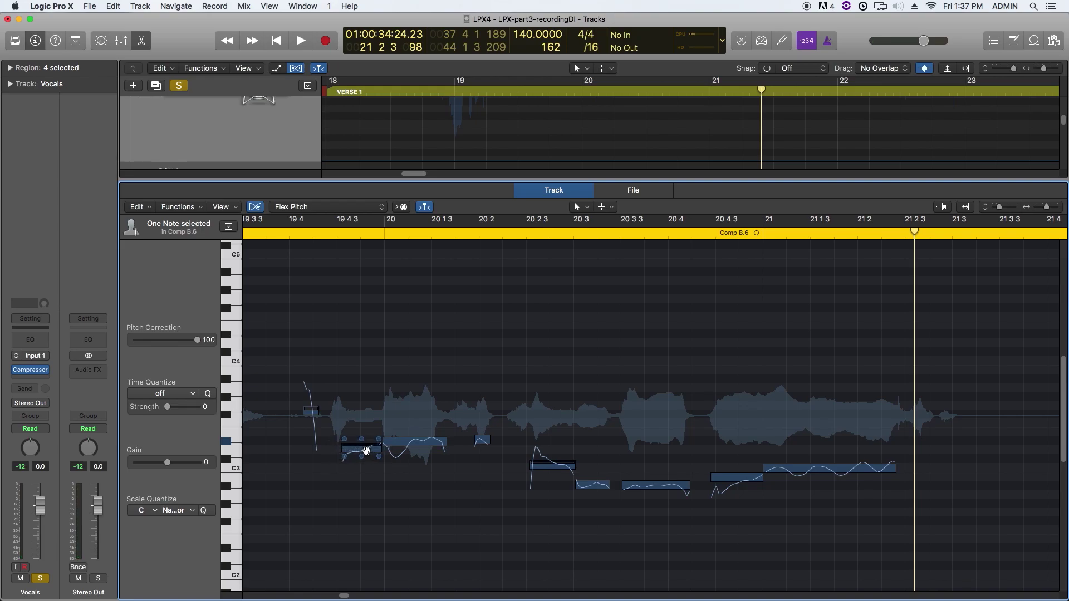
drag(365, 447, 366, 439)
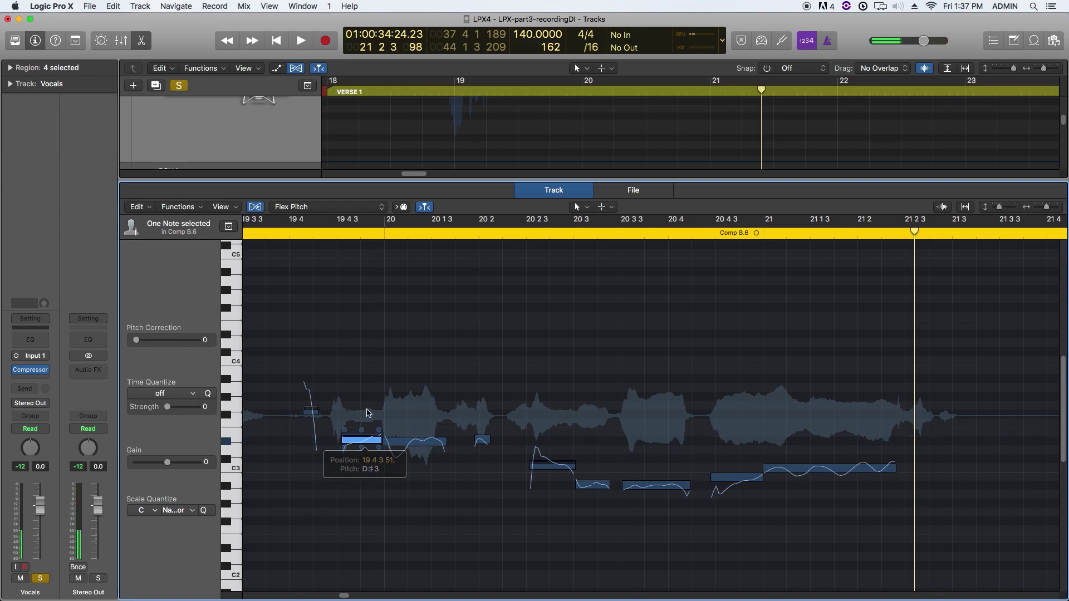
click(368, 416)
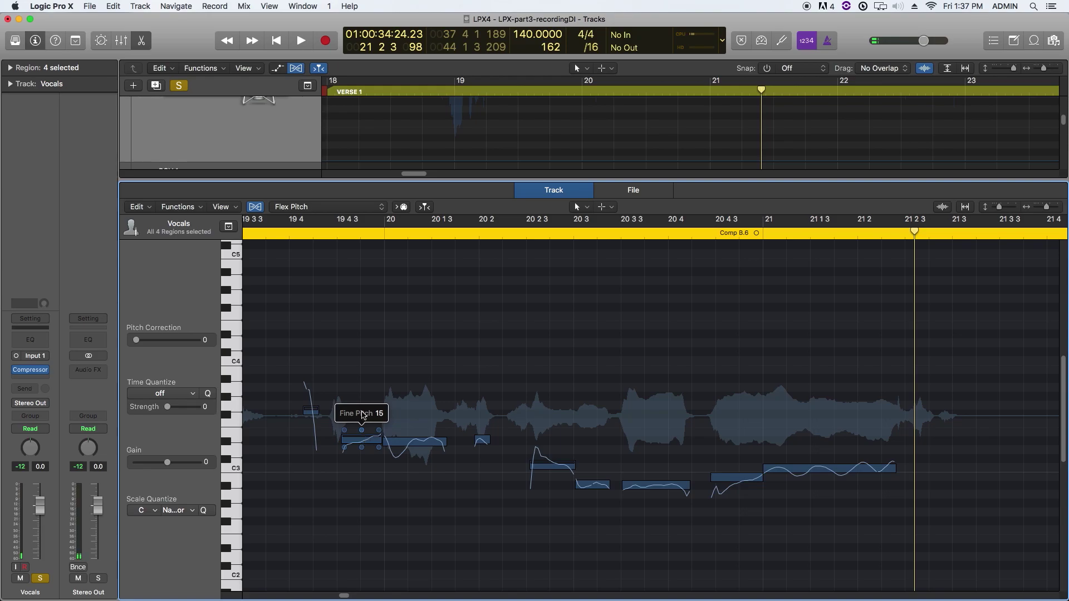
Scale-quantize the phrase's eight notes from about 19.4.3 to 21.2 to C natural minor, and play the phrase back
drag(357, 430, 839, 536)
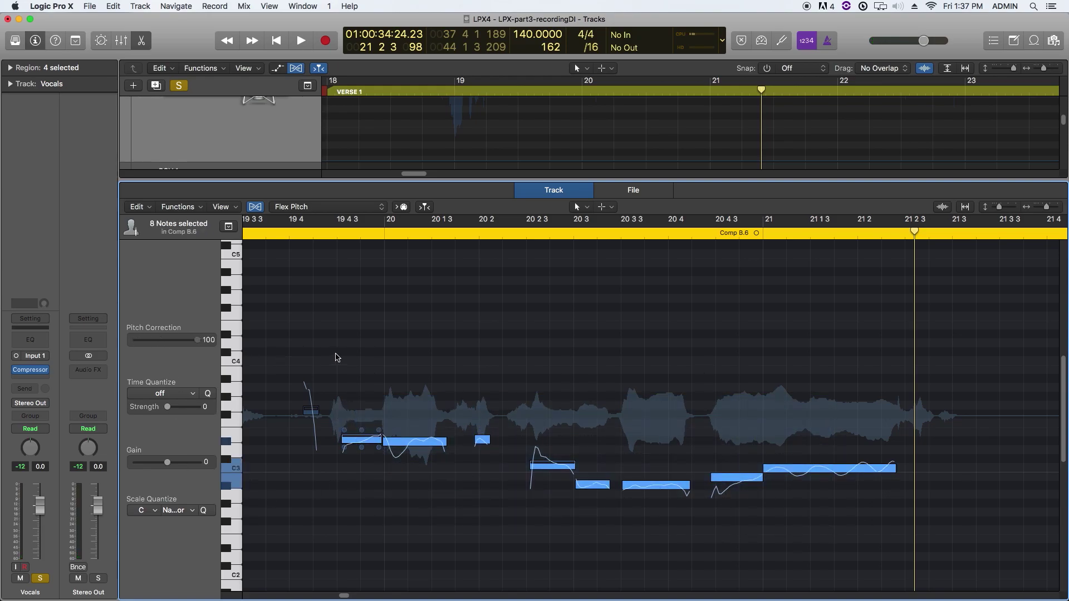
key(q)
click(347, 317)
click(334, 234)
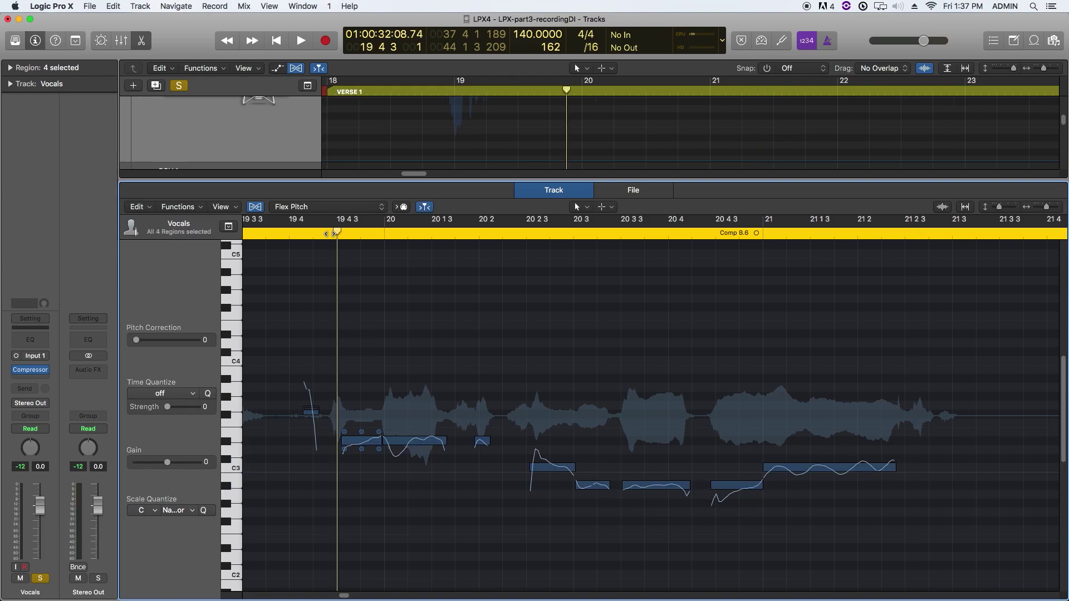
key(space)
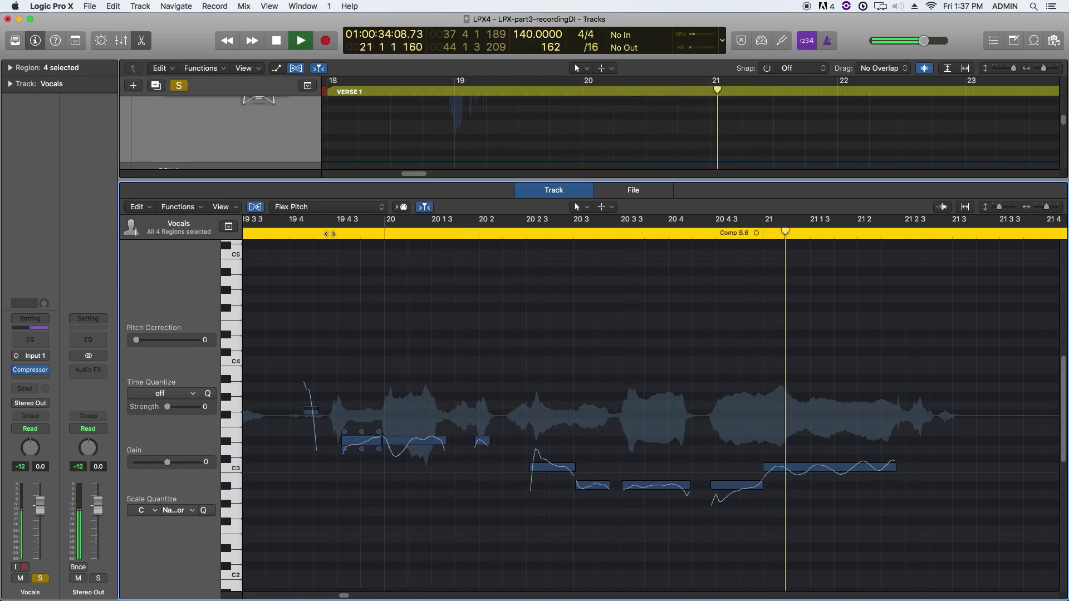
key(space)
Set the ending Pitch Drift of the note at 19.4.3 to about -0.45, adjust the note before bar 21, and replay the phrase
click(345, 440)
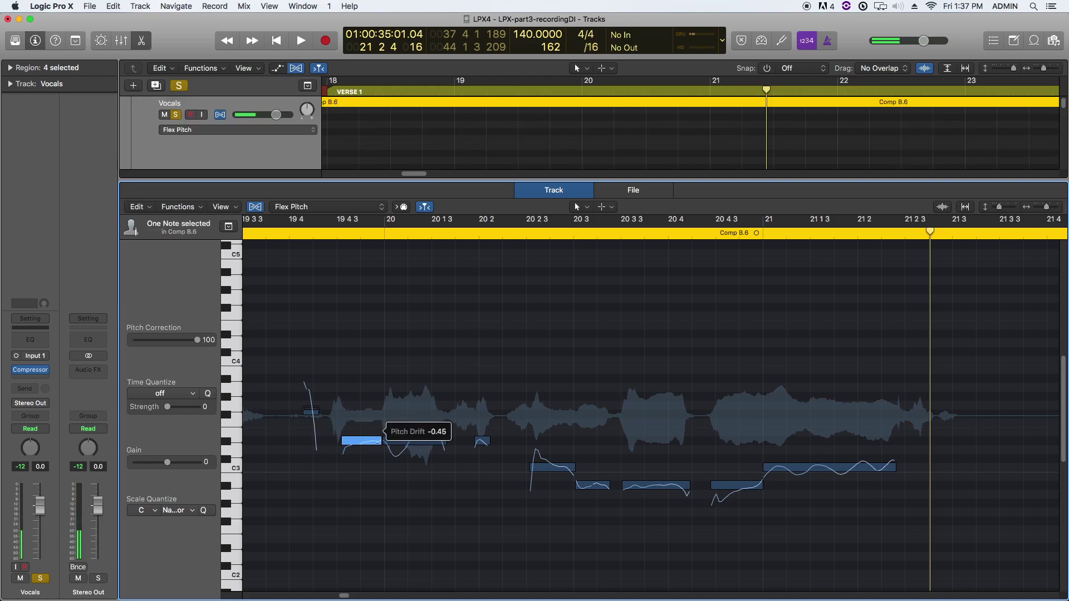
click(370, 505)
drag(372, 408, 830, 482)
click(724, 489)
key(space)
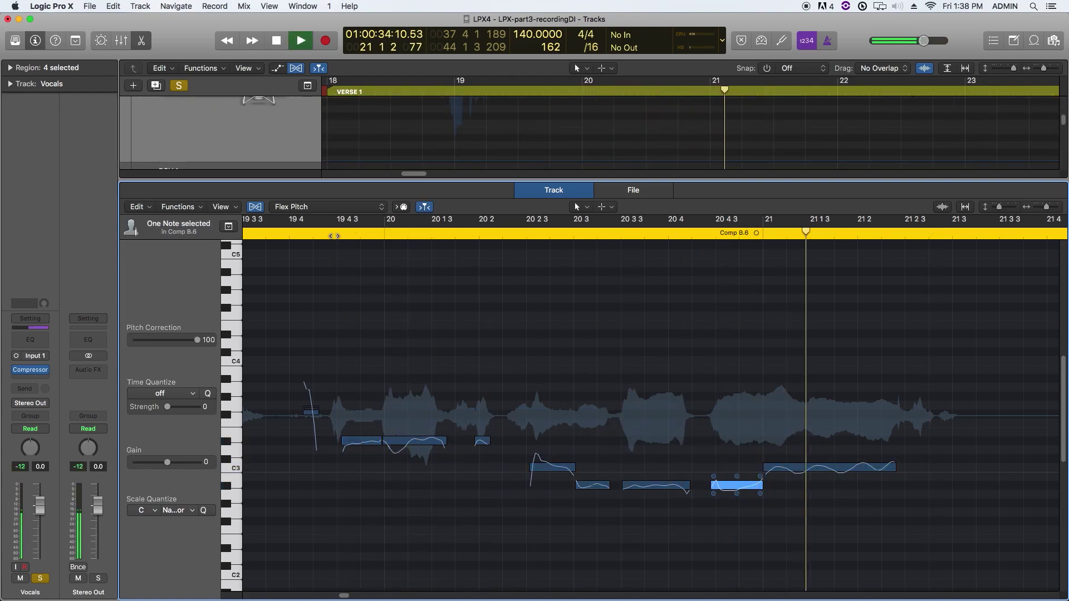
key(space)
Adjust the Pitch Drift at the start of the note near 20.2.3 and the end of the note before bar 21, replaying the phrase
click(529, 464)
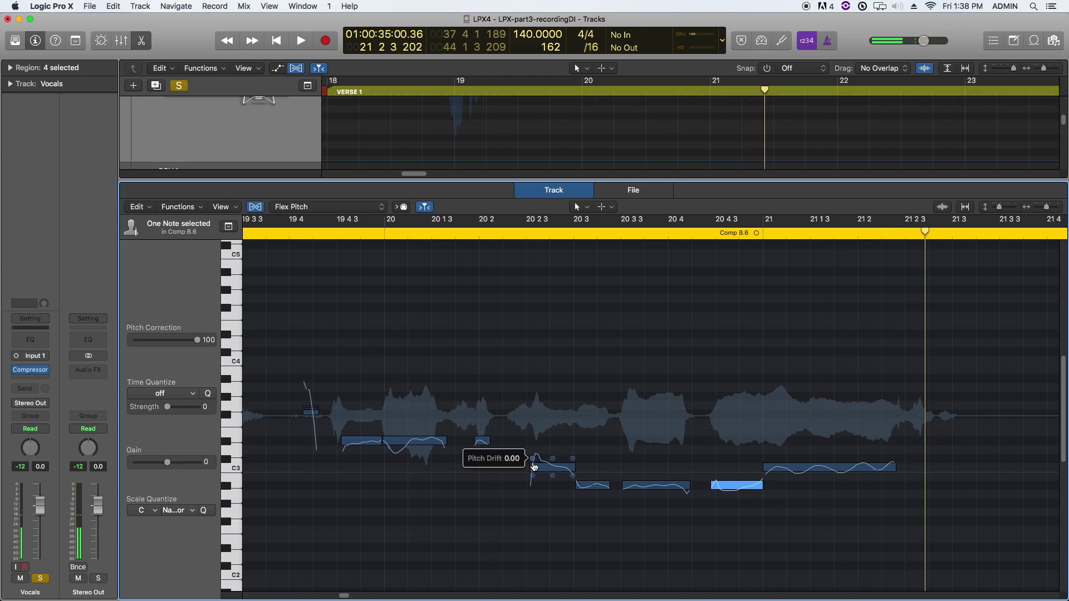
drag(532, 472, 533, 472)
click(362, 440)
double_click(326, 236)
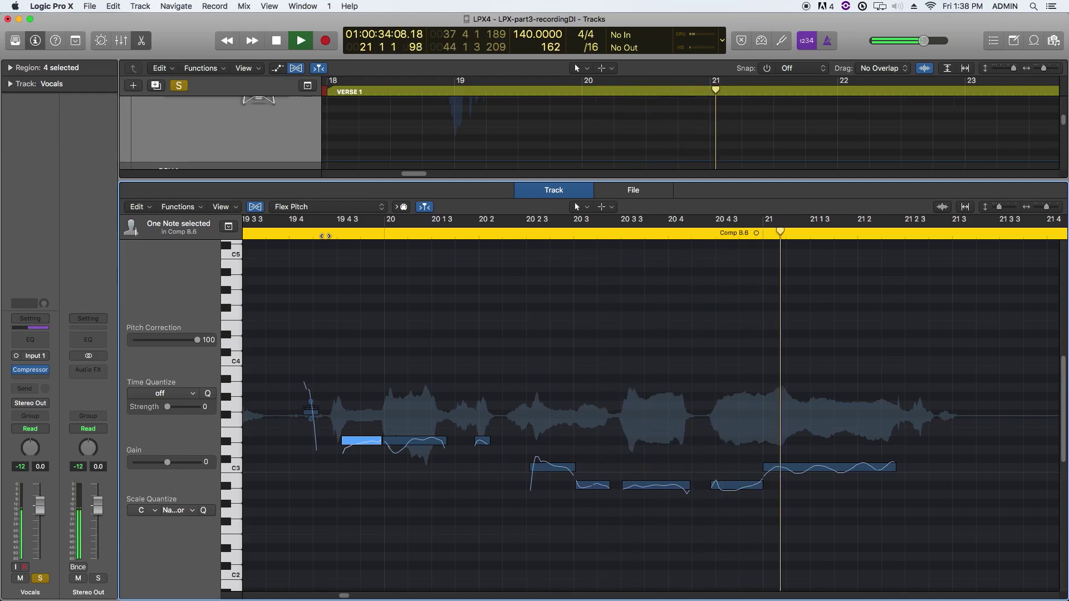
key(space)
click(737, 488)
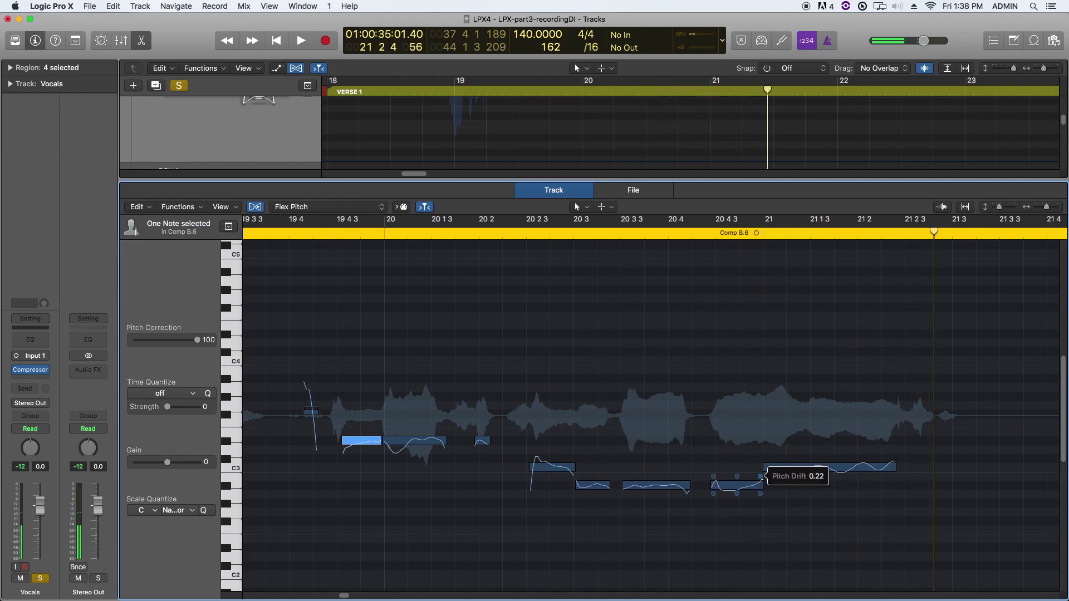
click(767, 476)
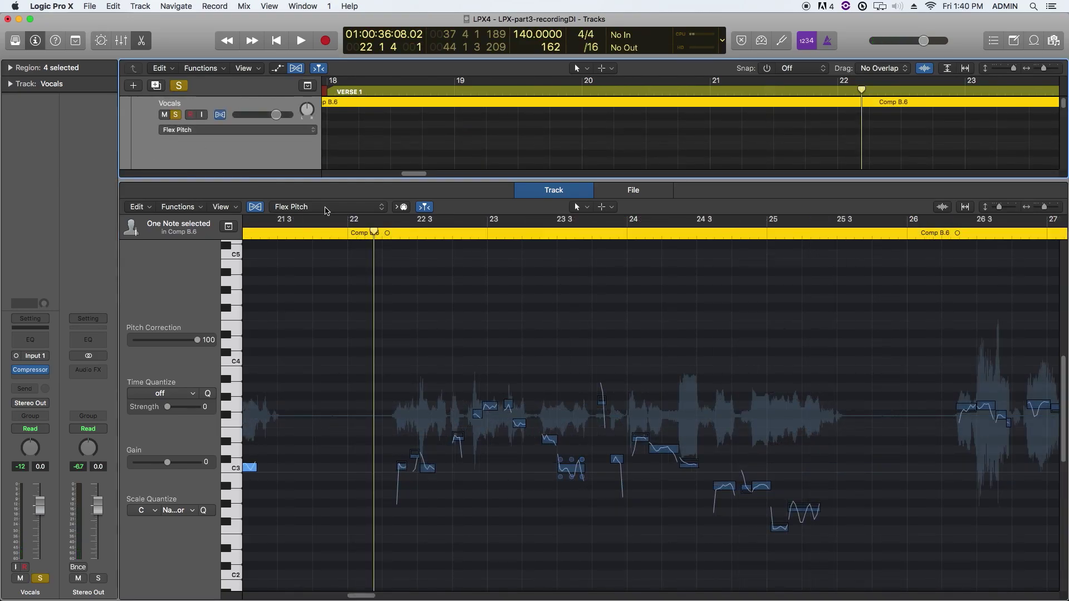
Play the third phrase from about 22.1 to 25.3 to check its pitch
key(space)
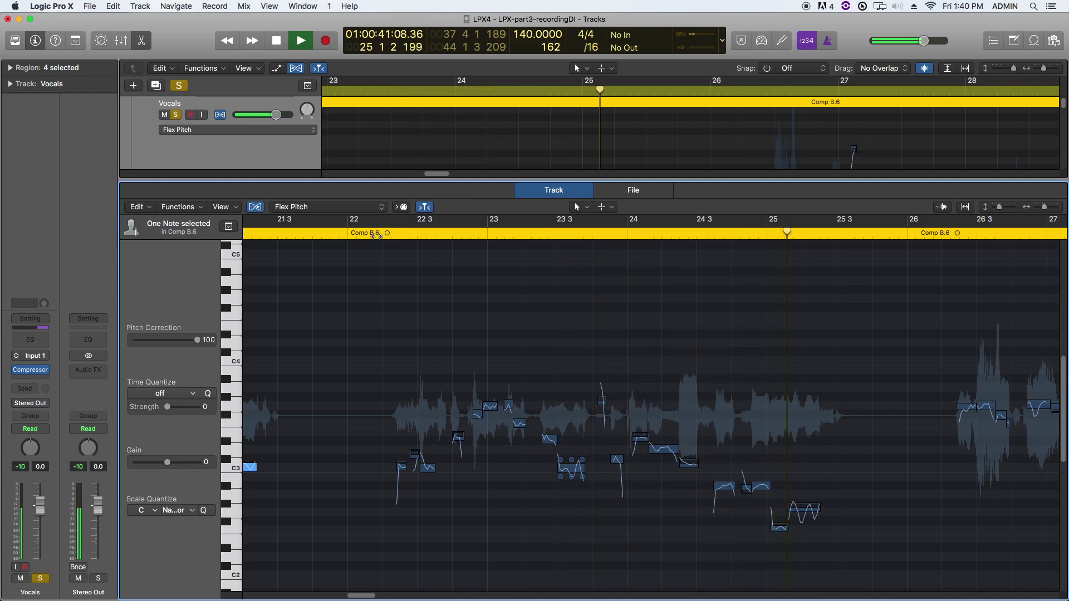
key(space)
drag(646, 367, 589, 423)
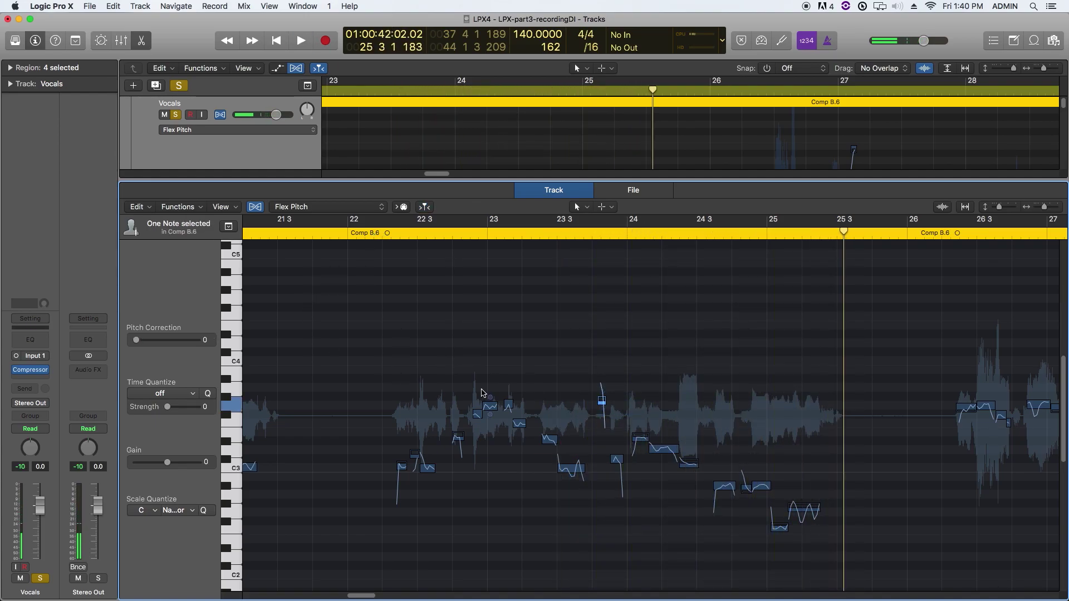
Scale-quantize the third phrase's notes in two groups, leaving out the short high note before bar 24, and play back its opening
drag(357, 377, 579, 516)
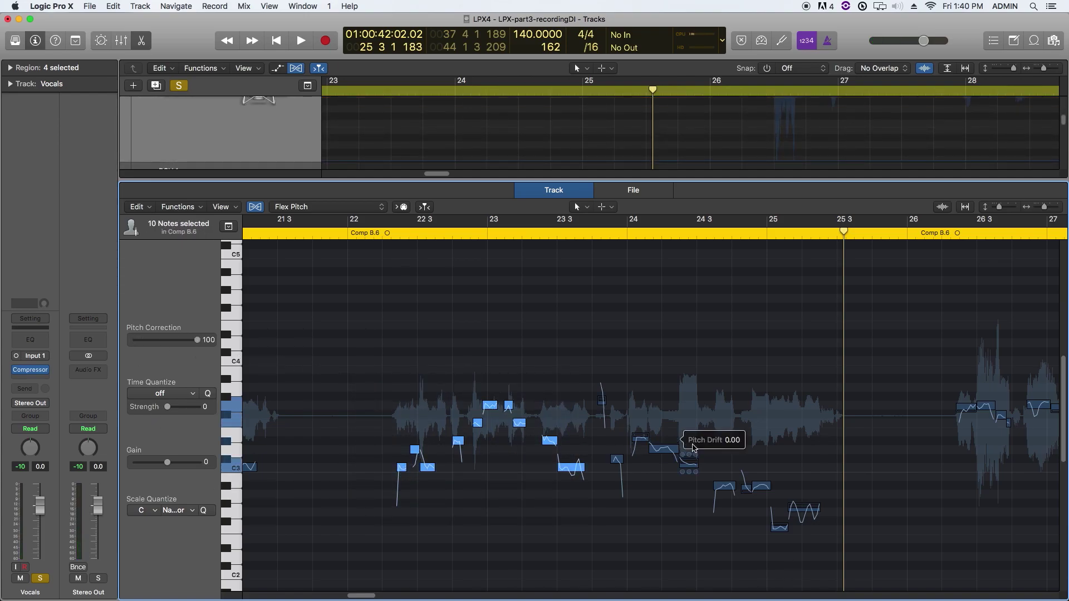
drag(620, 418, 808, 544)
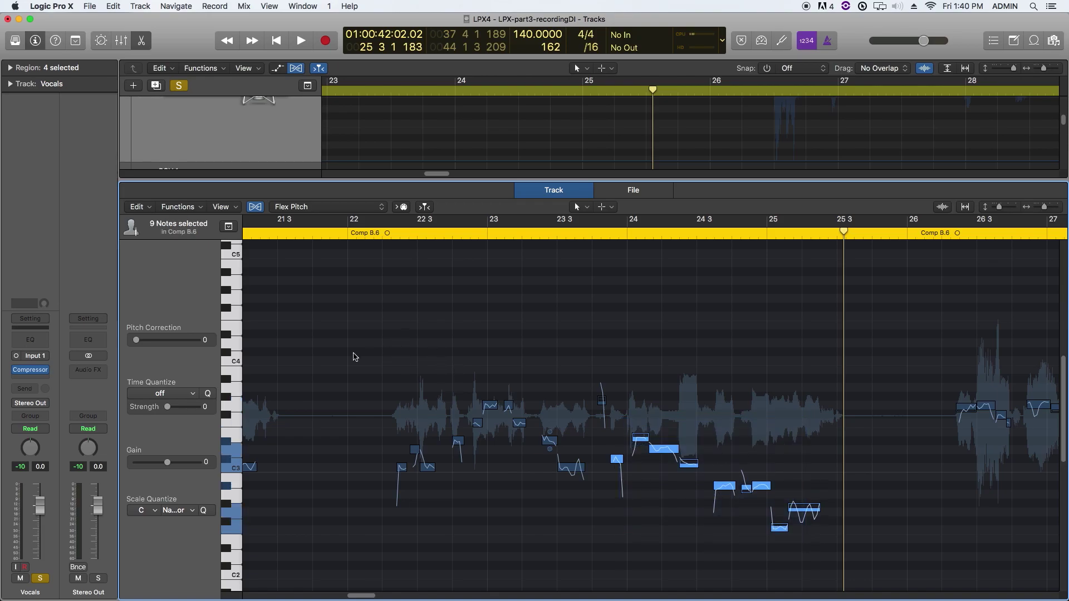
click(379, 233)
key(space)
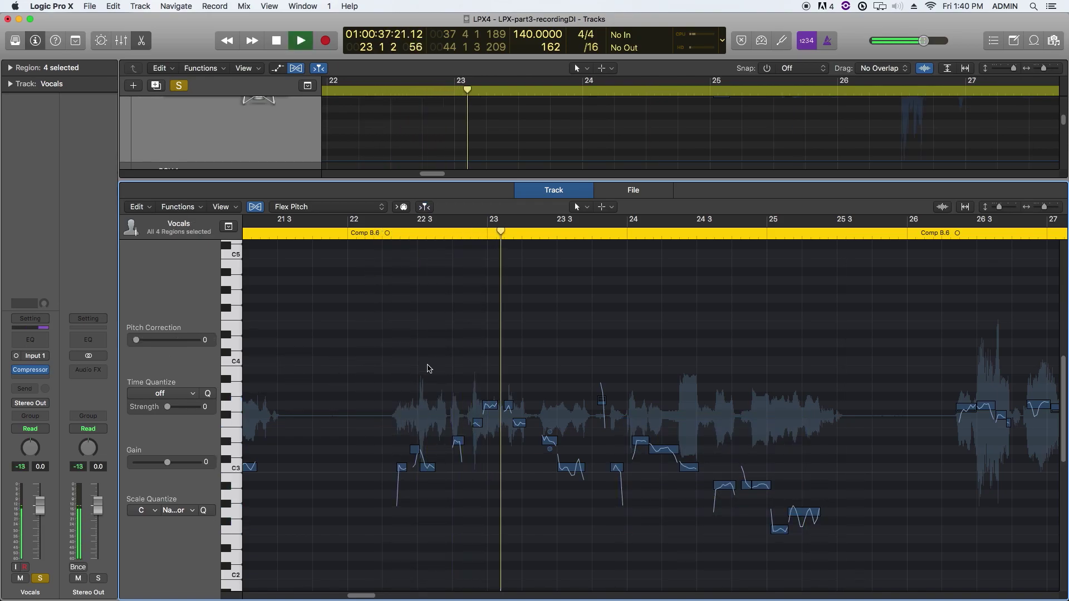
key(space)
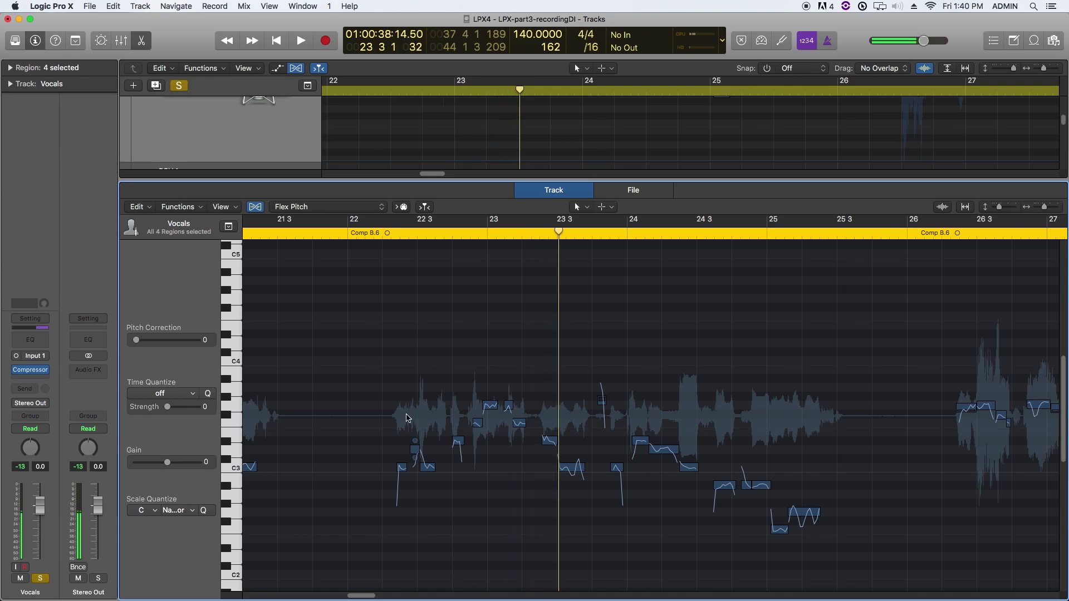
Set the Pitch Correction of the short note just before 22.3 to 0 and replay the phrase
click(415, 450)
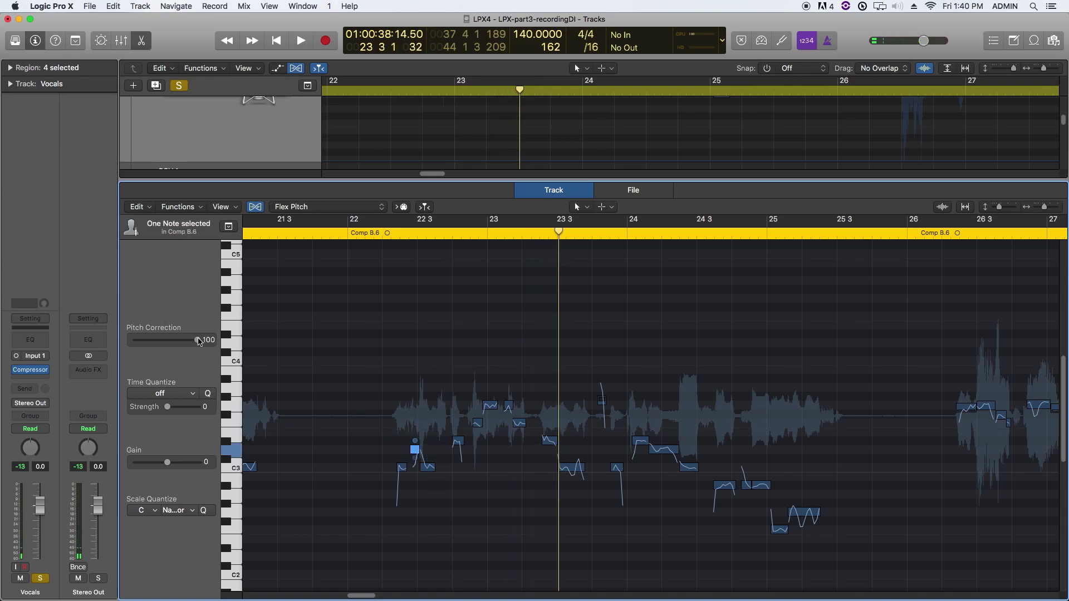
click(364, 233)
key(space)
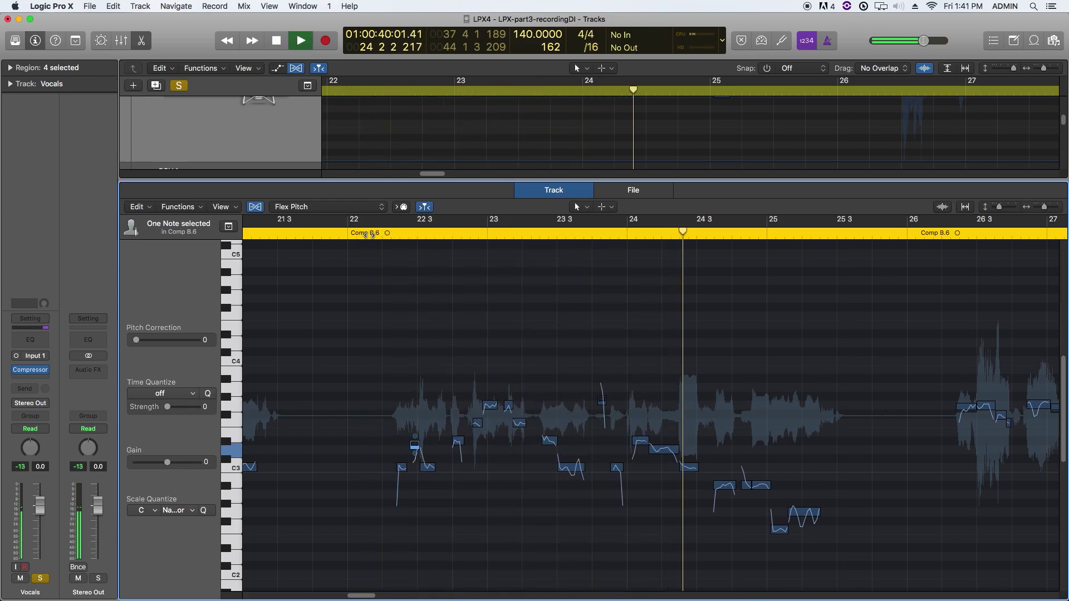
key(space)
Lower the Vibrato of the phrase's first ten notes to about 82% and of its last nine notes to about 84%
drag(363, 381, 574, 497)
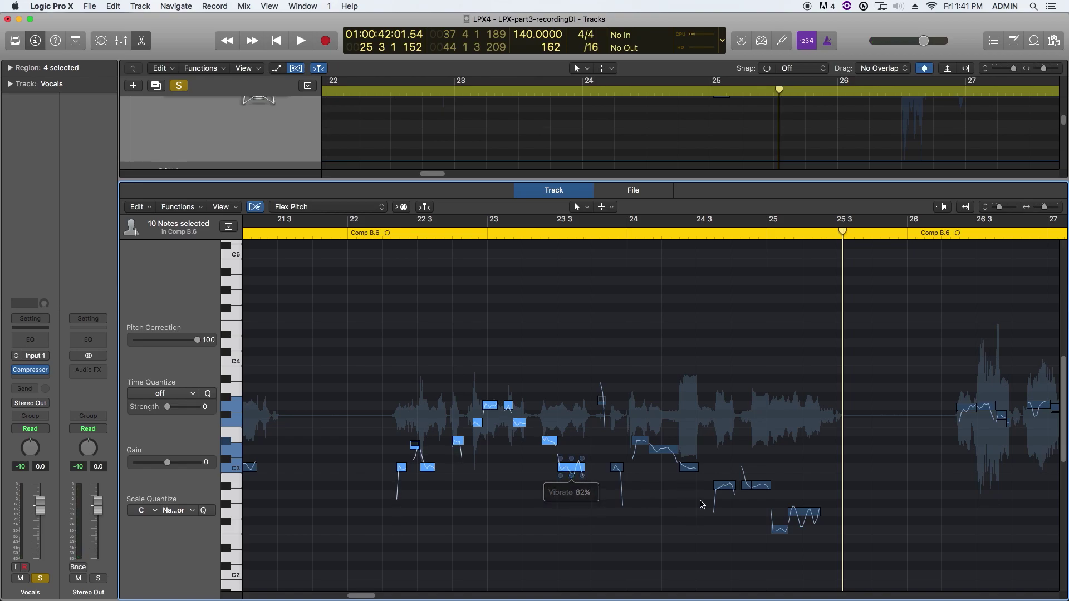
drag(618, 428, 804, 534)
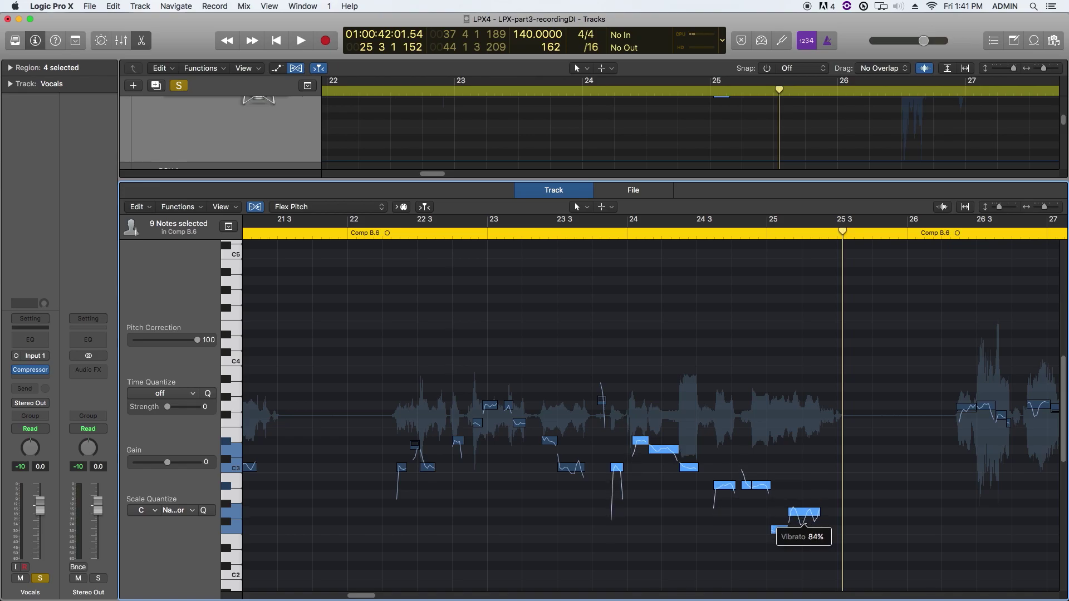
click(686, 414)
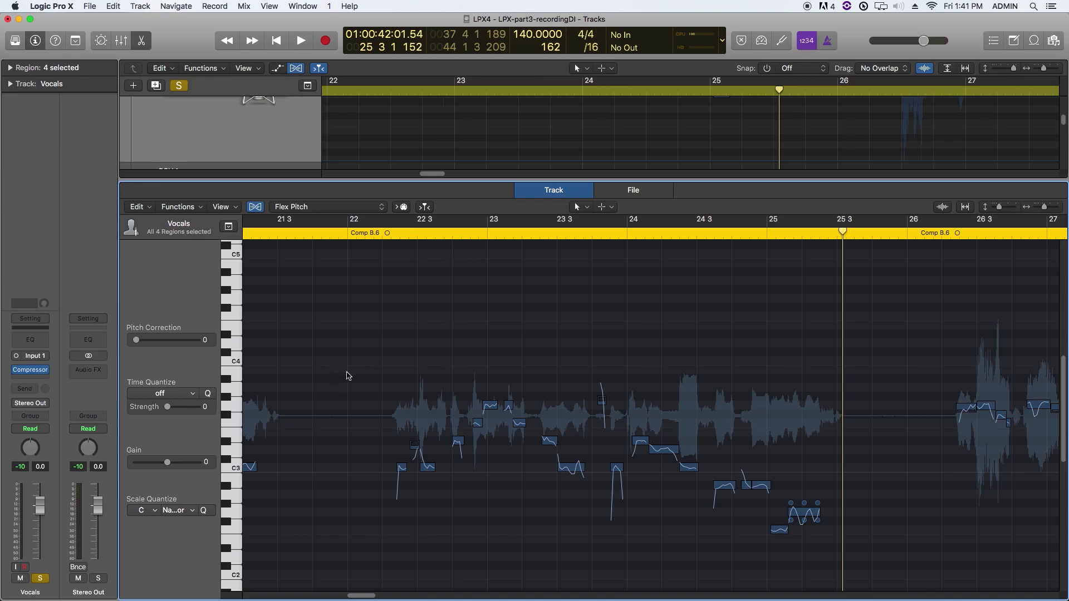
drag(343, 373, 582, 508)
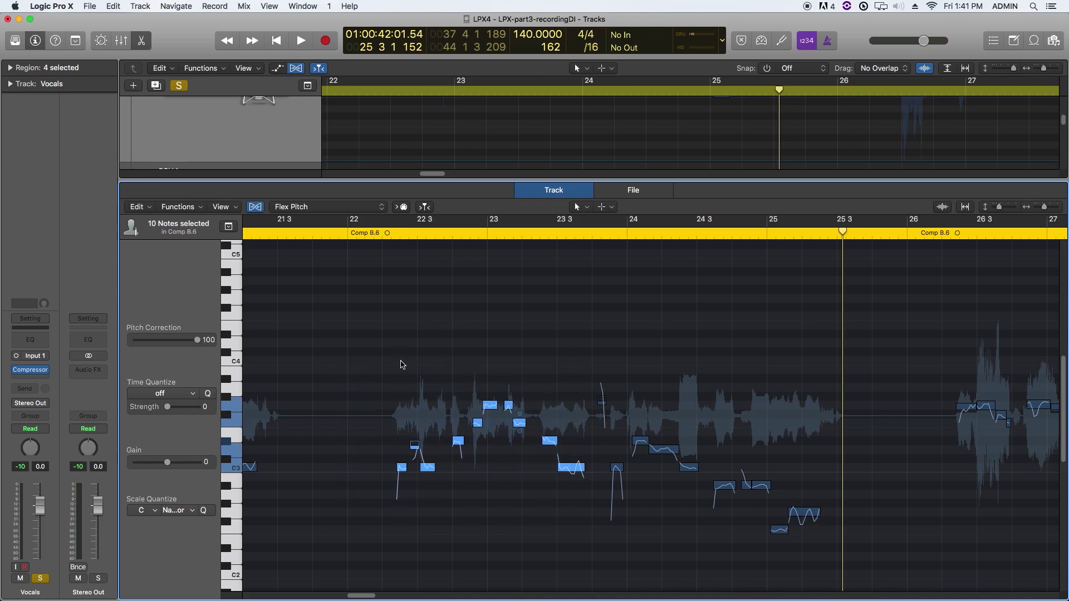
mouse_move(574, 479)
click(569, 413)
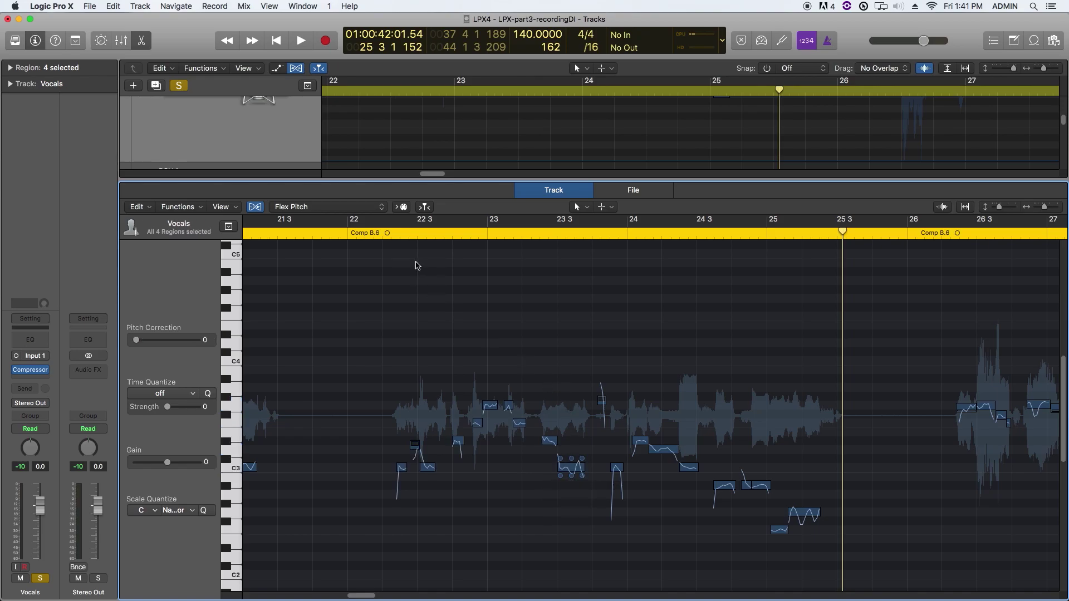
Replay the third phrase from about 22.1 to 25.3 to check the vibrato changes
key(space)
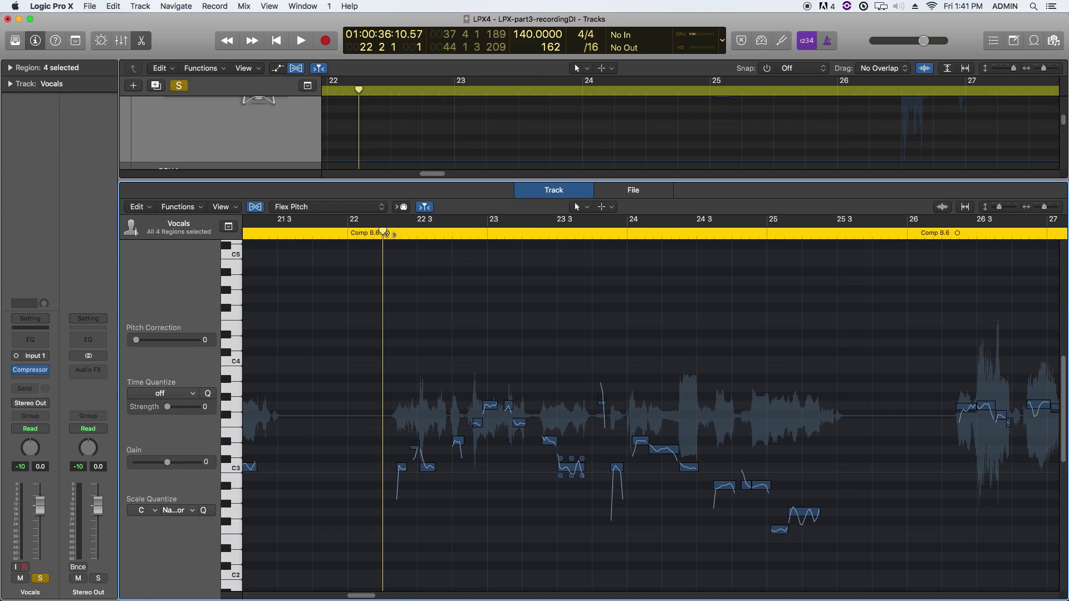
key(space)
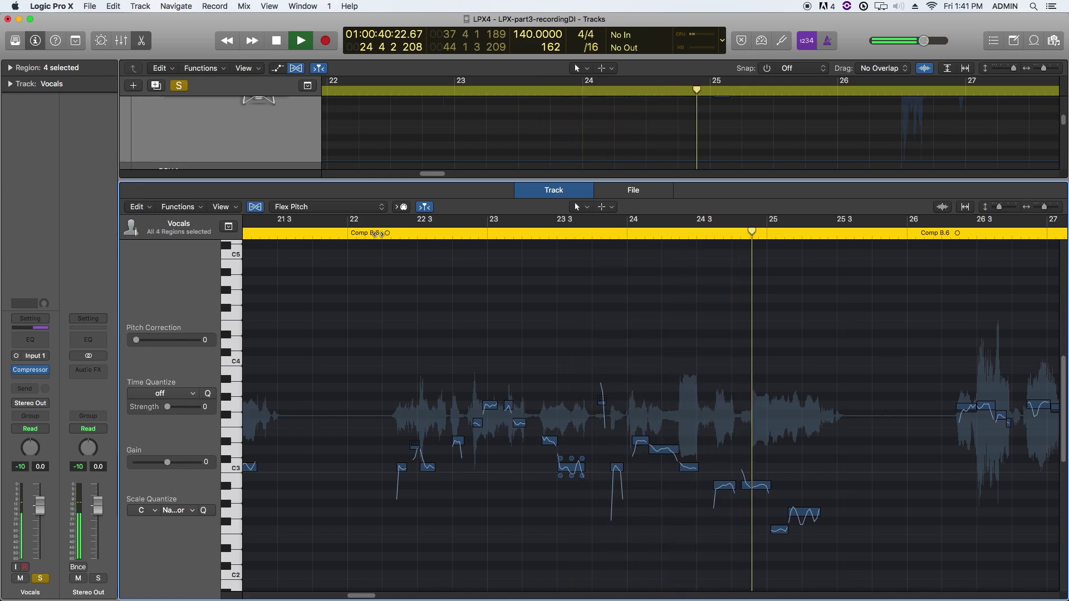
key(space)
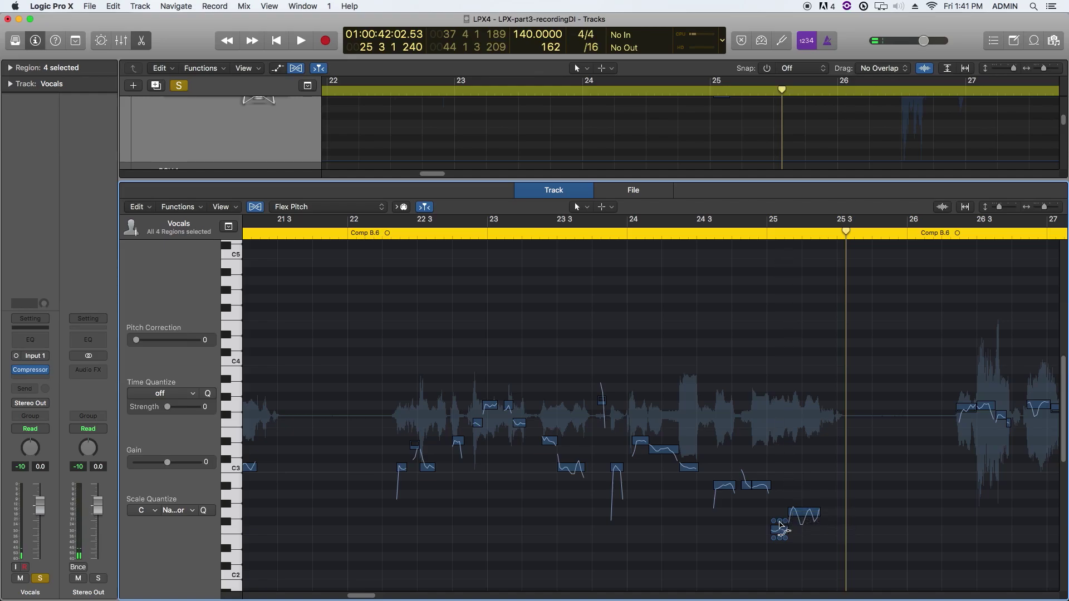
Set the Vibrato of the low note at about bar 25 to 100% and play the vocal from there
click(782, 543)
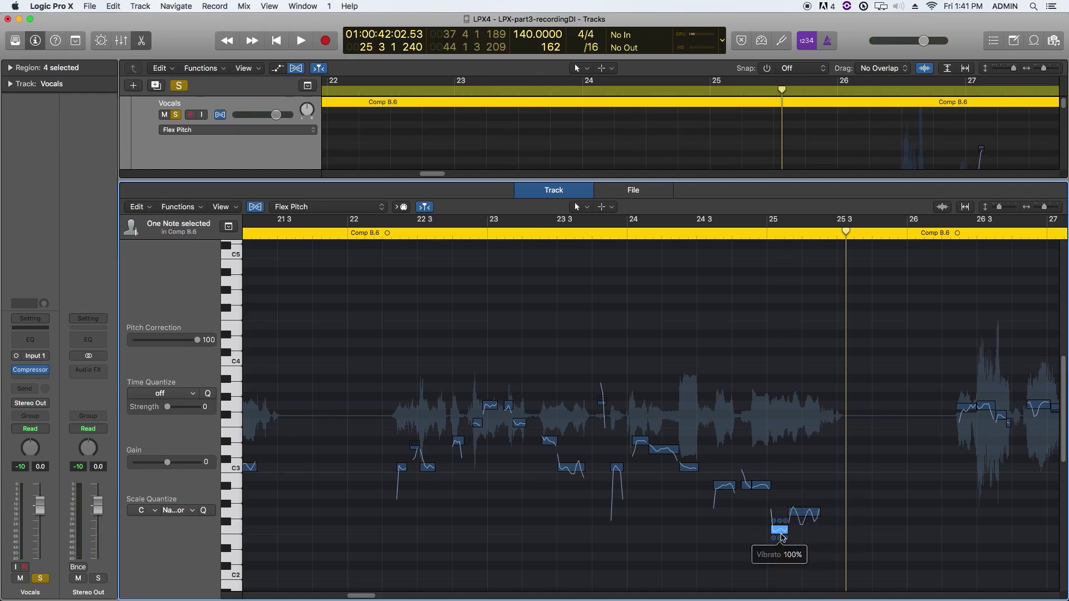
click(761, 235)
key(space)
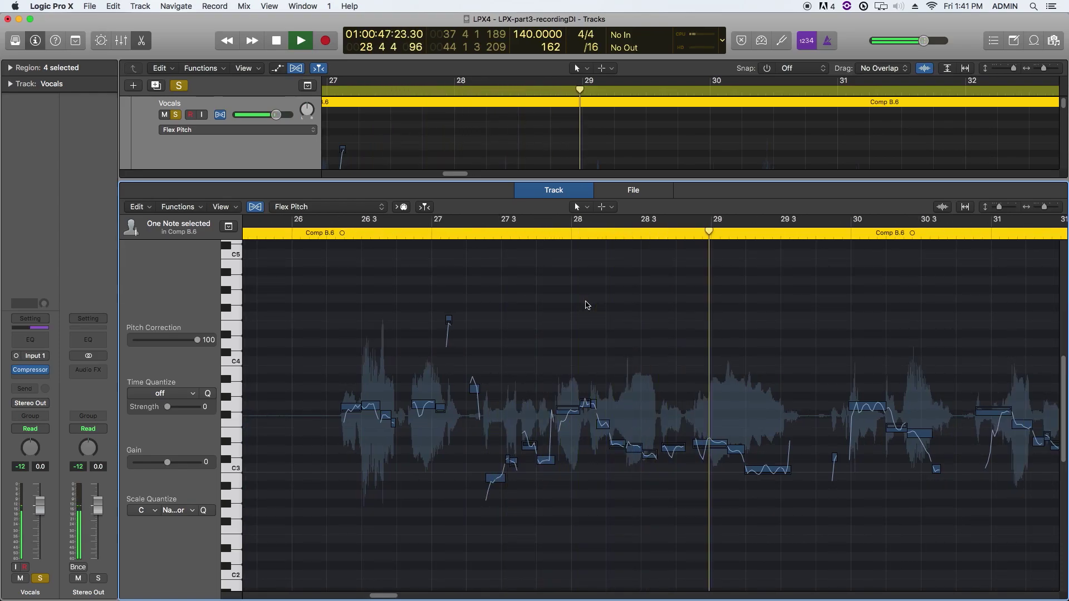
Replay the passage from about 28.4 to 29.3 to check the pitch of the notes around bar 29
key(space)
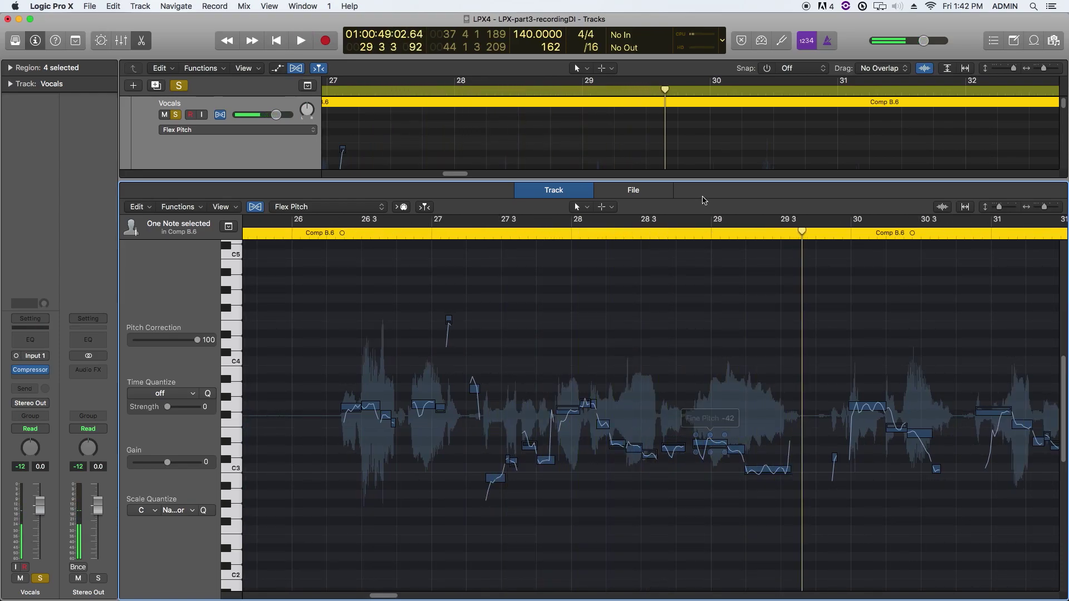
key(space)
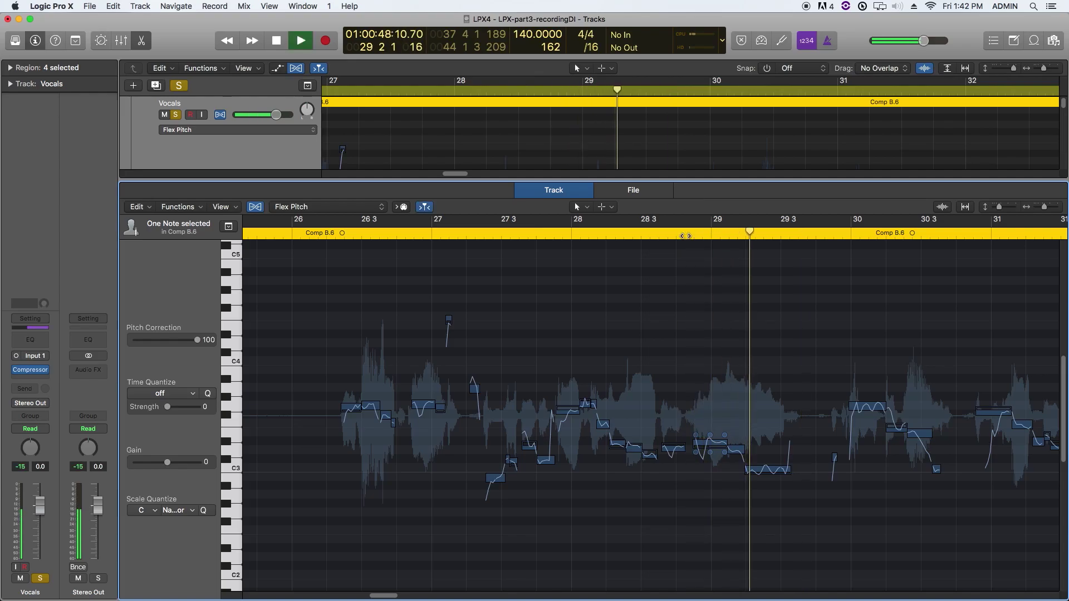
key(space)
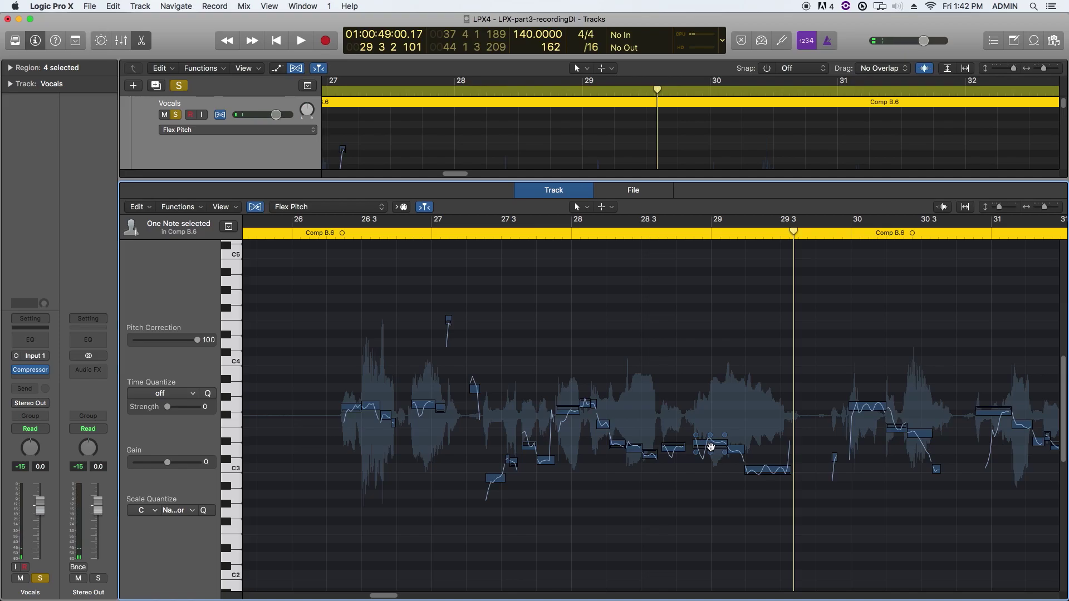
Split the long vocal note just before bar 29 with the Scissors tool and play the passage
key(super+Right)
key(super+Right)
key(super+Right)
key(super+Right)
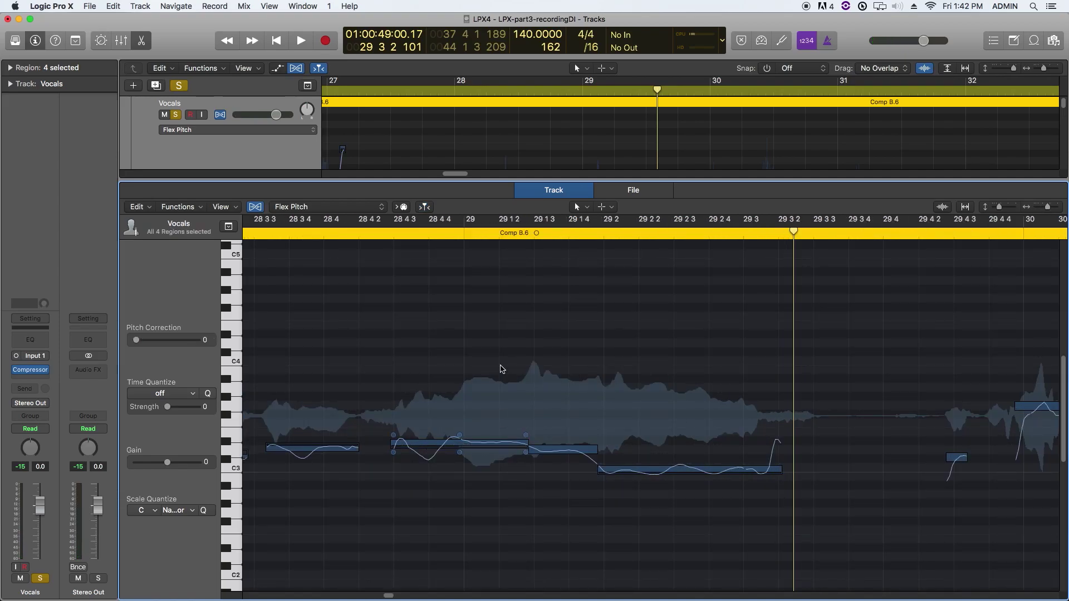
click(608, 210)
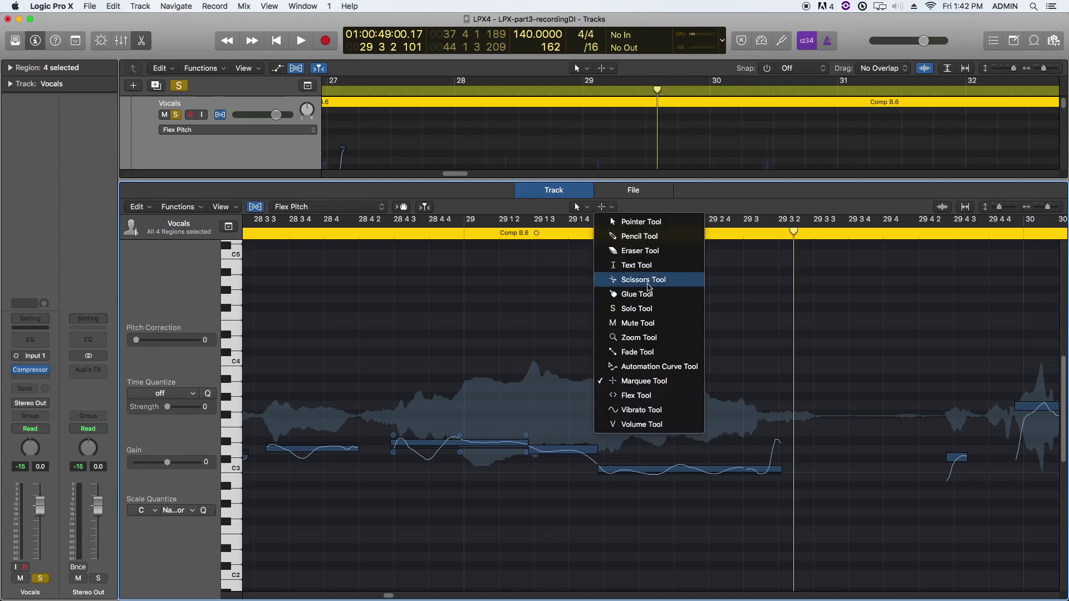
click(647, 284)
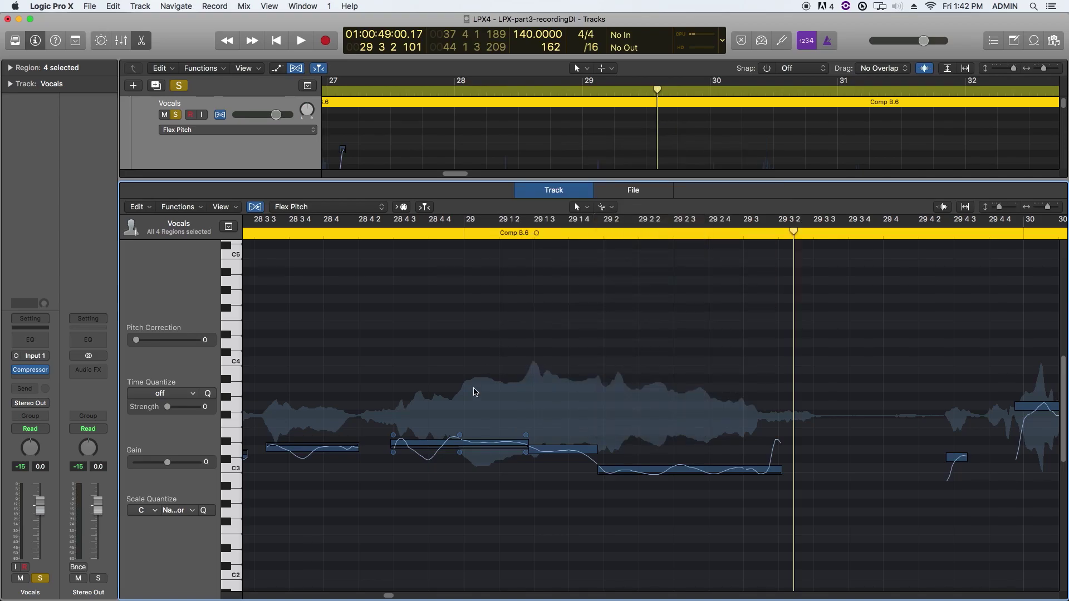
click(441, 440)
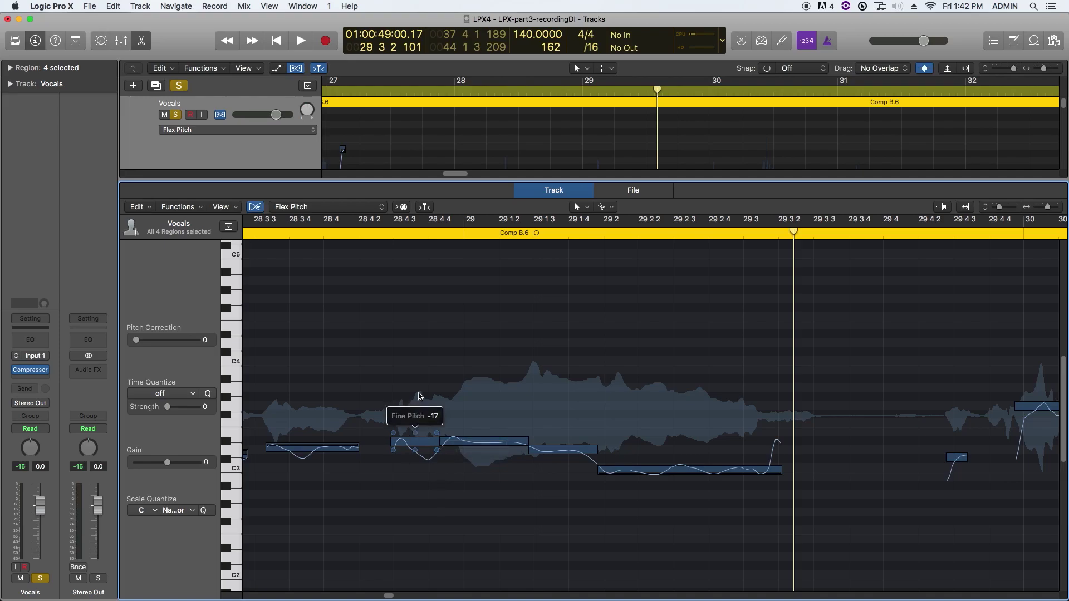
click(371, 232)
key(space)
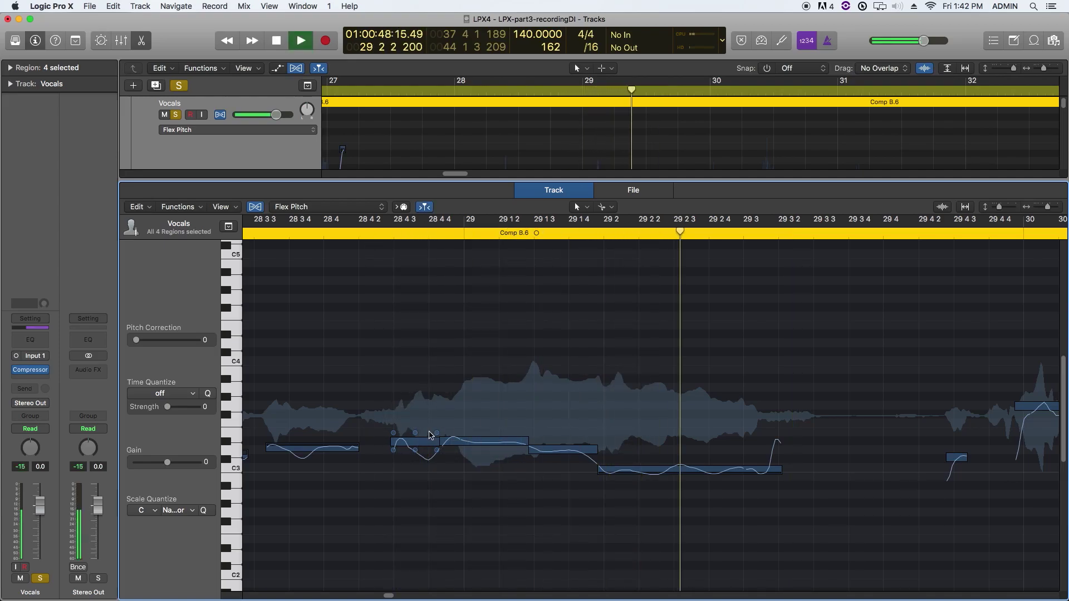
Try lowering the short note before bar 29 by one semitone, play it, and undo the pitch change and the split
drag(423, 443, 423, 452)
click(382, 233)
key(space)
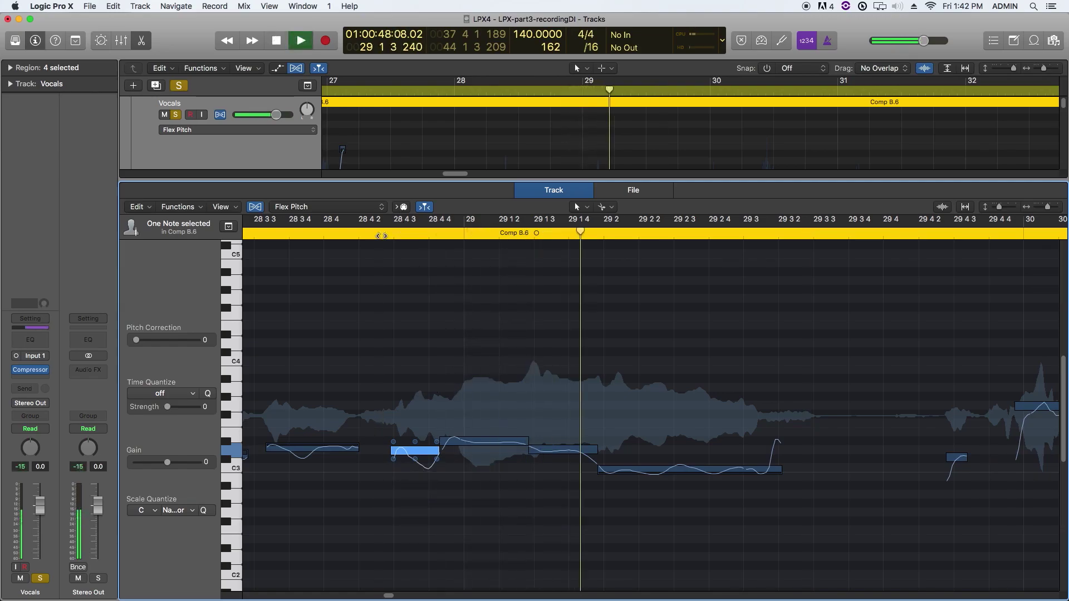
key(space)
key(super+z)
key(super+z)
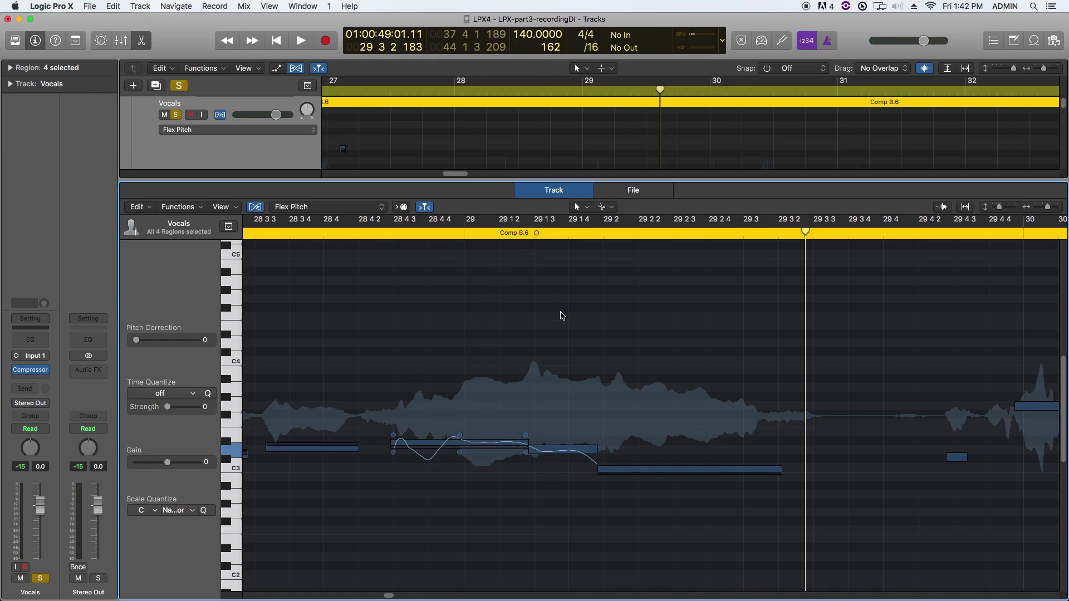
Play the start of the vocal phrase from about 26.2 to 27.1 to check the pitch of its first notes
key(super+Left)
key(super+Left)
key(super+a)
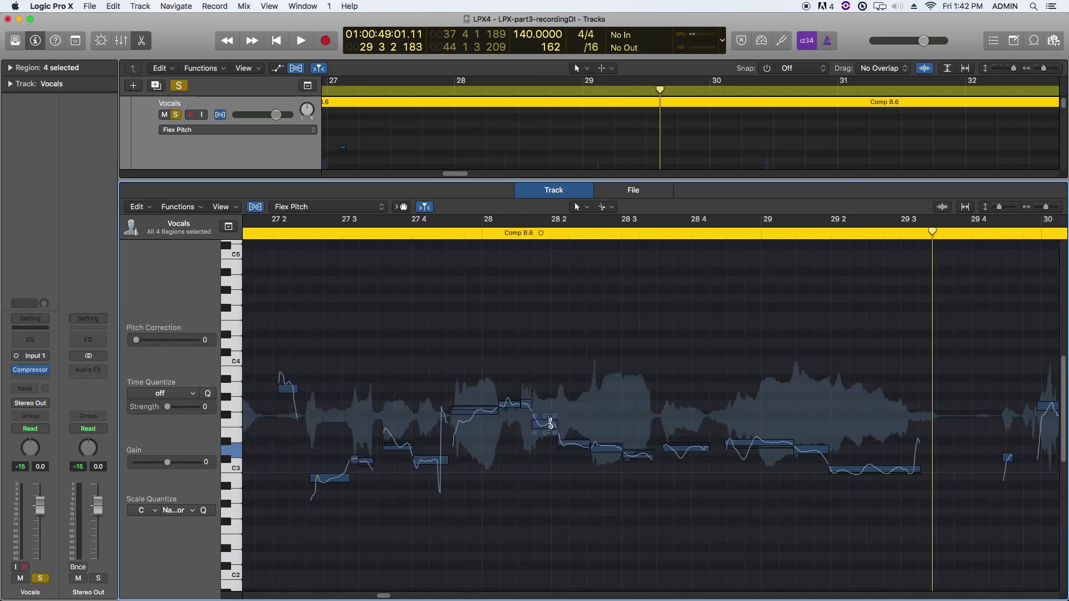
key(super+Left)
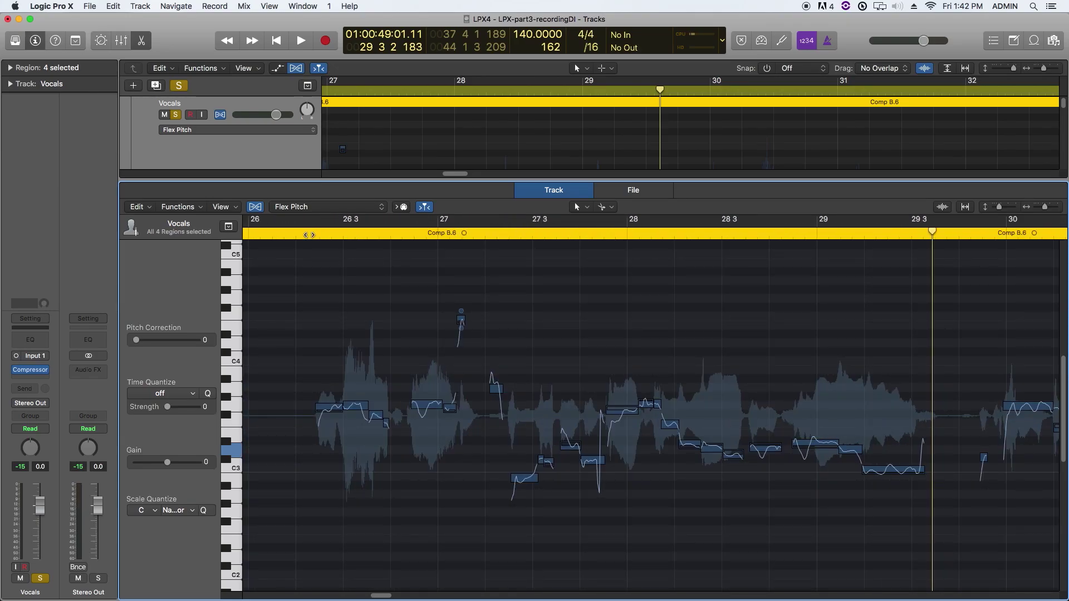
key(shift+space)
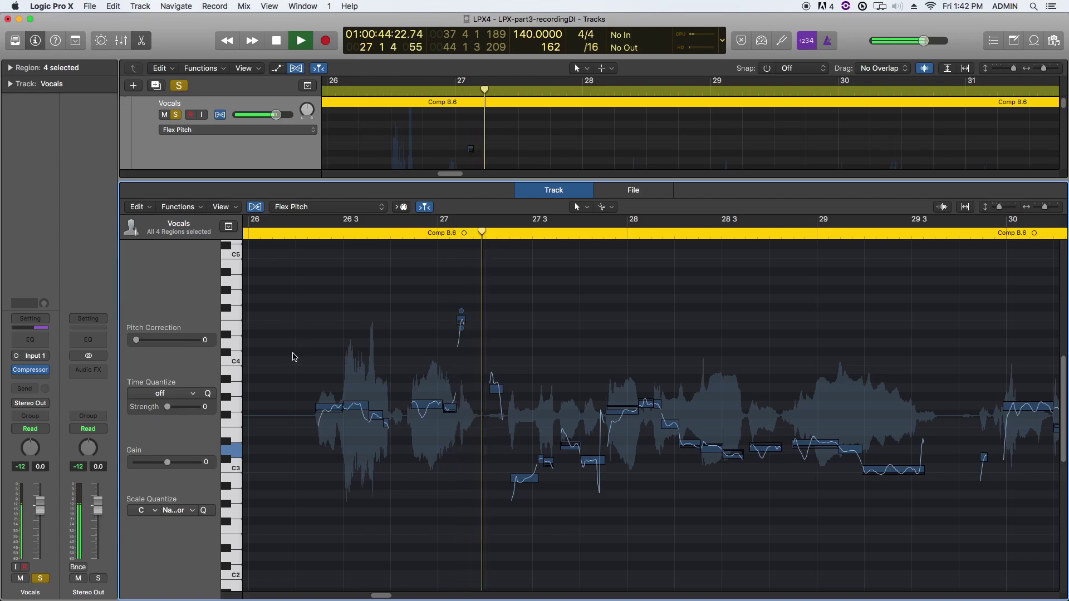
key(space)
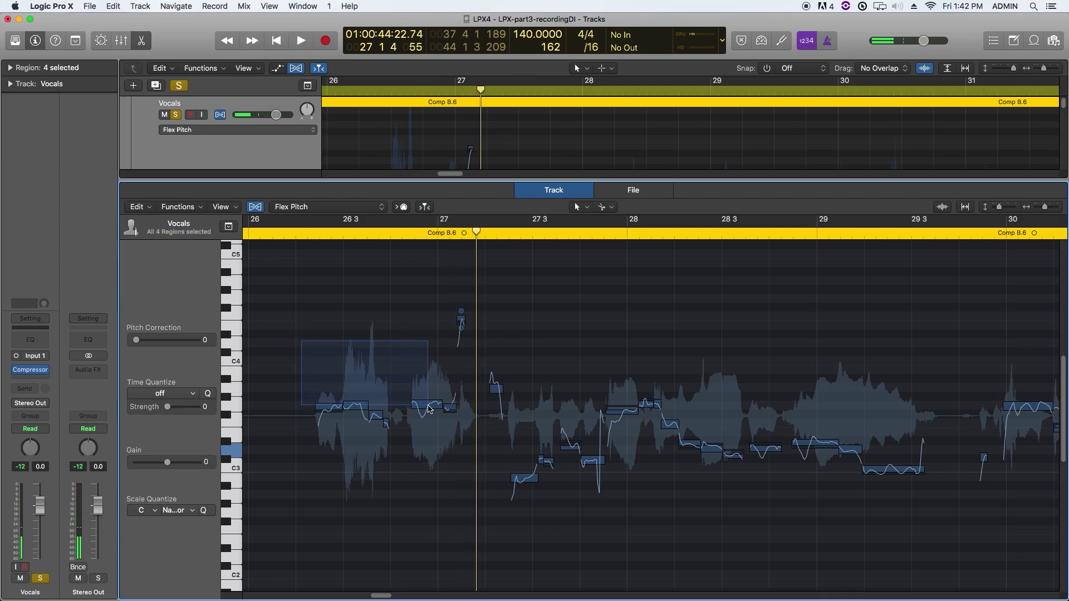
drag(428, 411, 428, 411)
click(412, 420)
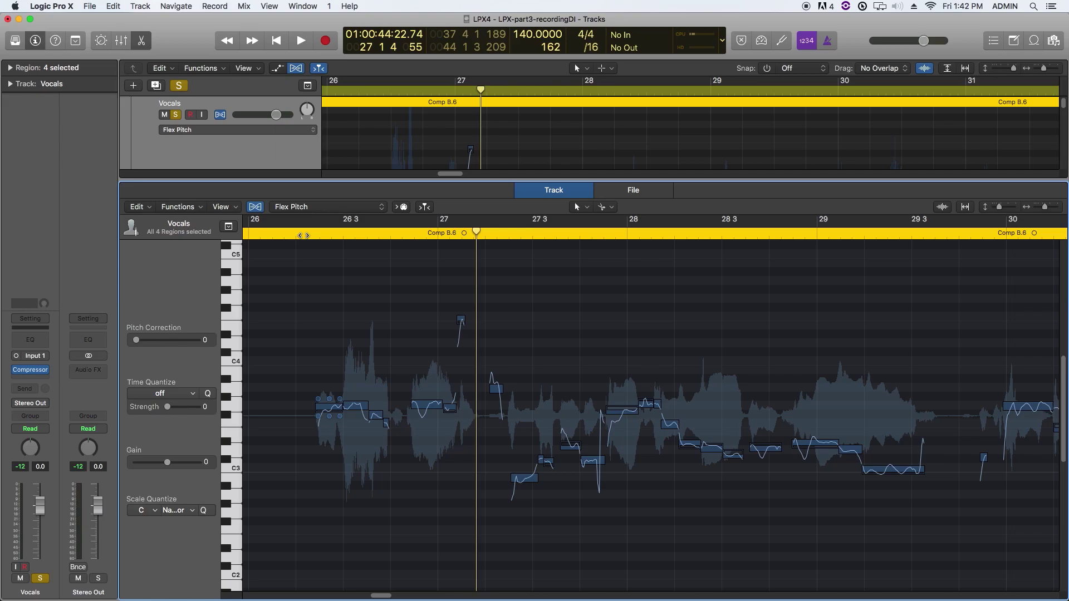
key(space)
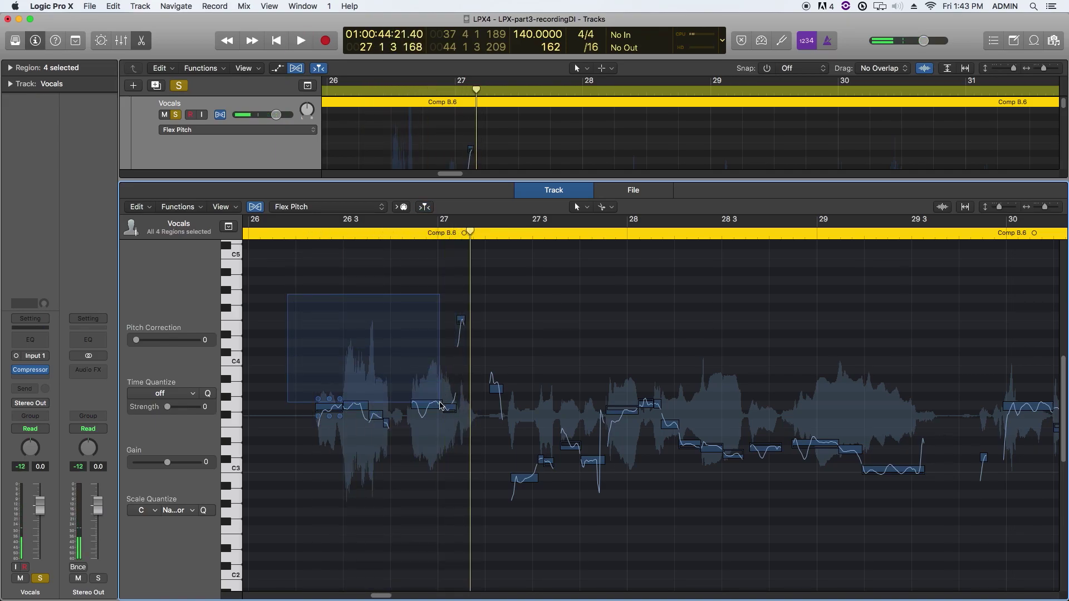
Set the Pitch Correction of the phrase's first two notes and the note just before bar 27 to 100, and play the phrase
drag(439, 414, 417, 406)
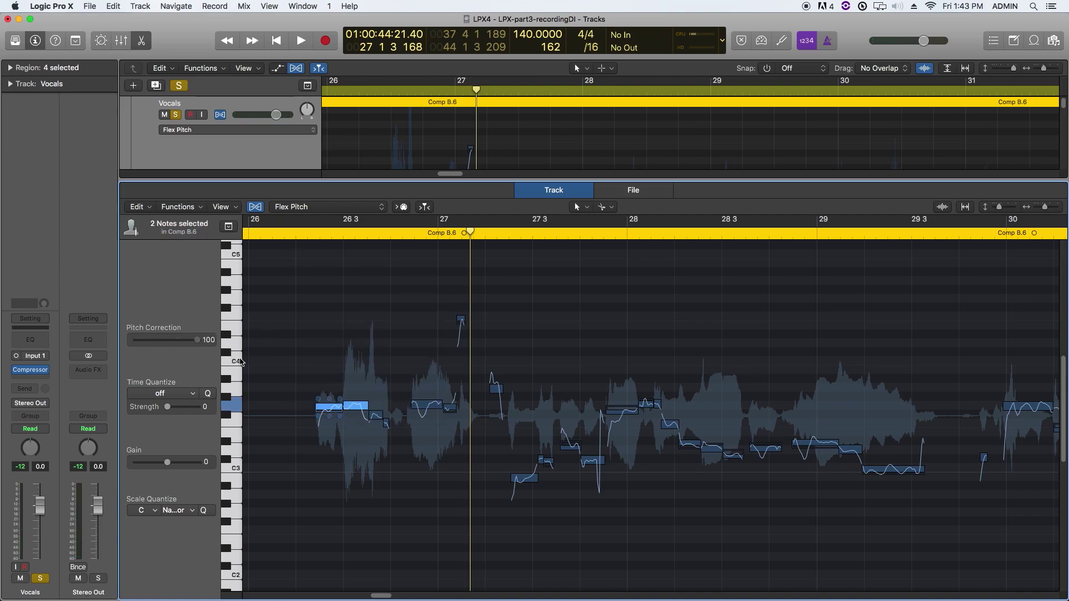
click(425, 405)
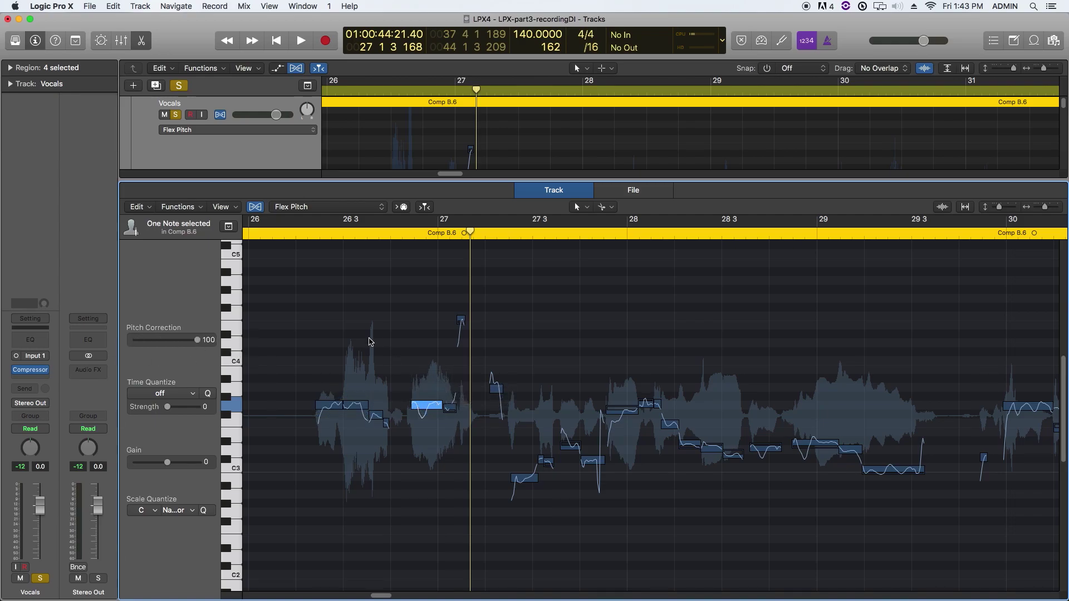
double_click(296, 238)
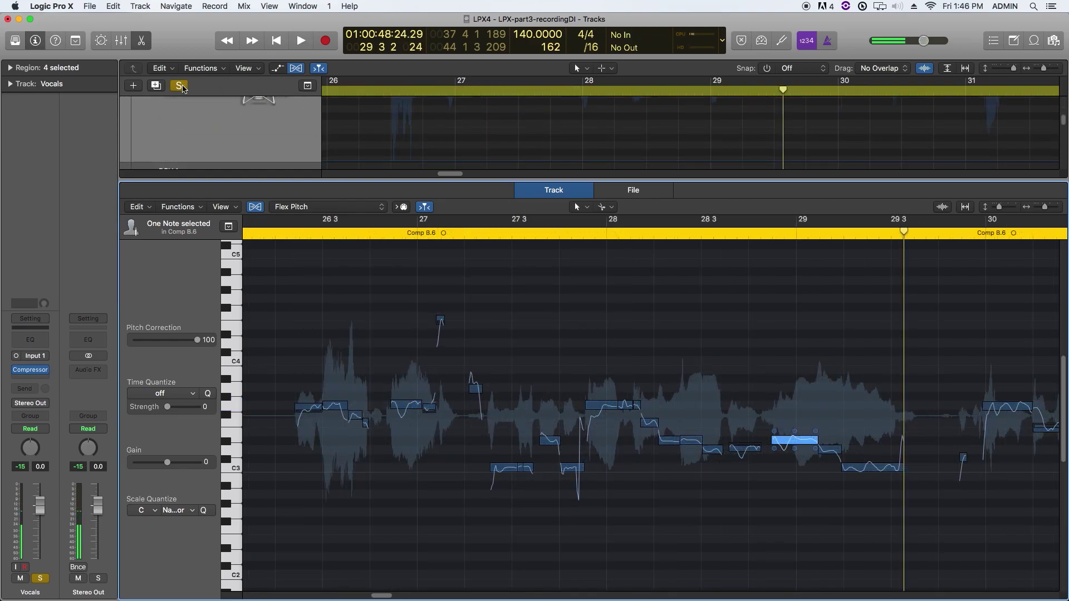
Play the tuned phrase from about 26.2 to 29.3 without solo to hear it in the mix, and solo the Vocals track again
click(182, 87)
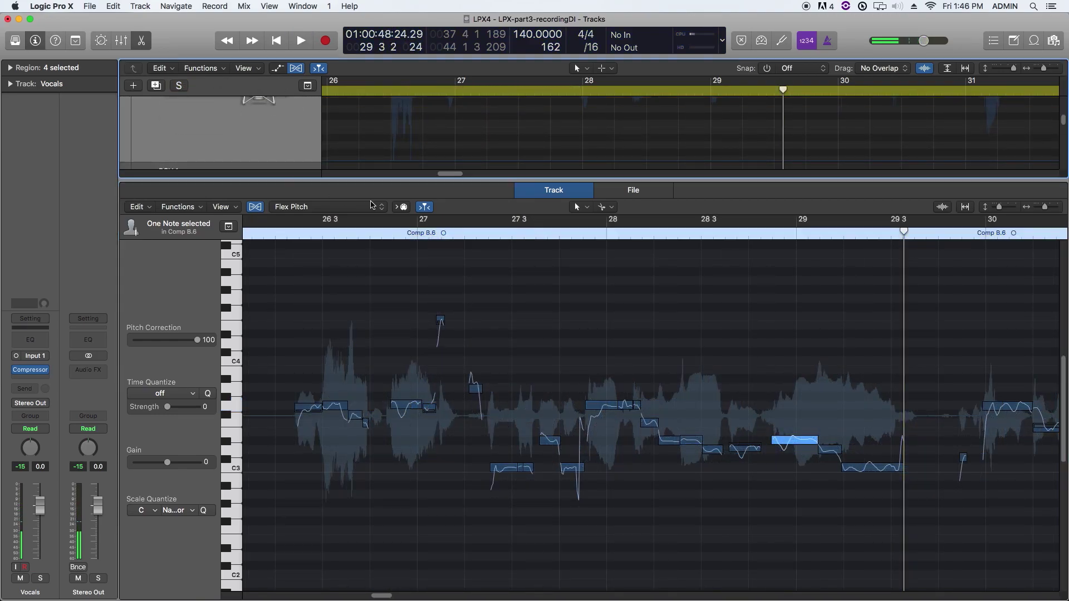
double_click(282, 232)
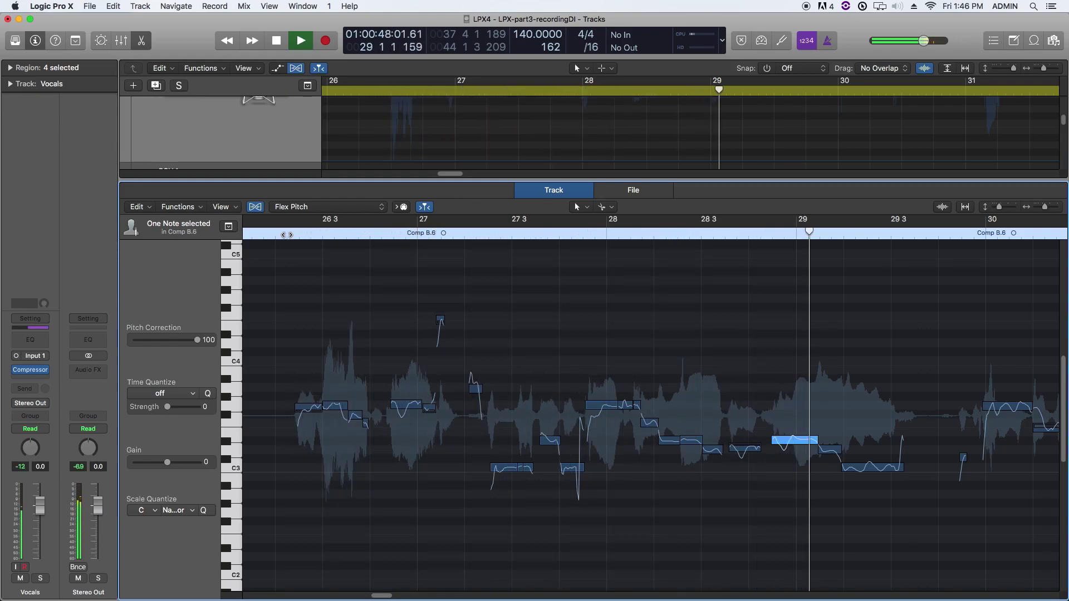
key(space)
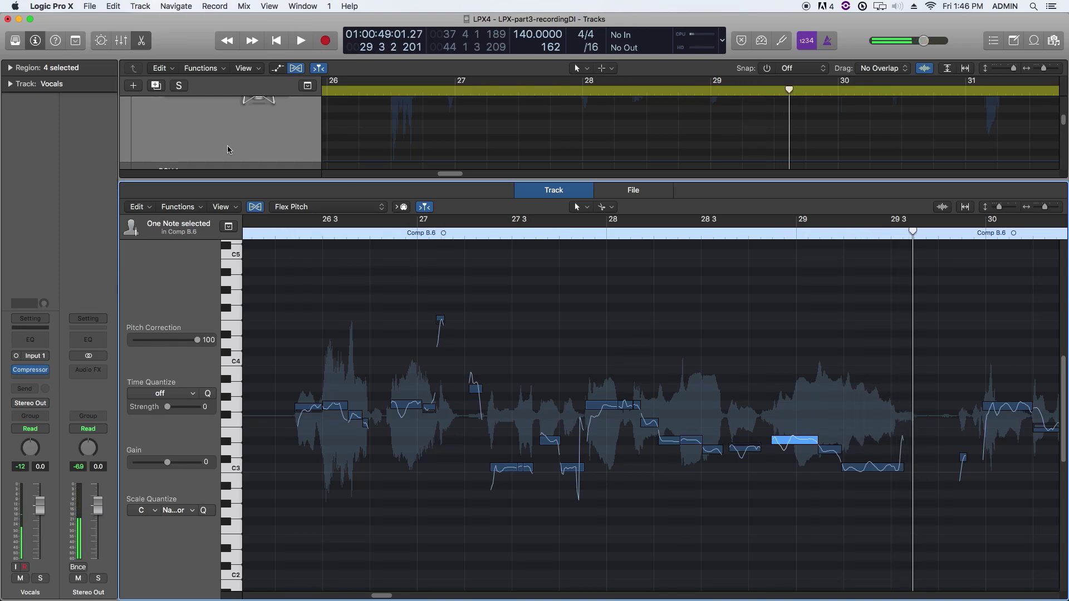
scroll(216, 154, up, 5)
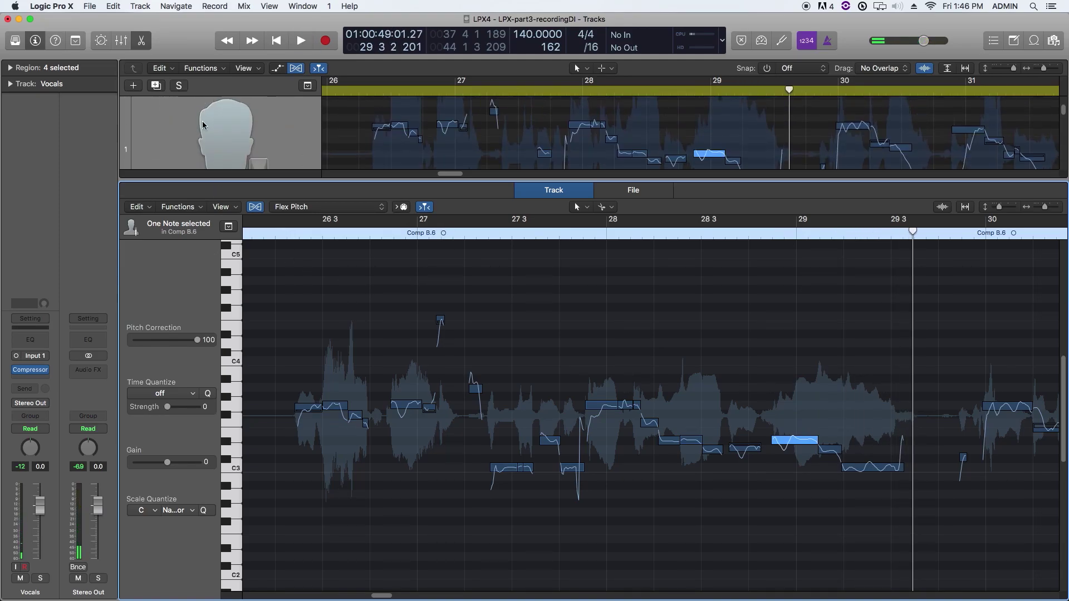
click(176, 114)
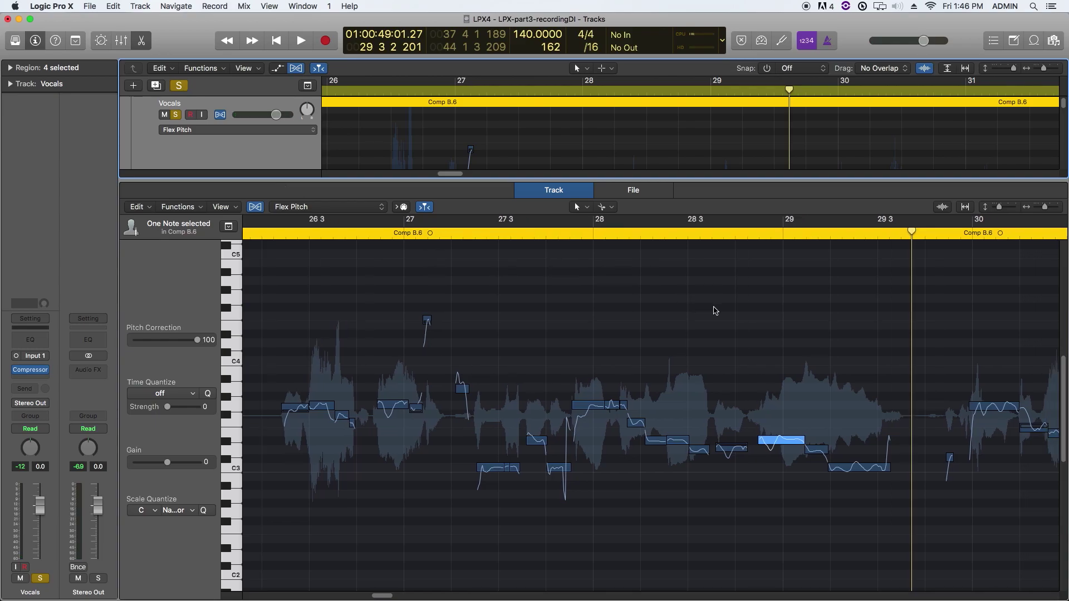
Place the playhead at 29 4 2, just ahead of the vocal phrase that starts around bar 30
scroll(713, 310, right, 8)
scroll(715, 311, right, 5)
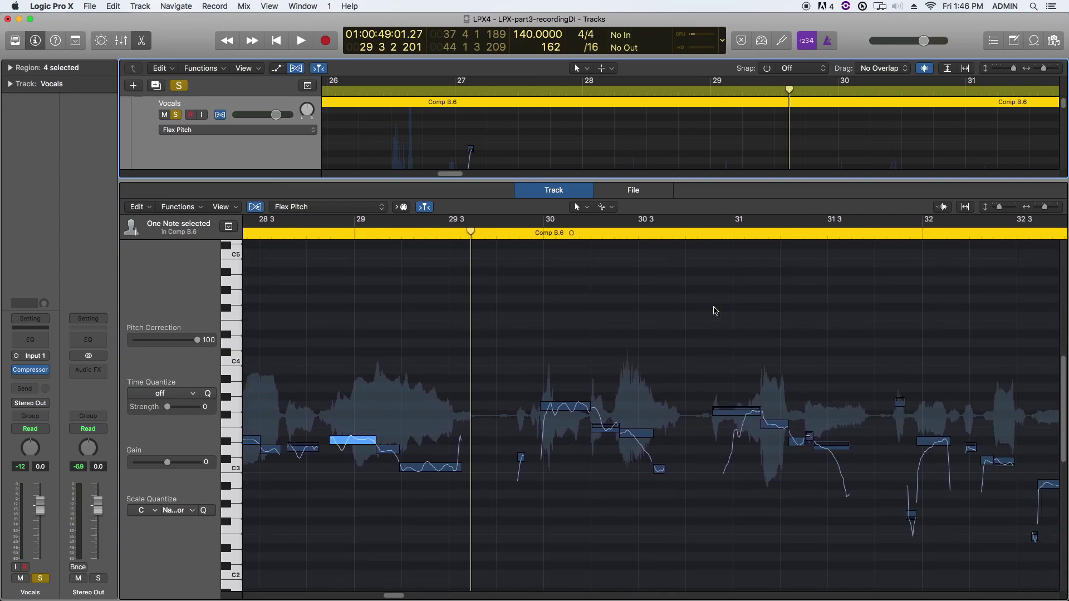
click(520, 233)
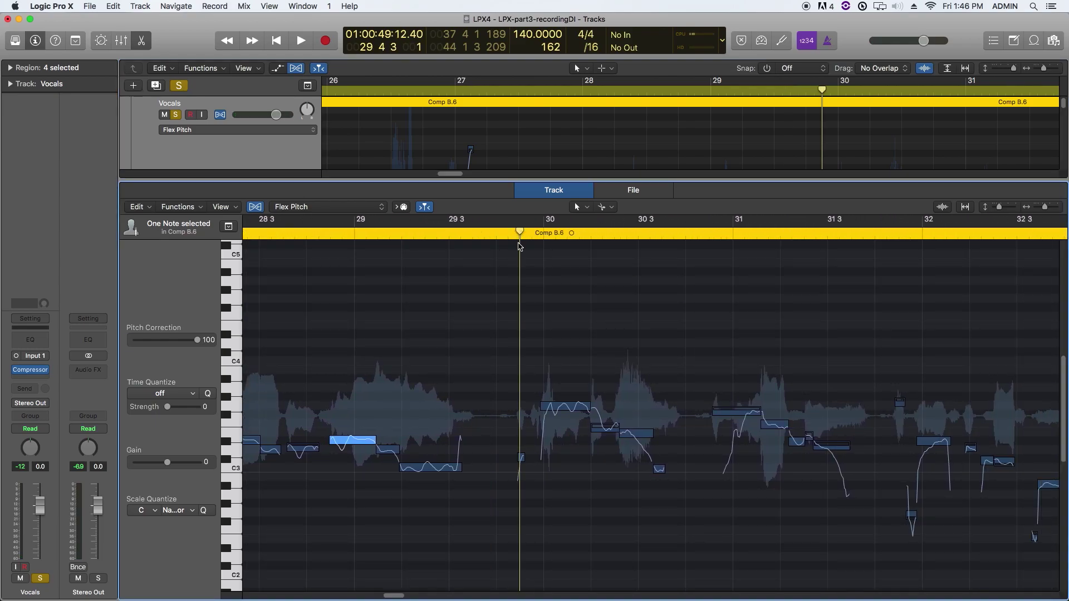
click(507, 233)
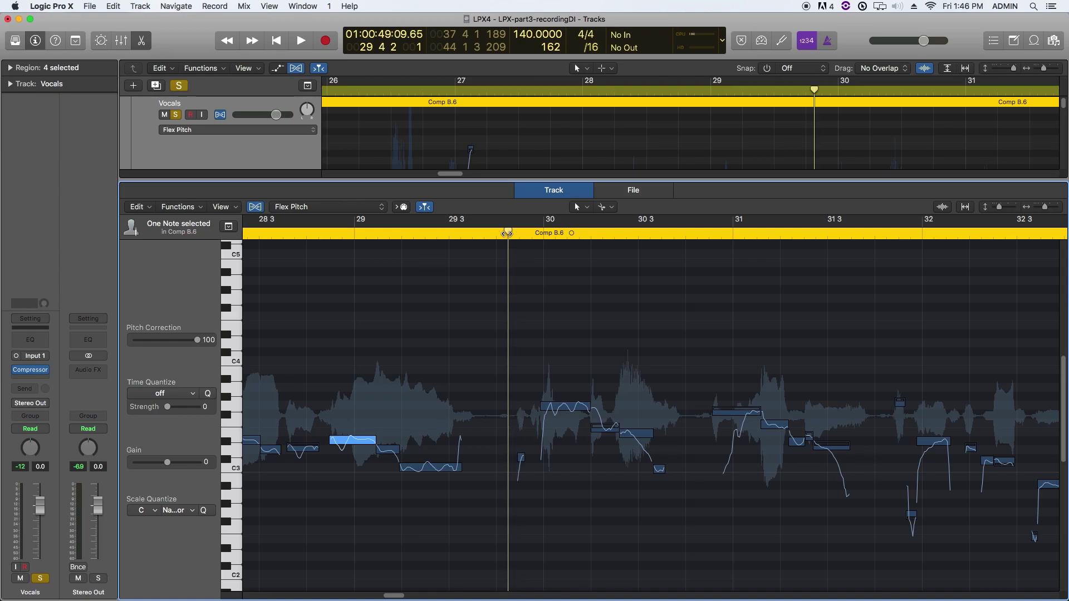
Play the last vocal notes before the chorus from about 32.3 to 33.3
scroll(508, 233, right, 2)
scroll(506, 233, right, 2)
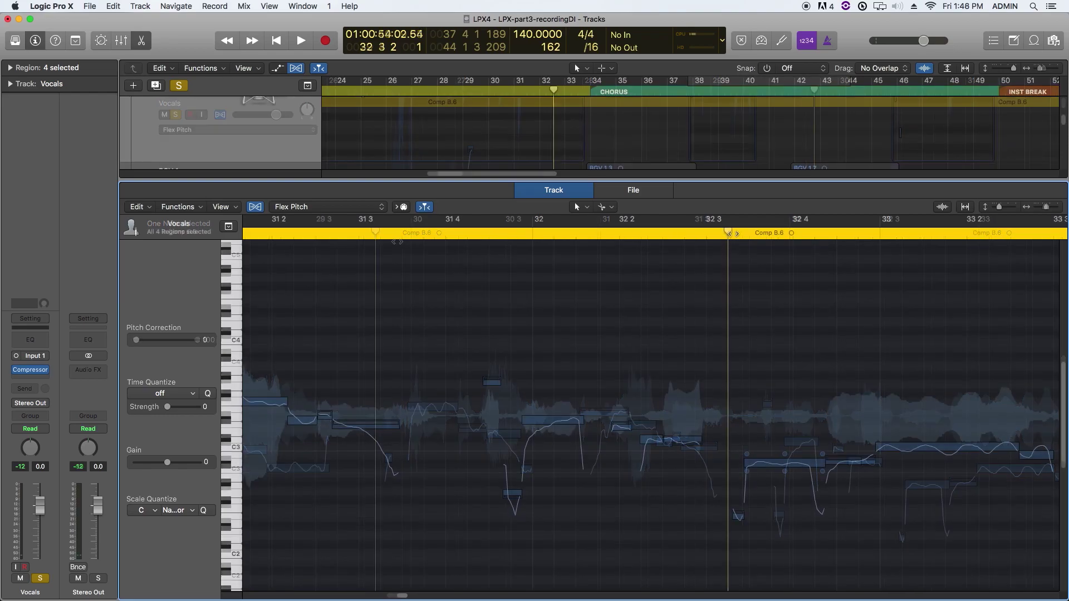
key(space)
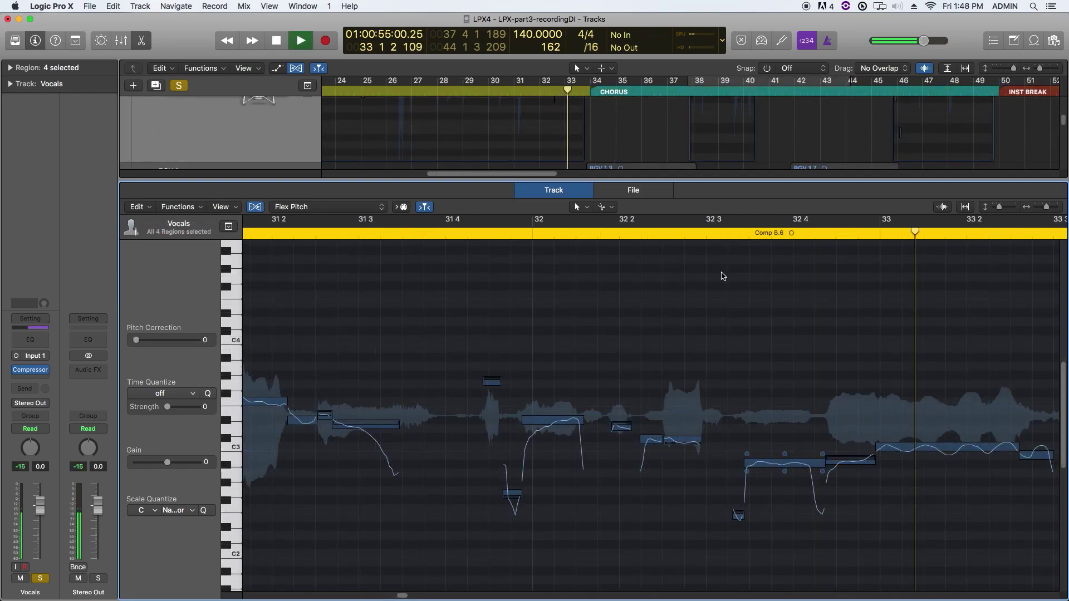
key(space)
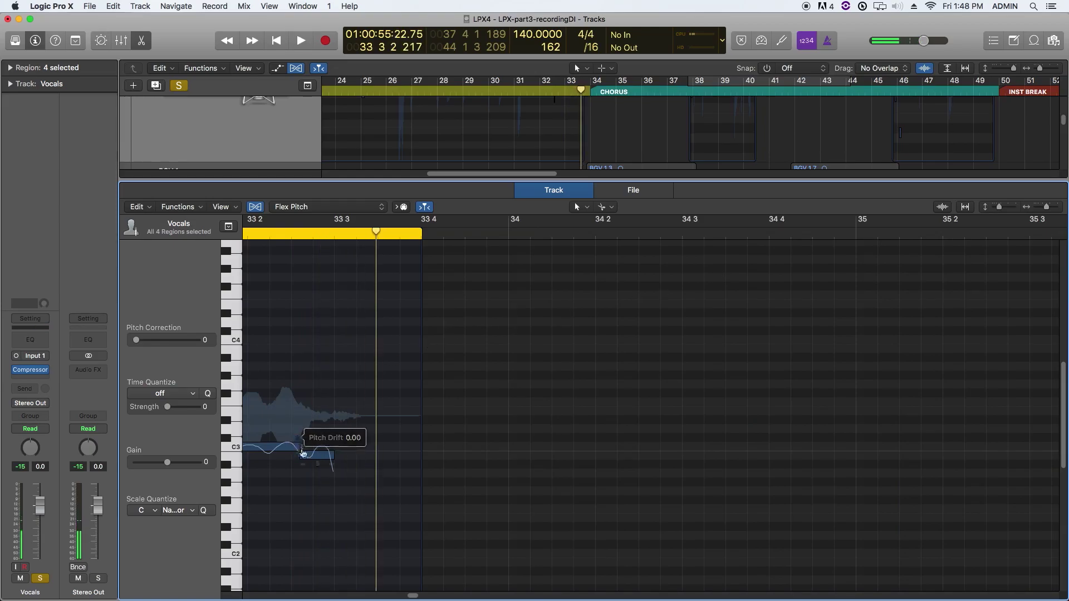
Join the final two notes of the vocal region, around 33.2 to 33.3, with the Glue tool
drag(289, 414, 327, 460)
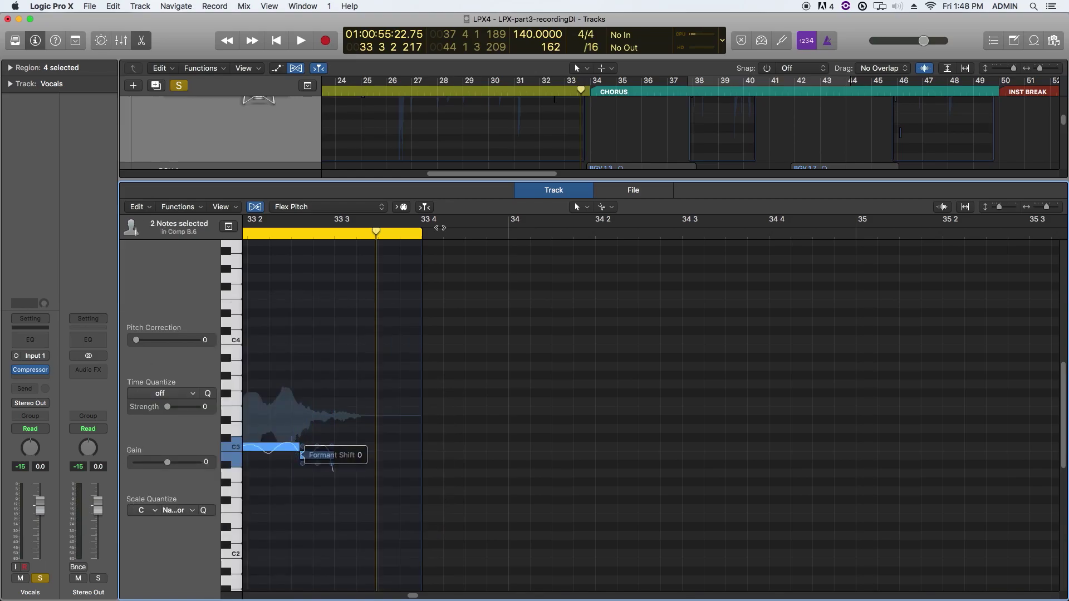
click(614, 207)
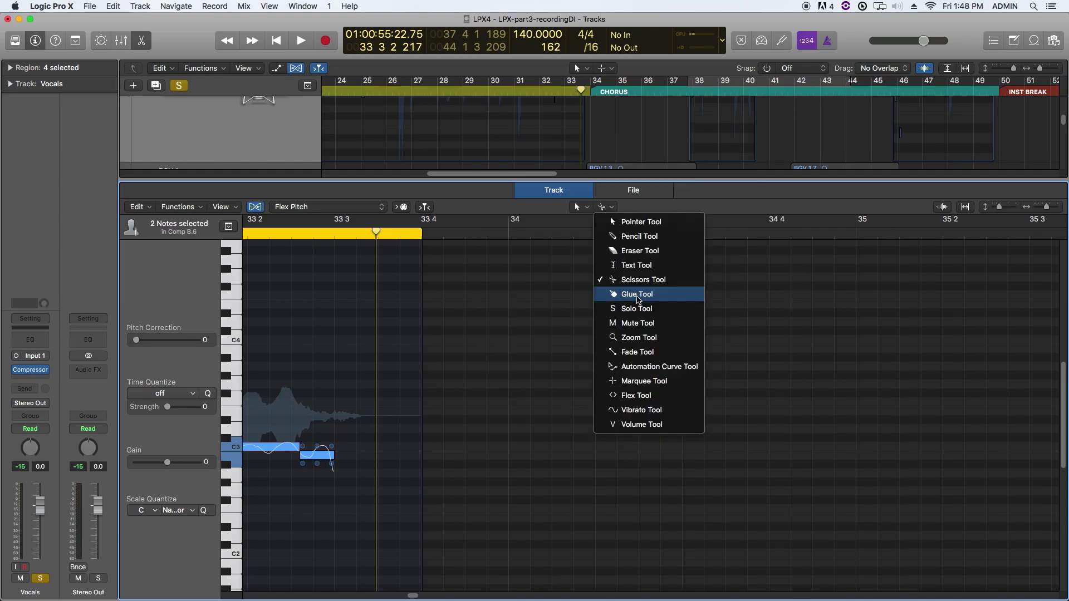
click(638, 295)
click(332, 448)
click(318, 496)
Set the Pitch Correction of the seven main notes from bar 32 to the region's end to 100 and play them back
scroll(319, 497, left, 3)
scroll(320, 498, left, 15)
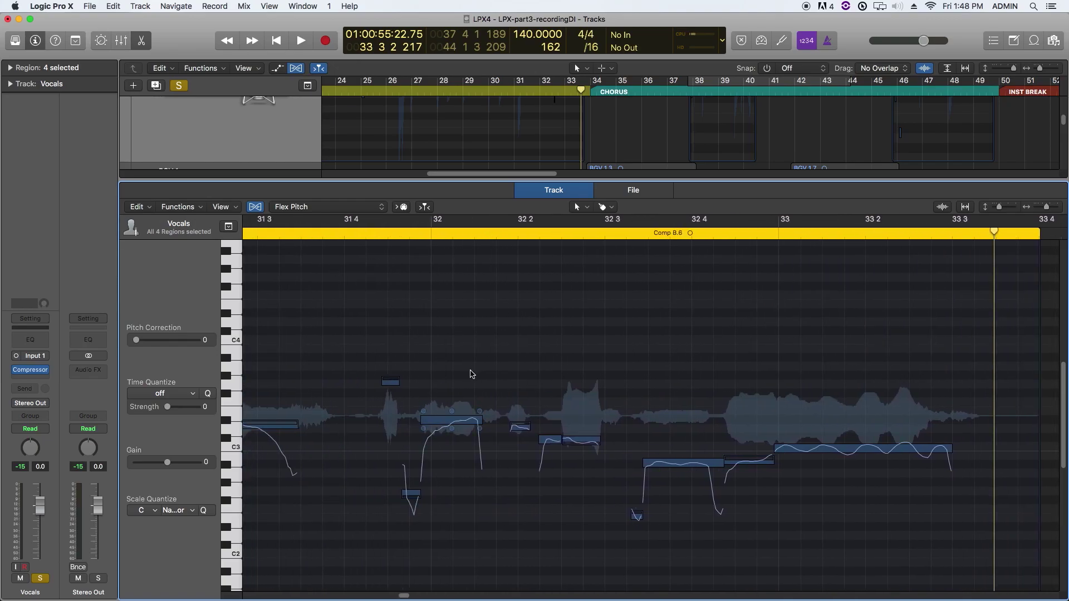
drag(453, 378, 583, 450)
drag(682, 459, 802, 476)
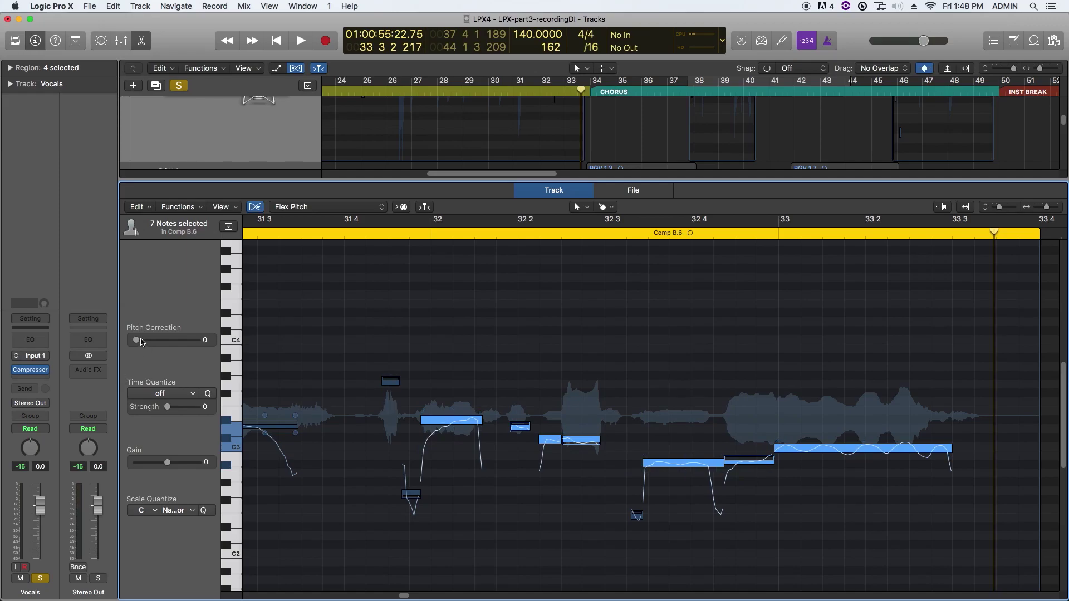
click(274, 349)
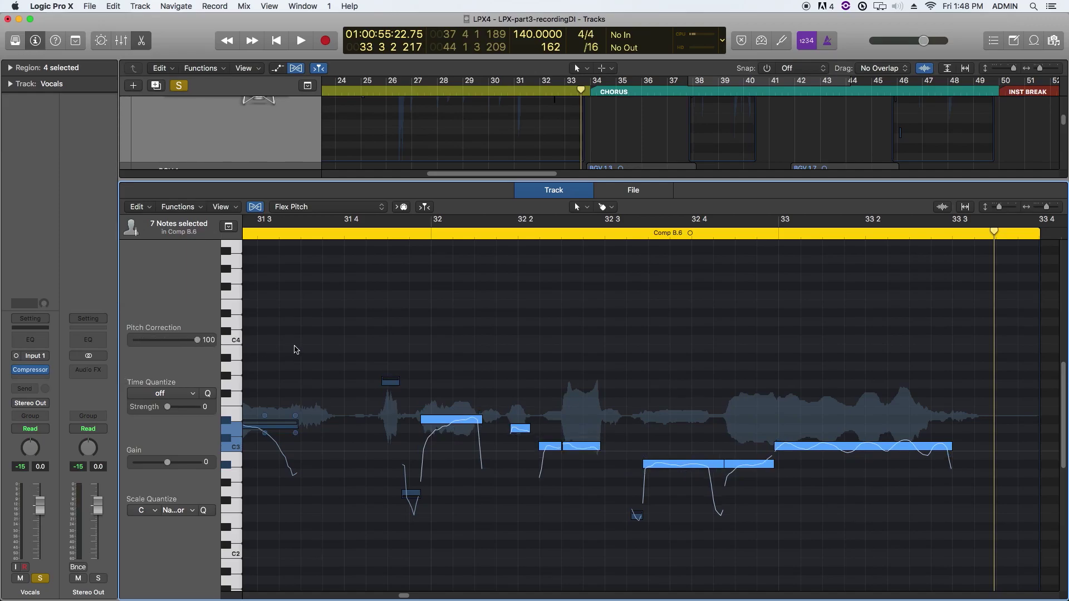
double_click(412, 236)
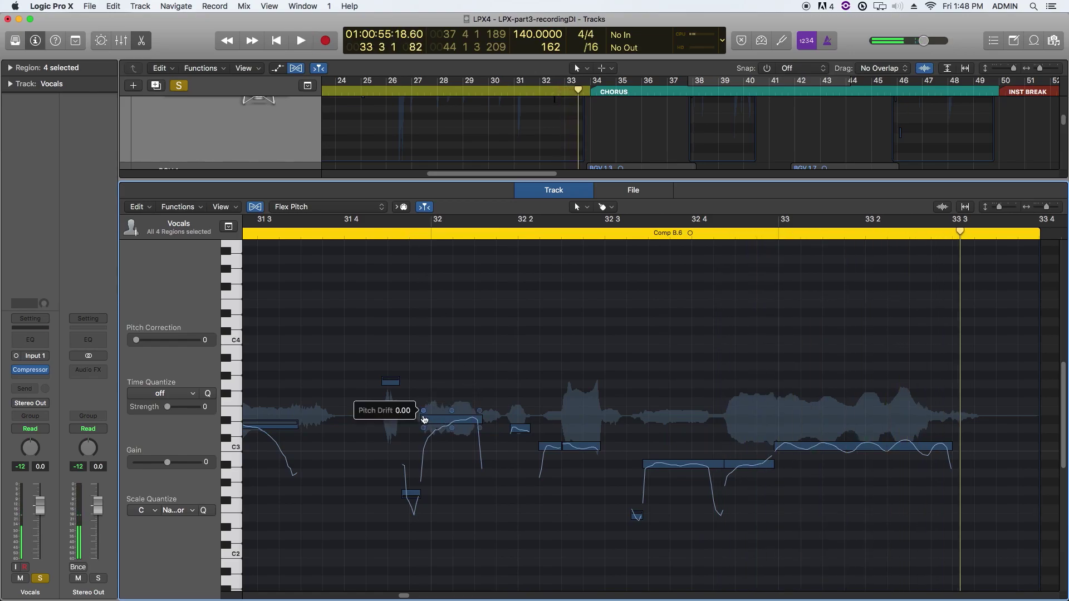
Lower the Vibrato of the same seven notes to about 84% and deselect them
click(425, 420)
drag(469, 376, 859, 466)
mouse_move(863, 455)
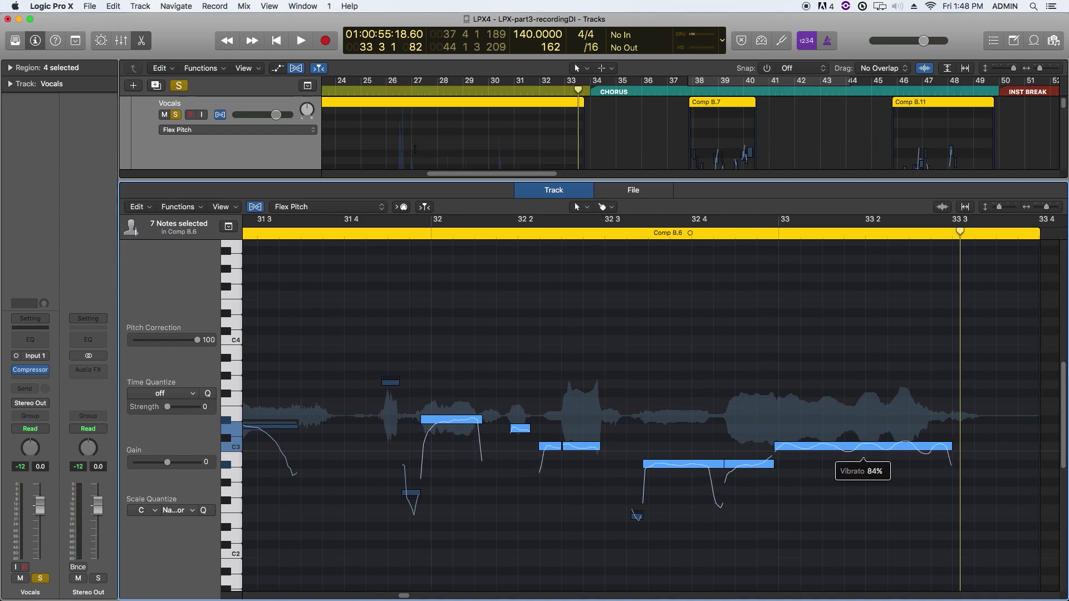
click(567, 336)
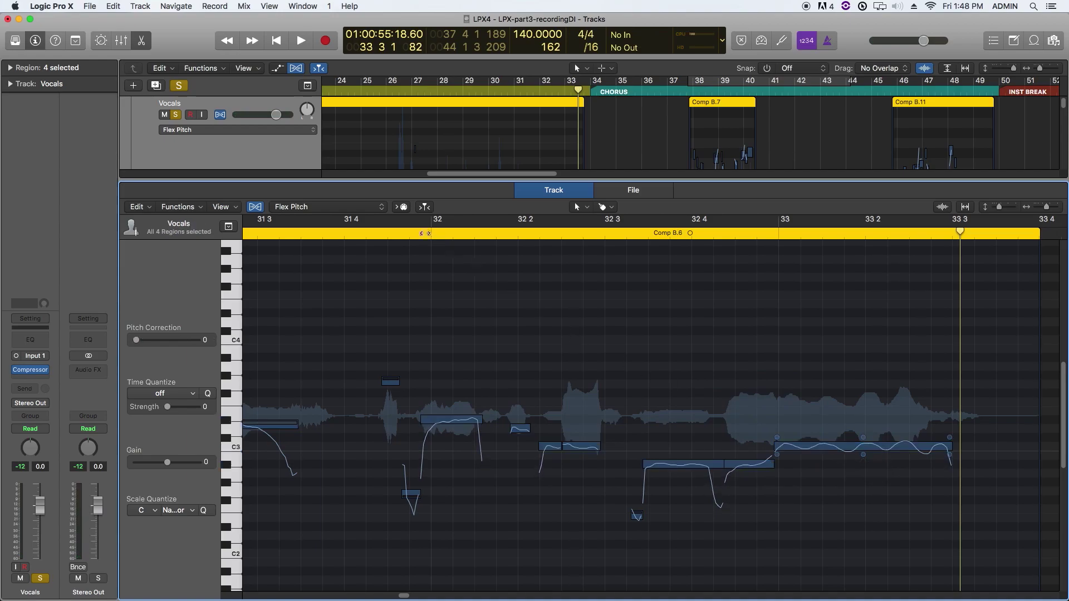
Play the tuned closing vocal phrase from about 31.4 to the end of the verse 1 region
click(377, 235)
key(space)
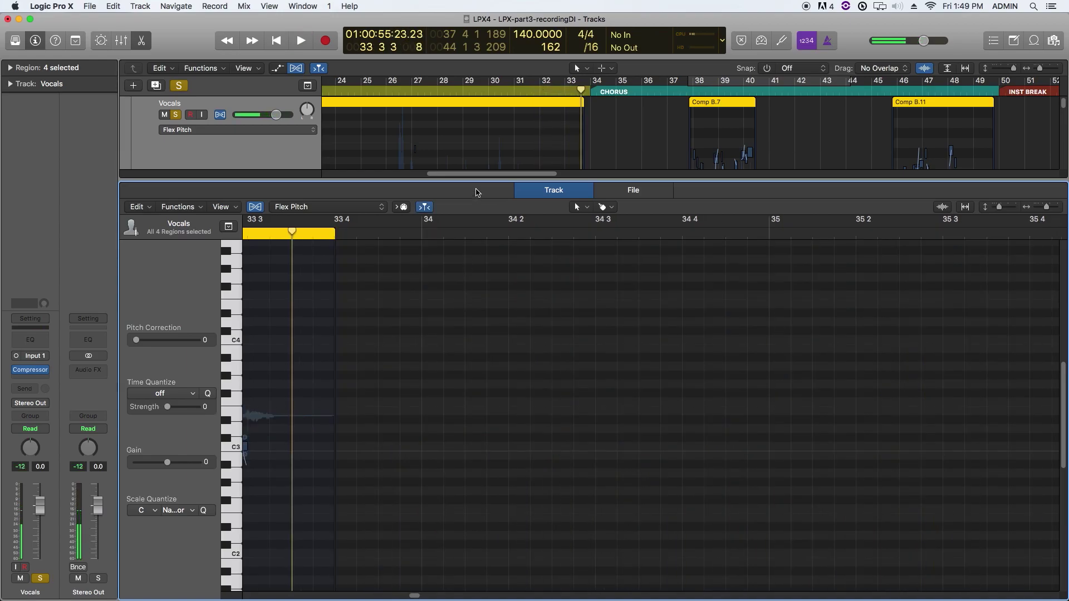
Close the Track editor, turn off the Flex view and unsolo the Vocals track
drag(475, 181, 484, 557)
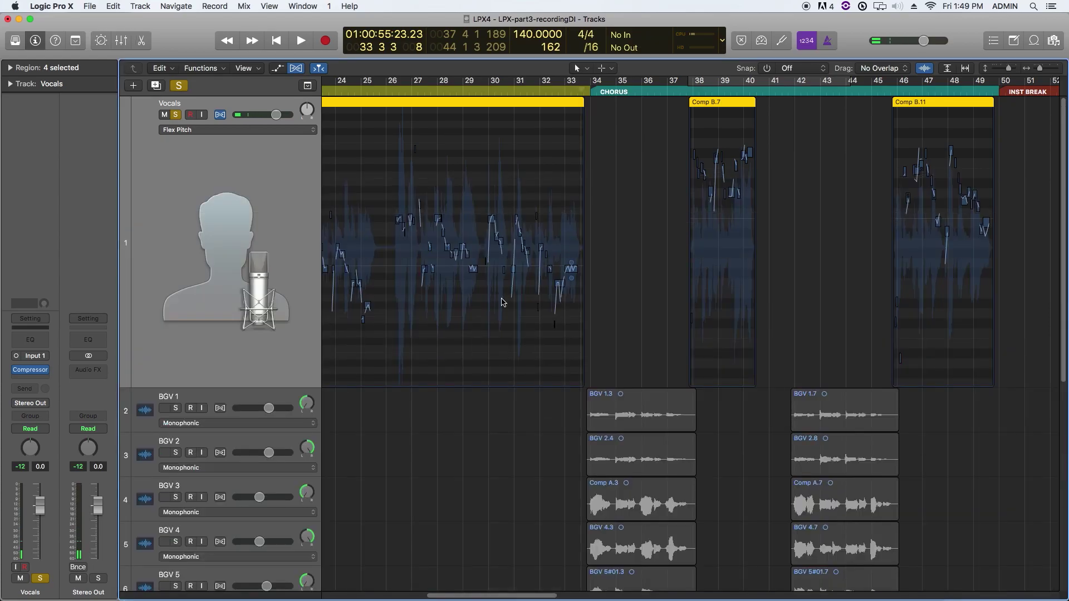
key(super+f)
click(459, 382)
key(super+Left)
key(super+Left)
key(super+Left)
key(super+Right)
key(alt+comma)
click(190, 115)
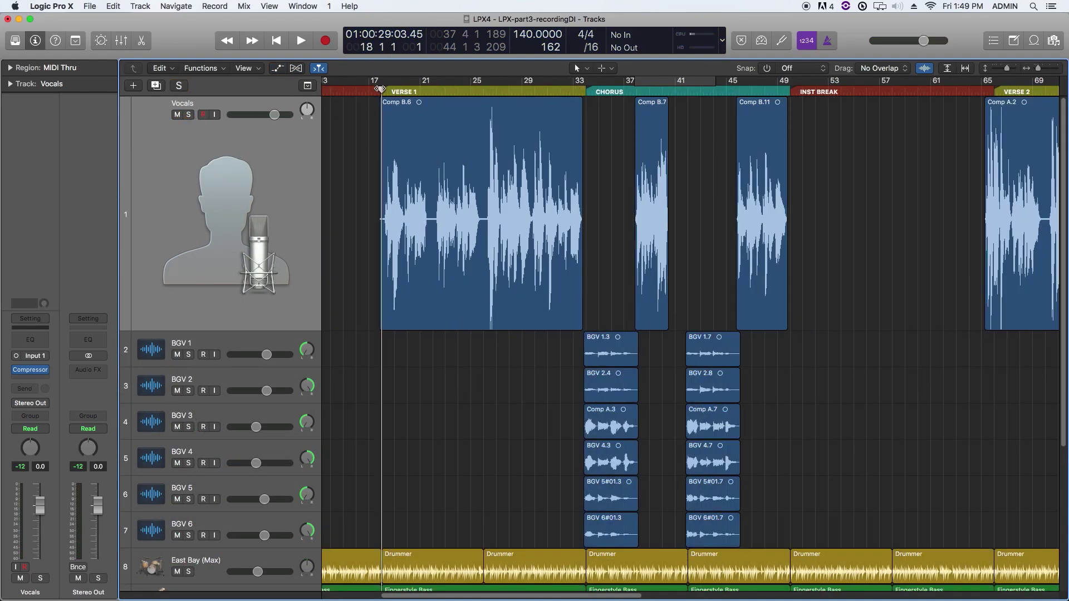
Play the whole tuned verse 1 vocal in the full mix from bar 18 to the chorus
key(space)
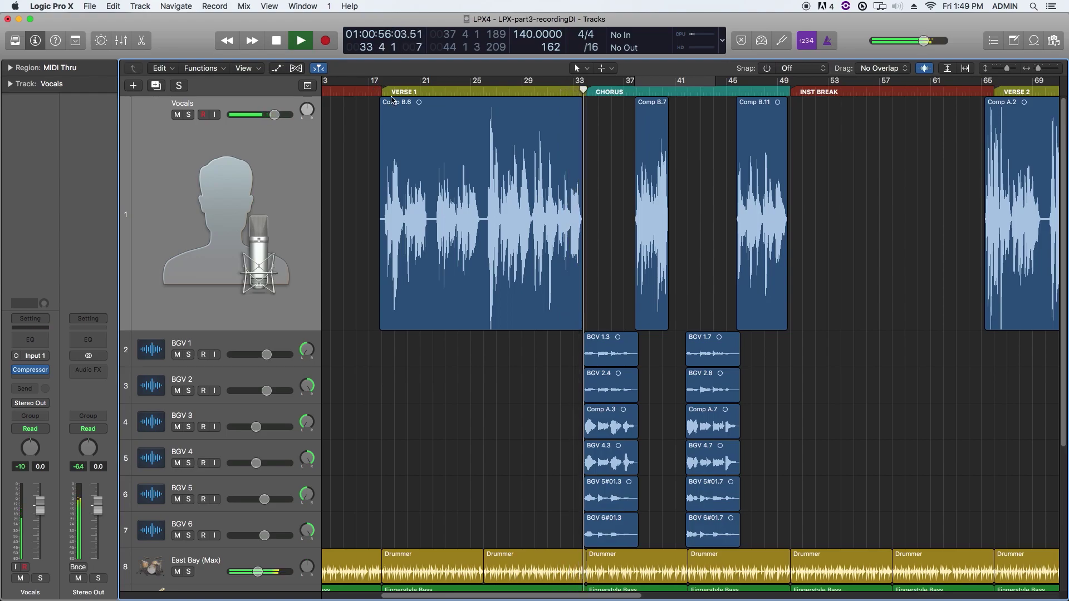
key(space)
Reopen the Track editor with Flex Pitch on the Vocals track, showing the notes around bars 27 to 29
click(497, 92)
key(super+Right)
key(super+Right)
key(super+Right)
key(super+Left)
key(super+Left)
key(super+Right)
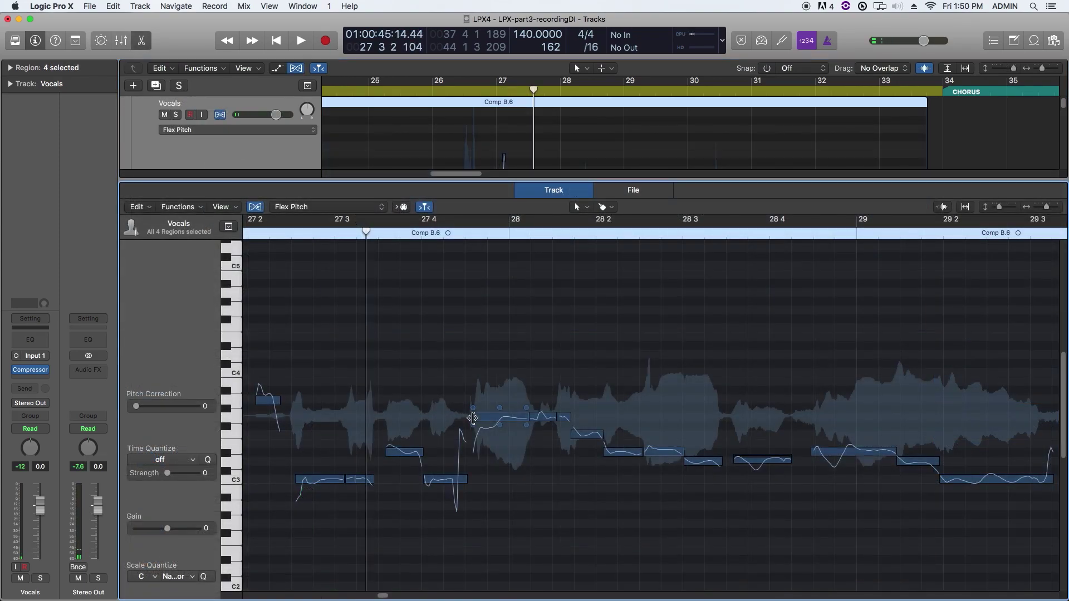
click(402, 454)
scroll(417, 389, left, 3)
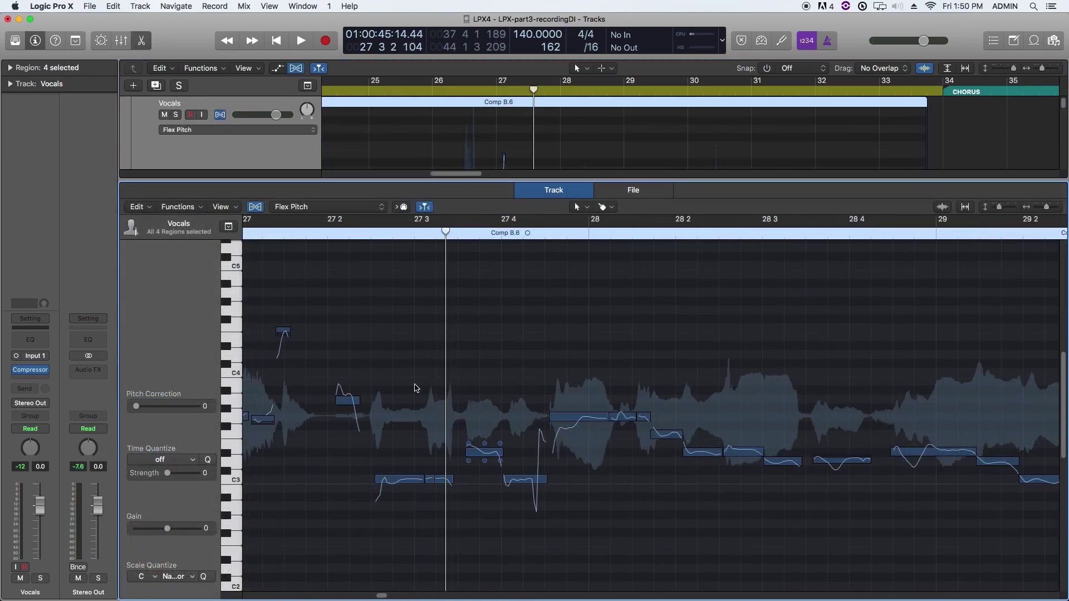
Play the vocal phrase from about 26.3 to 29.3 to check its timing
click(461, 90)
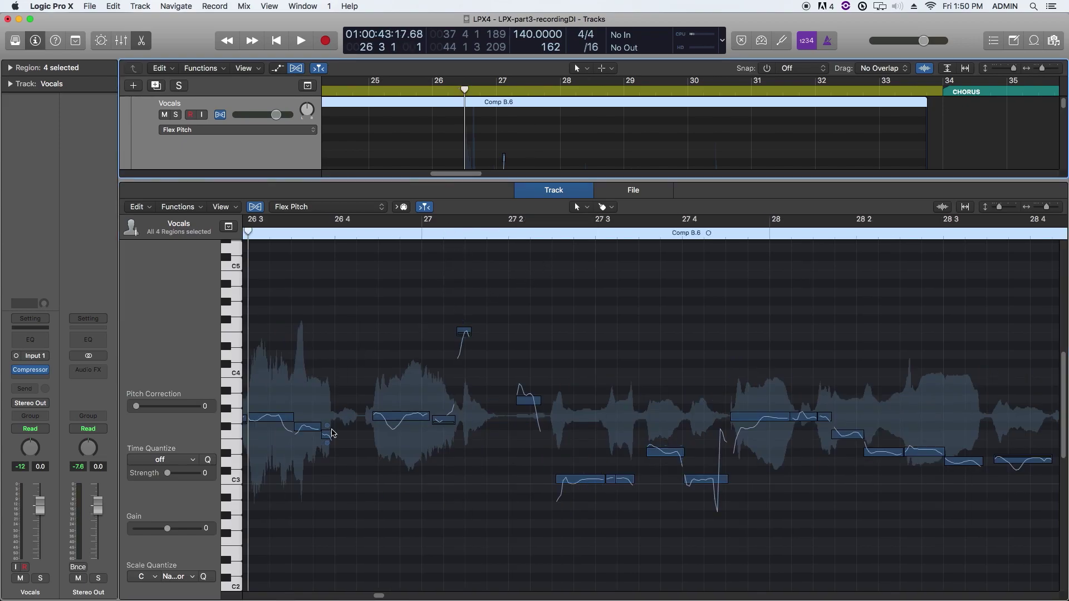
scroll(334, 439, left, 4)
key(space)
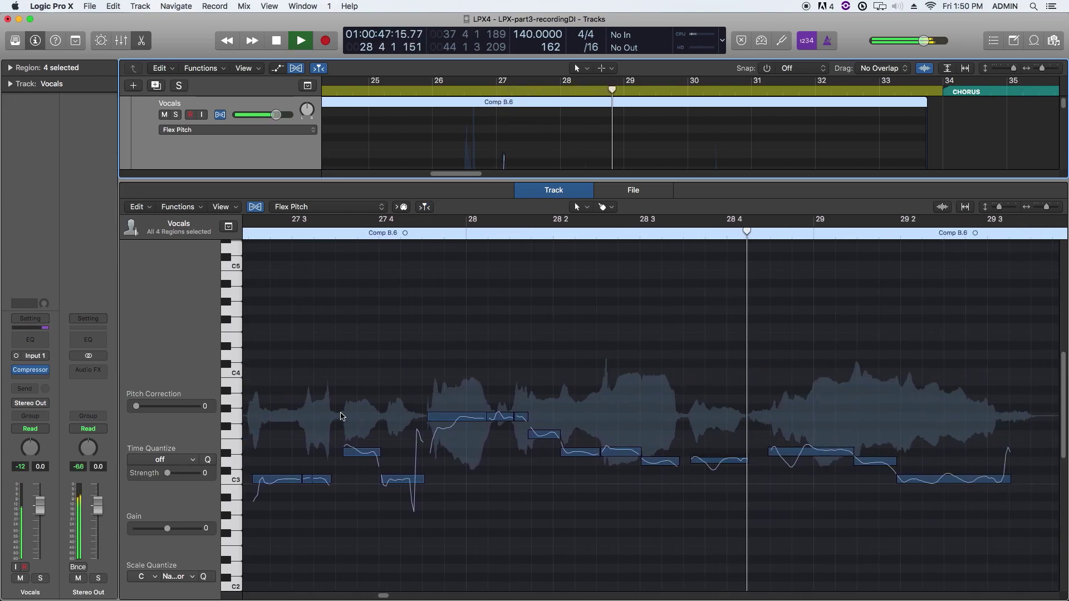
key(space)
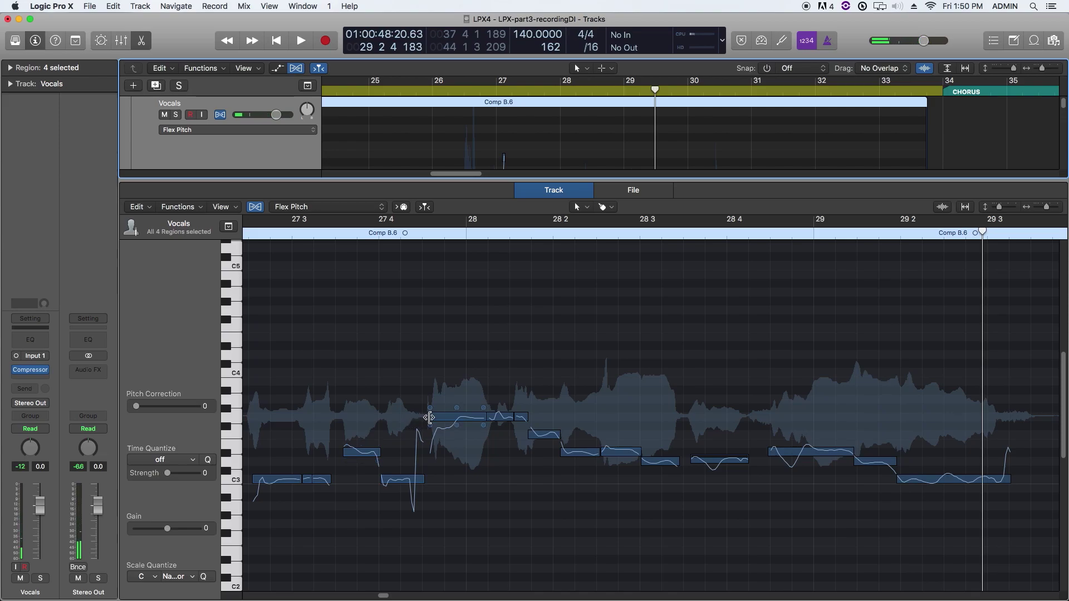
Move the start of the long note just before bar 28 slightly earlier and play the phrase from about 27.3
mouse_move(430, 418)
mouse_down()
mouse_move(424, 431)
mouse_move(442, 425)
mouse_move(419, 417)
mouse_move(434, 417)
mouse_up()
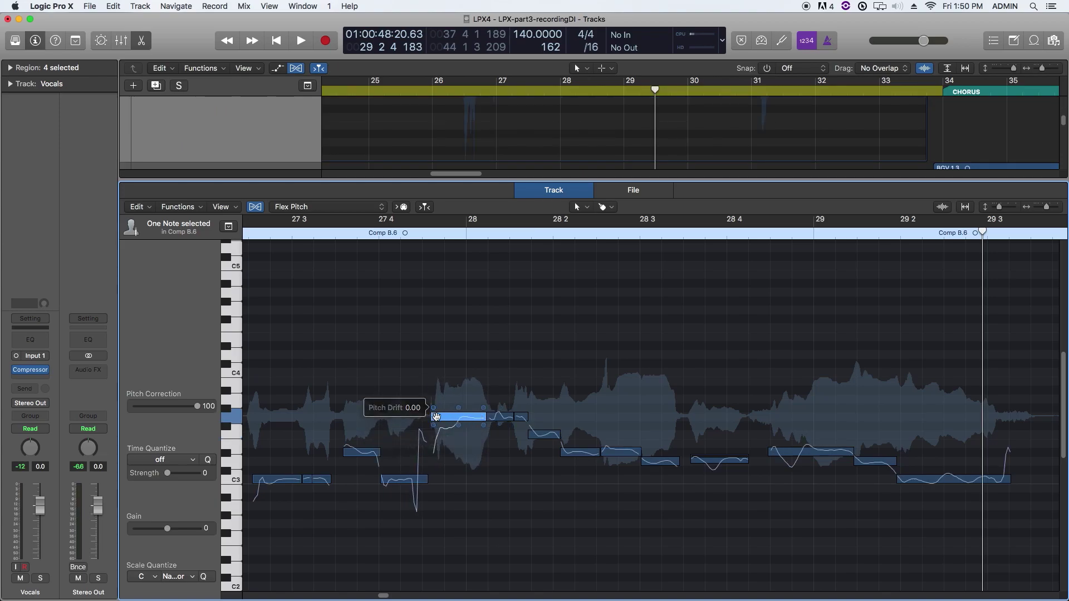
click(429, 417)
drag(429, 417, 422, 417)
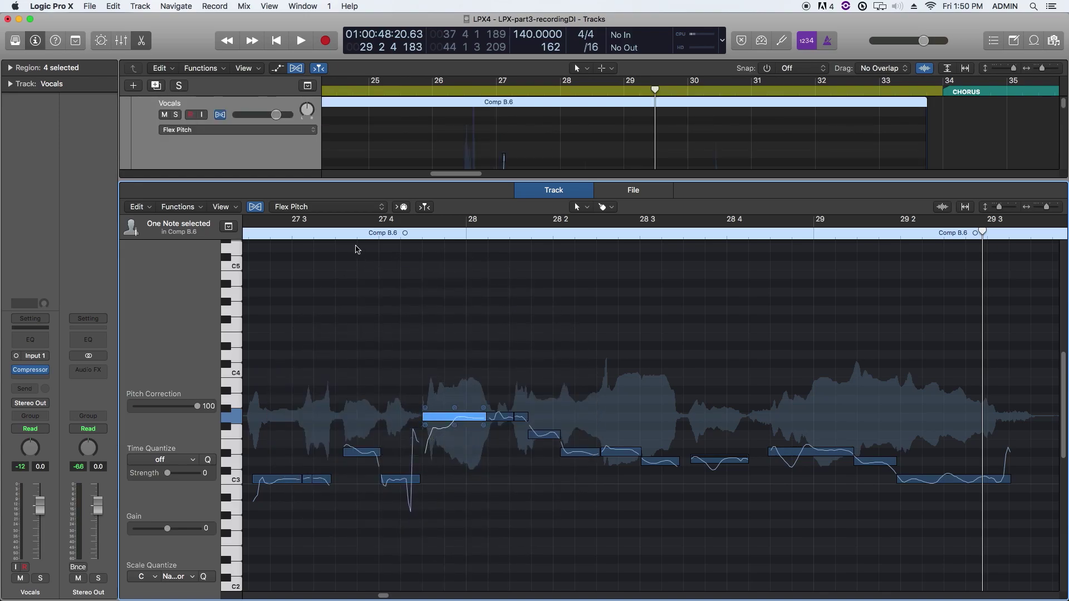
click(316, 235)
key(space)
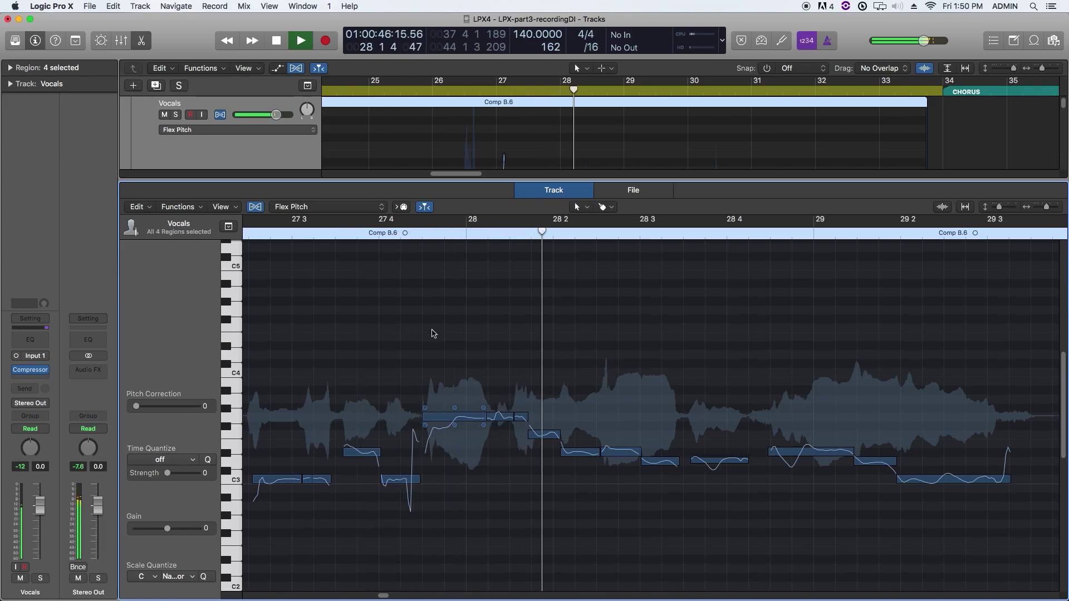
key(space)
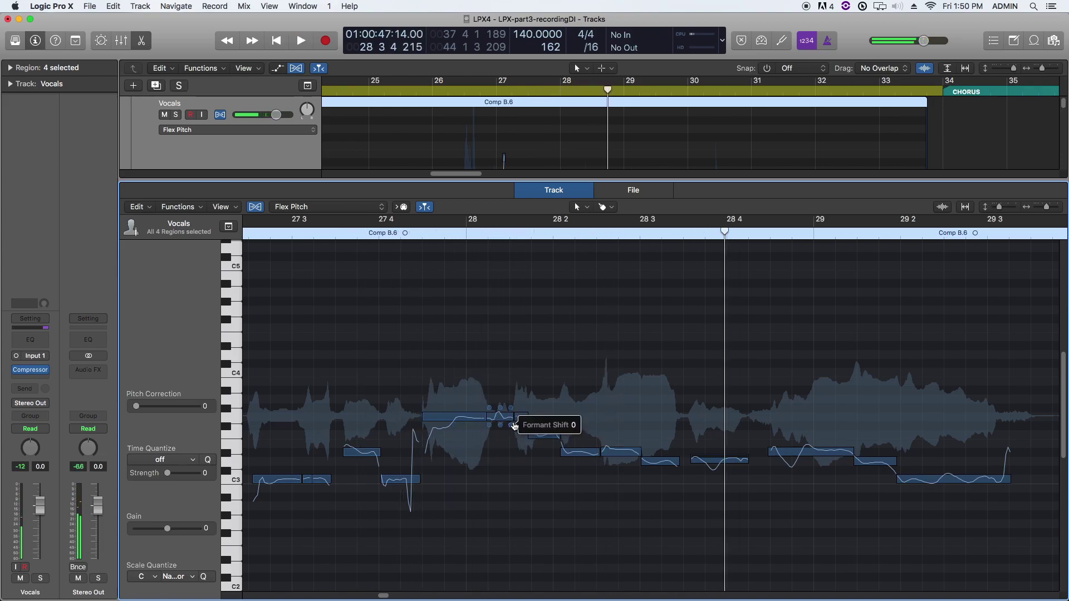
Move the start of the short note after bar 28 and the starts of the notes around 28.2 and 28.3 slightly earlier
click(489, 411)
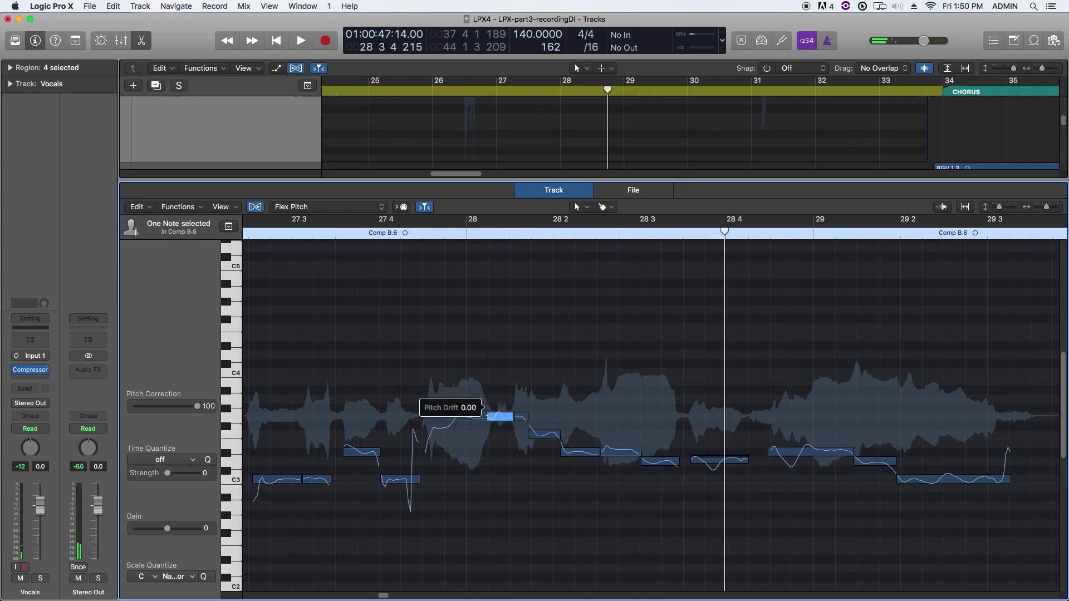
click(486, 403)
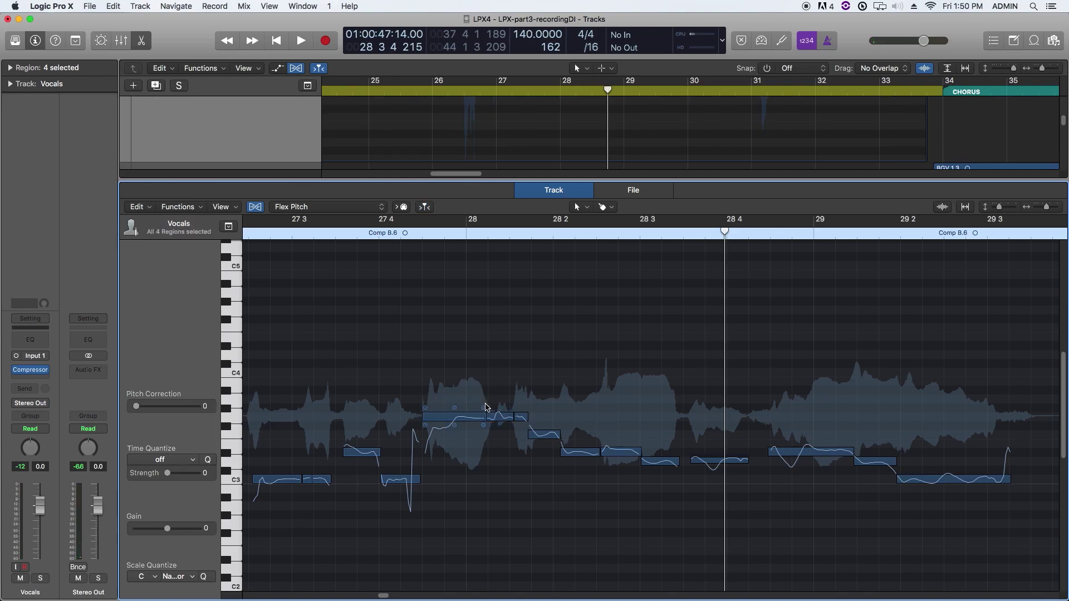
click(478, 418)
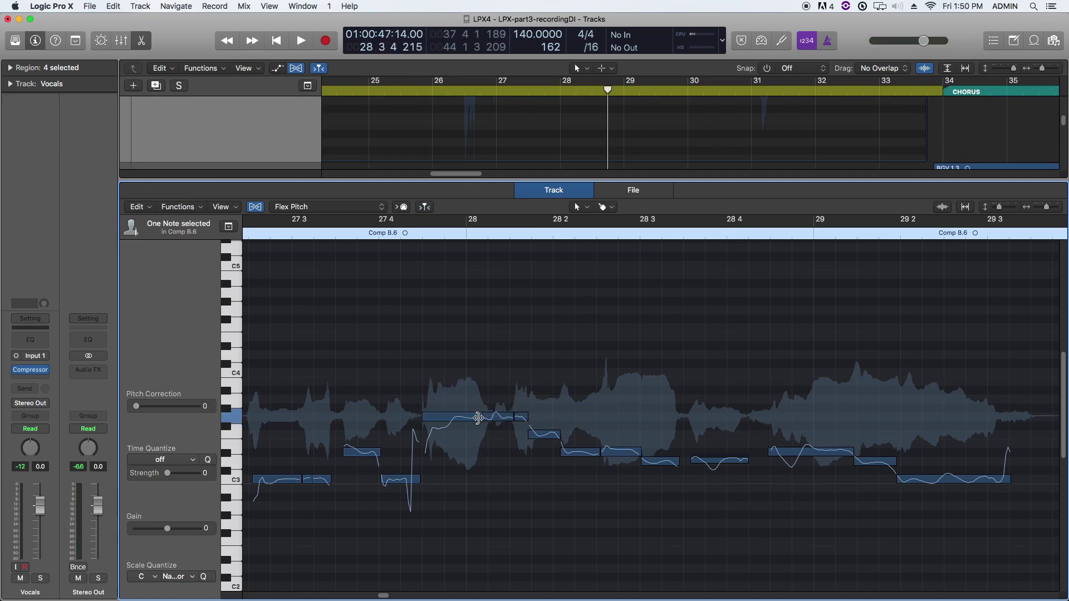
drag(563, 454, 596, 454)
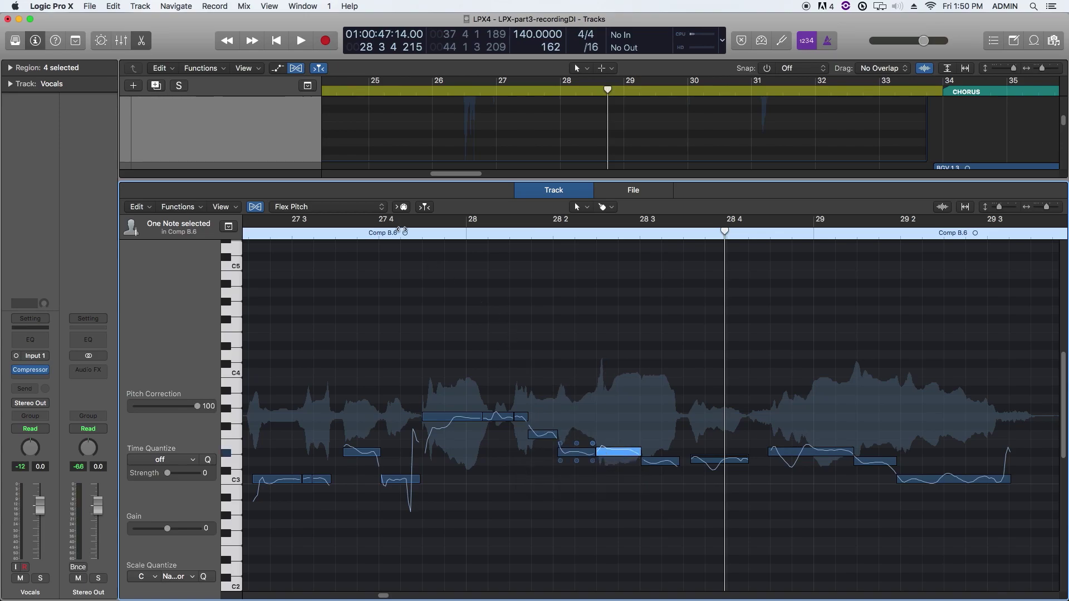
Set a cycle range from about 27.3.3 to 29.3.3 and play the retimed phrase
drag(347, 222, 1039, 306)
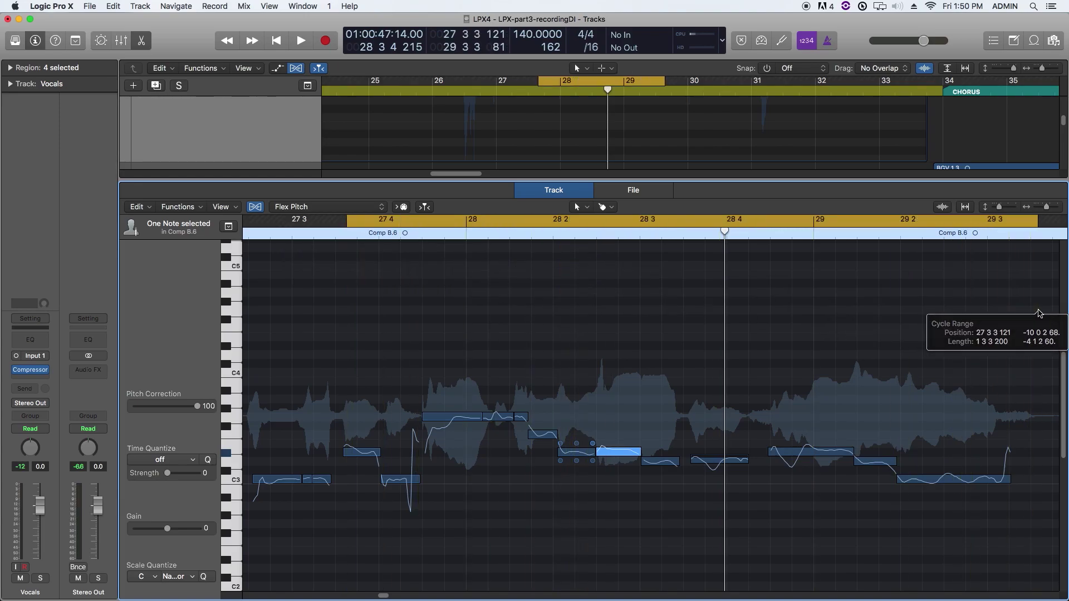
key(space)
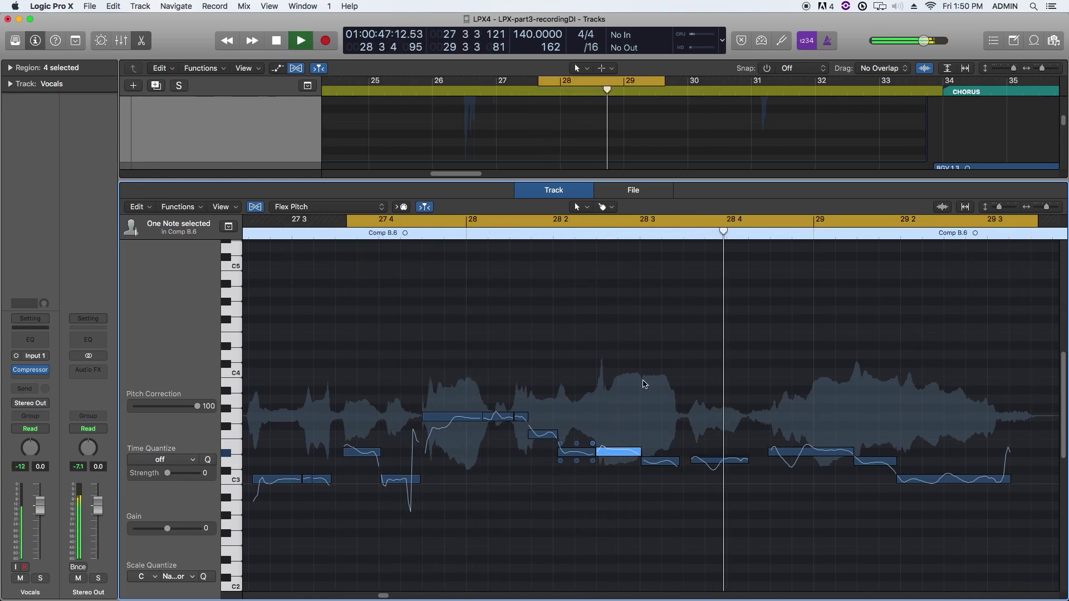
key(space)
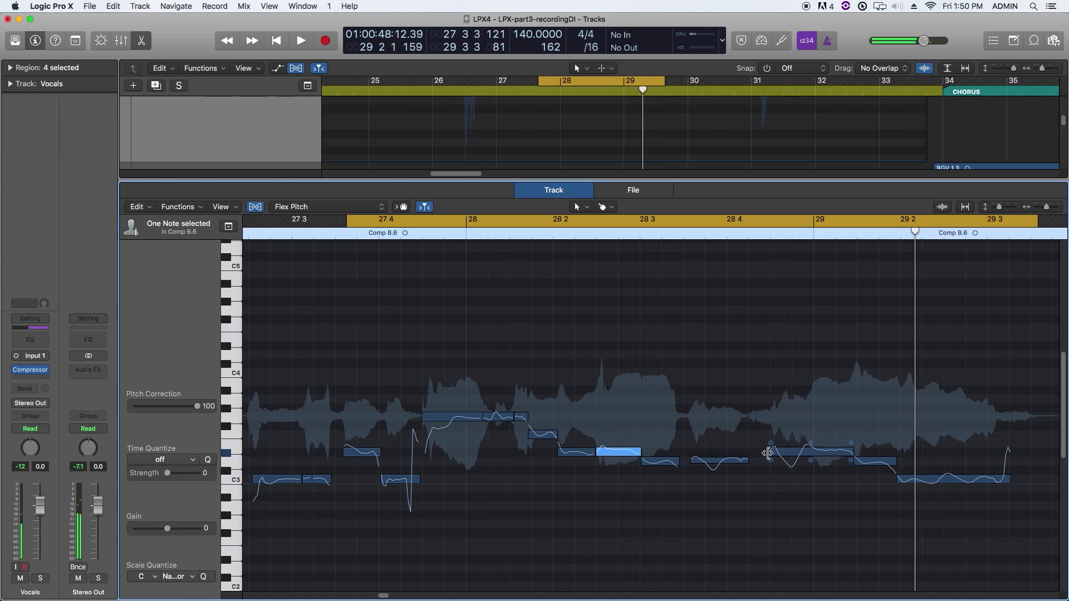
Move the start of the long note before bar 29 slightly earlier and its end slightly later, playing the cycle after each change
click(766, 453)
key(space)
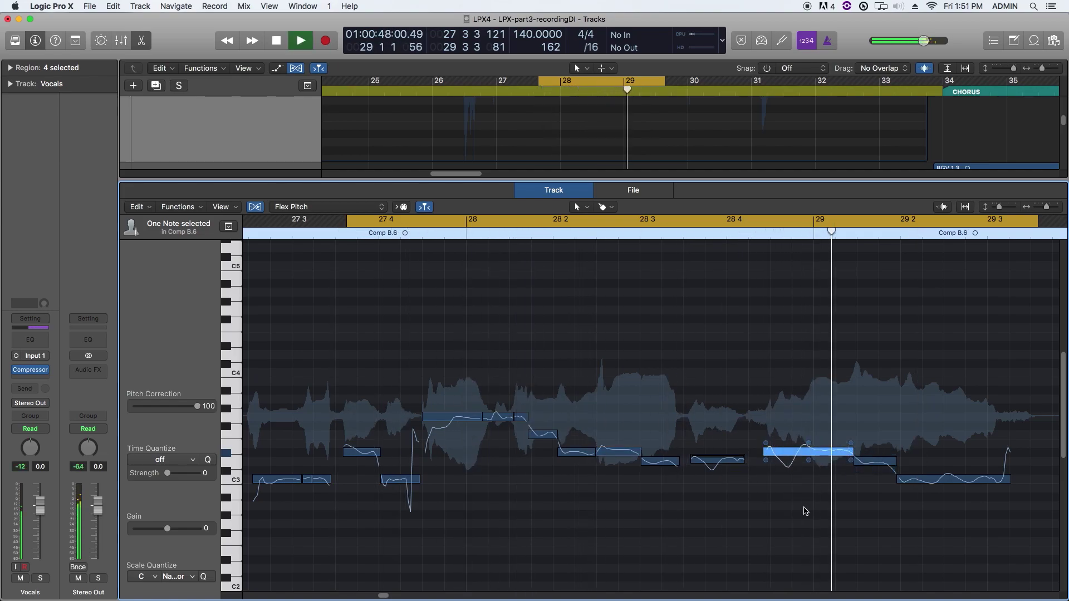
key(space)
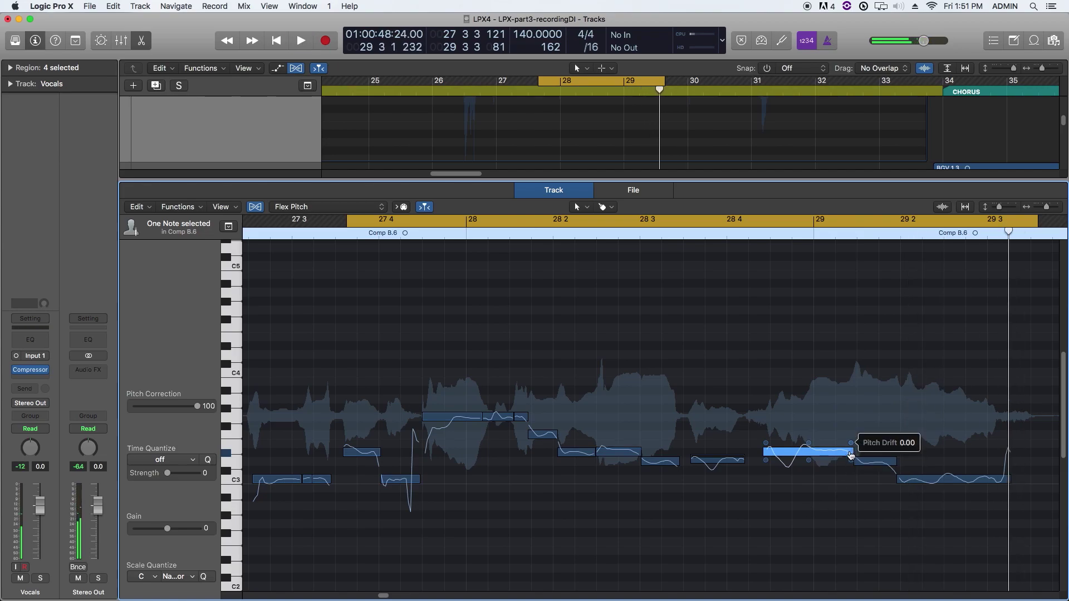
drag(853, 454, 857, 453)
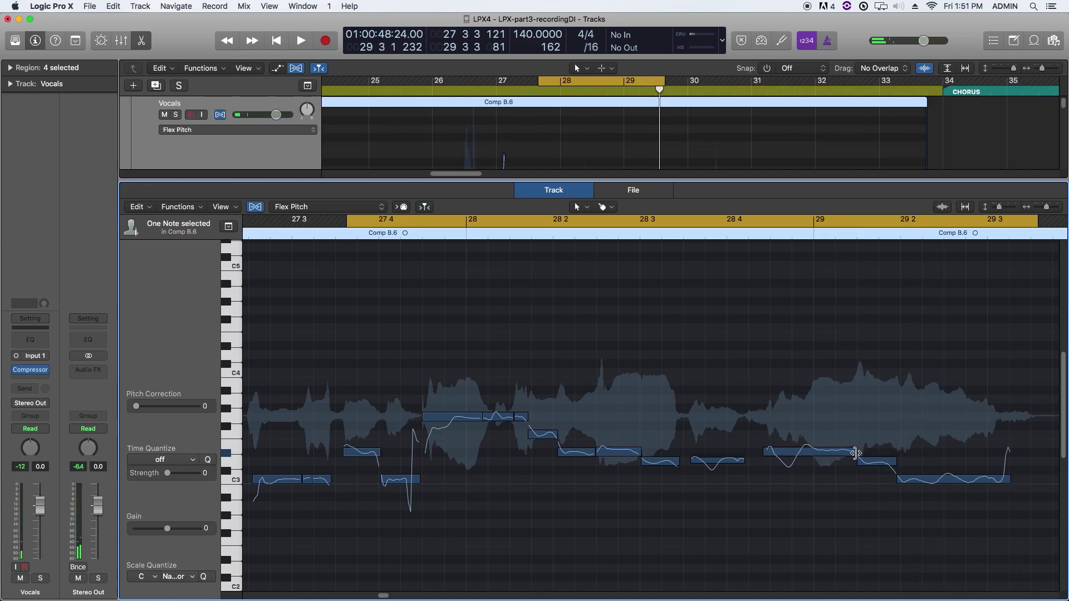
key(space)
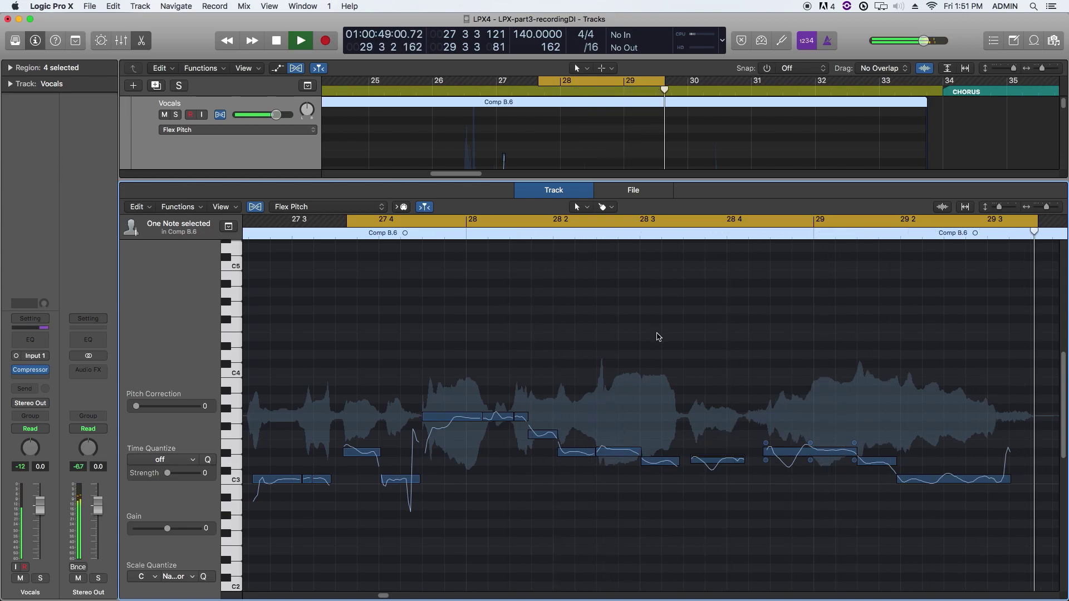
key(space)
Extend the end of the phrase's last note near 29.3 slightly later, play the cycle and close the Track editor
drag(1009, 480, 1013, 481)
key(space)
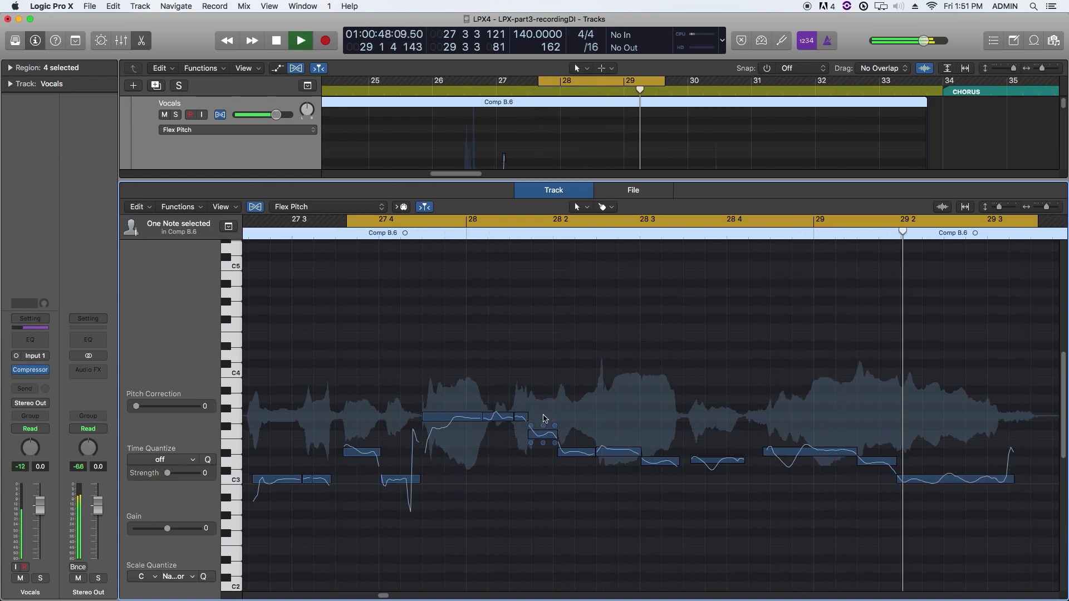
key(space)
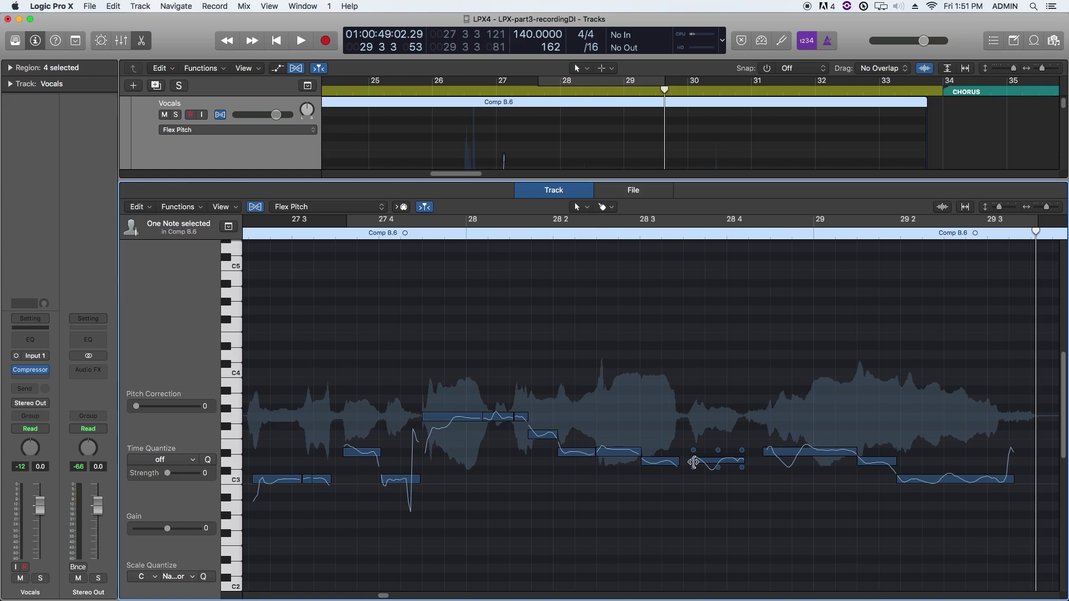
drag(625, 180, 643, 600)
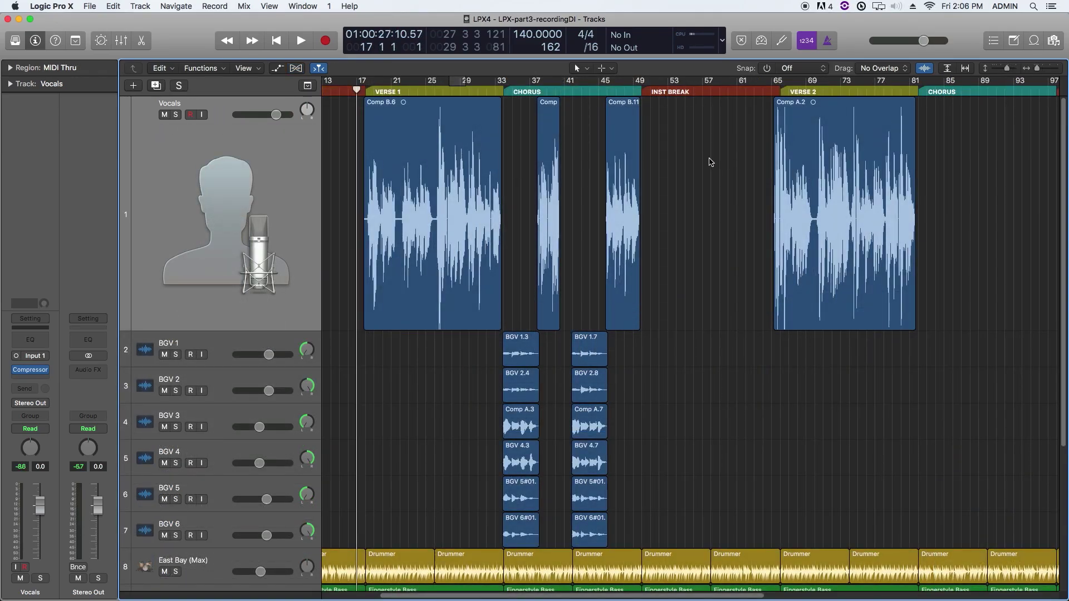
Select in turn the first chorus lead vocals, the verse 2 lead vocal and the twelve chorus background vocal regions, then deselect them
drag(710, 162, 557, 186)
drag(741, 172, 784, 208)
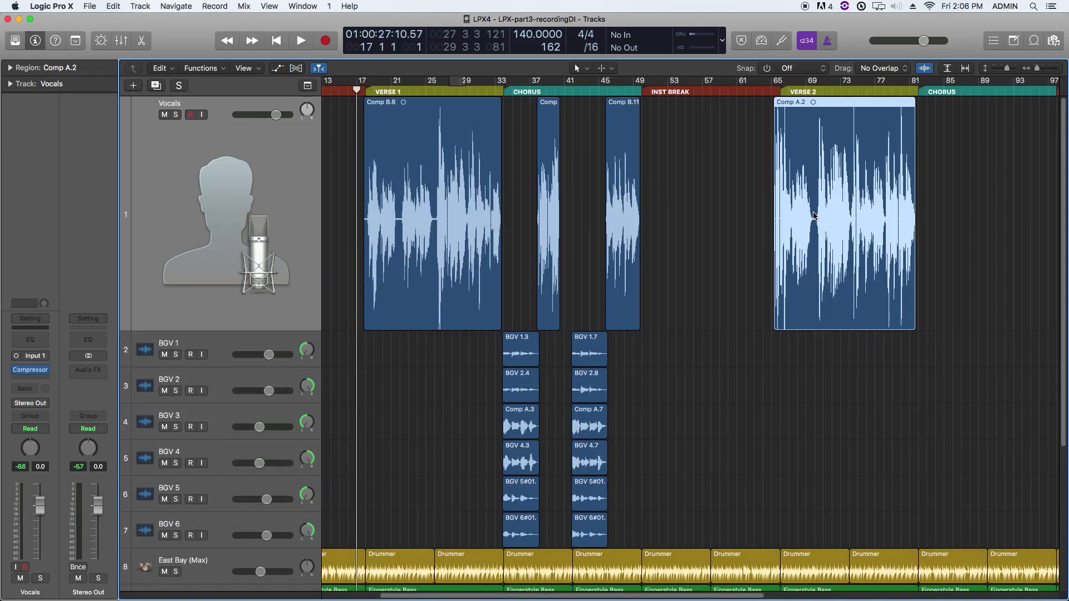
drag(681, 344, 506, 528)
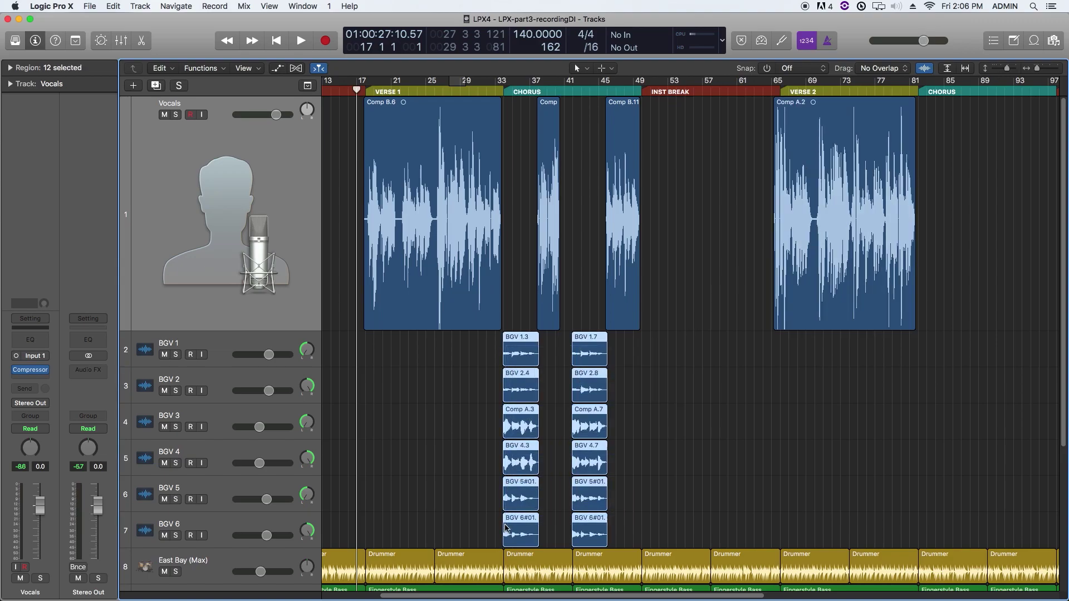
click(720, 262)
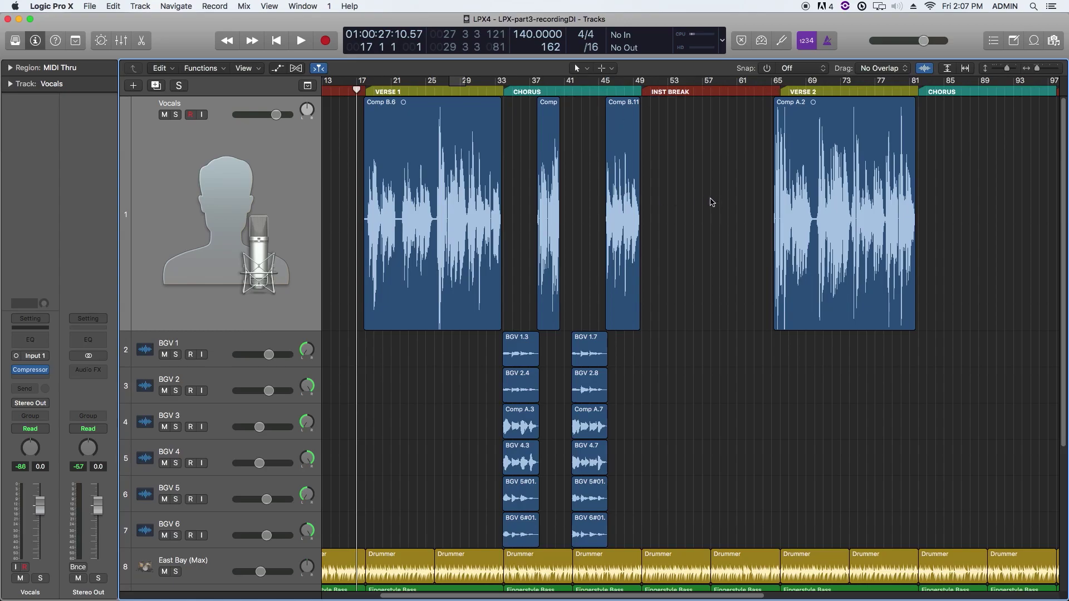
Play the song from bar 17 through the first chorus, then briefly select the chorus background vocal regions
key(space)
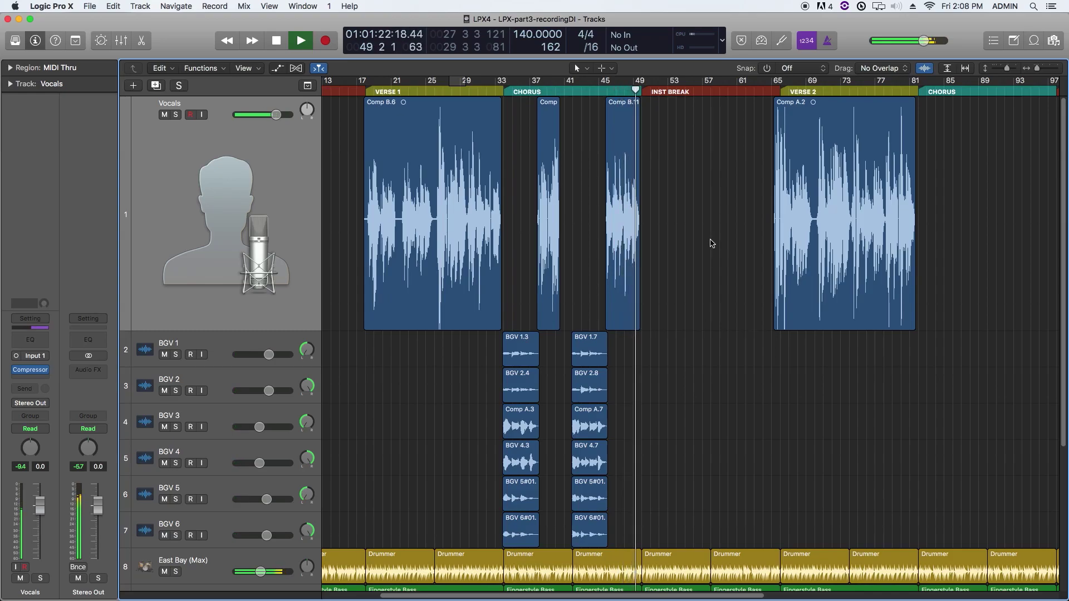
key(space)
drag(680, 349, 480, 540)
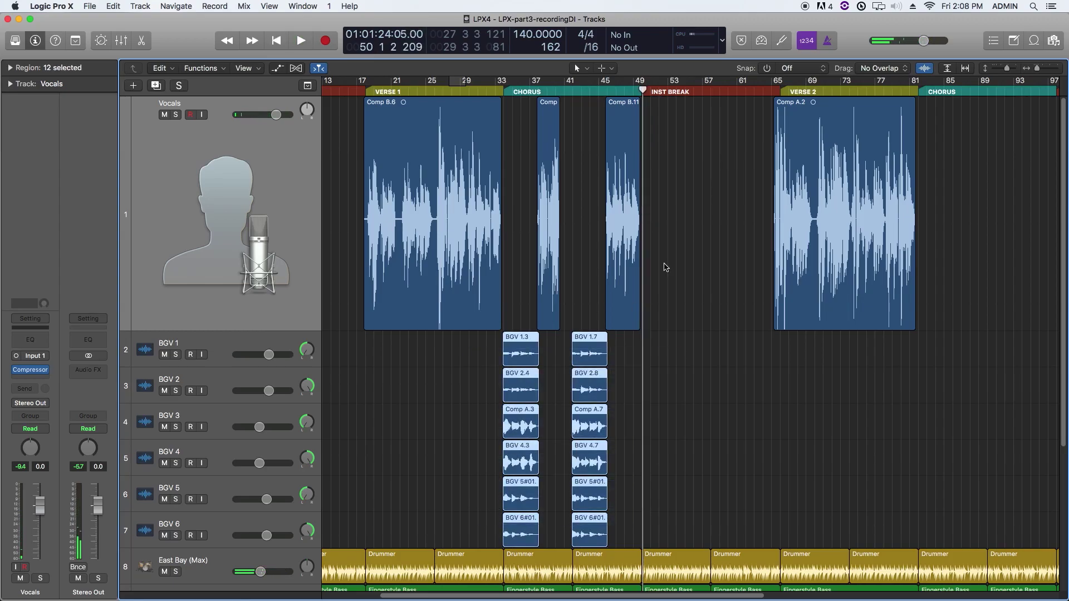
click(718, 184)
Play the verse 2 vocal from bar 65 into the second chorus and view its region up close
click(771, 90)
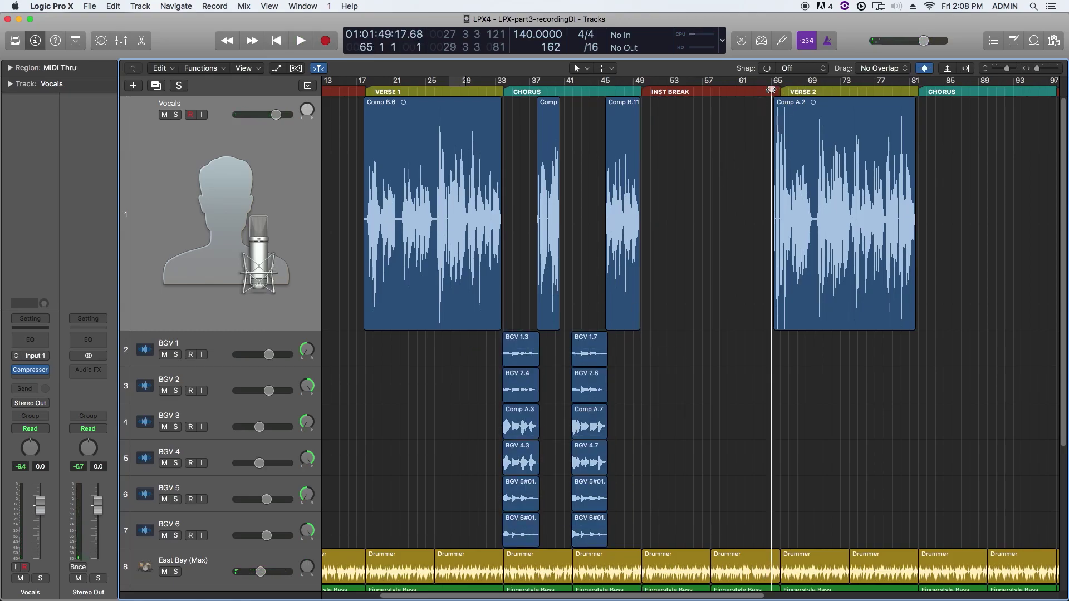
key(space)
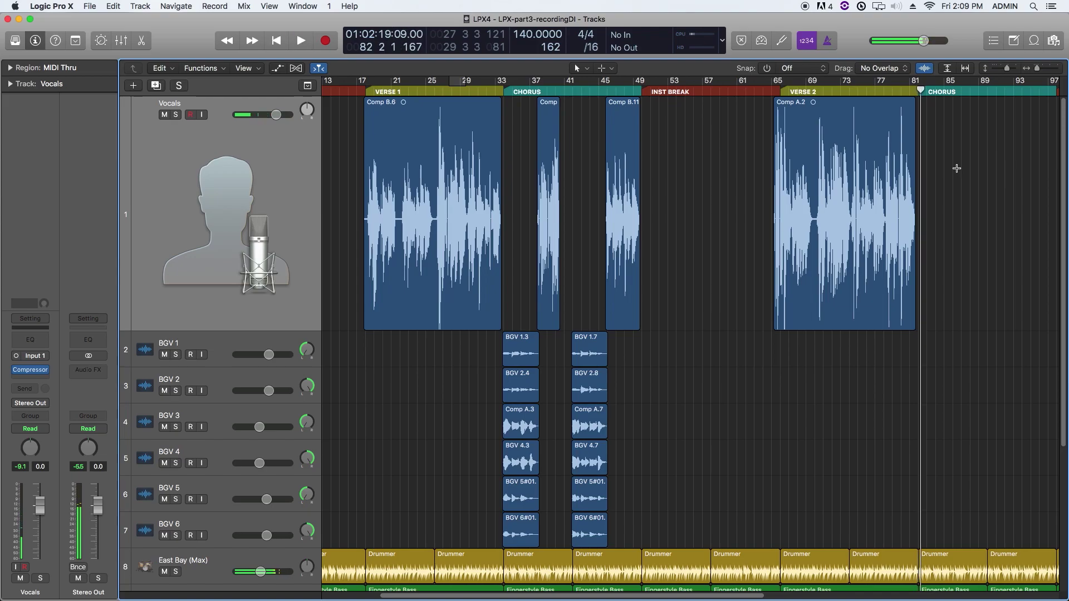
key(super+Right)
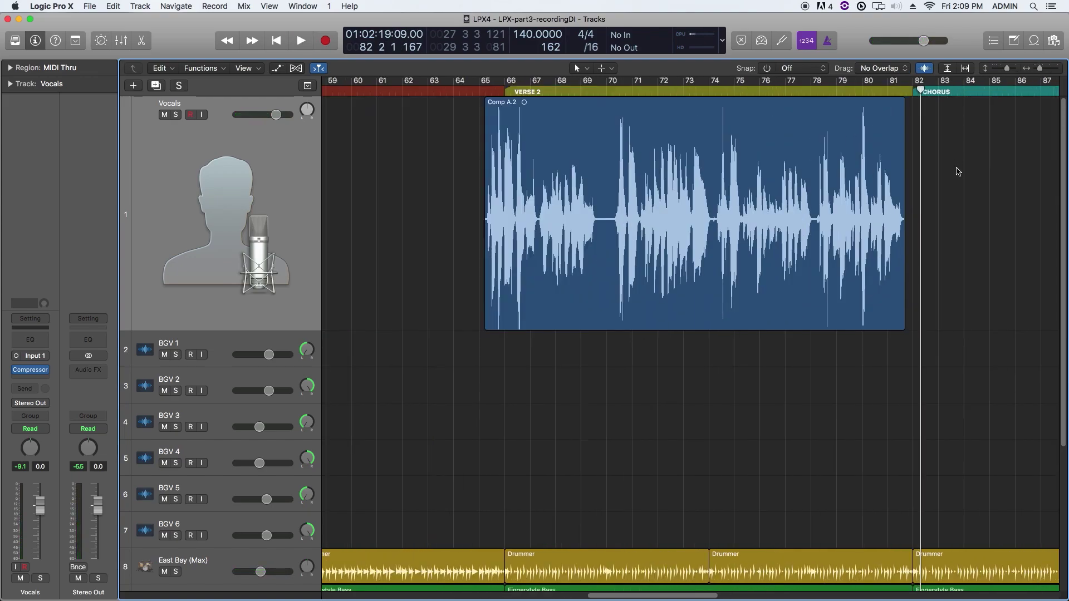